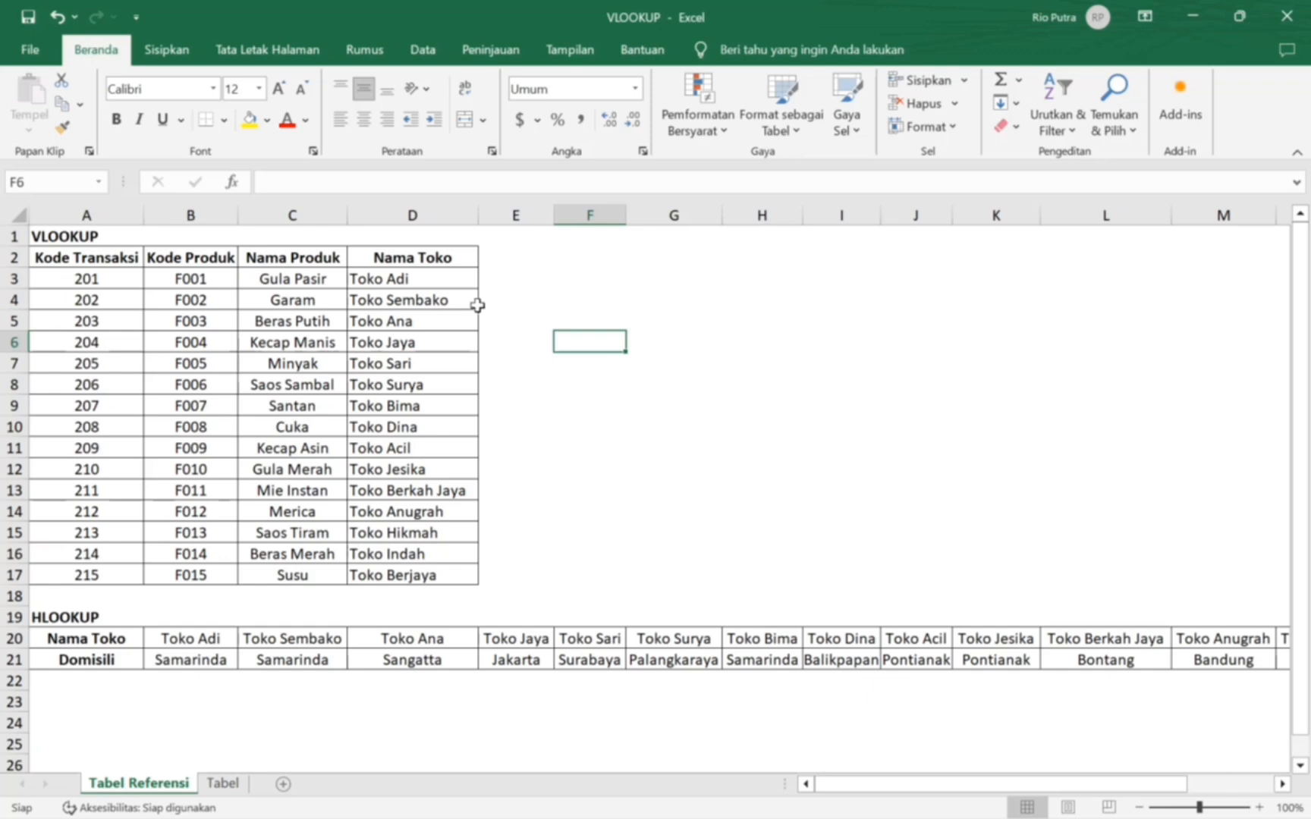
Step: Examine the VLOOKUP and HLOOKUP reference tables on Tabel Referensi and the transaction table's headers and empty columns on Tabel
left_click(466, 302)
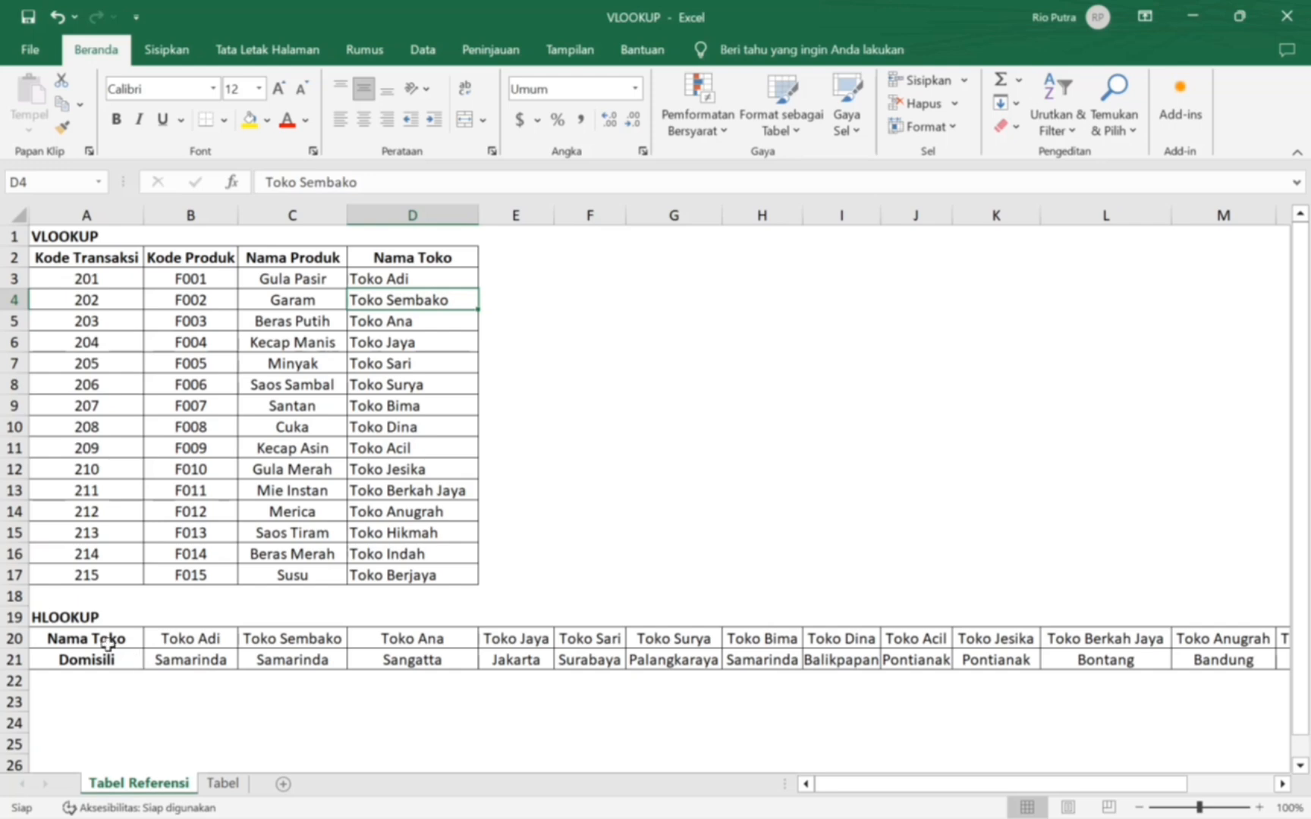
left_click_drag(106, 641, 394, 645)
left_click(589, 384)
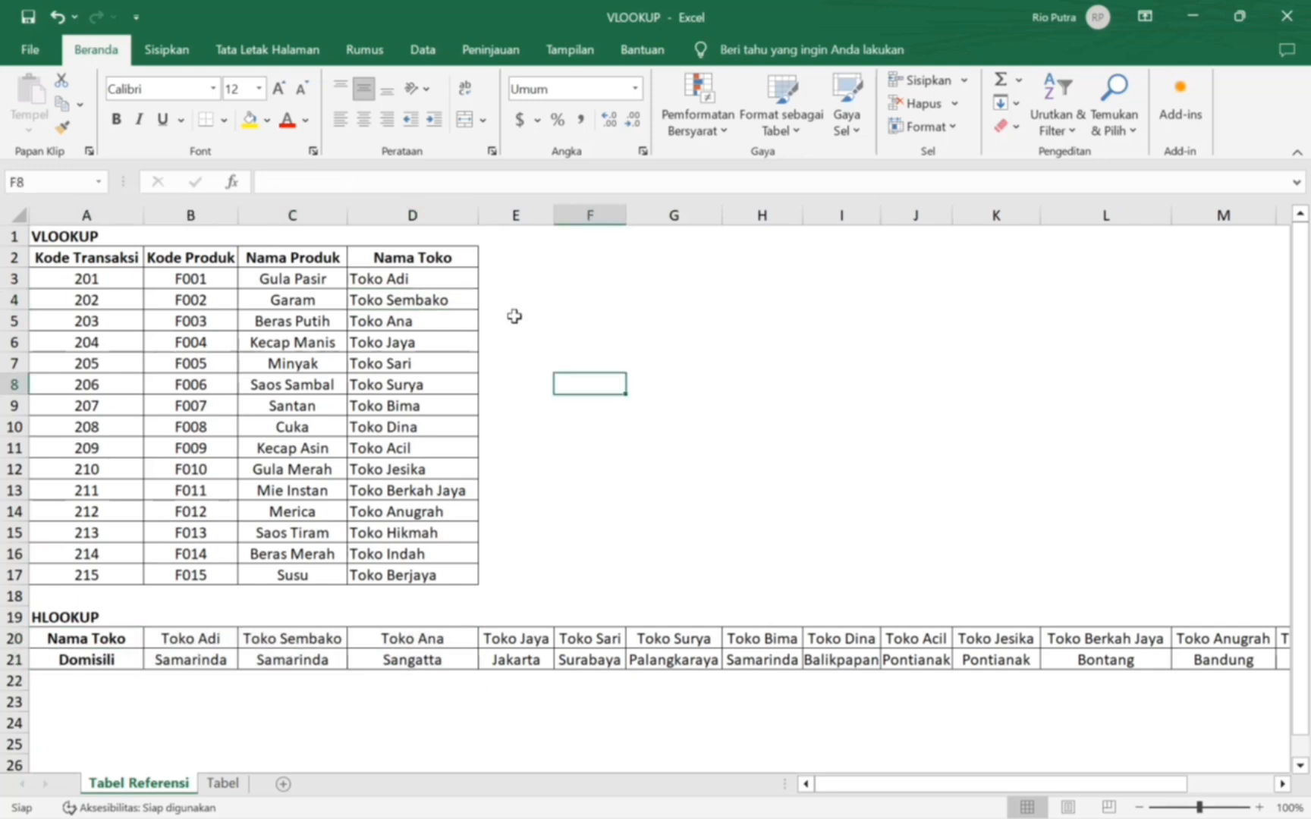
left_click(228, 784)
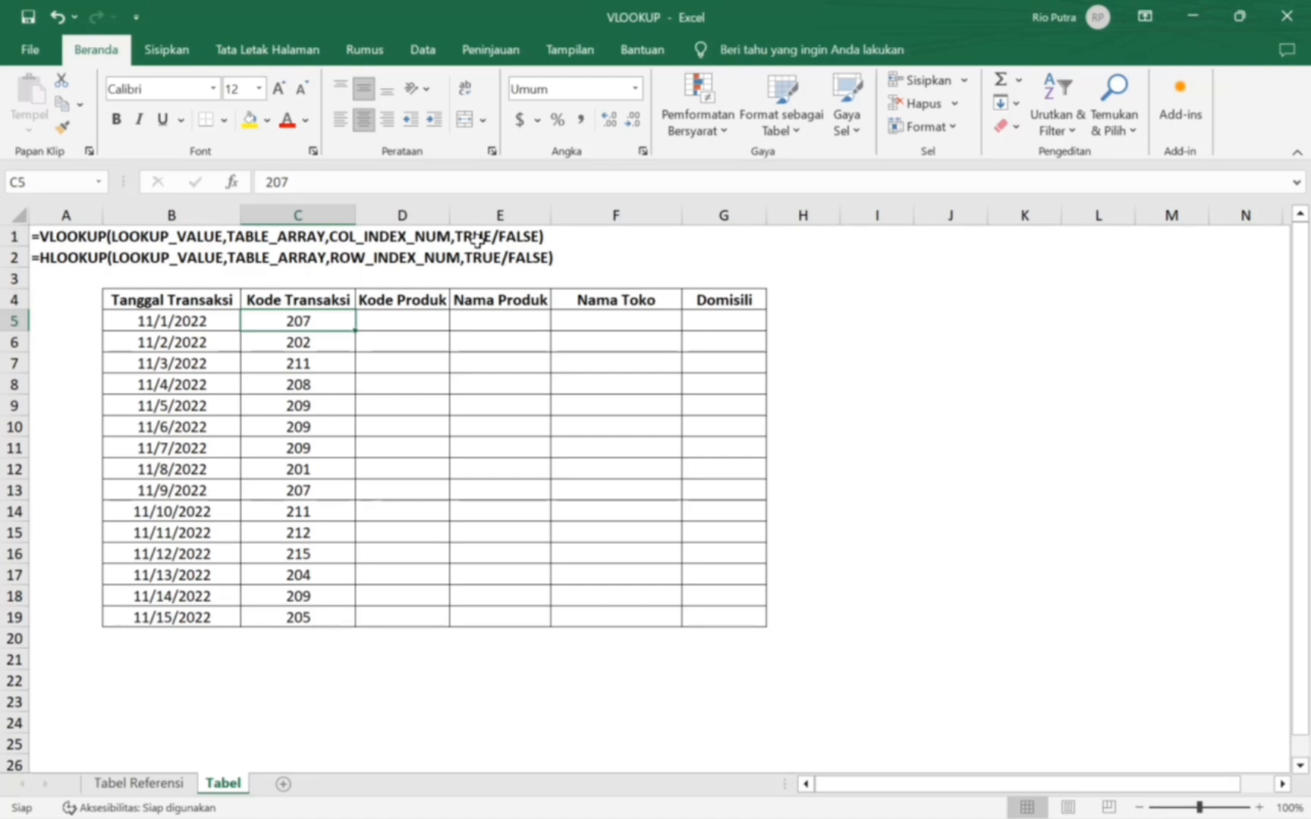
left_click(399, 330)
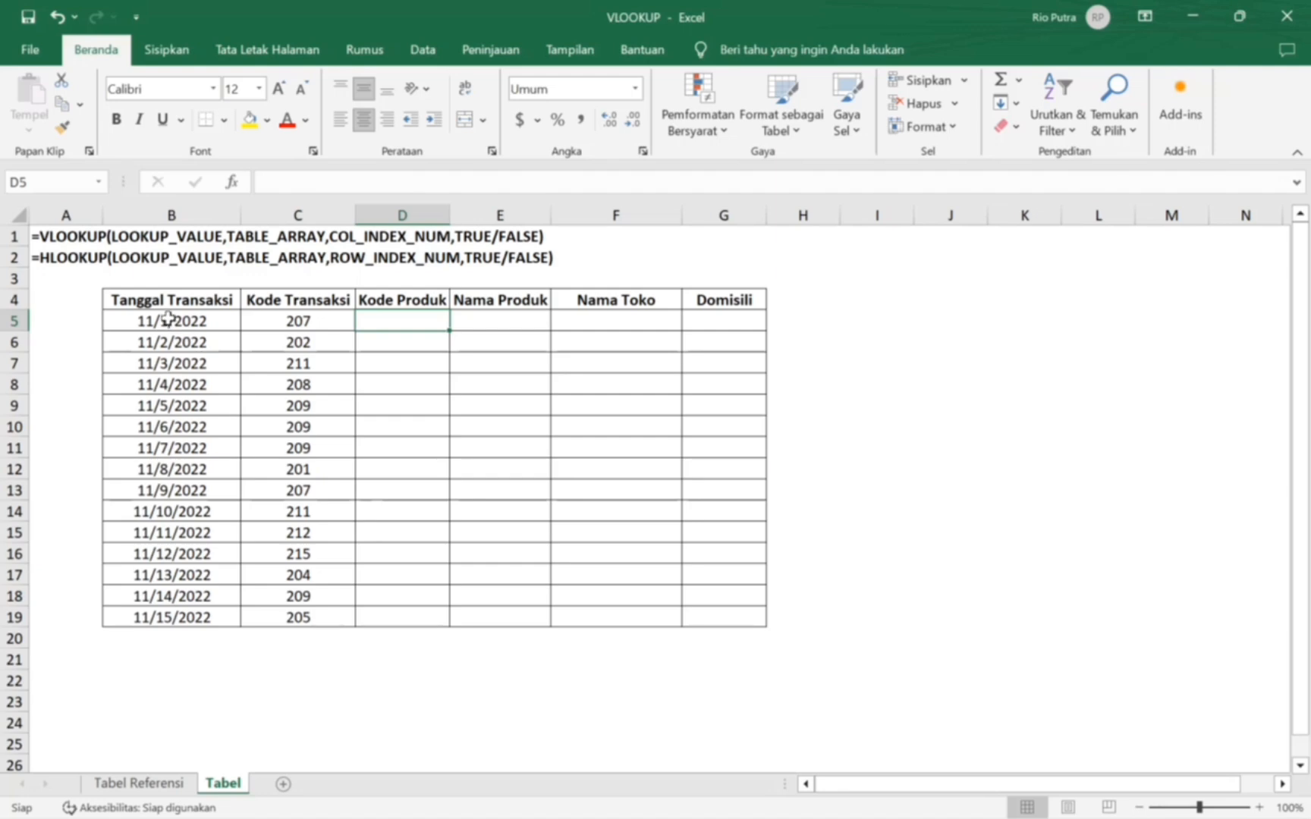
left_click_drag(176, 307, 680, 605)
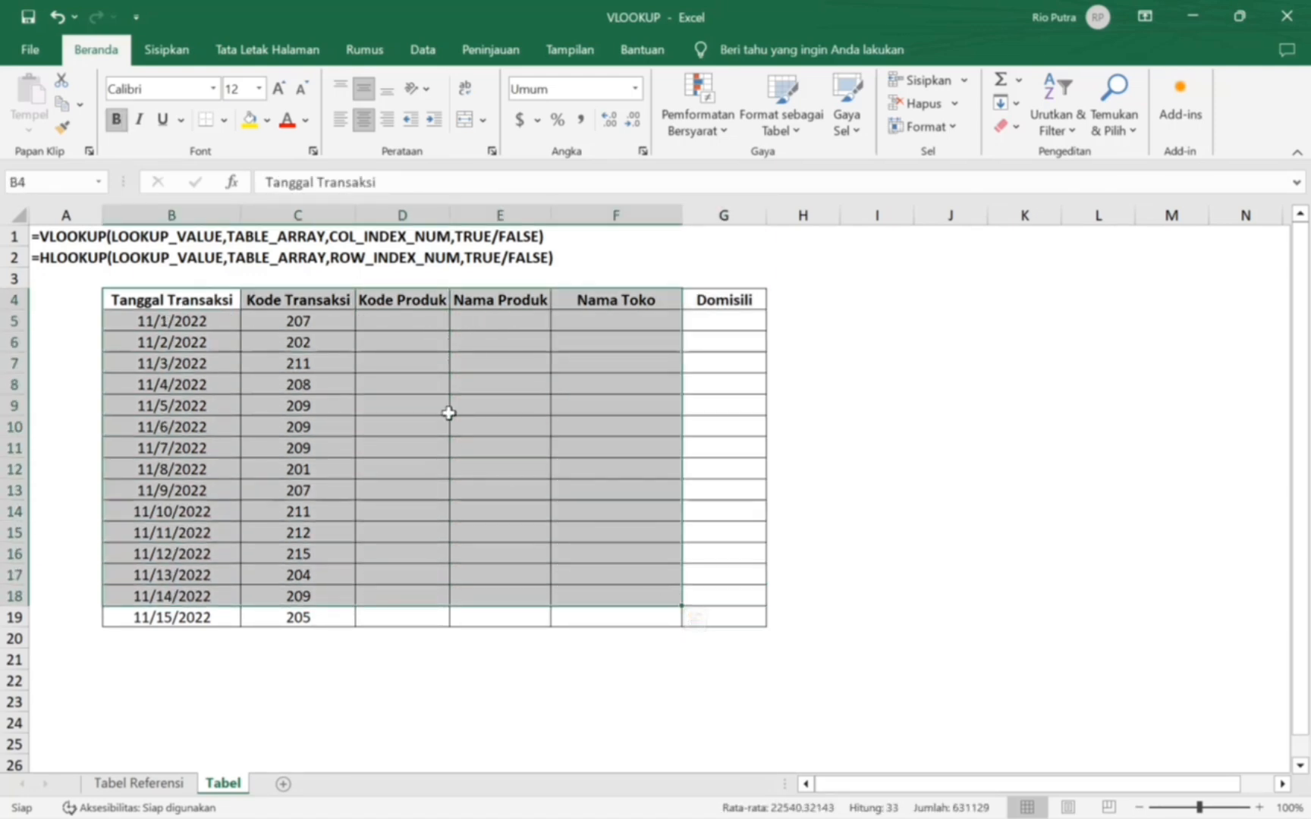
left_click(378, 327)
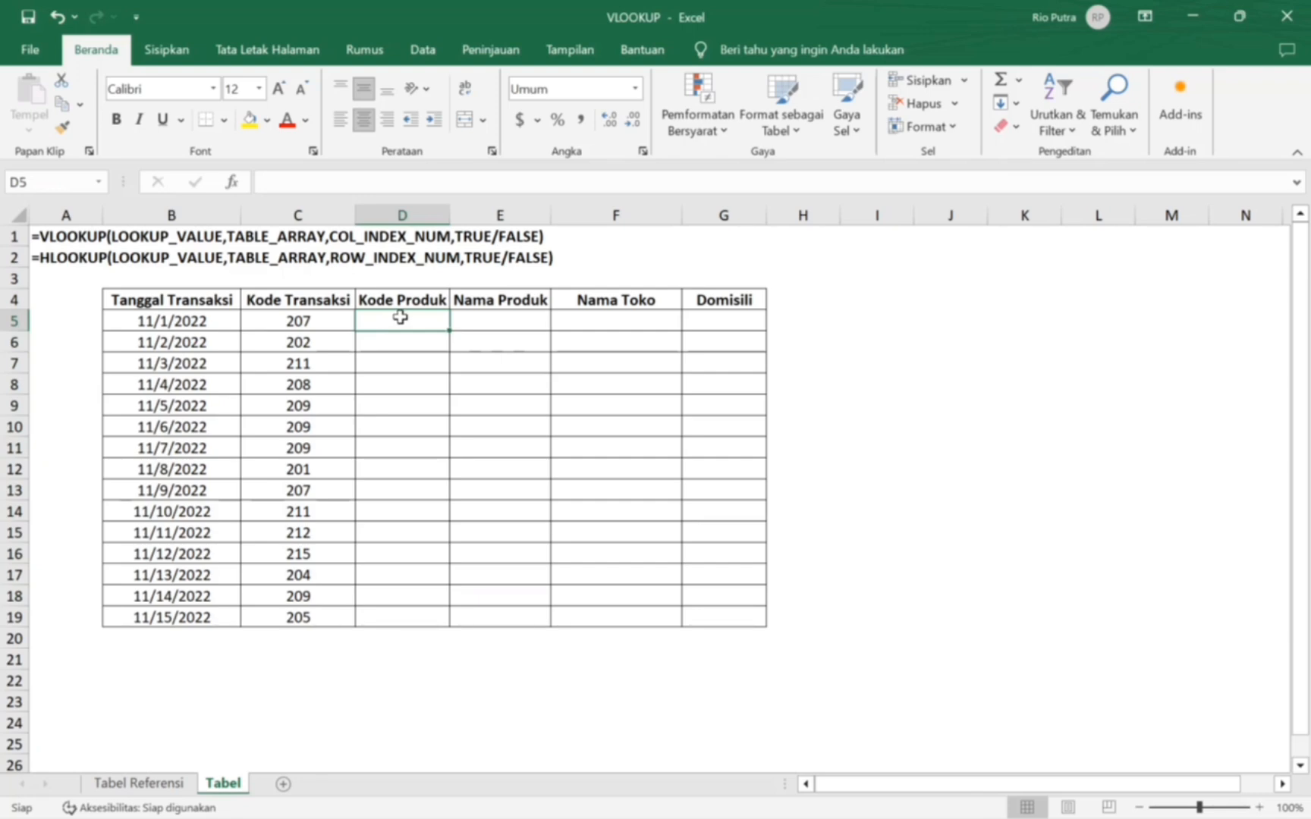
left_click(418, 302)
left_click(499, 298)
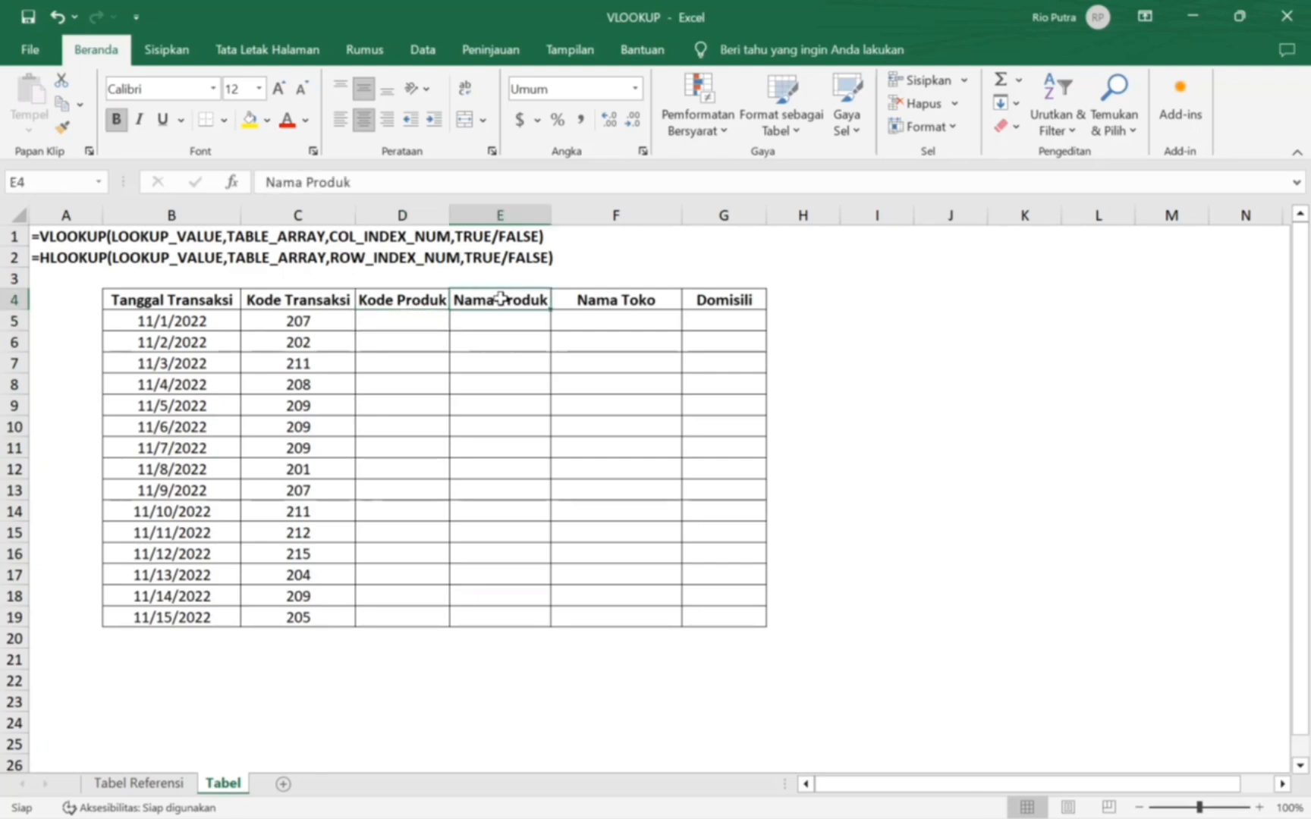
left_click_drag(609, 297, 743, 296)
left_click(741, 296)
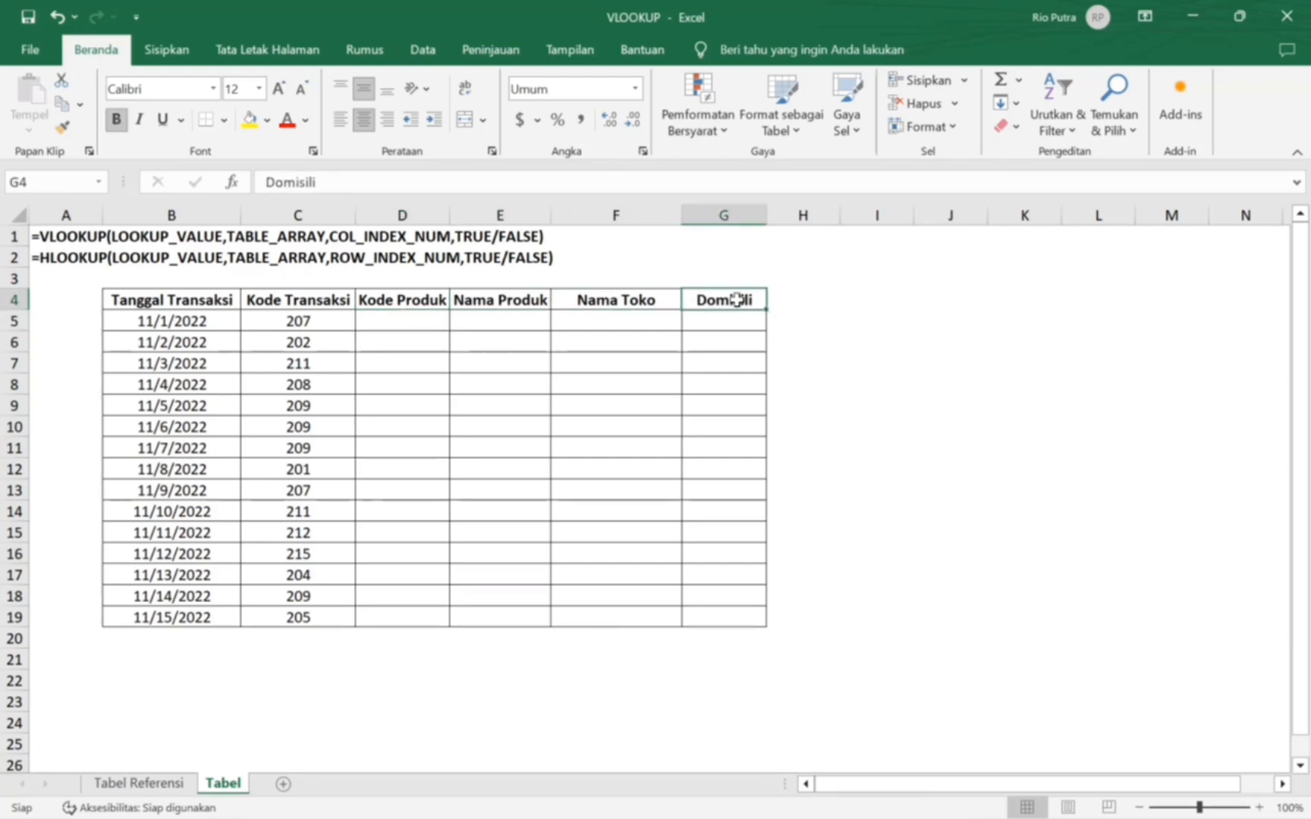
Step: Compare the transaction table's Kode Transaksi column with the VLOOKUP reference table in A2:D17 of Tabel Referensi
left_click(306, 322)
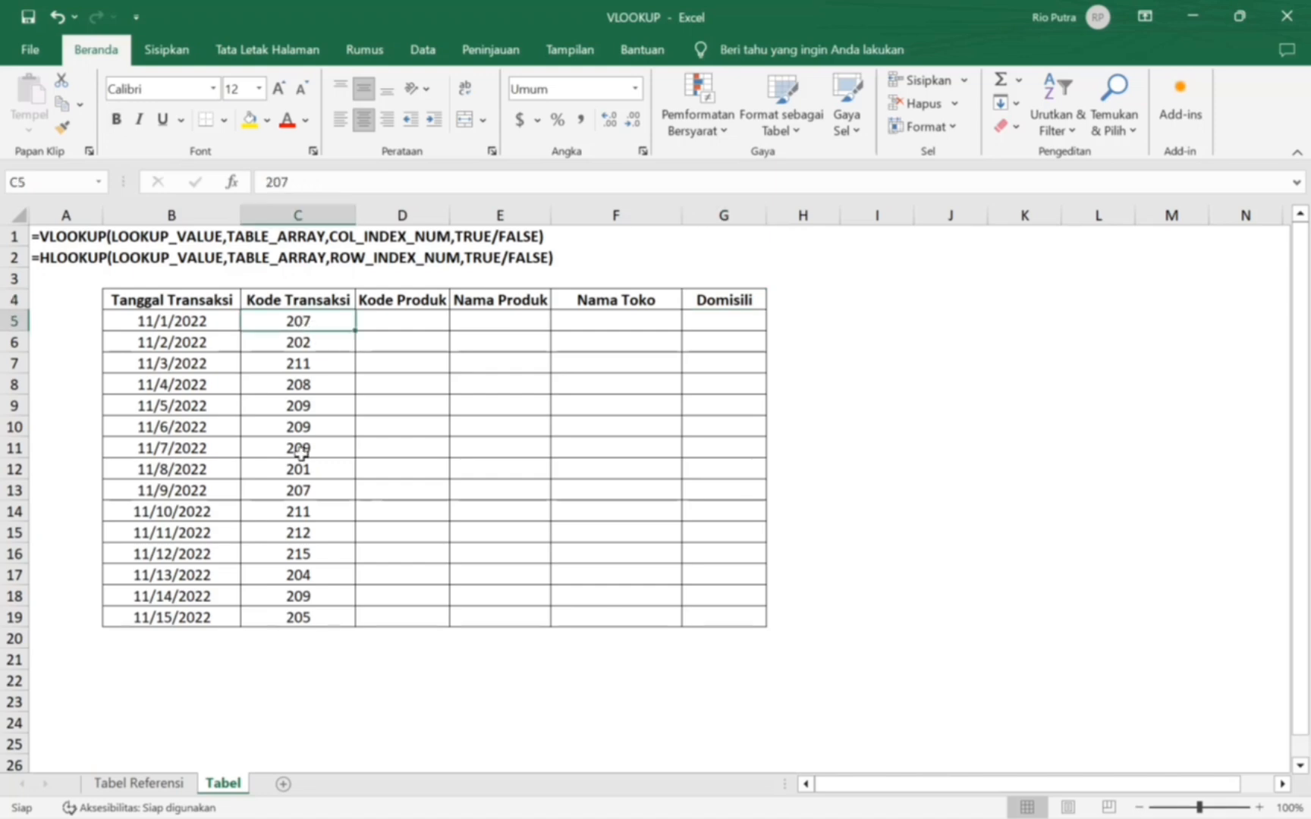
left_click(176, 787)
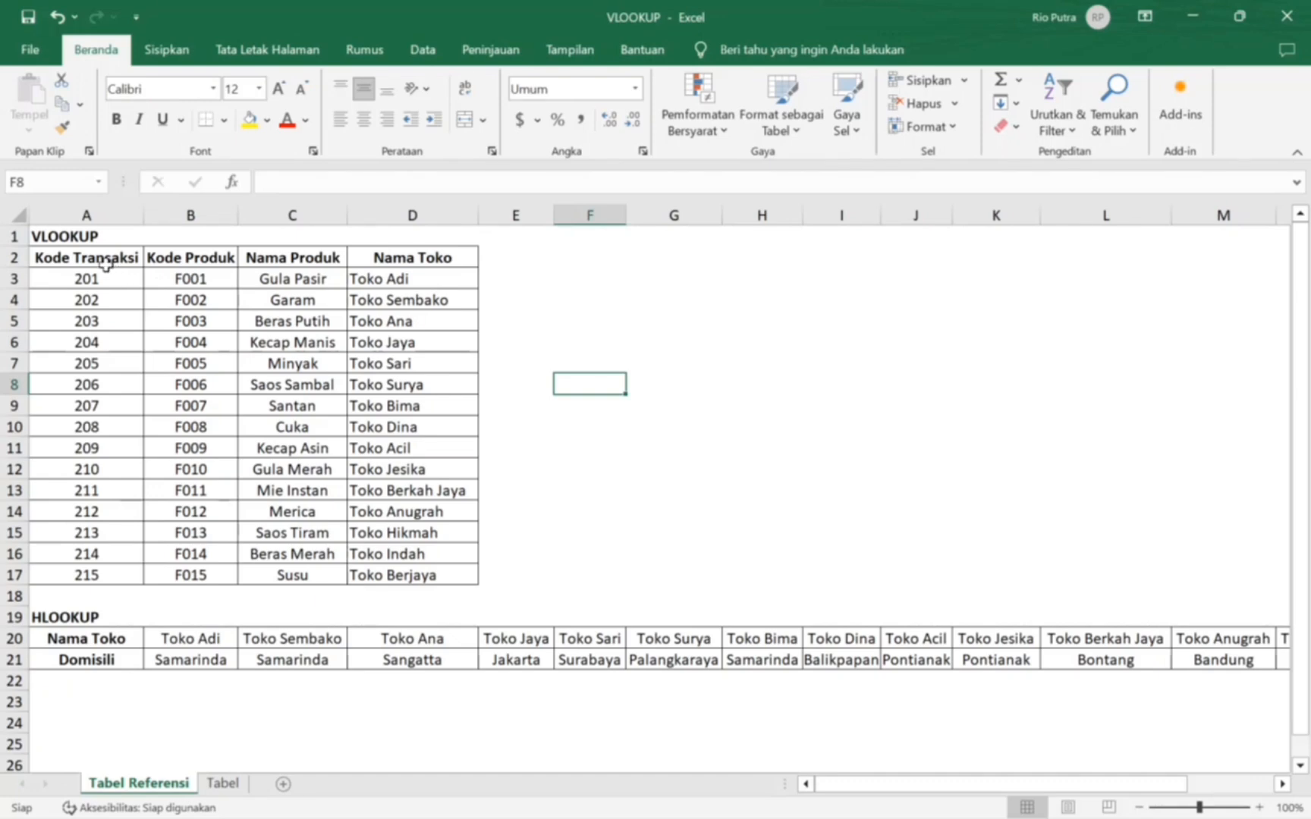
left_click(106, 264)
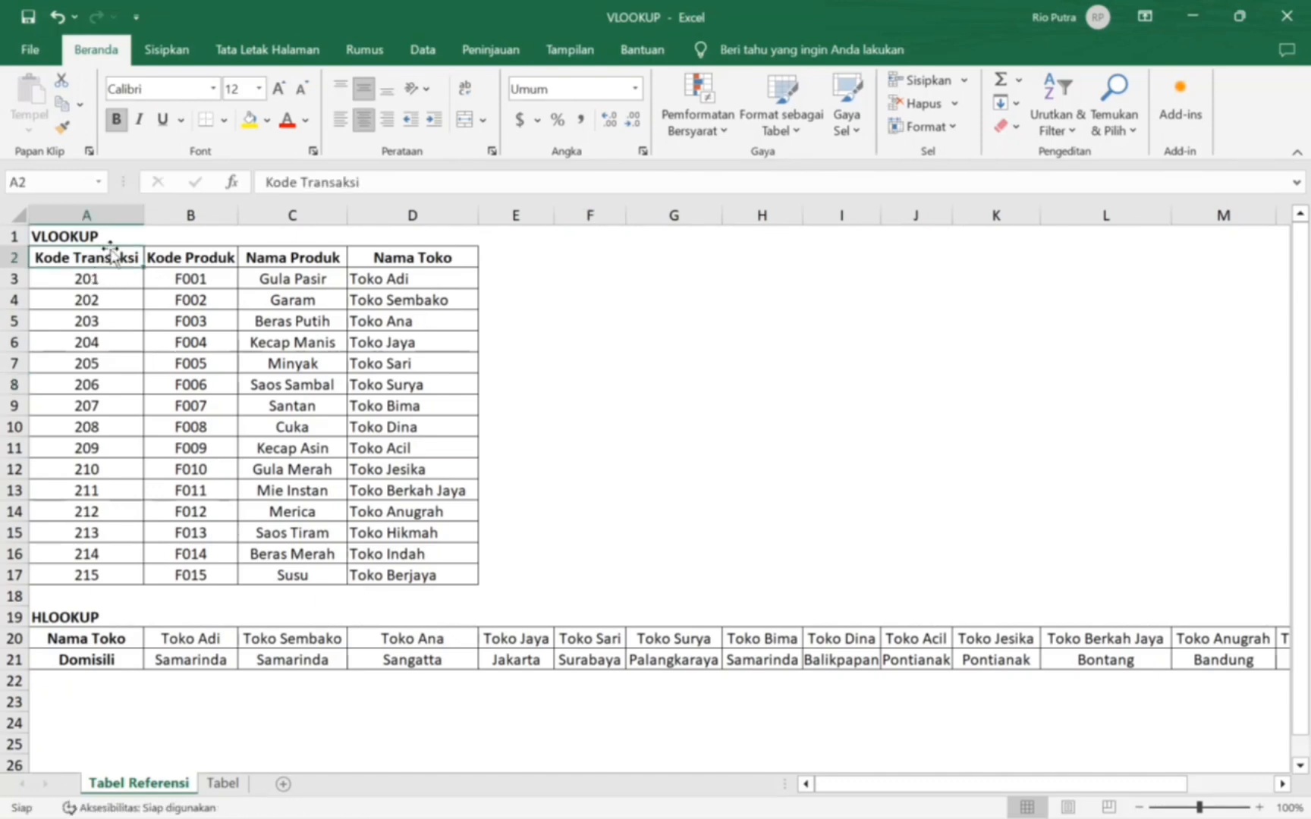
mouse_move(93, 255)
left_mouse_down()
mouse_move(277, 304)
mouse_move(343, 384)
mouse_move(394, 532)
mouse_move(455, 580)
left_mouse_up()
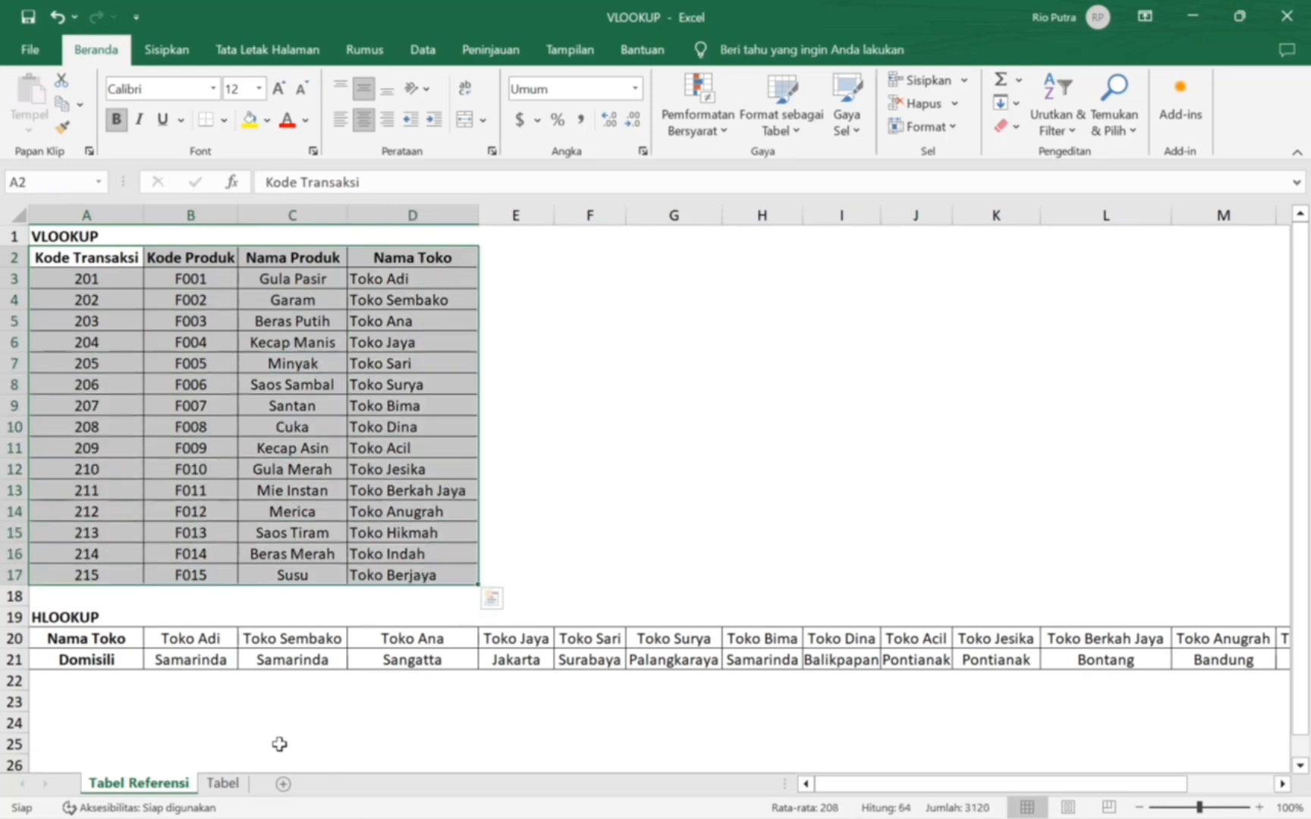
left_click(218, 787)
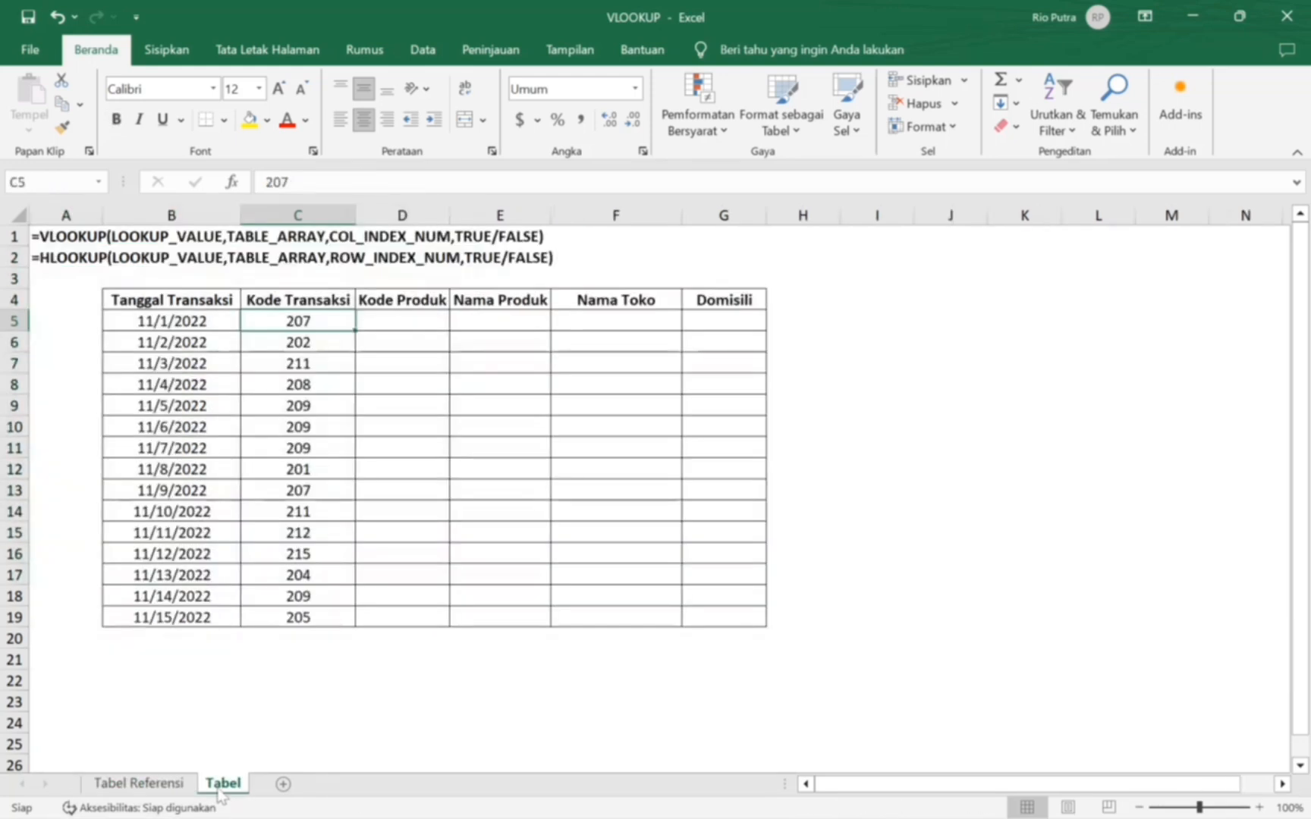
Step: Start a VLOOKUP formula in the first Kode Produk cell, D5, with transaction code C5 as the lookup value
left_click(396, 314)
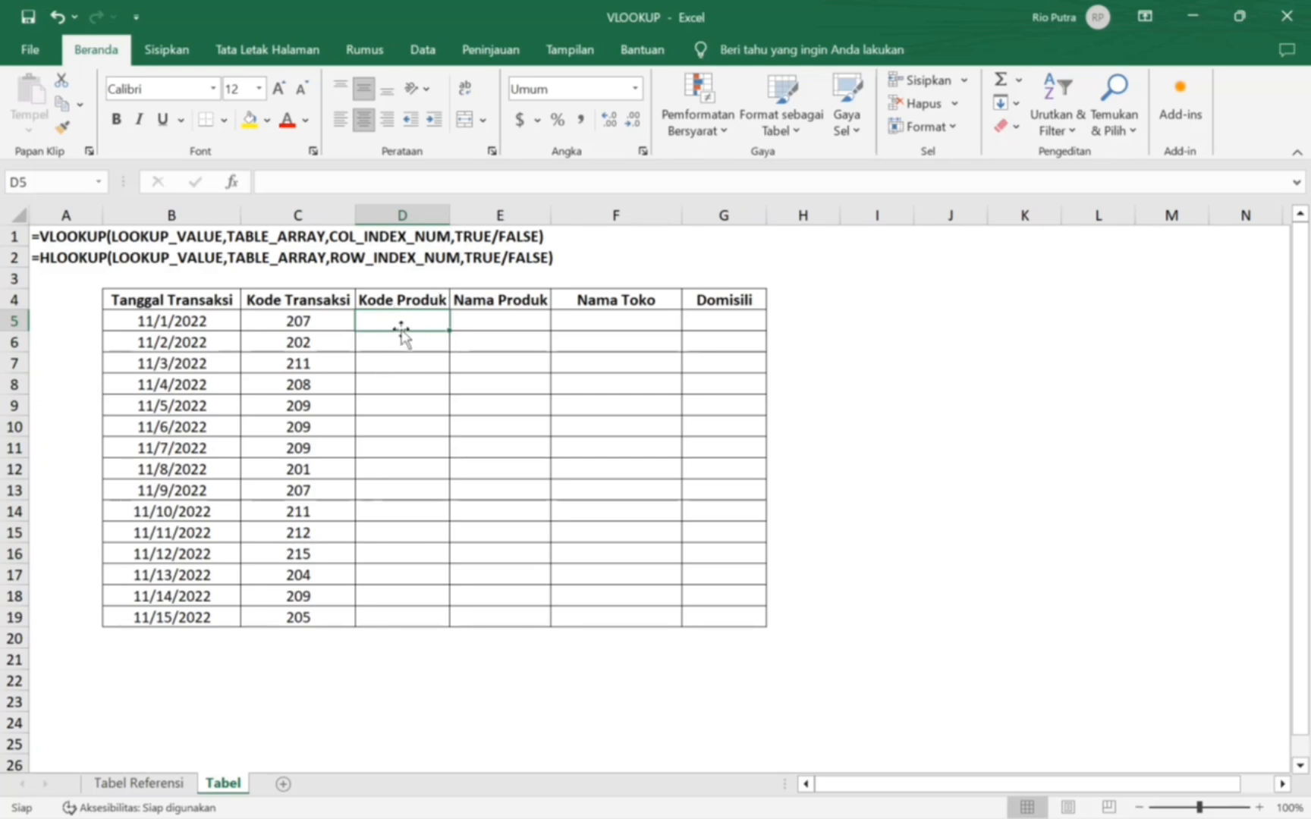
type("=")
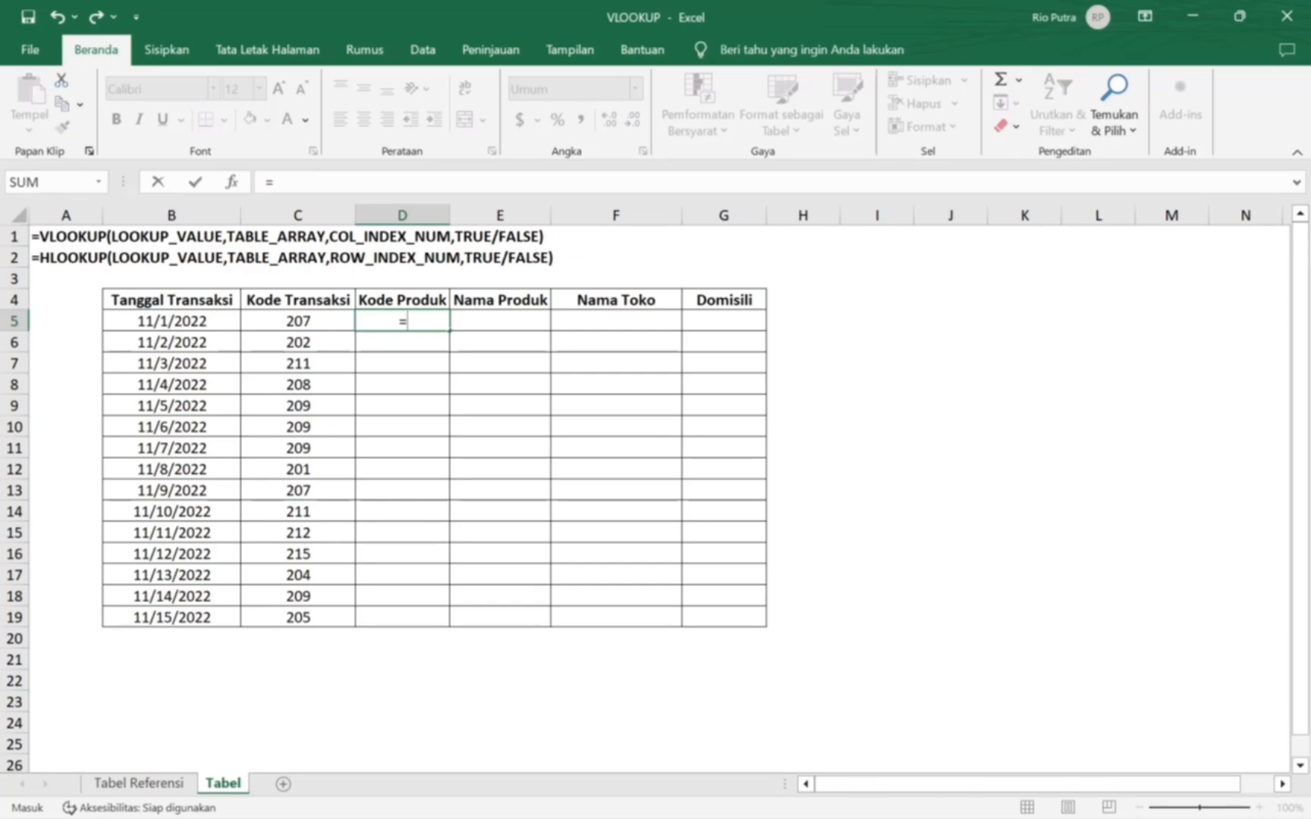
type("vlooku")
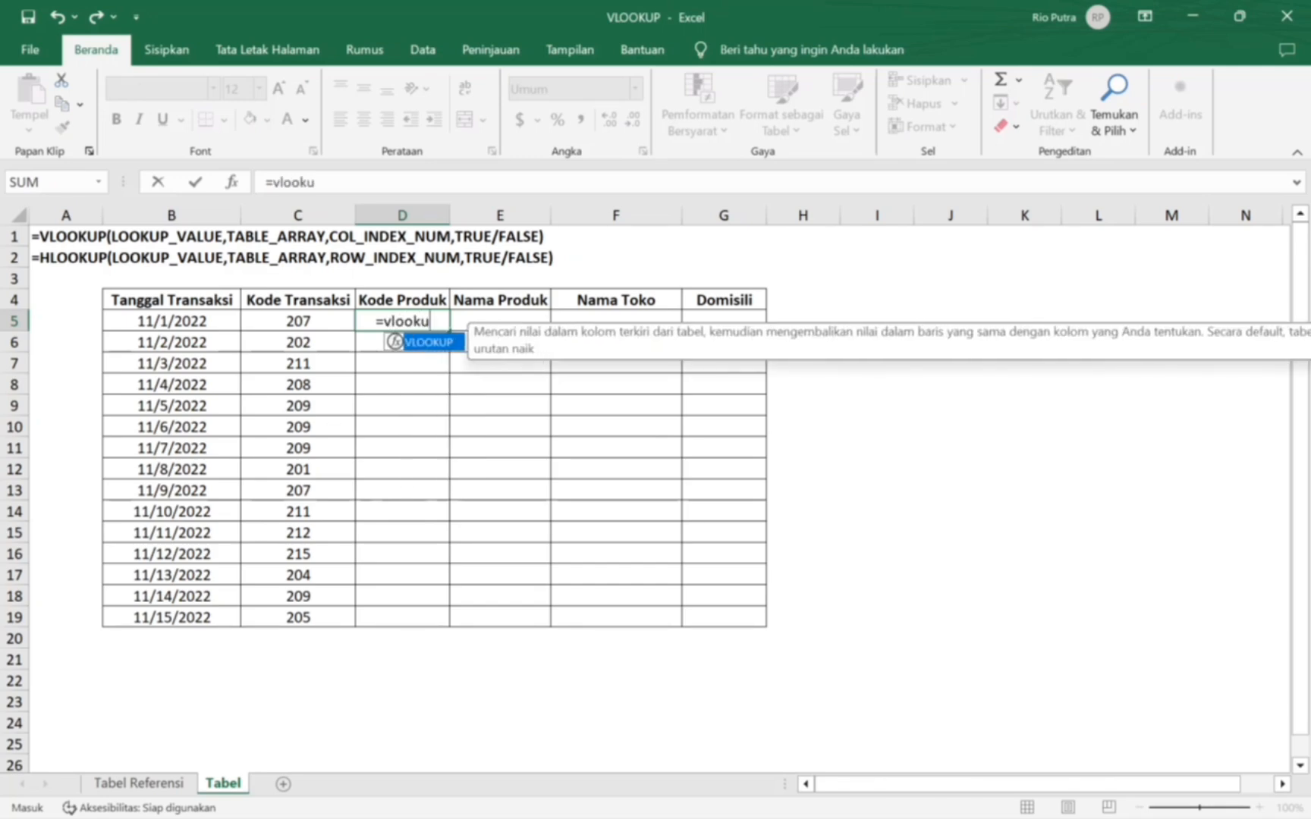
type("p(")
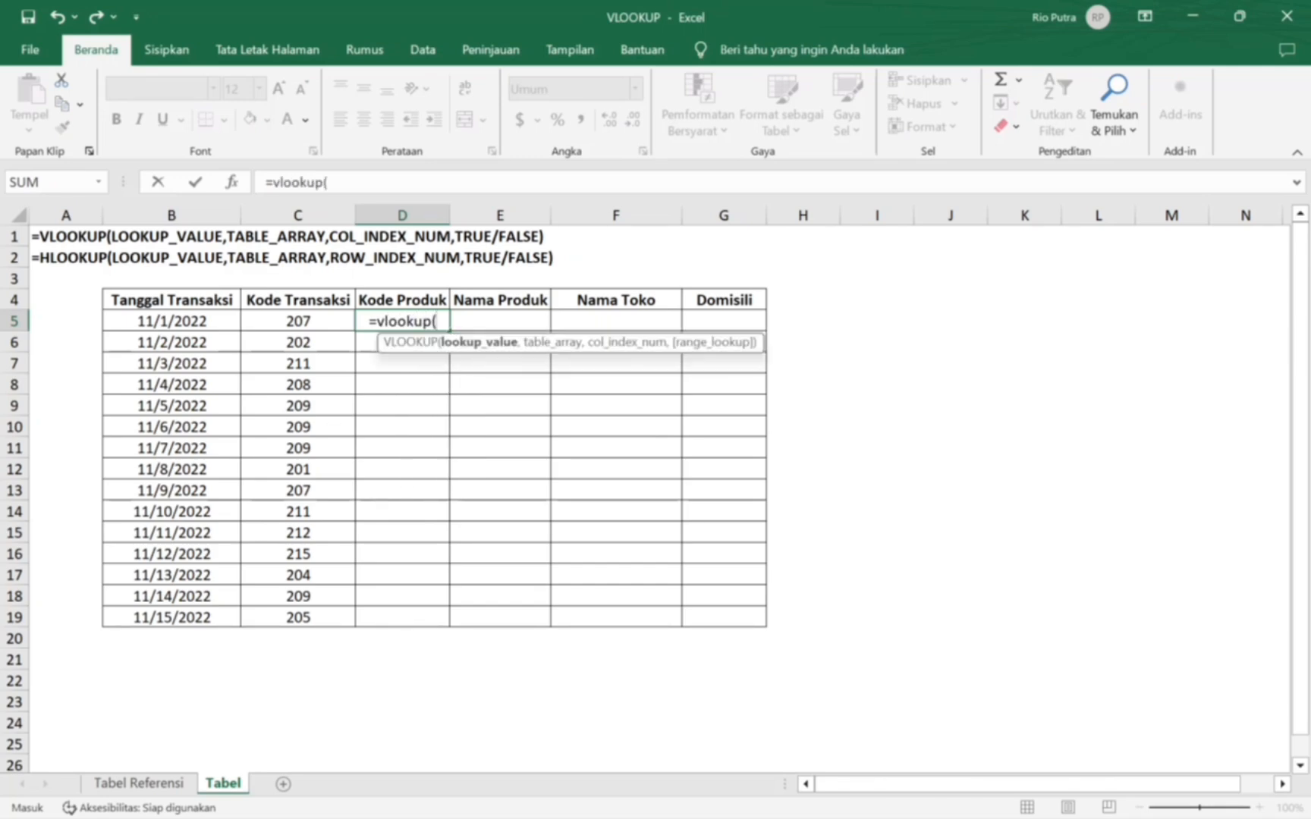
left_click(315, 326)
type(",")
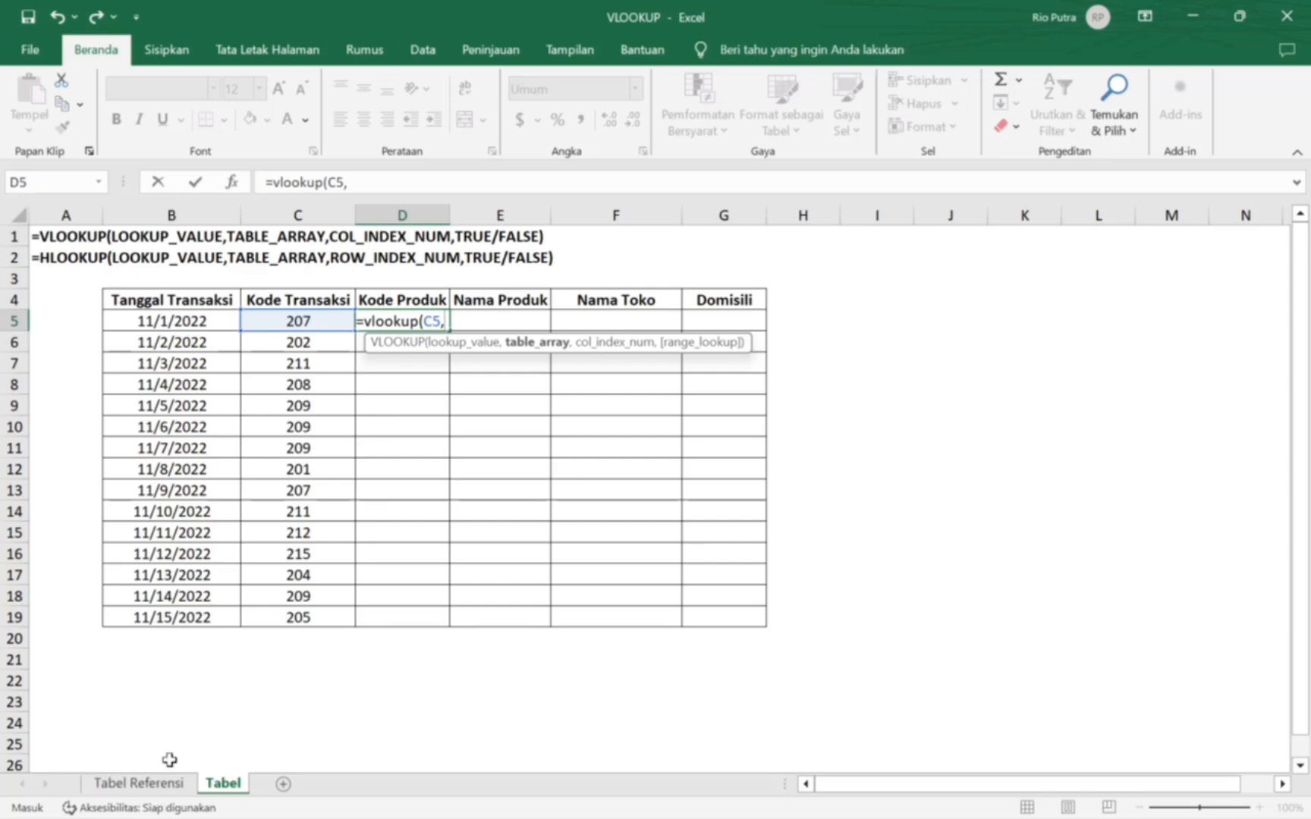
Step: Set the formula's table array to the absolute range $A$3:$D$17 on the Tabel Referensi sheet
left_click(155, 785)
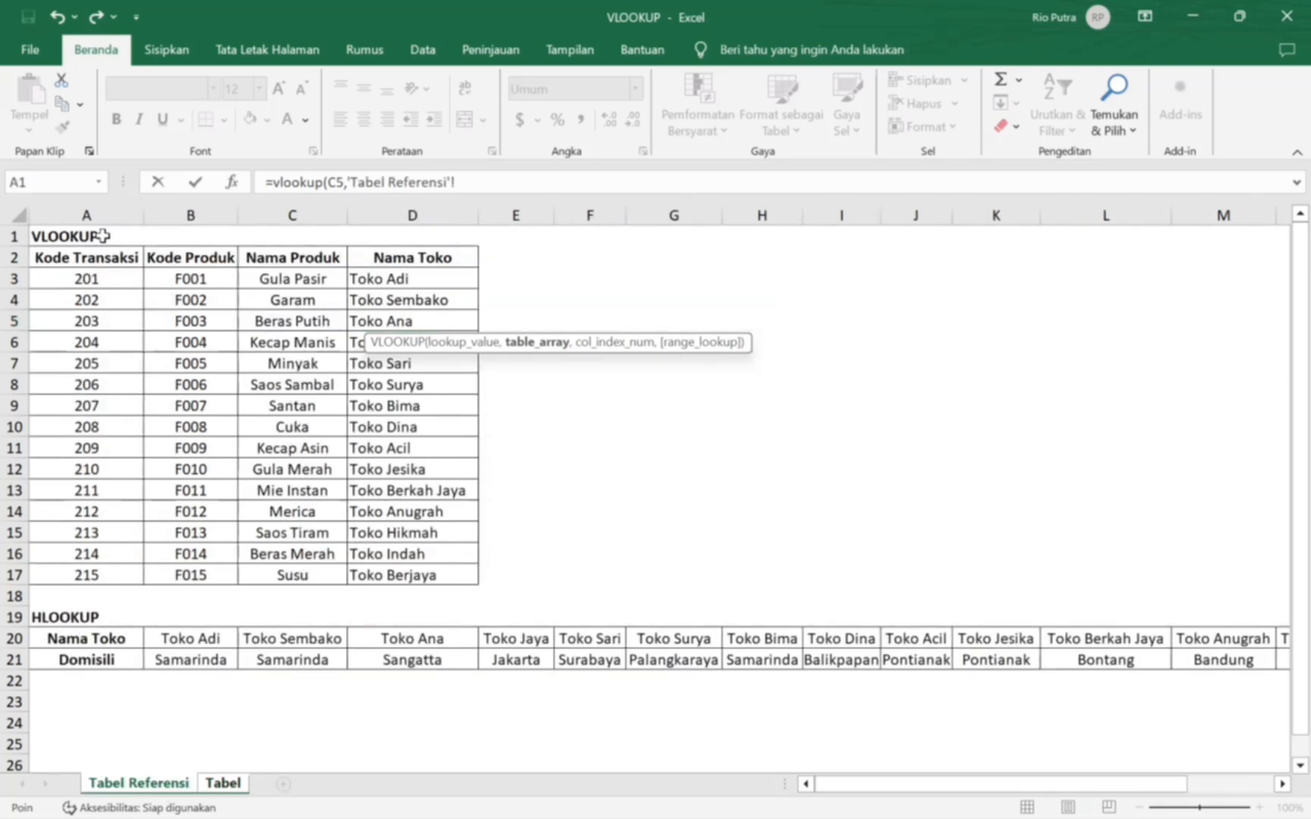
left_click(72, 286)
left_click_drag(121, 276, 467, 573)
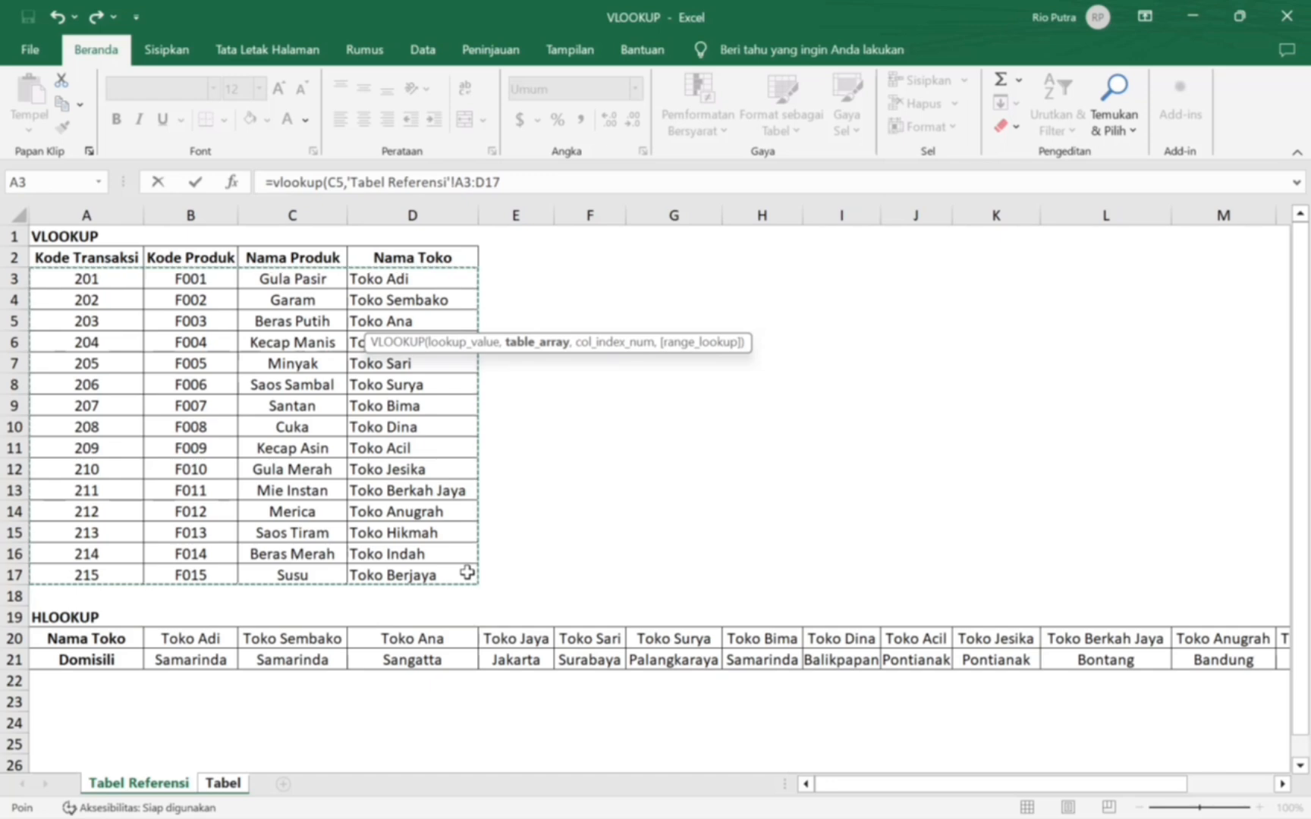
key("F4")
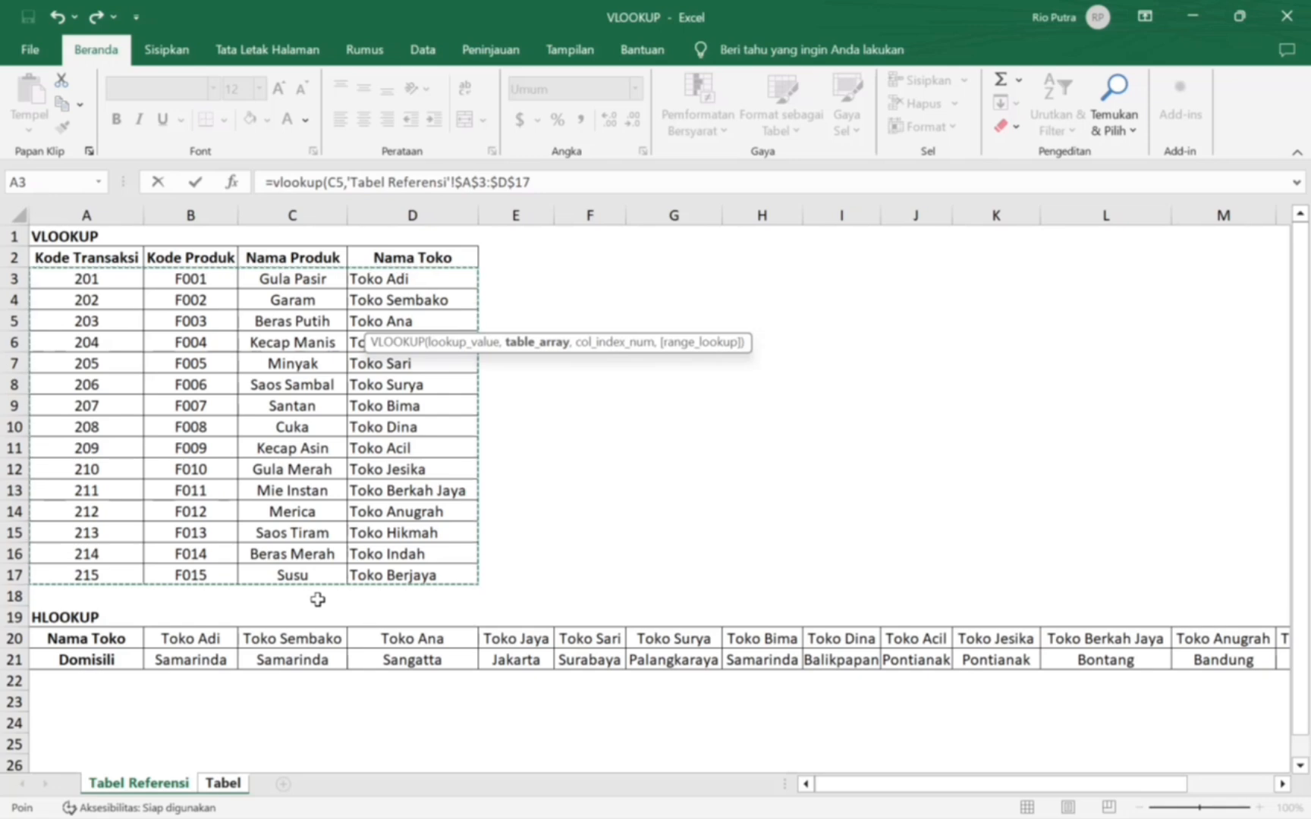
Step: Complete the Kode Produk formula with column index 2 and FALSE for an exact match, and enter it
type(",")
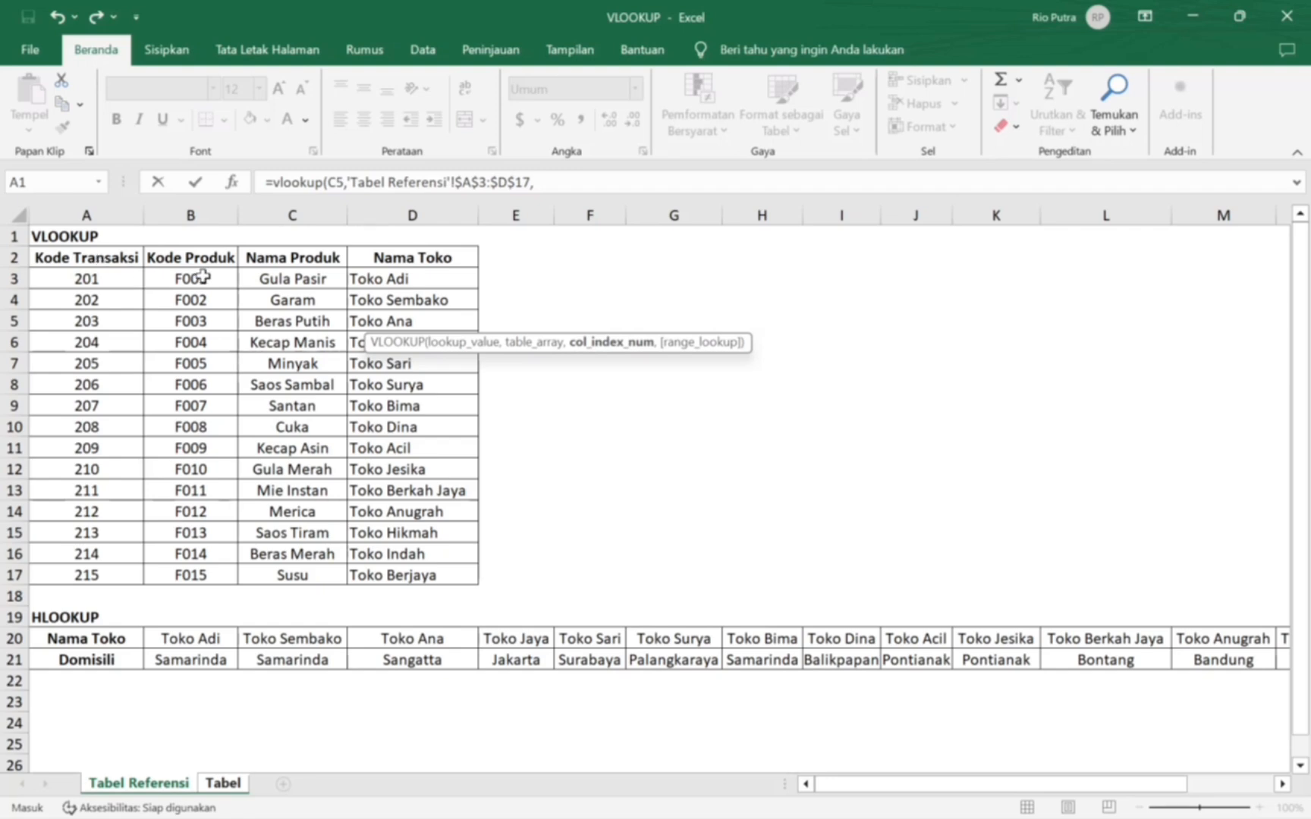
type("2,")
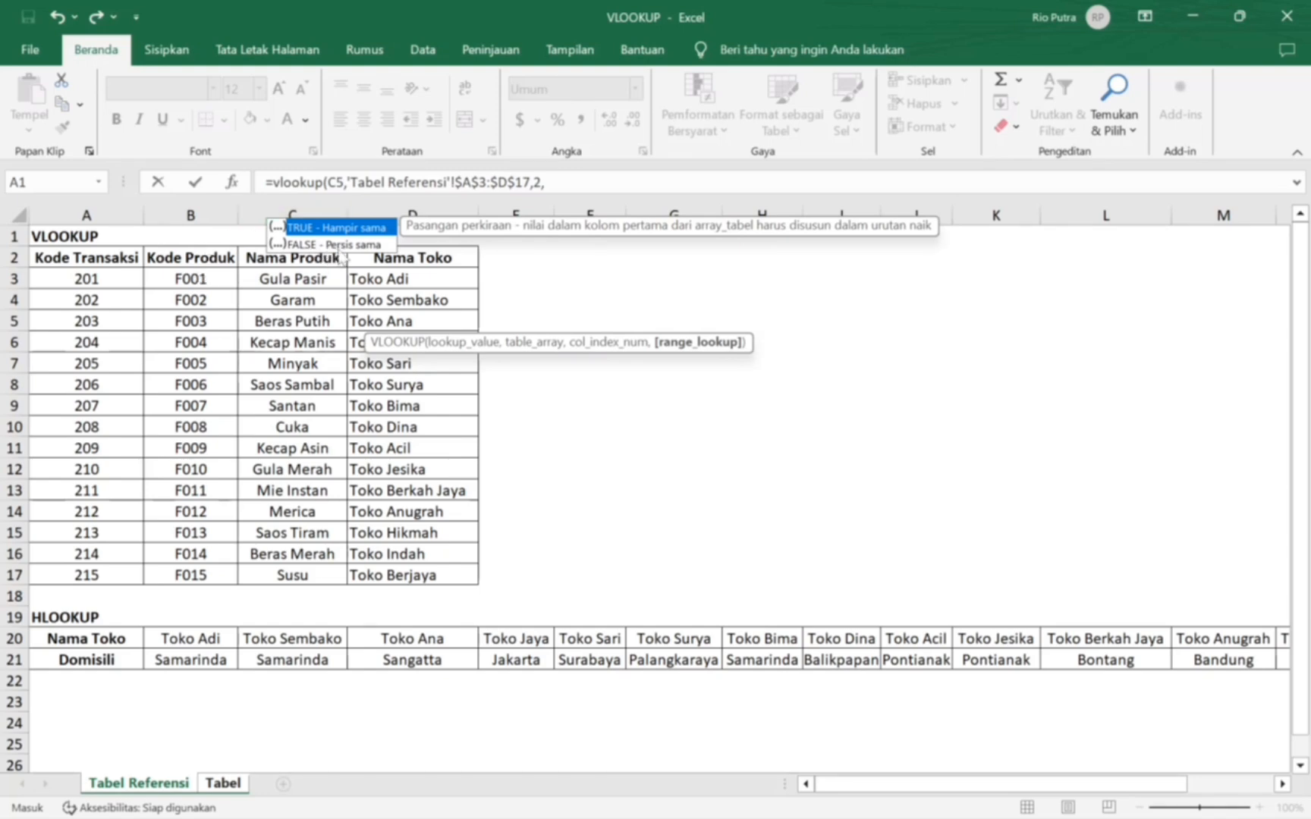
type("false")
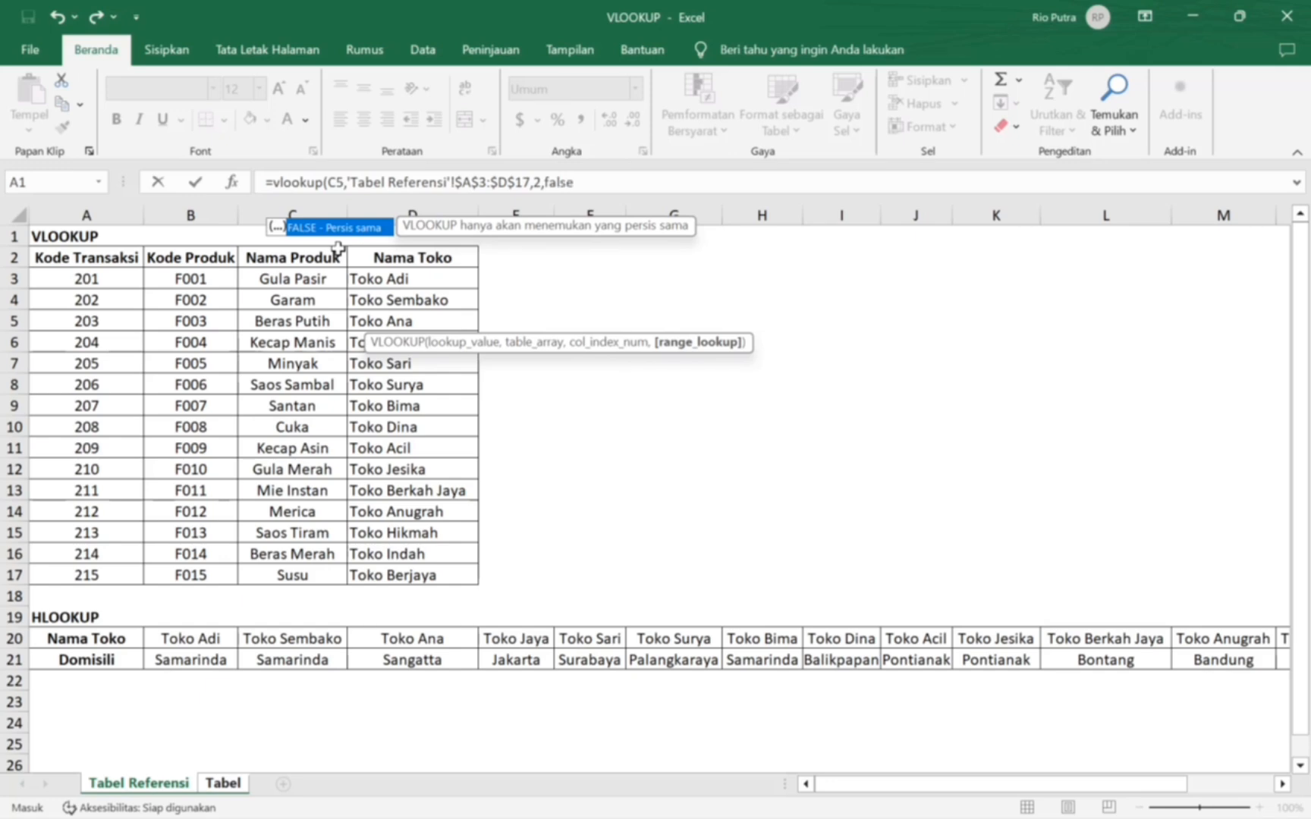
key("Caps_Lock")
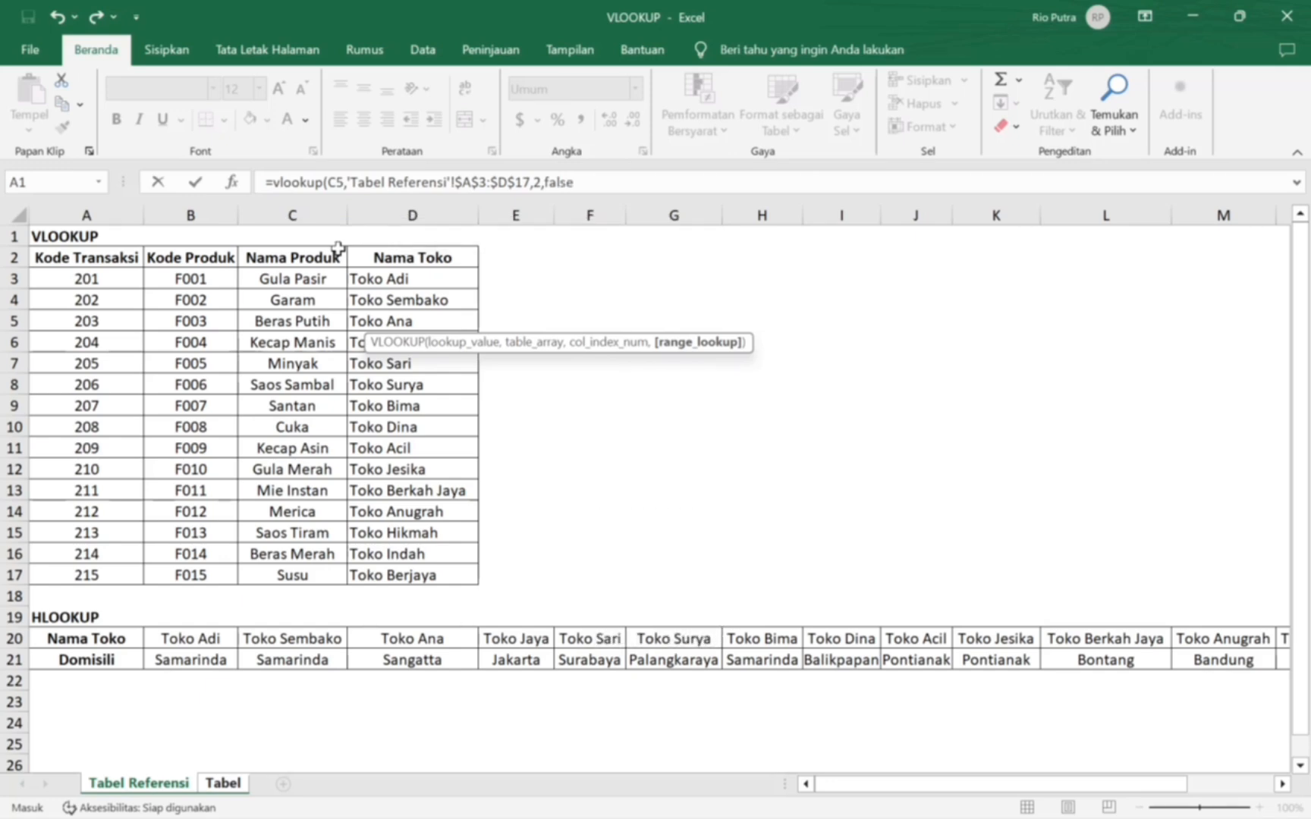
type("e)")
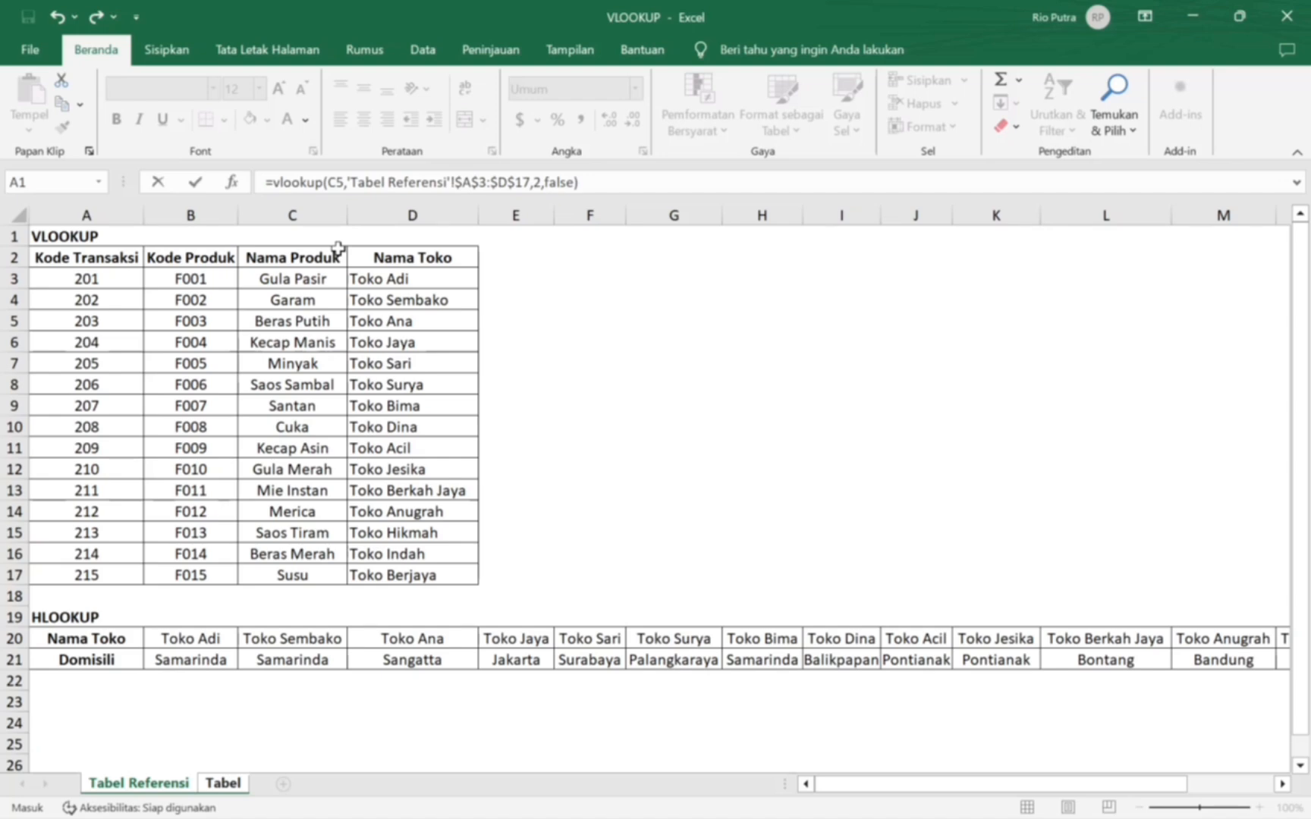
key("Return")
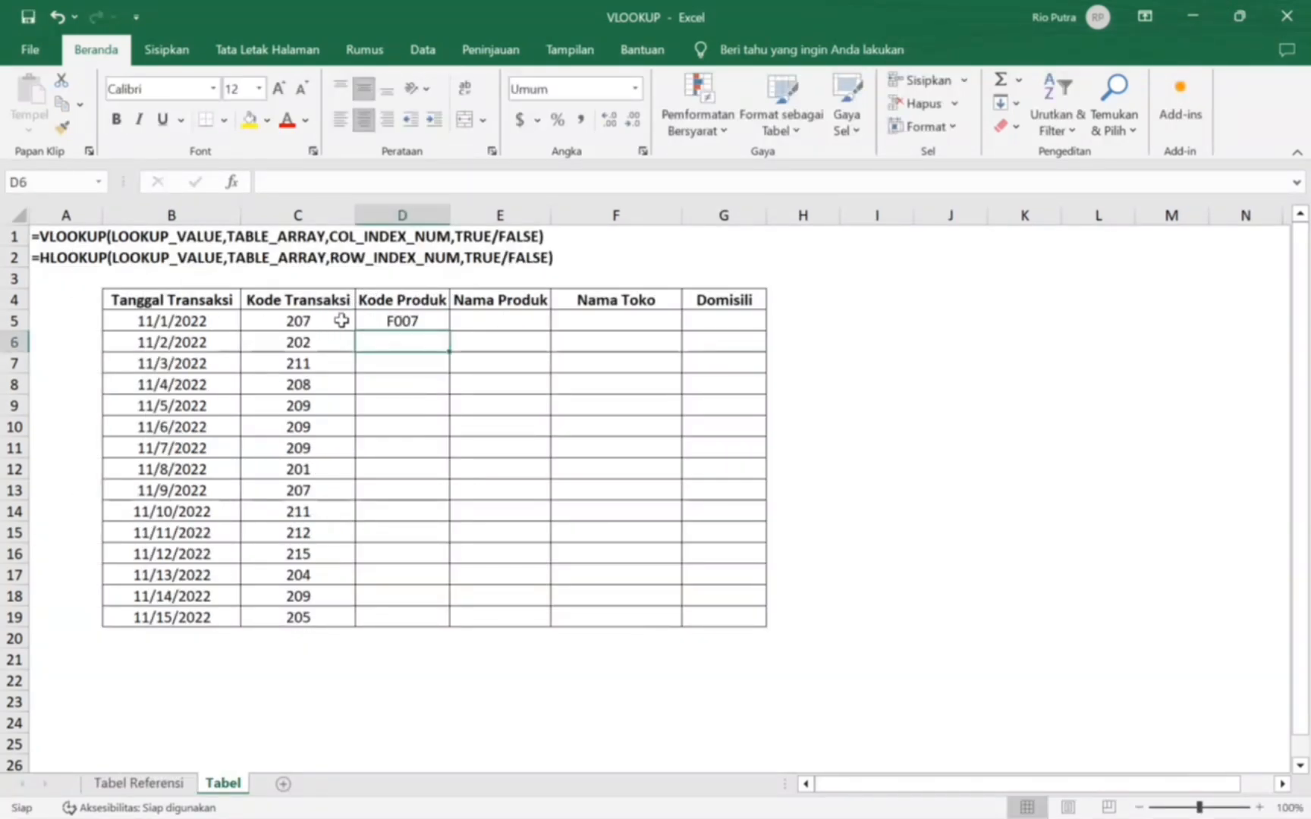
Step: Start a VLOOKUP formula in the first Nama Produk cell, E5, with lookup value C5 and absolute table array $A$3:$D$17 from Tabel Referensi
left_click(476, 319)
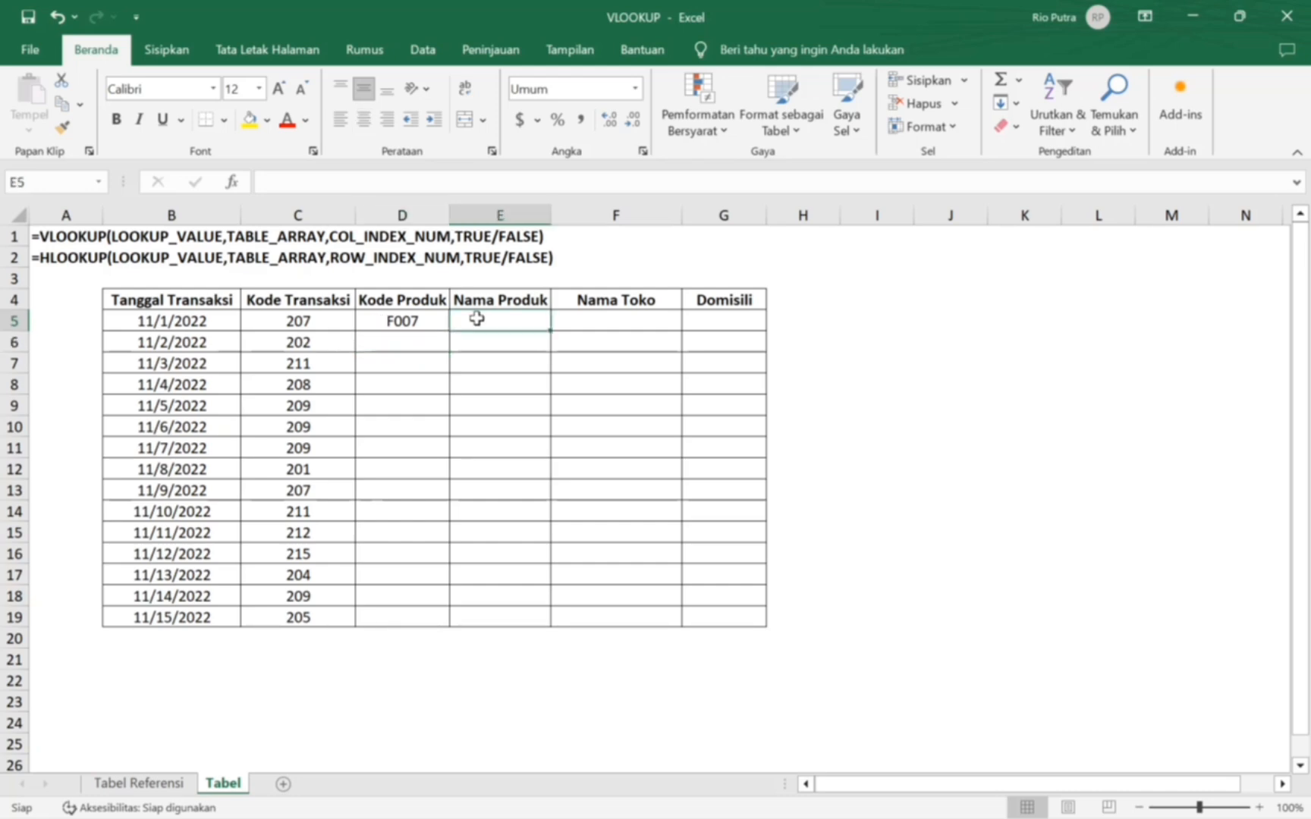
type("=VLOOKUP(")
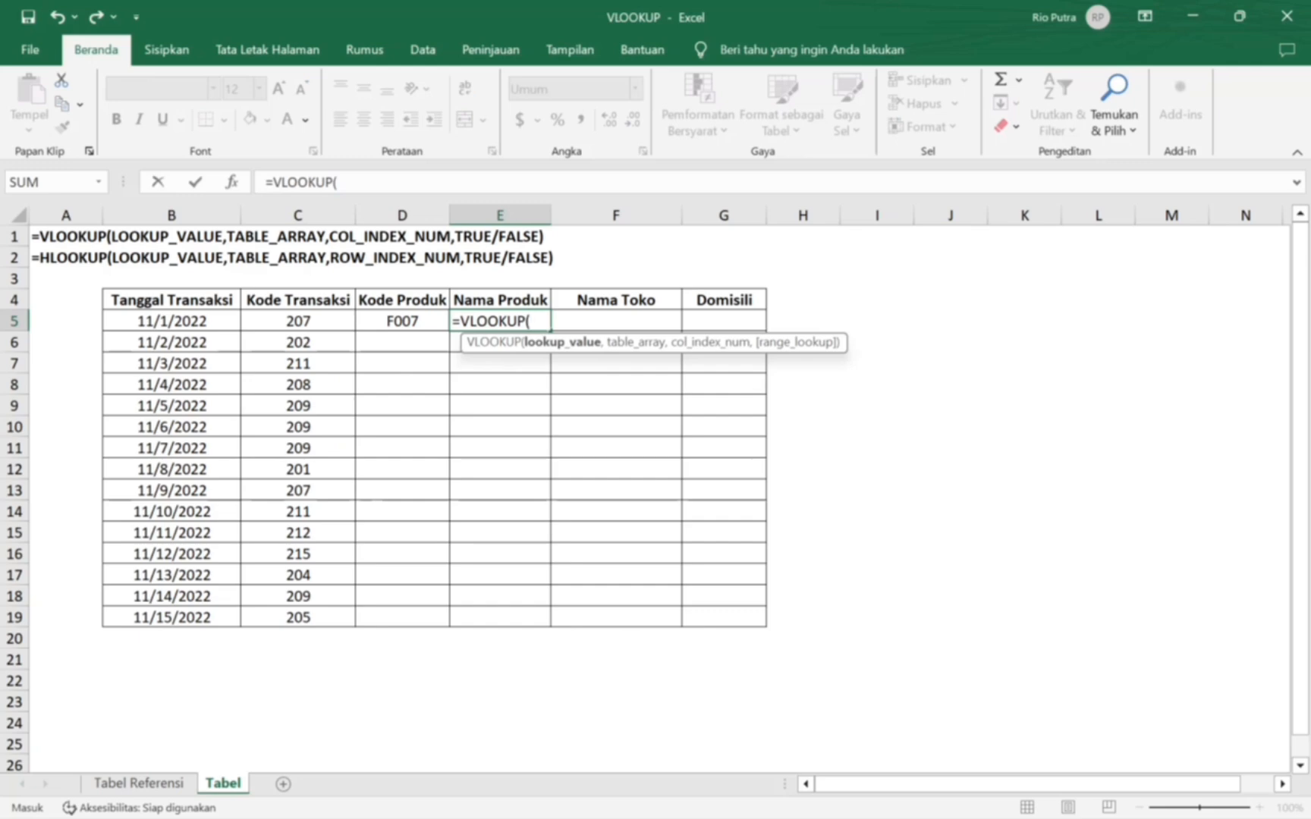
left_click(332, 315)
type(",")
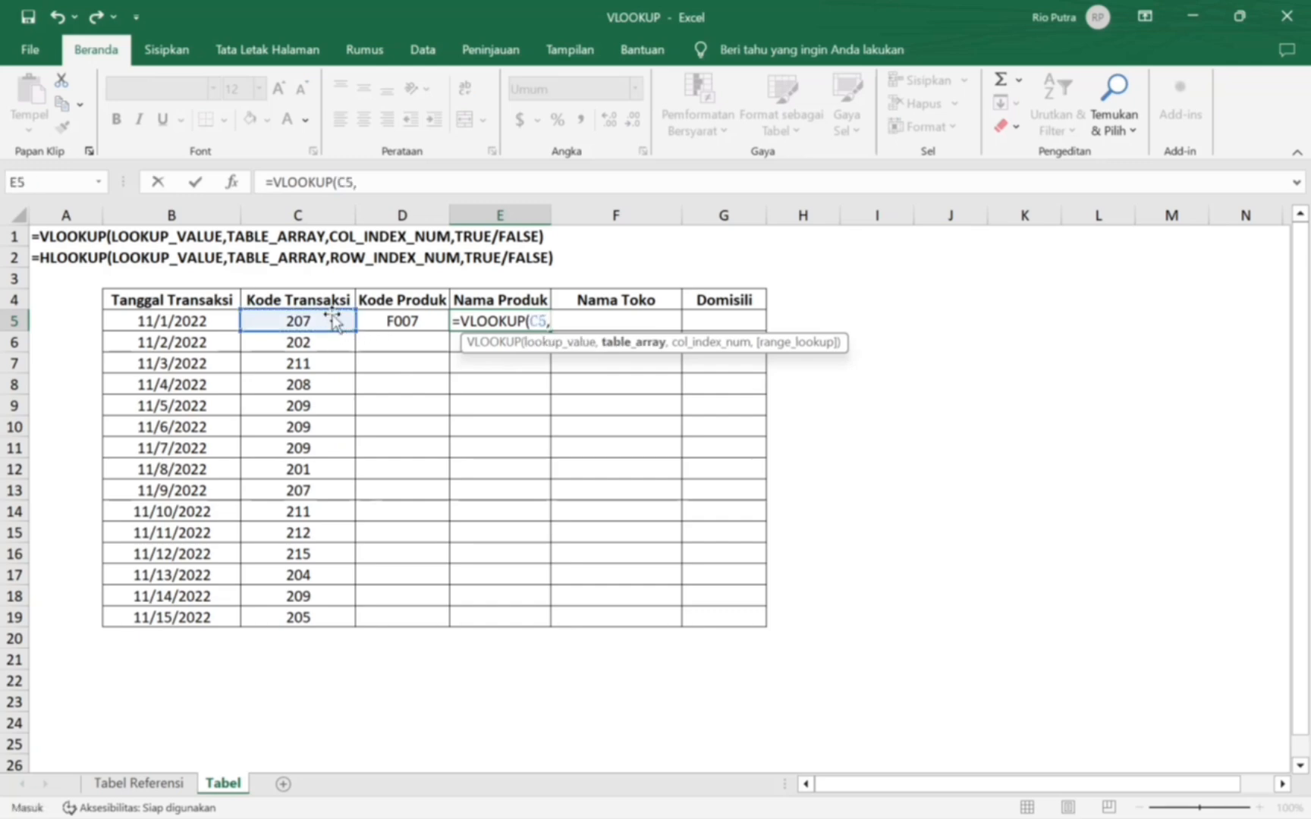
left_click(149, 782)
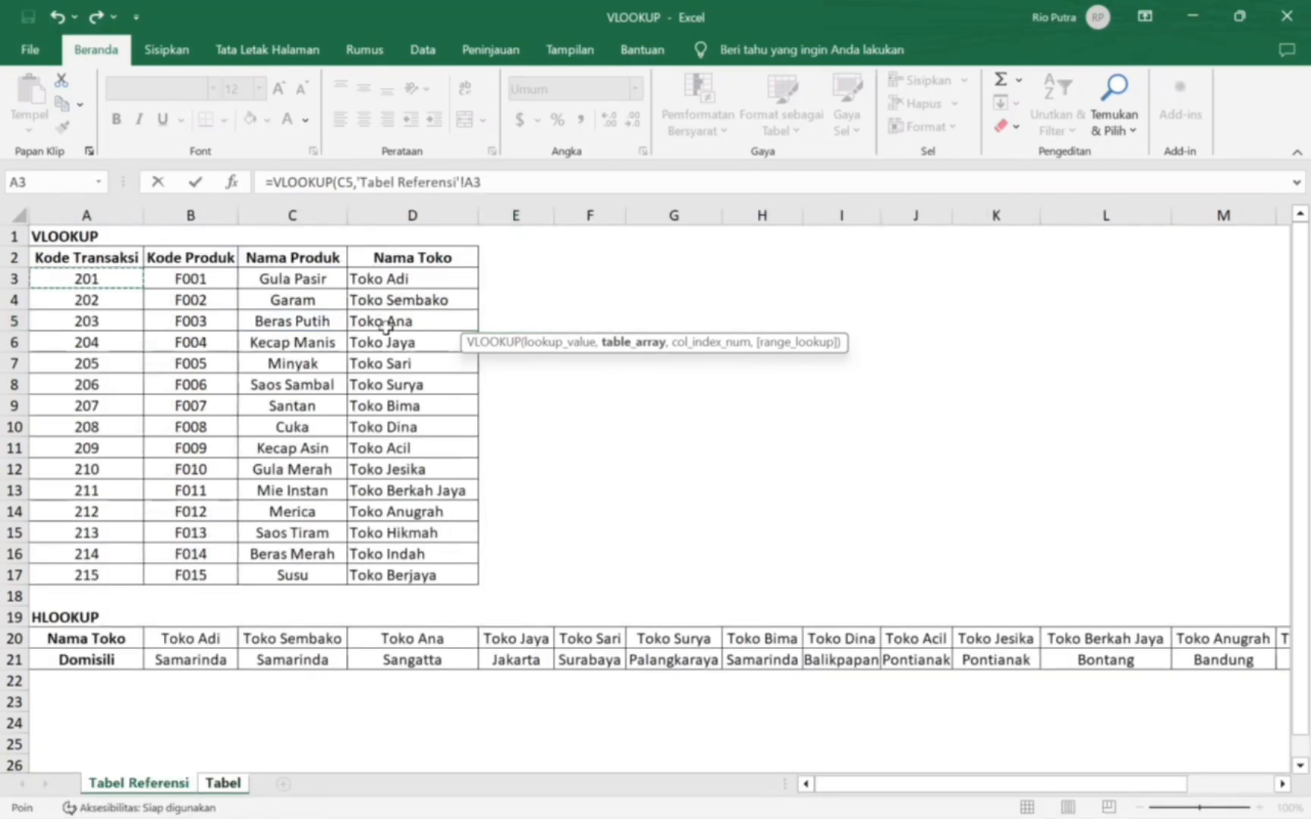
left_click_drag(130, 282, 460, 580)
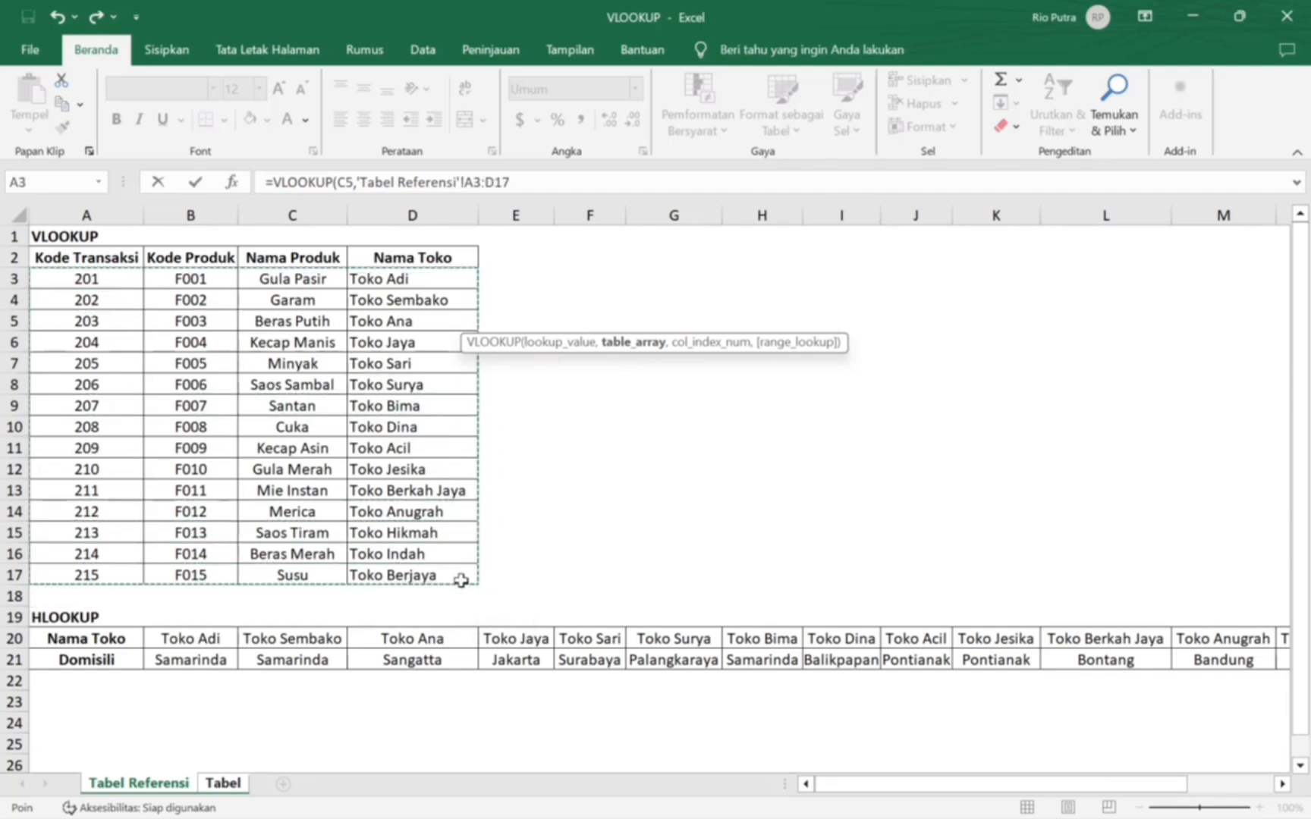
key("F4")
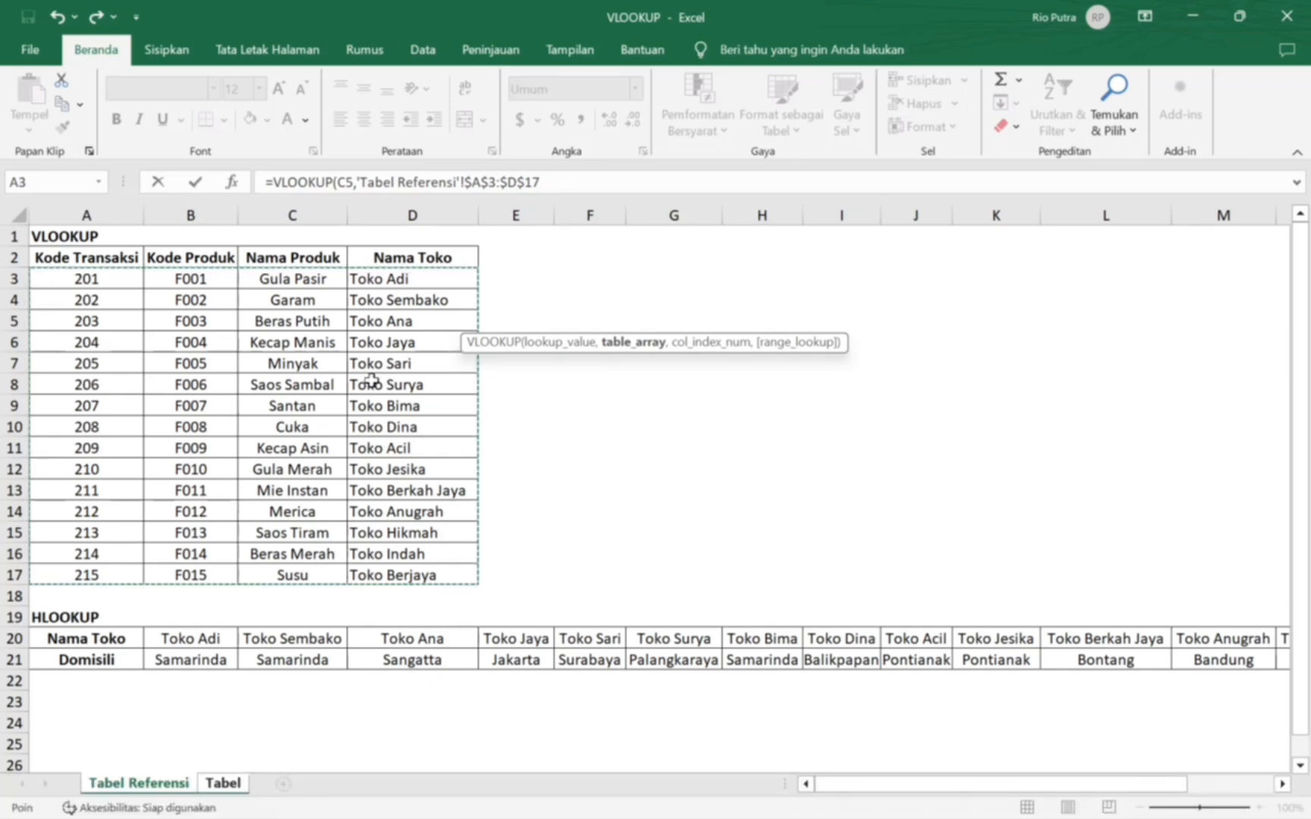
Step: Complete the Nama Produk formula with column index 3 and FALSE for an exact match, and enter it
type(",3")
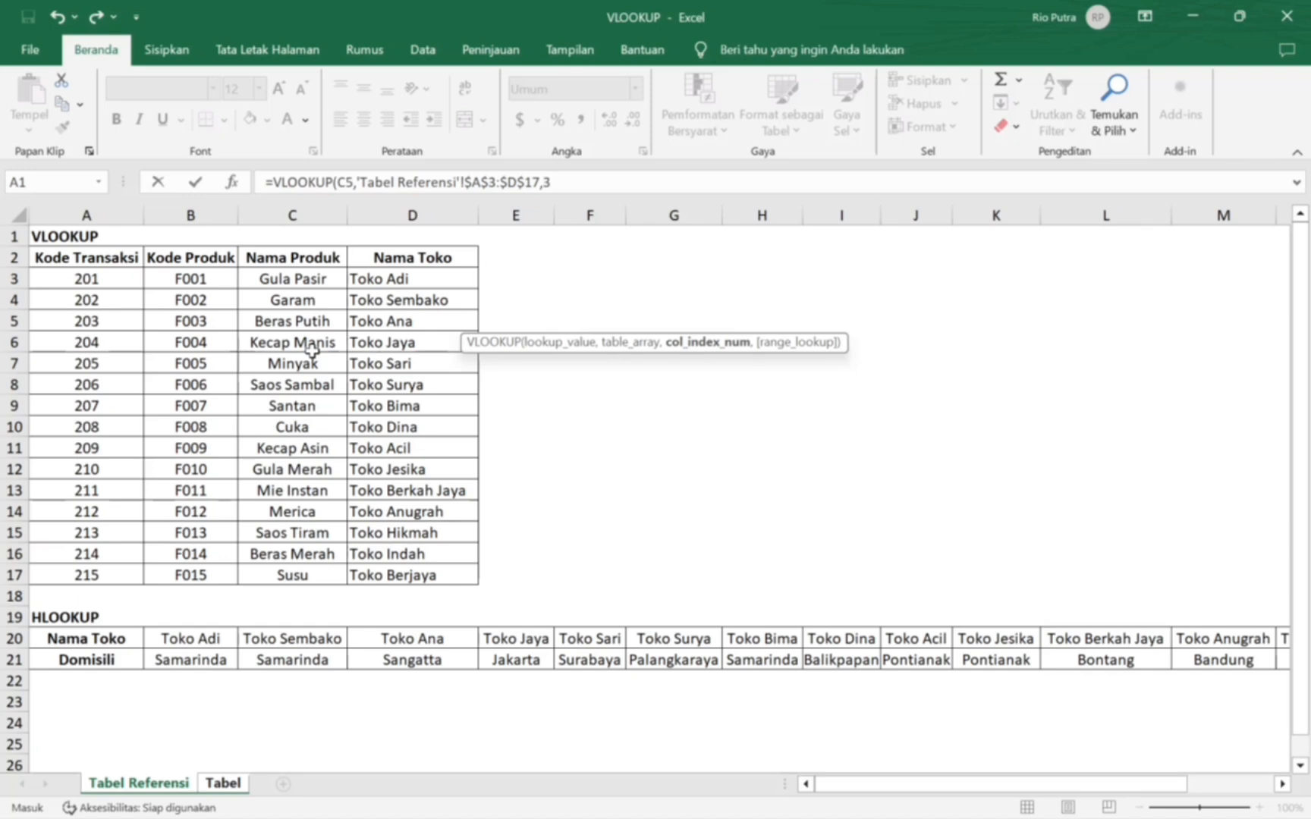
type(",FALSE")
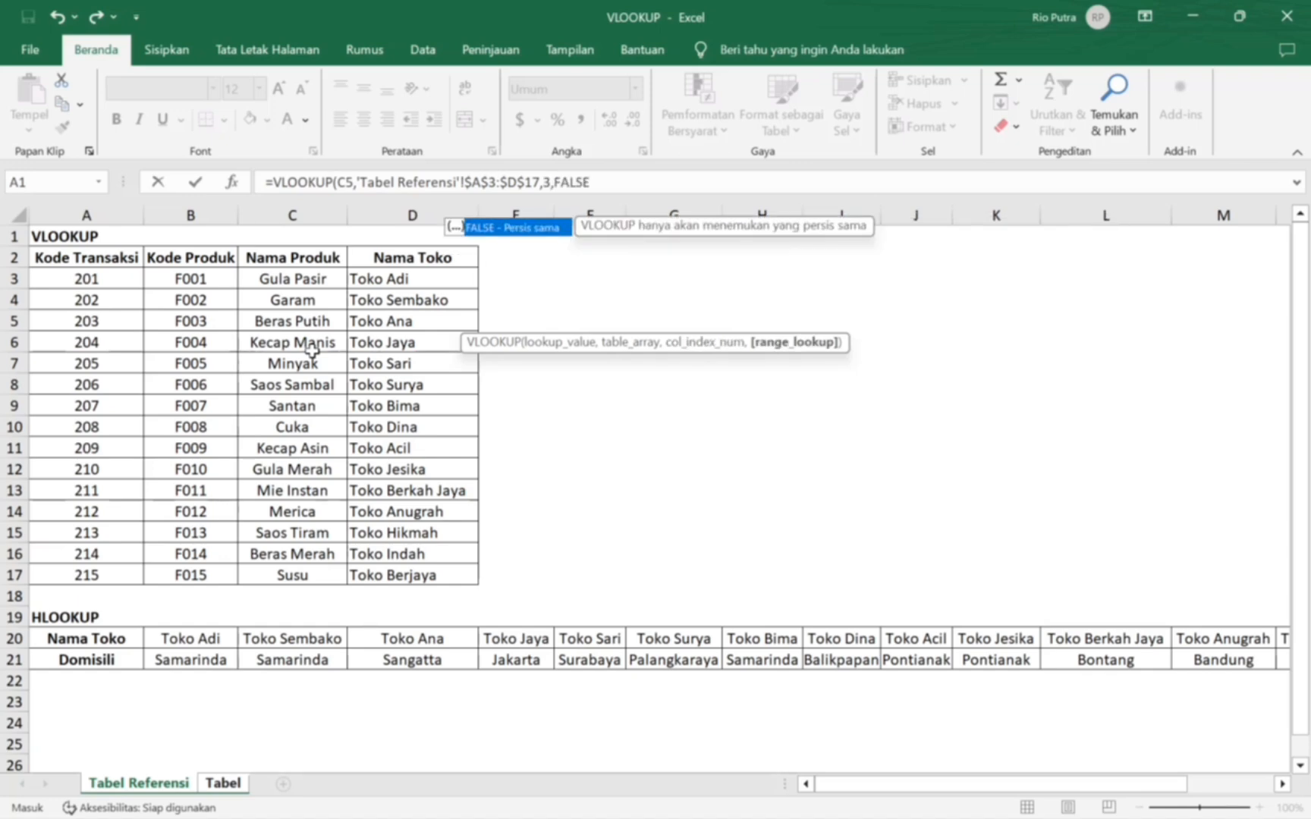
type(")")
key("Return")
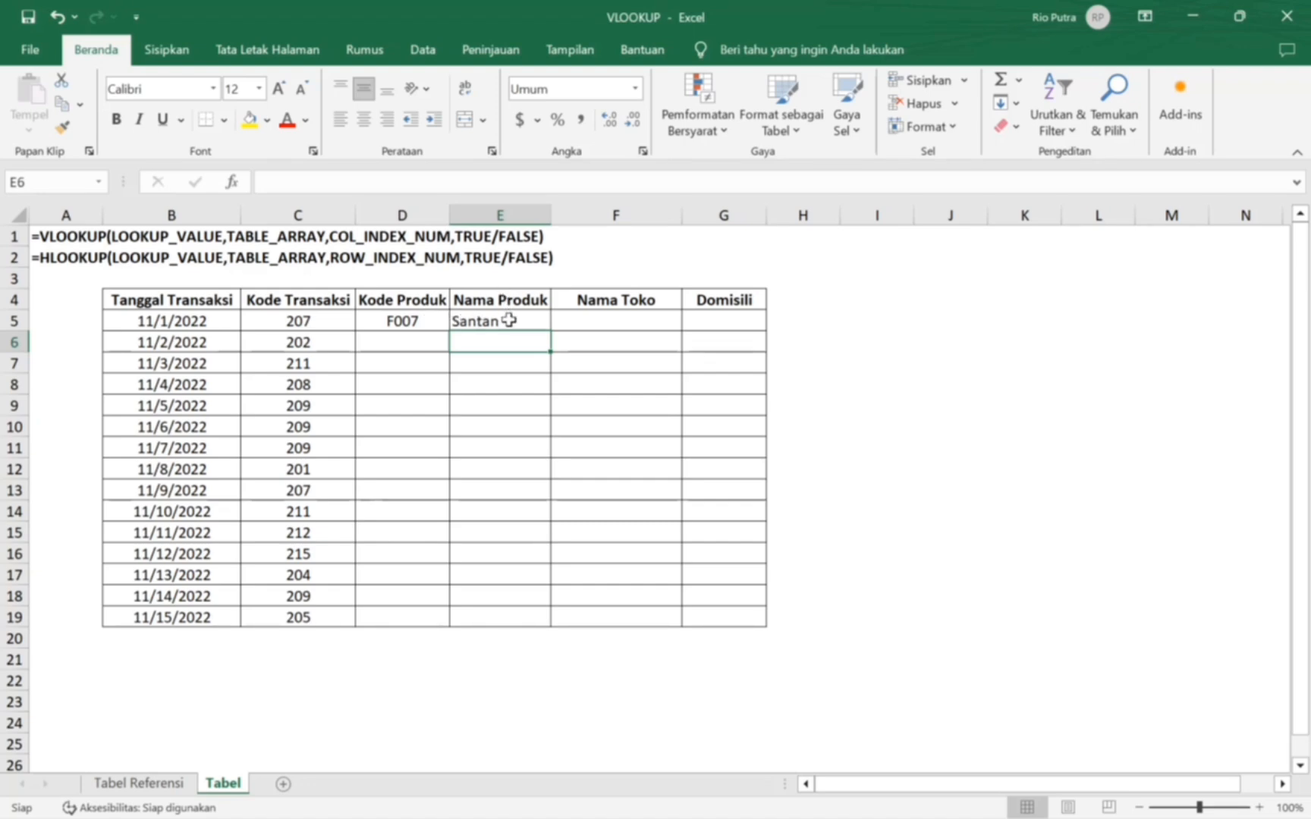
Step: Start a VLOOKUP formula in the first Nama Toko cell, F5, with lookup value C5 and absolute table array $A$3:$D$17 from Tabel Referensi
left_click(599, 321)
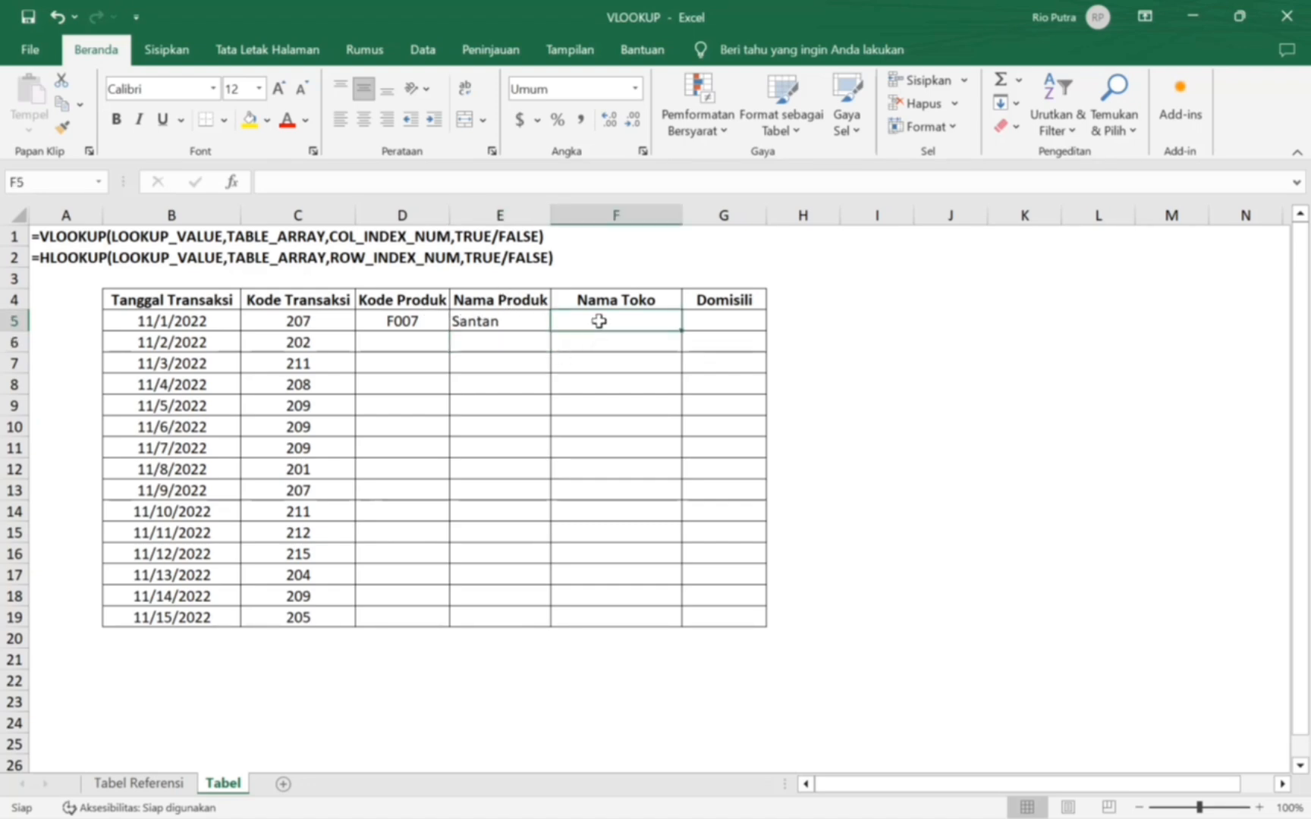
type("=VLO")
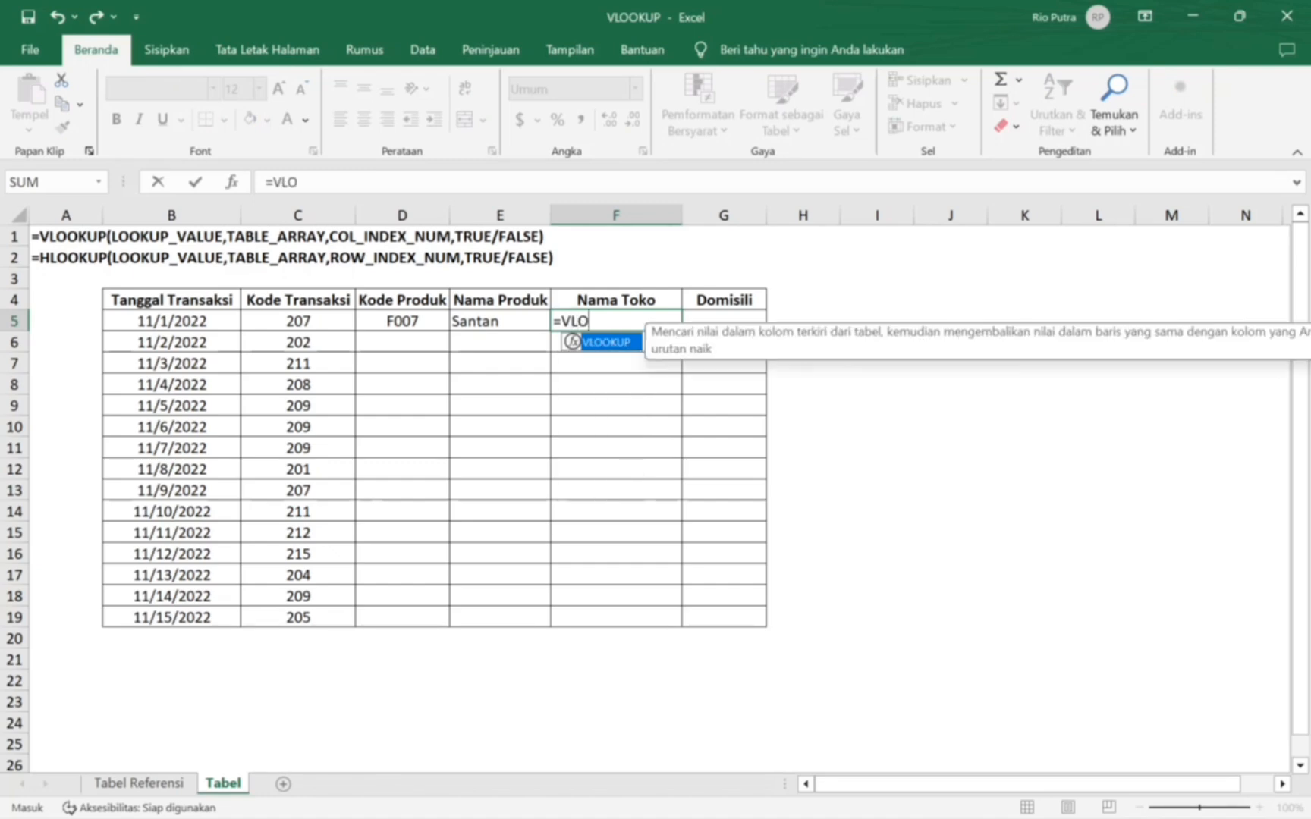
type("O")
key("Tab")
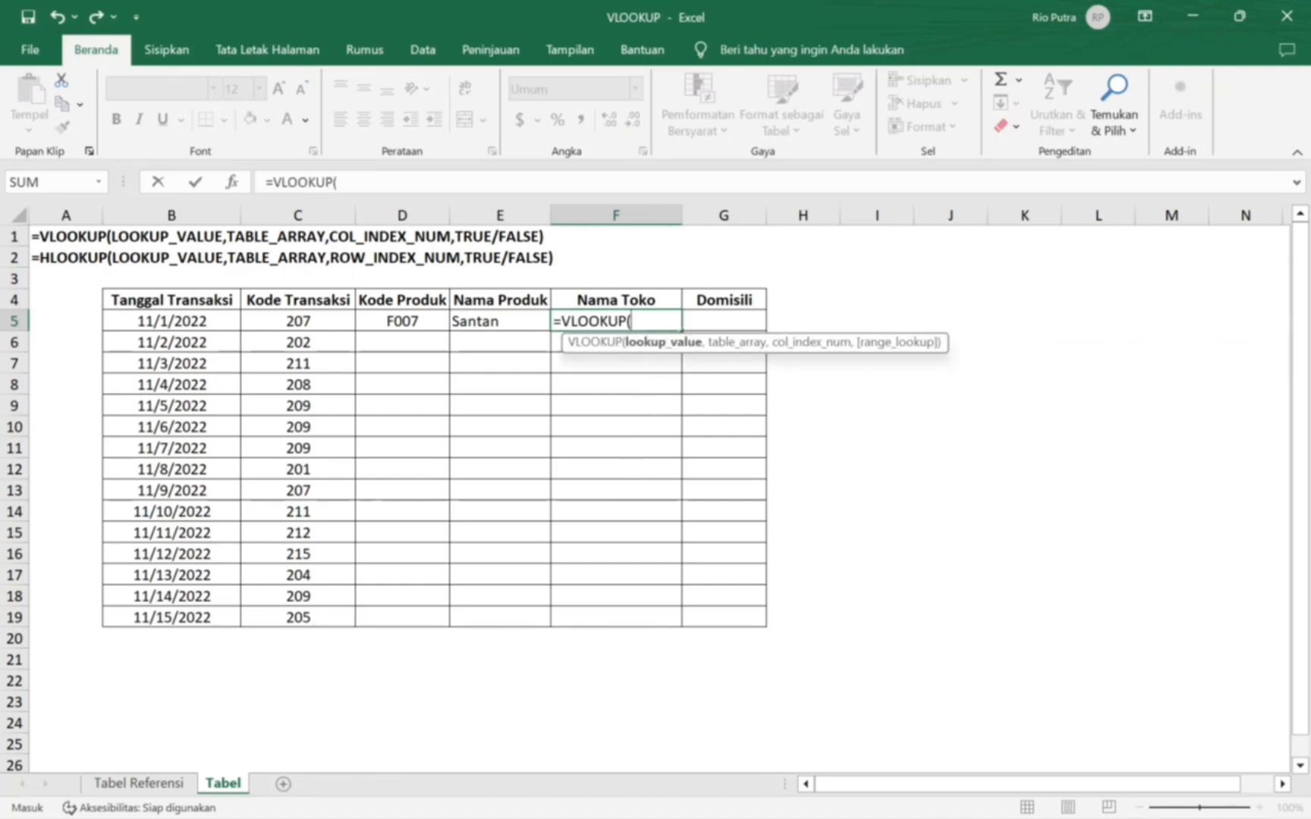
left_click(326, 318)
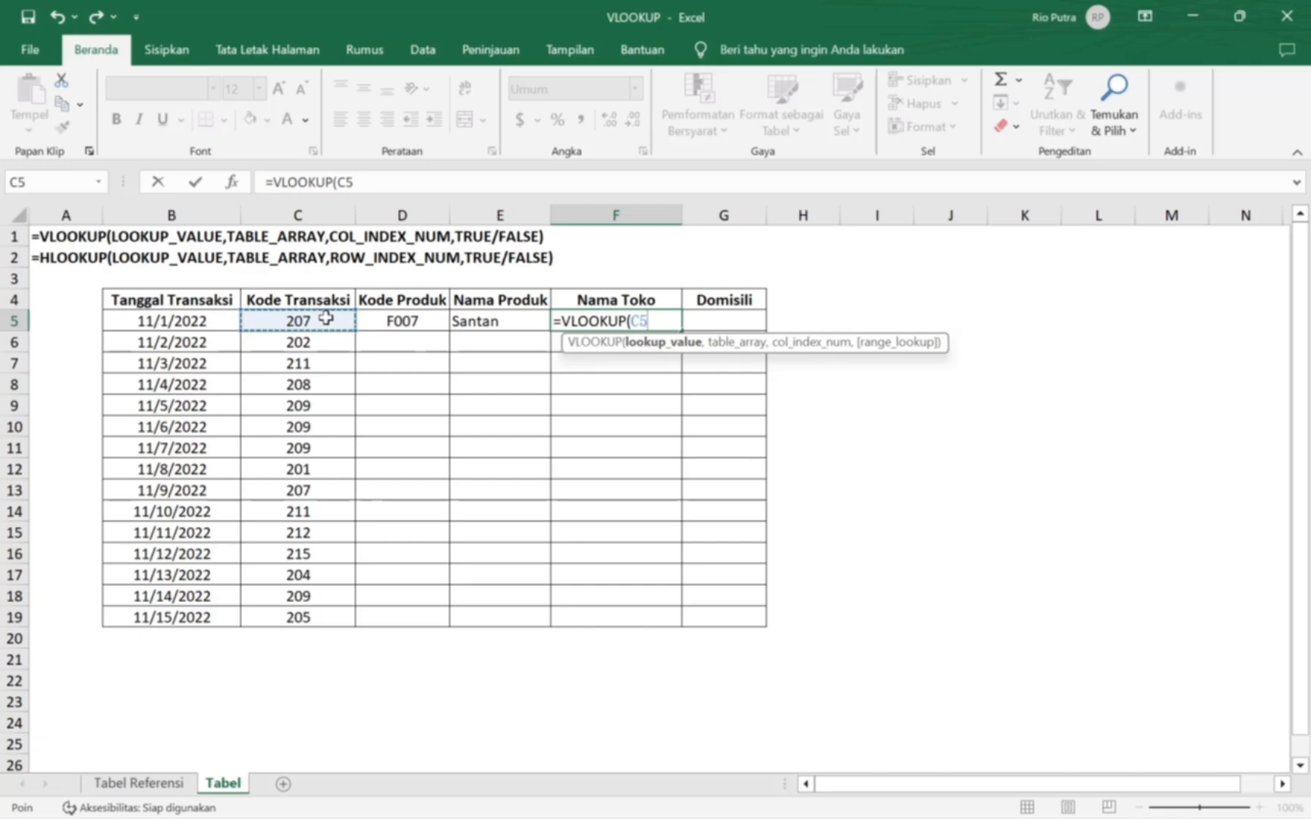
type(",")
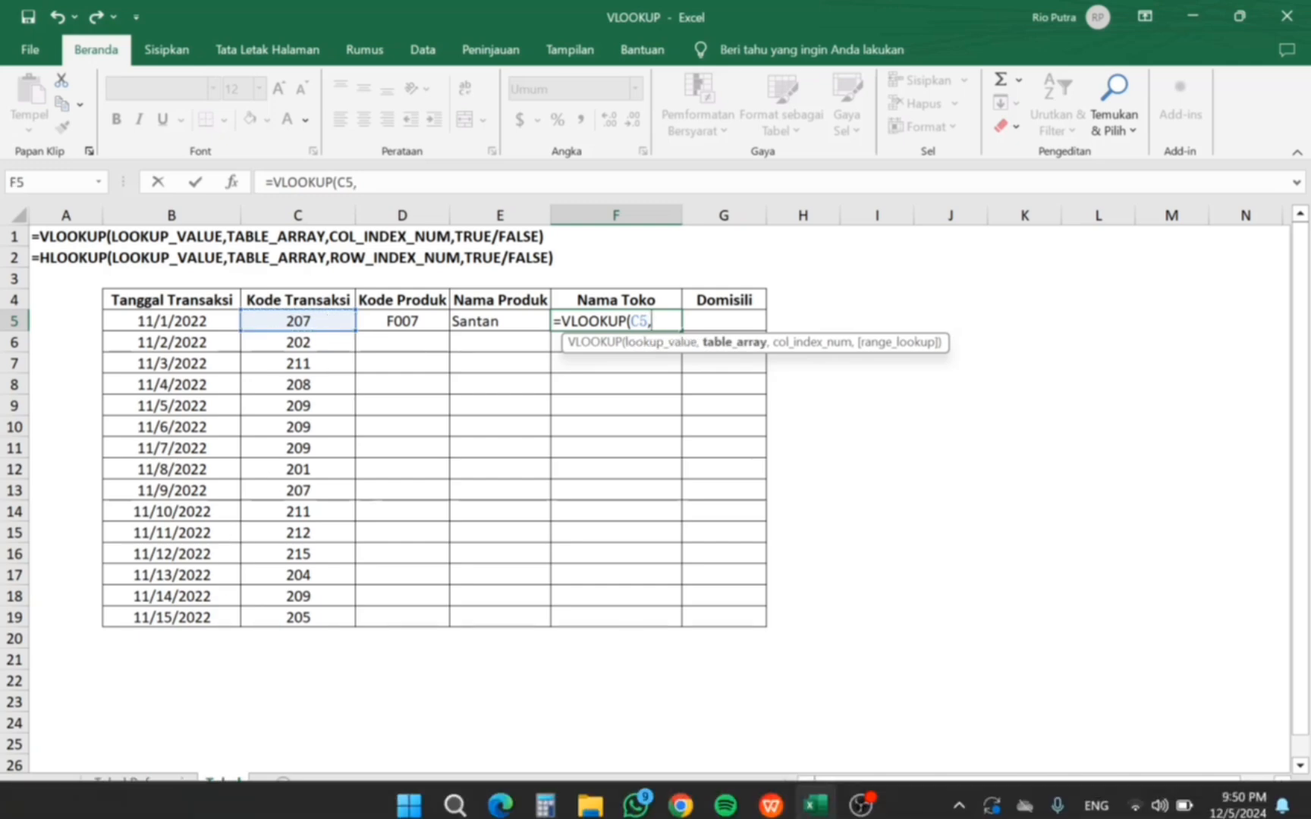
left_click(139, 781)
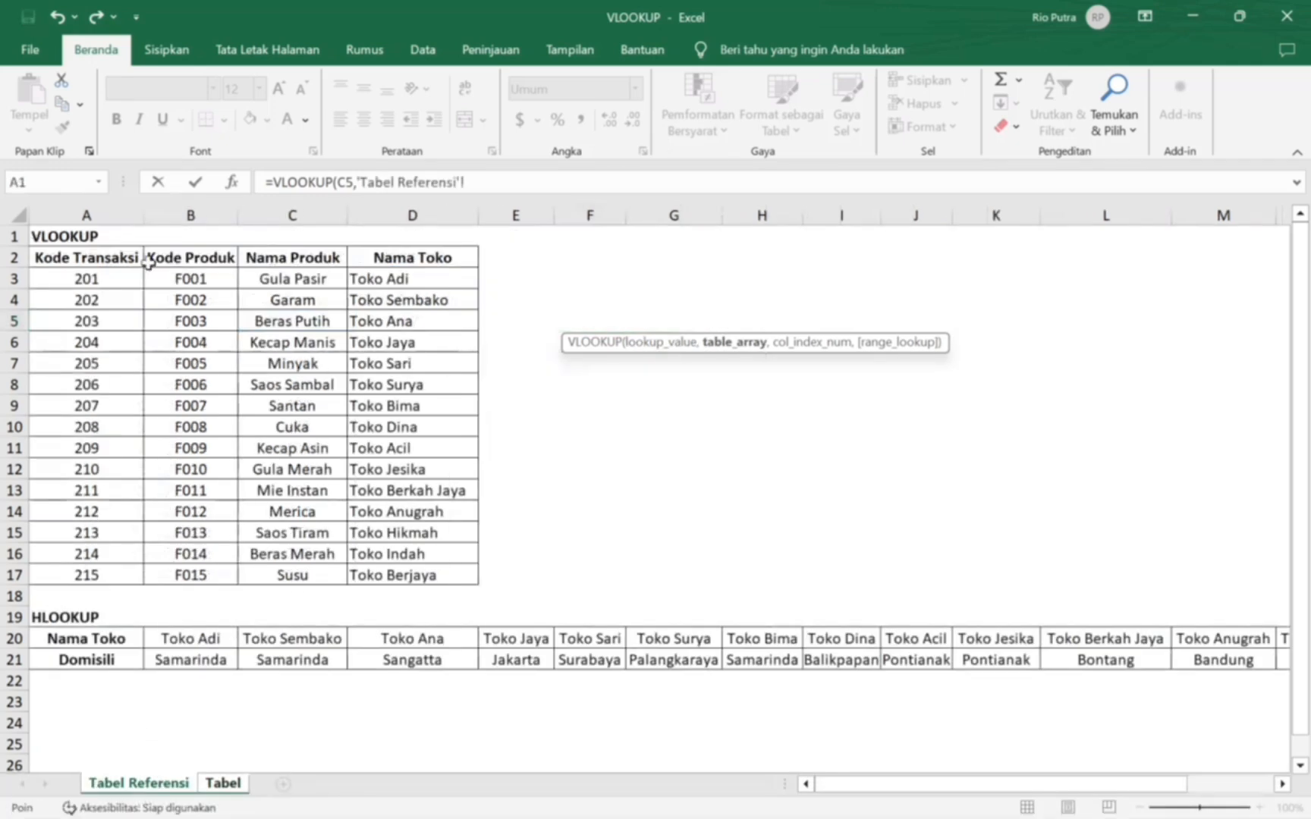
left_click(91, 281)
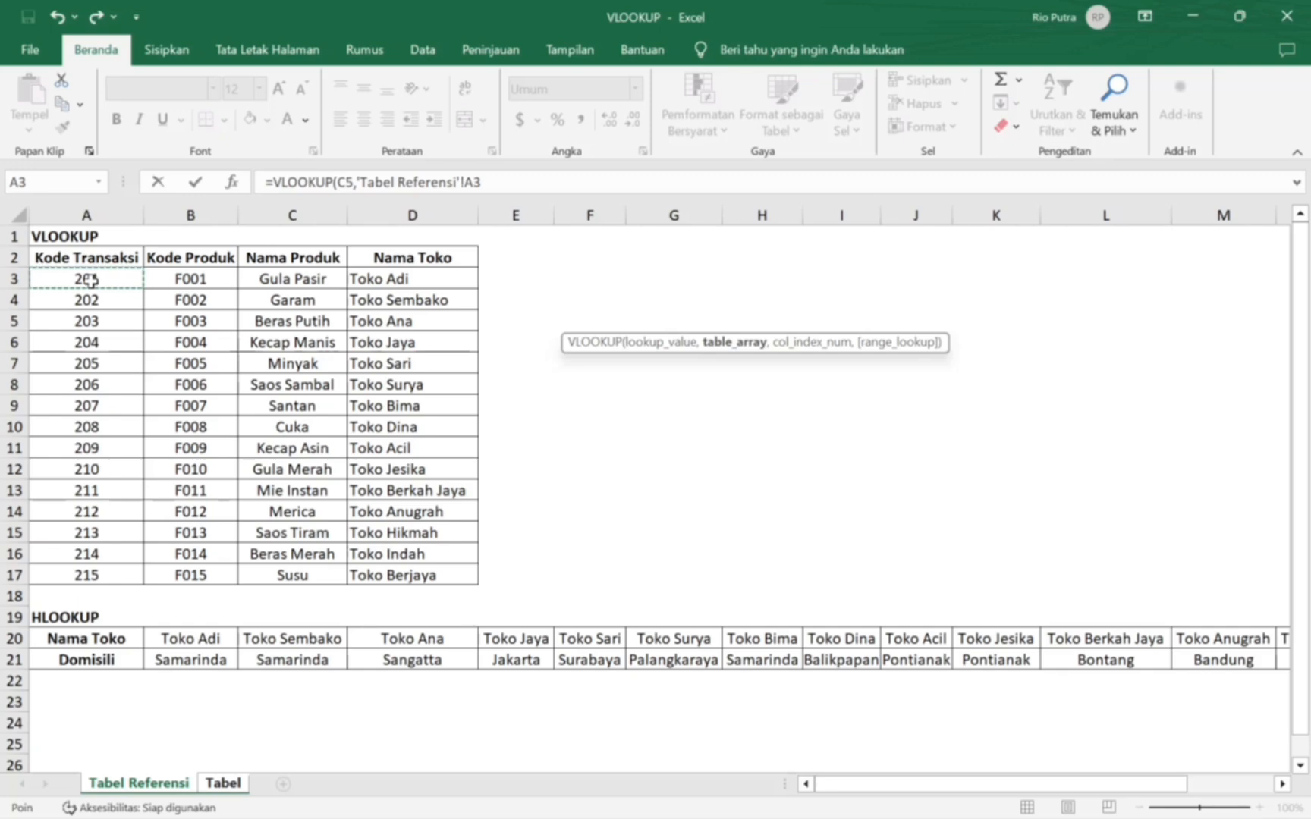
left_click_drag(91, 281, 456, 572)
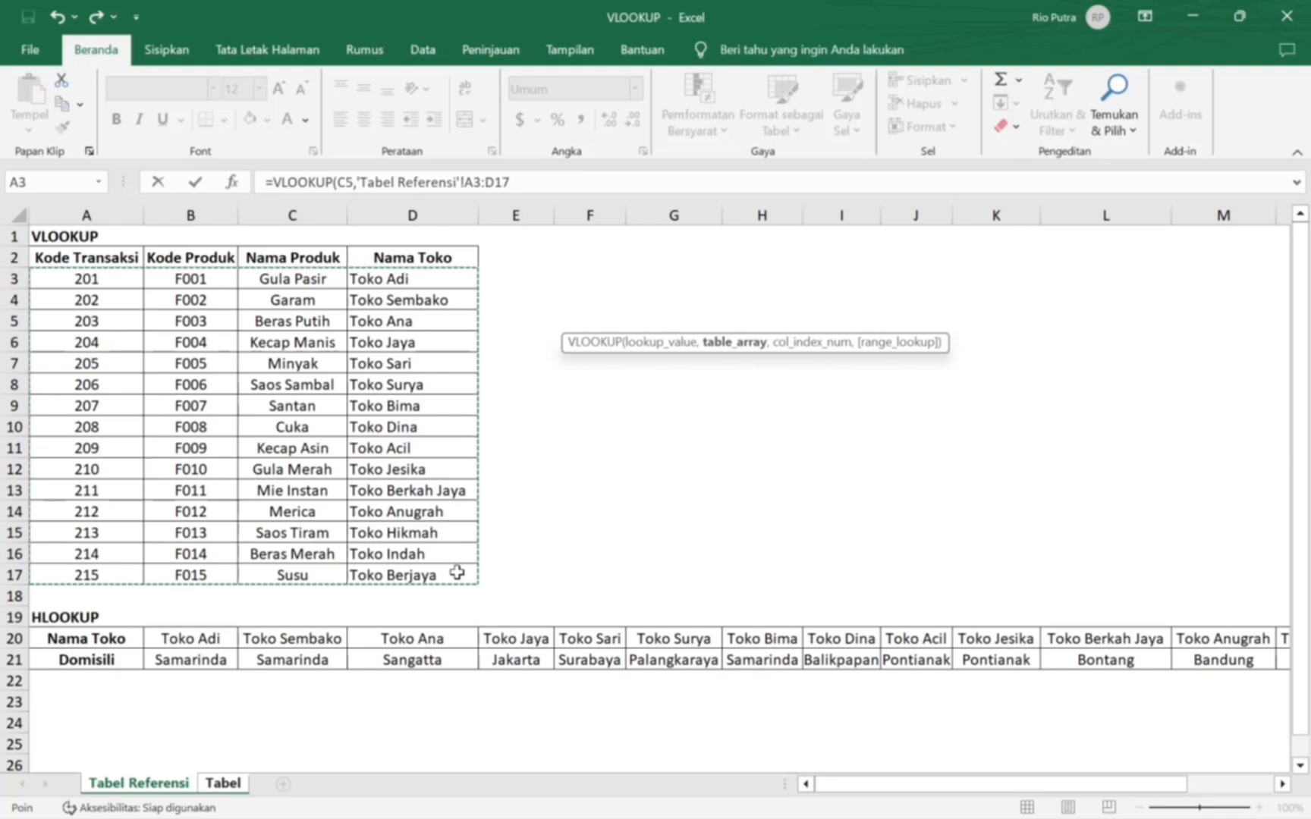
key("F4")
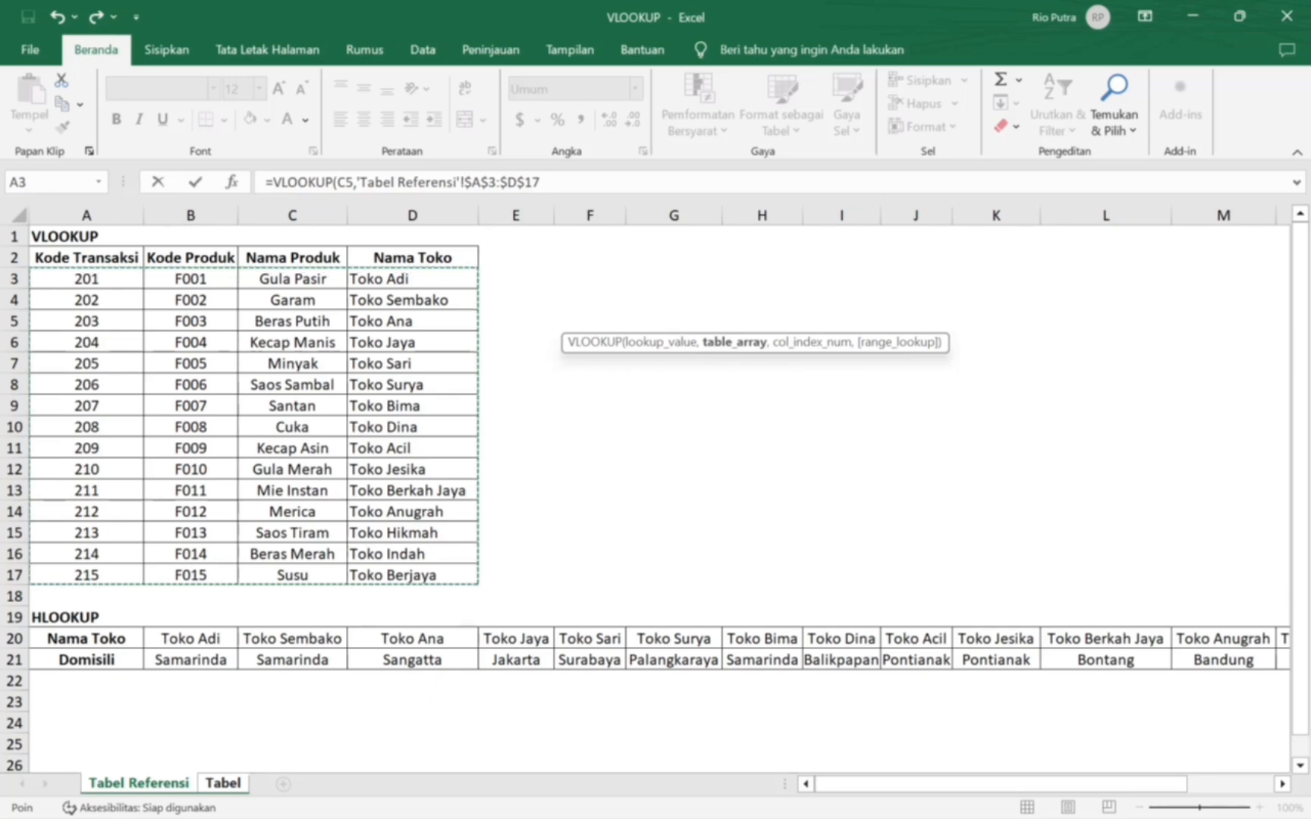
Step: Complete the Nama Toko formula with column index 4 and FALSE for an exact match, and enter it
type(",")
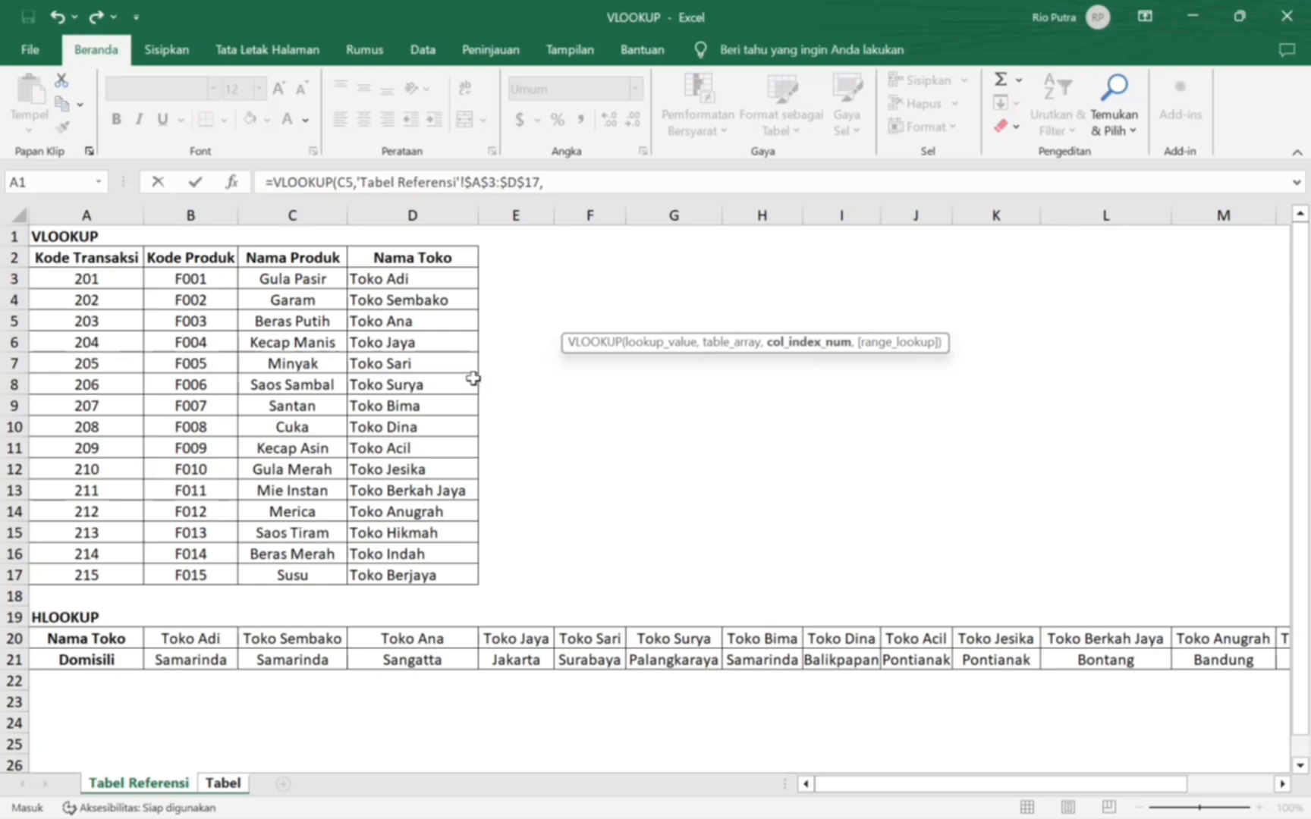
type("4,FALSE")
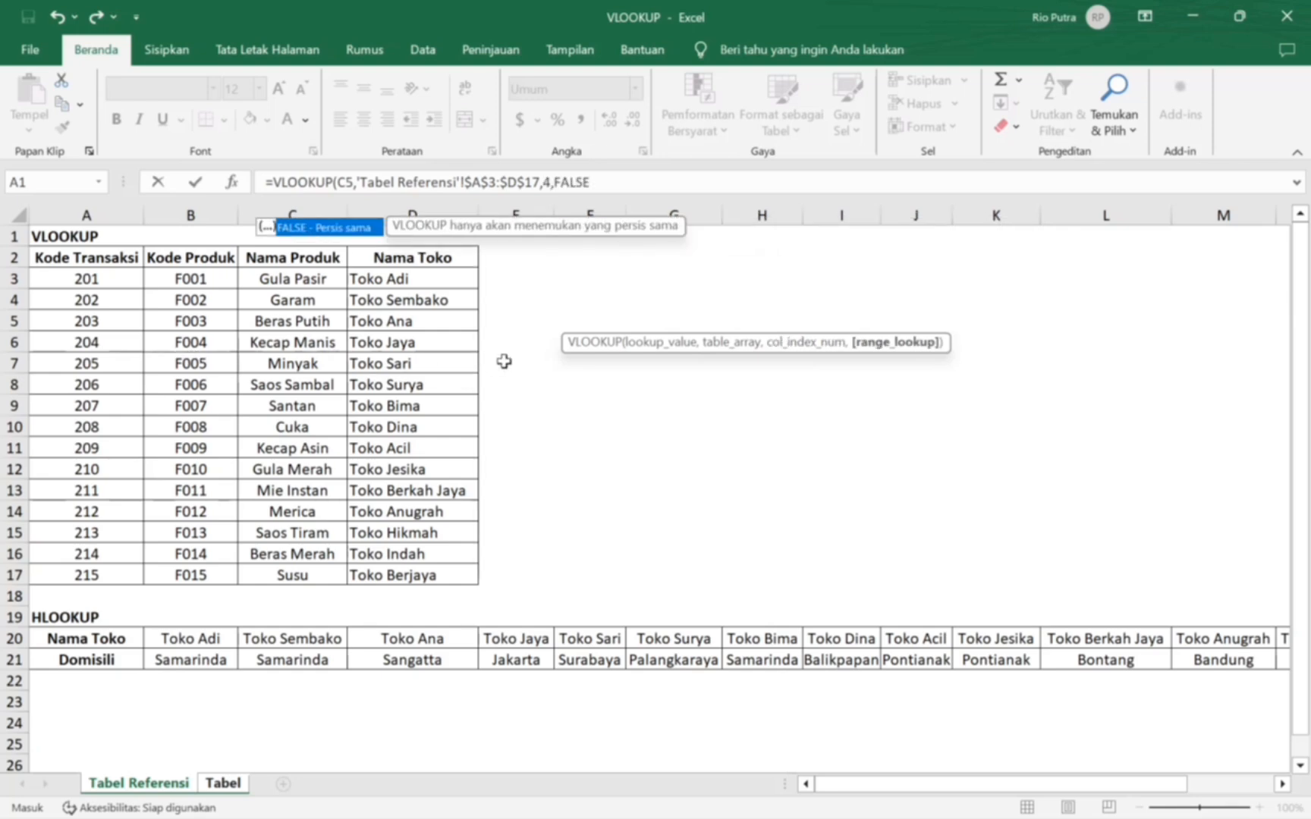
type(")")
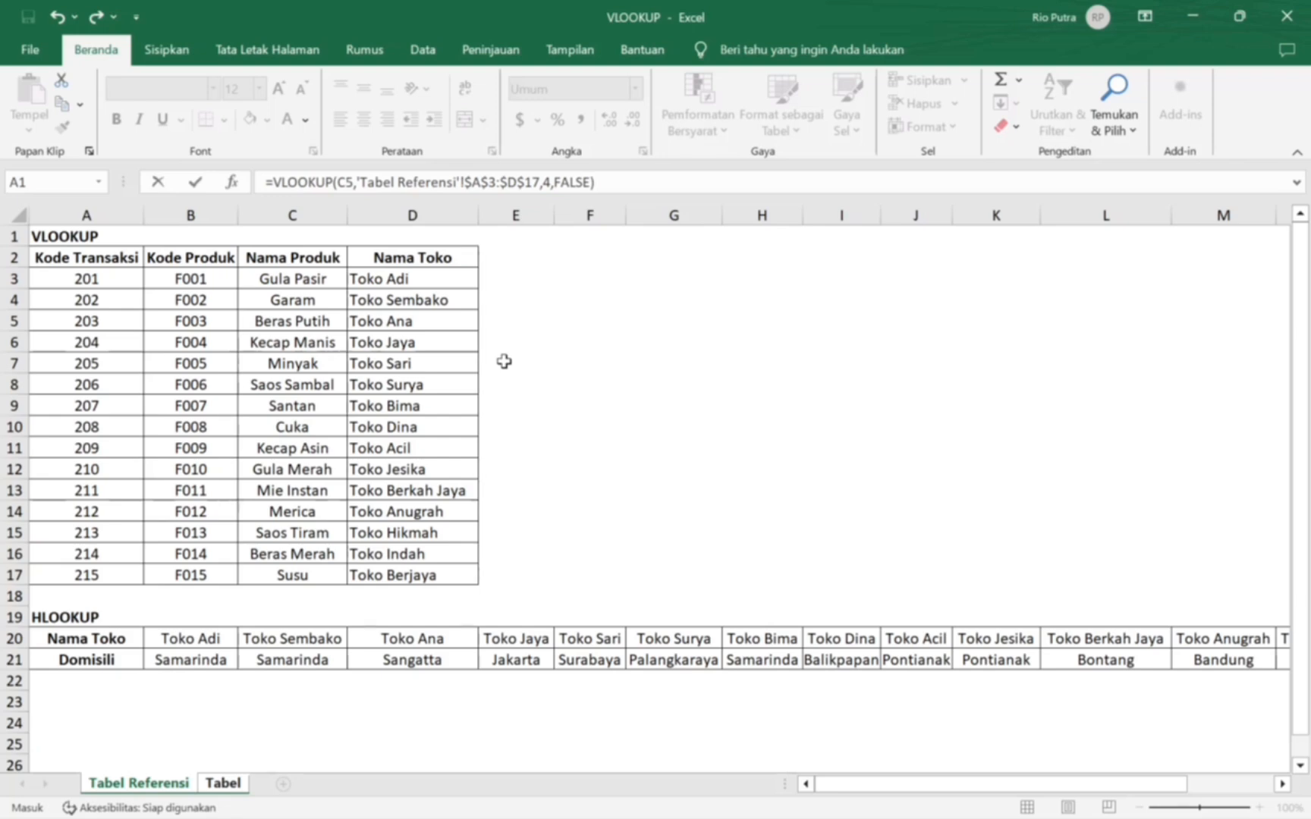
key("Return")
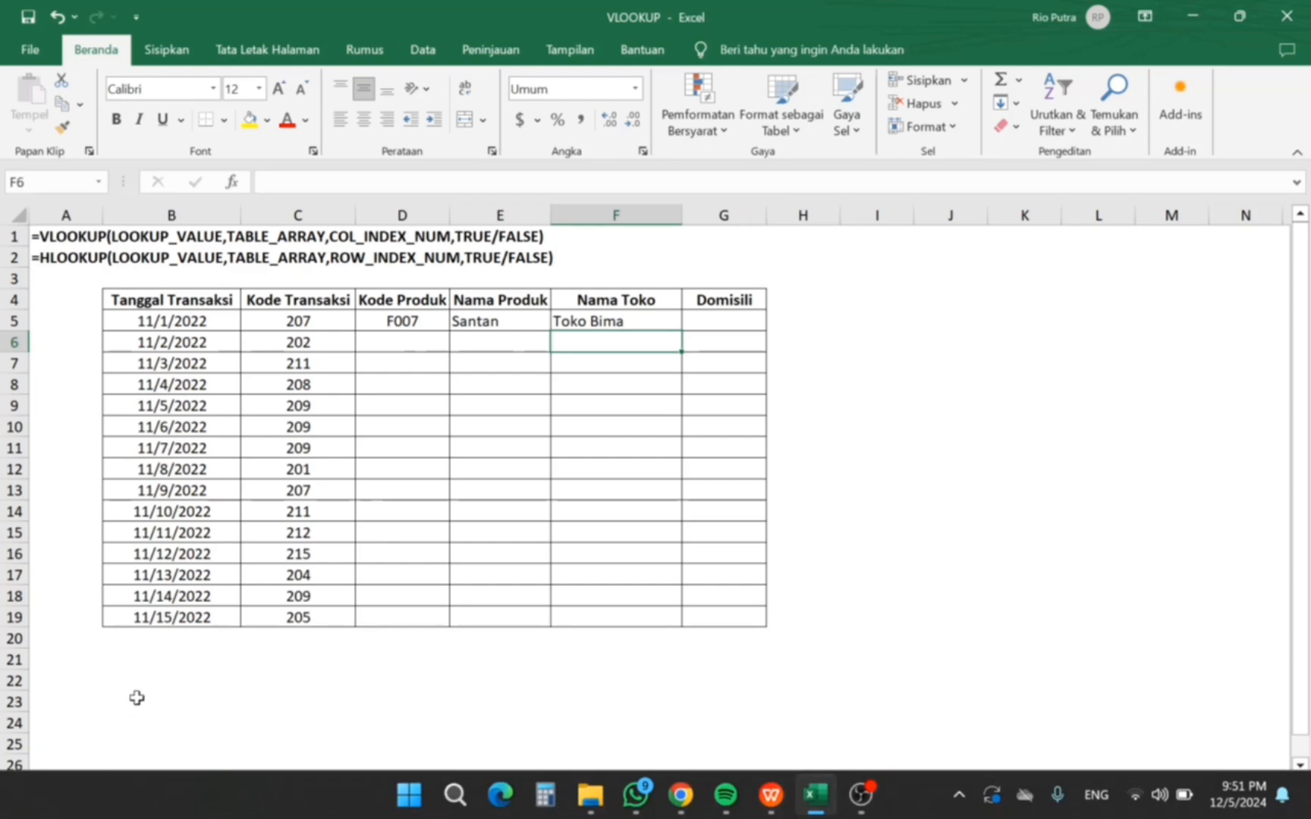
Step: Check the product code, product name and store name listed for transaction code 207 in the VLOOKUP table of Tabel Referensi
left_click(123, 786)
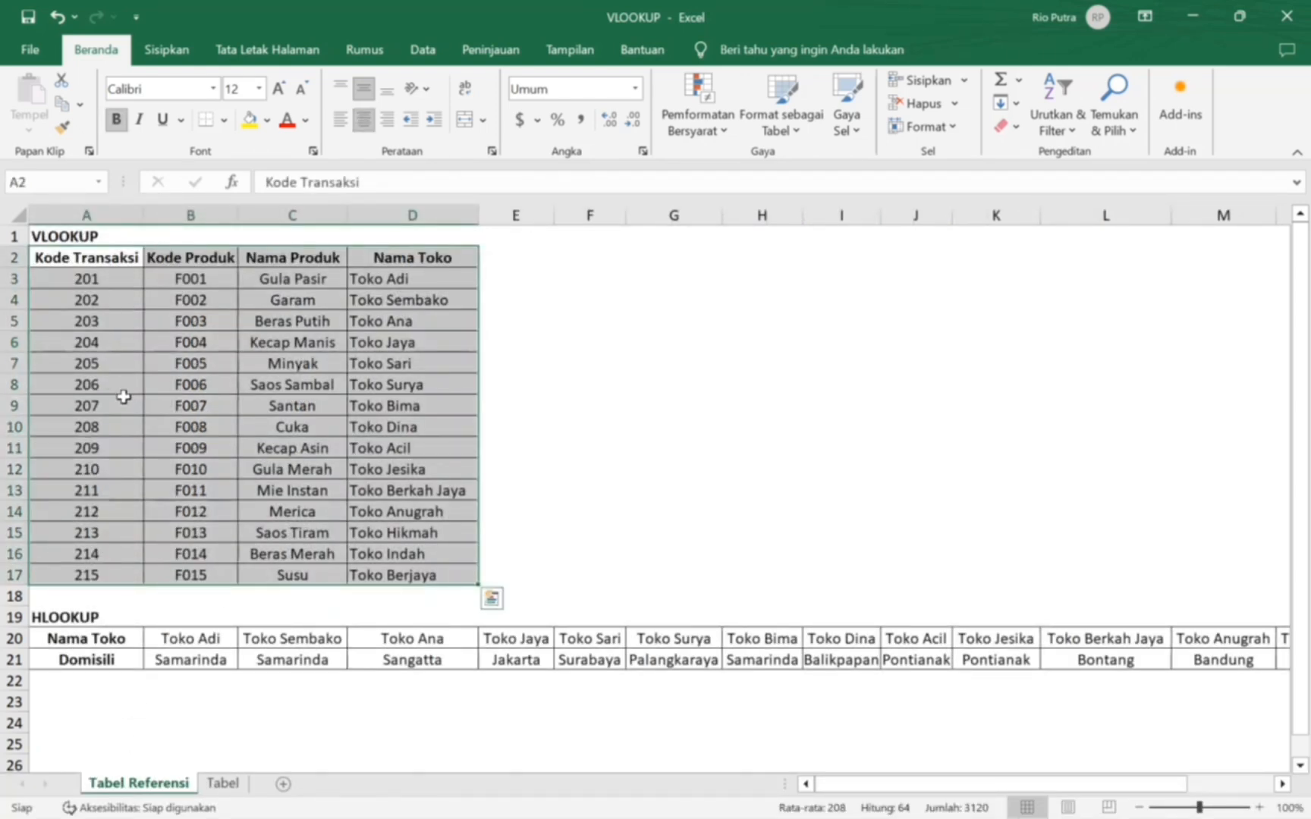
left_click(126, 421)
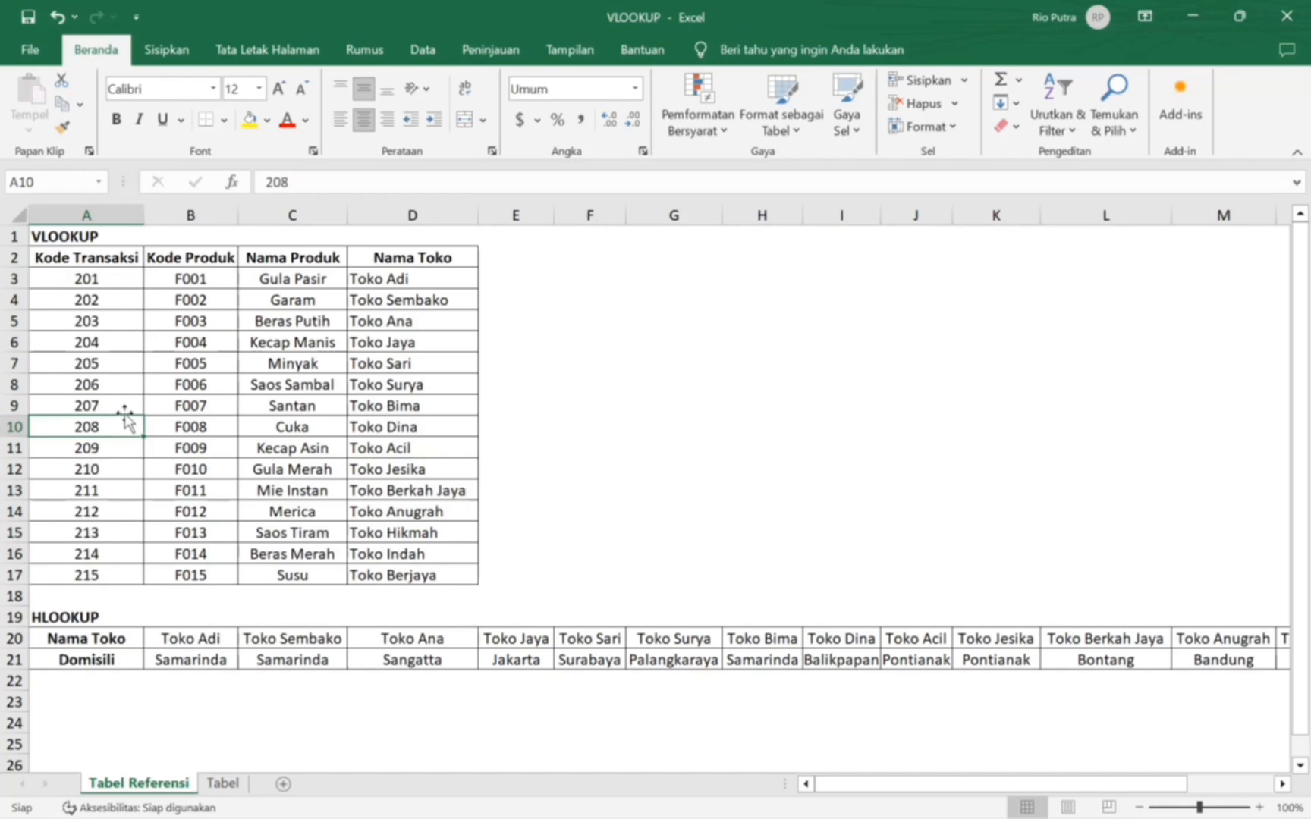
left_click(170, 411)
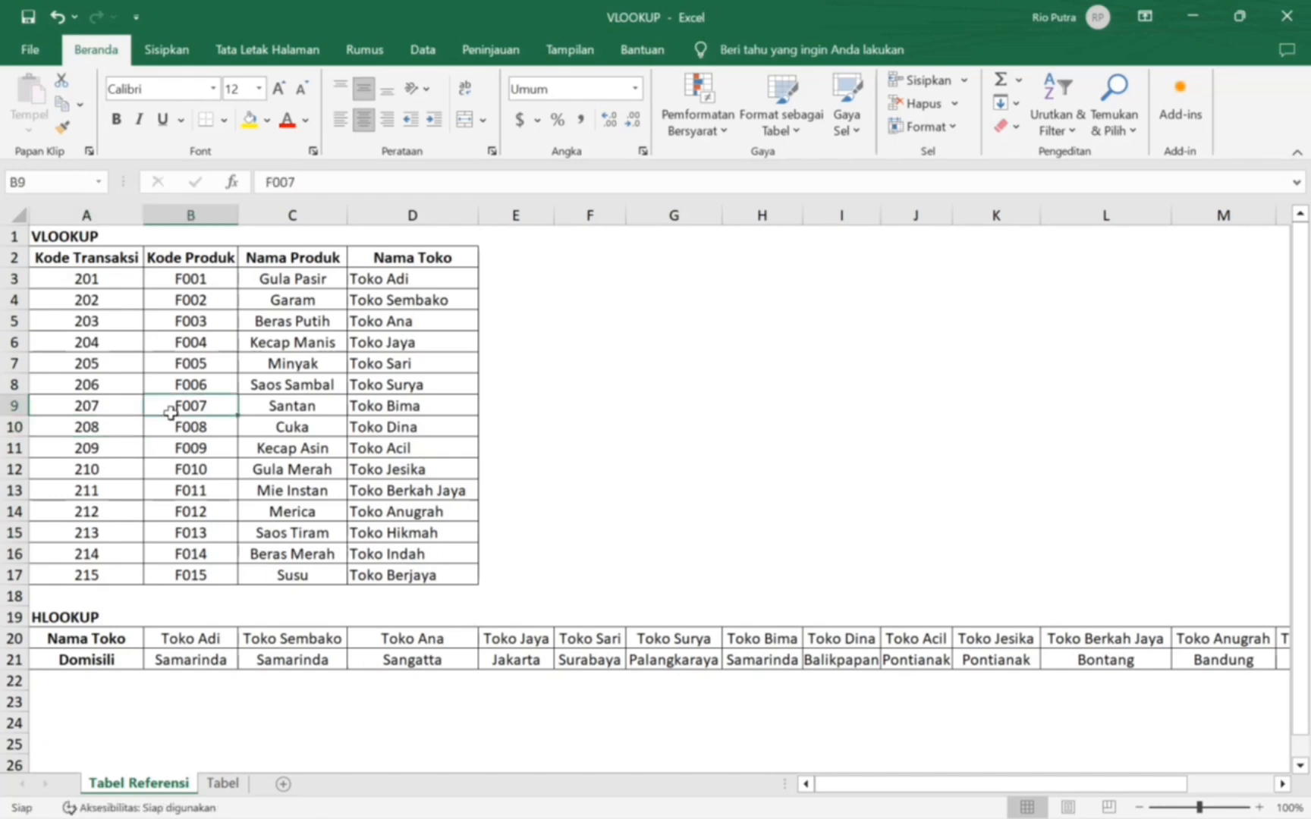
left_click(254, 406)
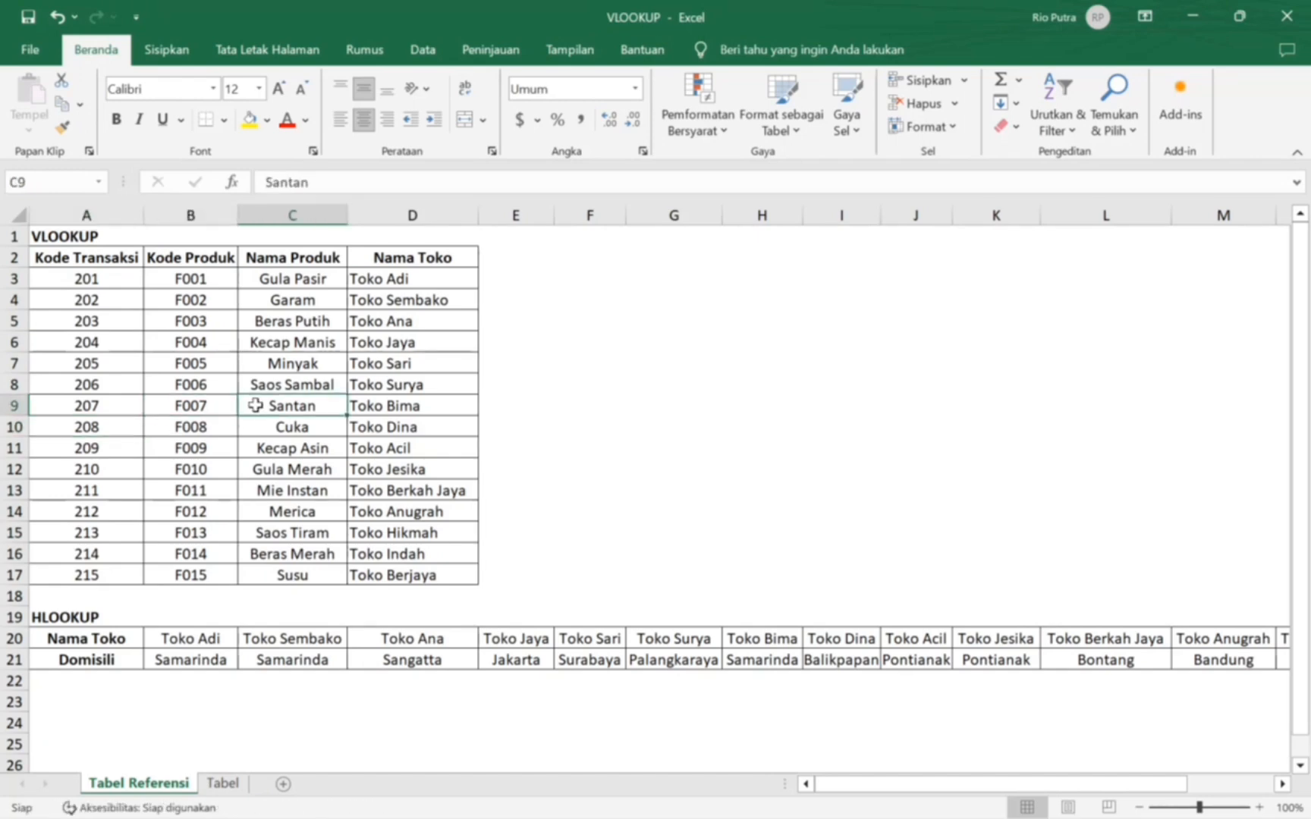
left_click(364, 401)
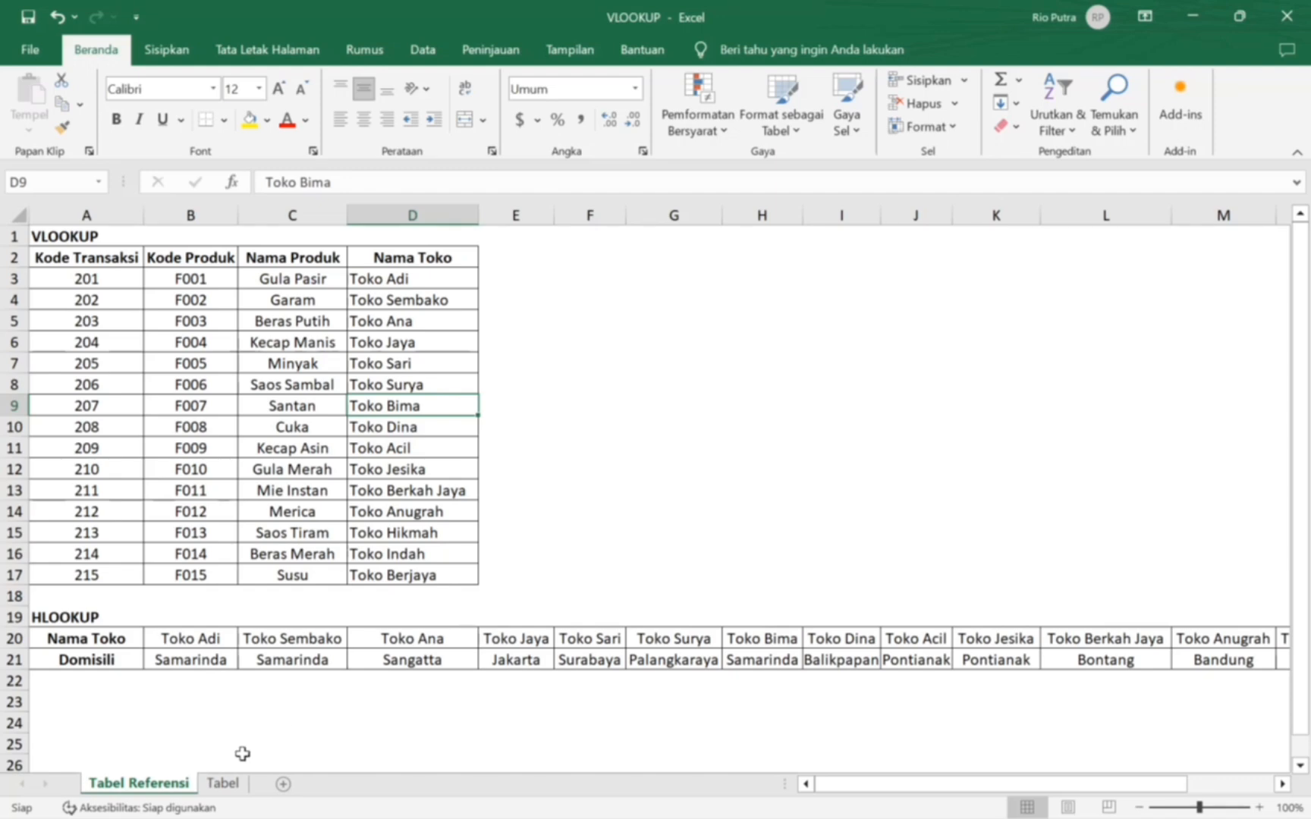
Step: Fill the Kode Produk, Nama Produk and Nama Toko formulas in D5:F5 of the Tabel sheet down to row 19
left_click(223, 783)
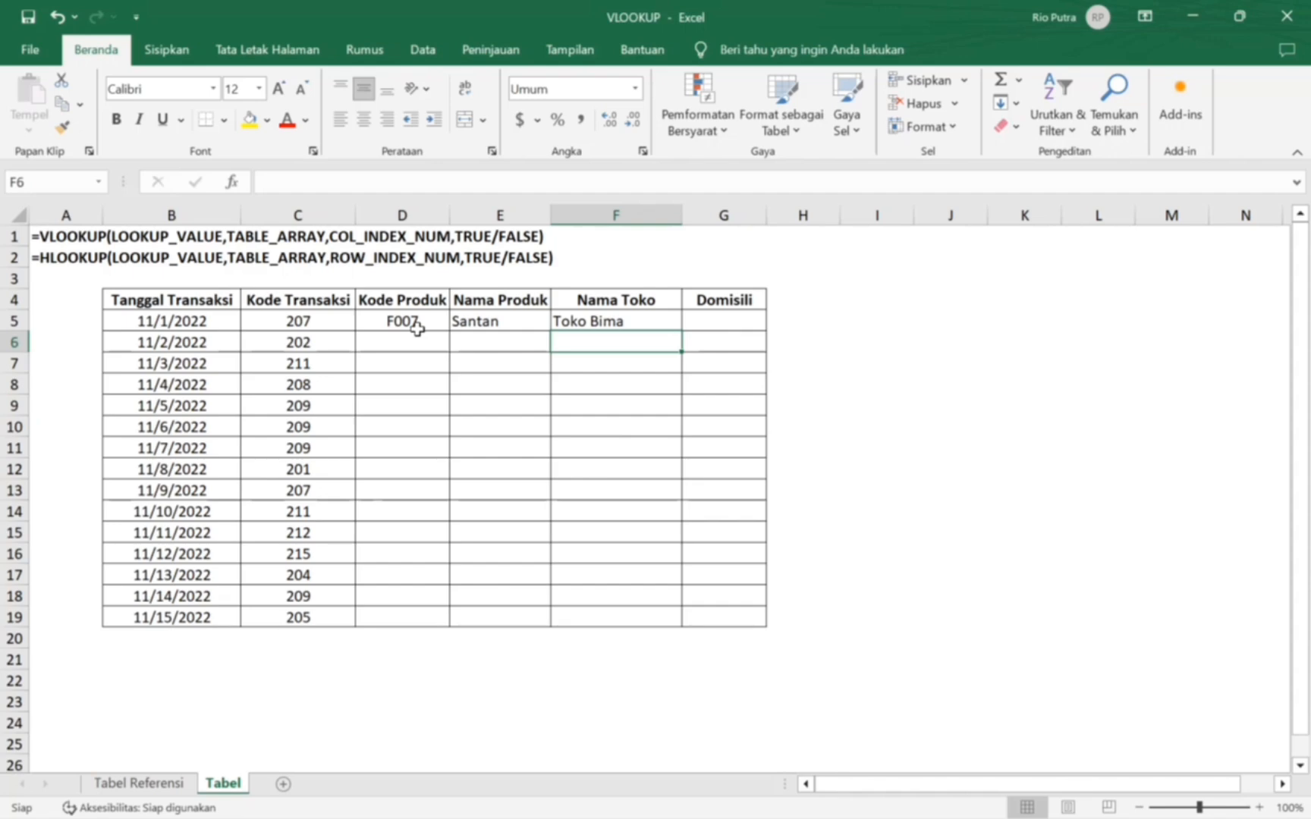
left_click_drag(416, 328, 582, 322)
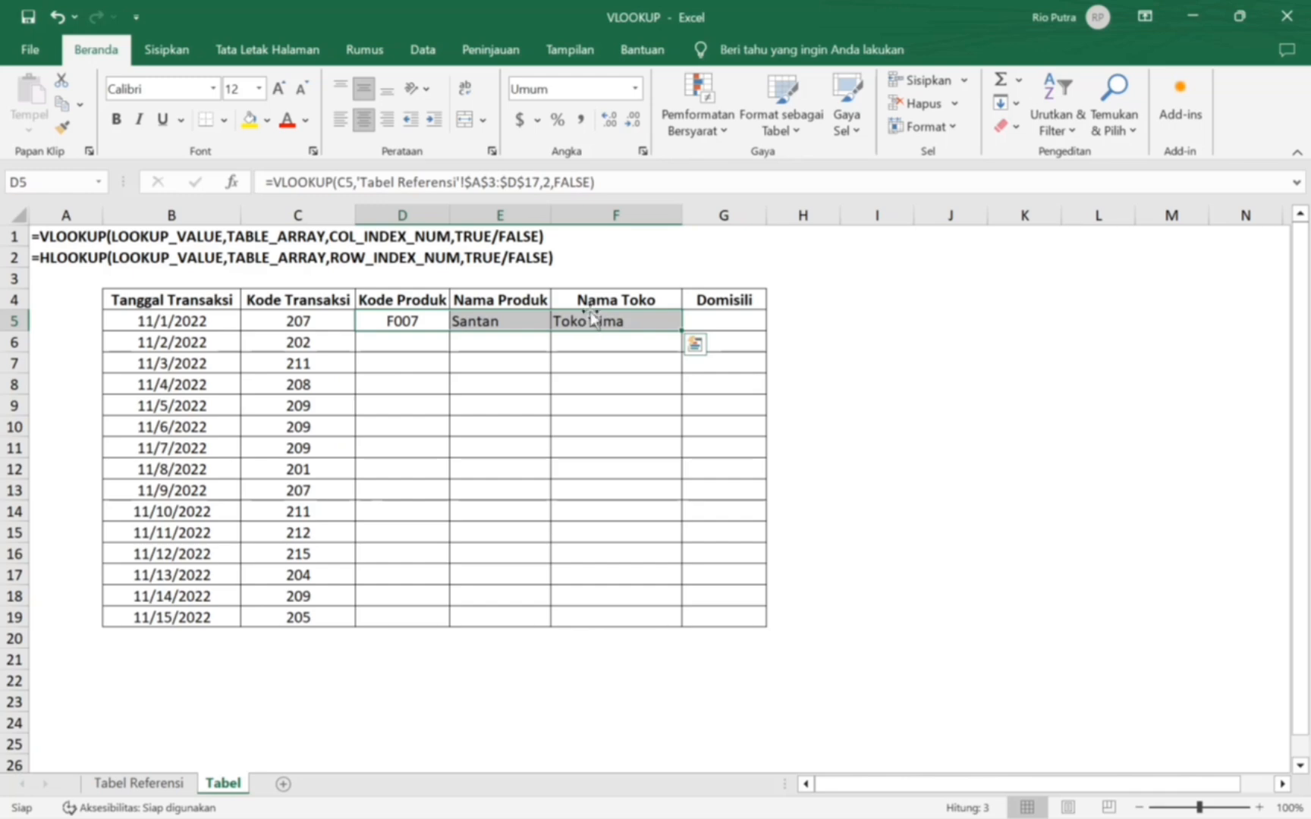
left_click_drag(433, 319, 672, 607)
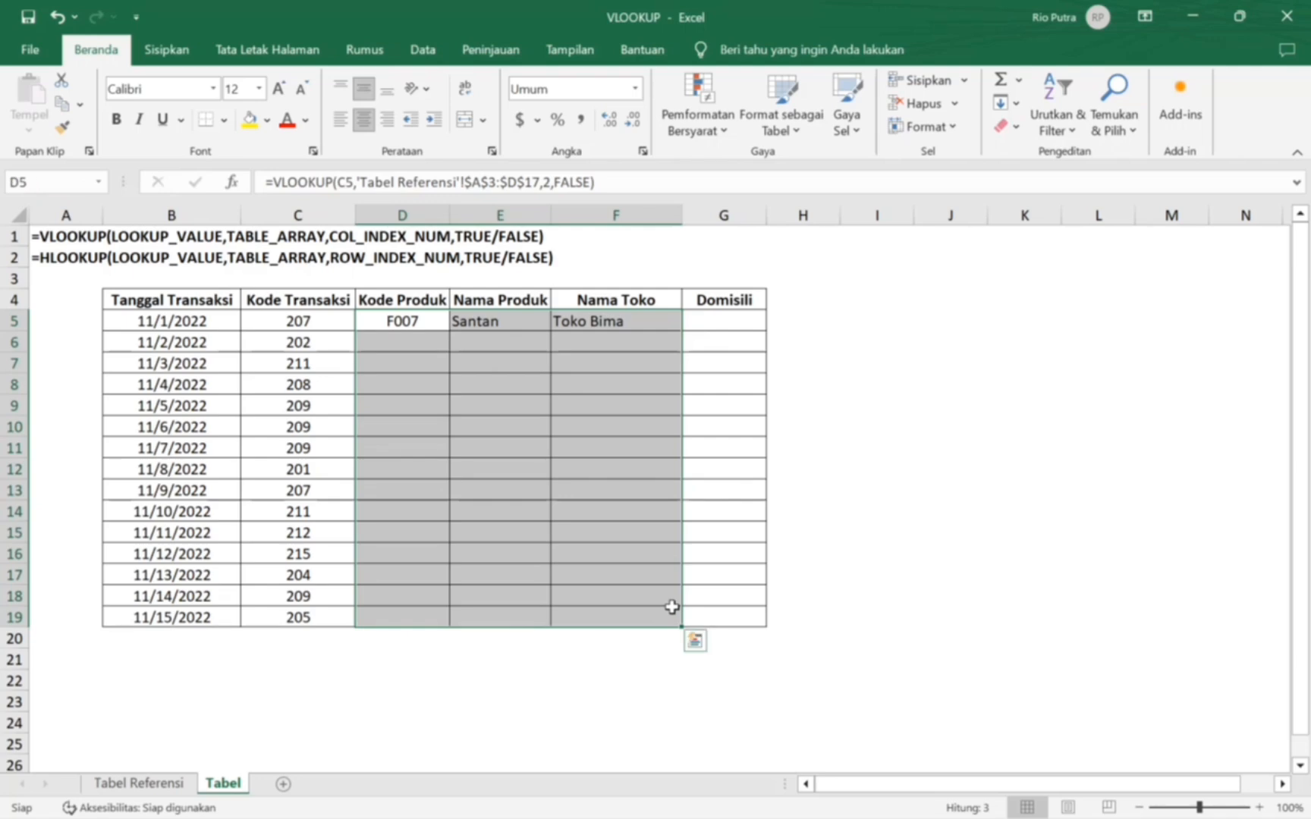
key("ctrl+d")
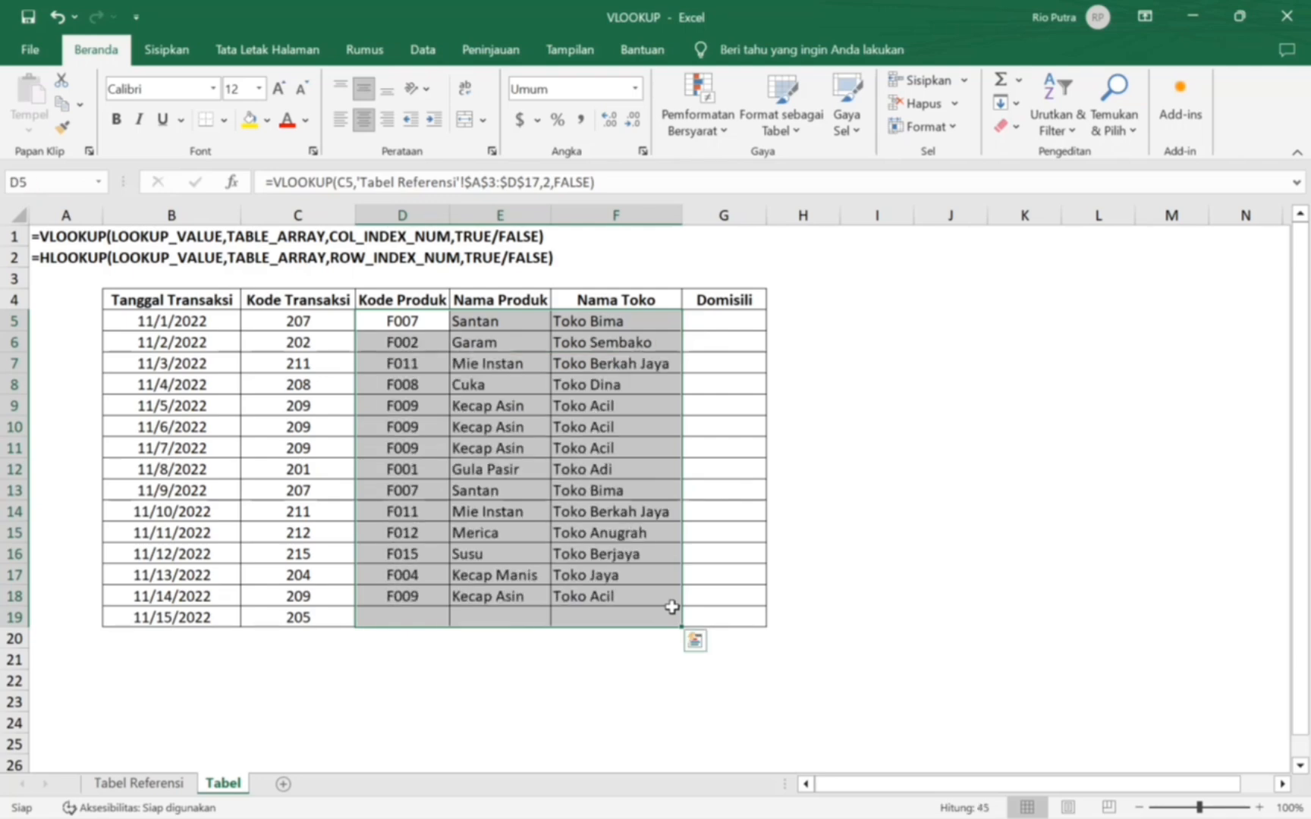
Step: Review the filled VLOOKUP formulas in the Kode Produk and Nama Produk columns and compare the results with the Tabel Referensi sheet
key("Down")
key("Down")
key("Down")
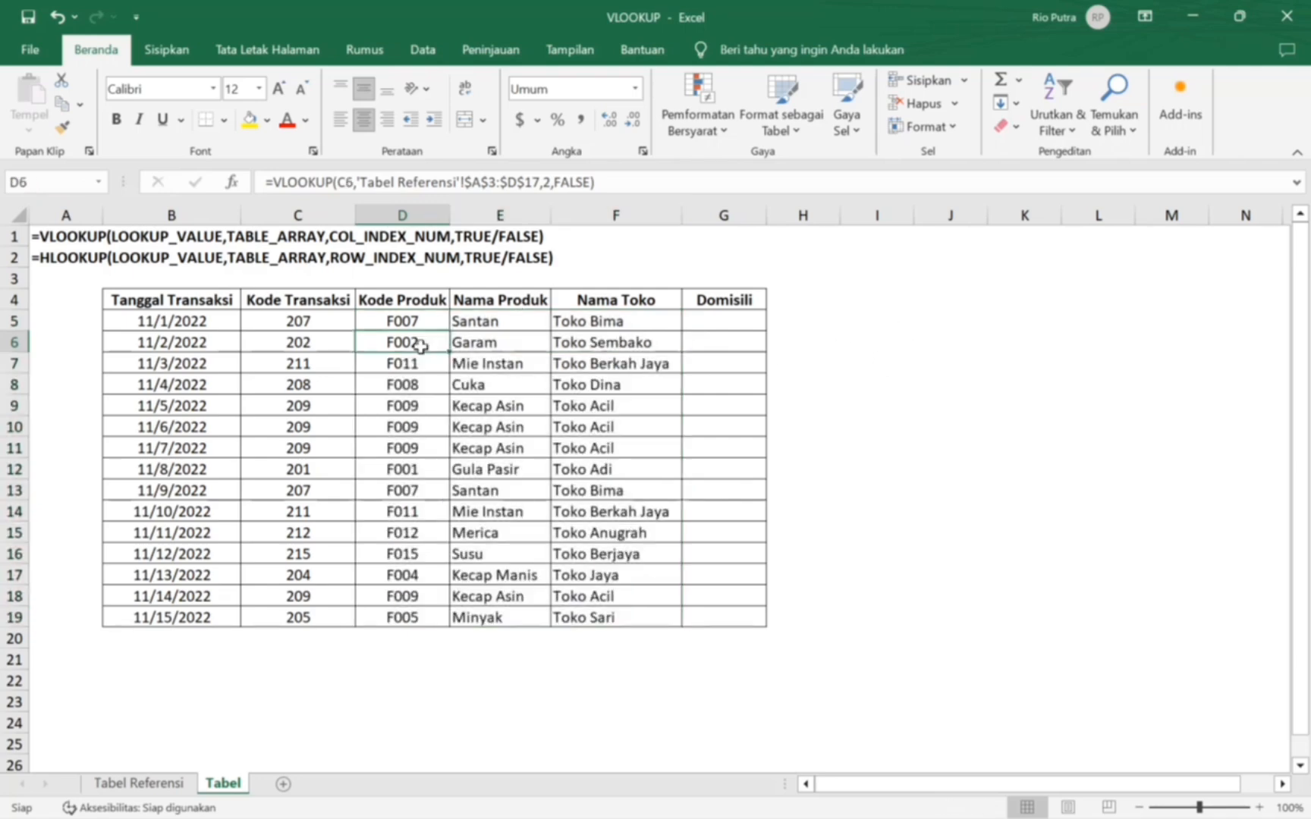
key("Right")
key("Down")
key("Down")
key("Down")
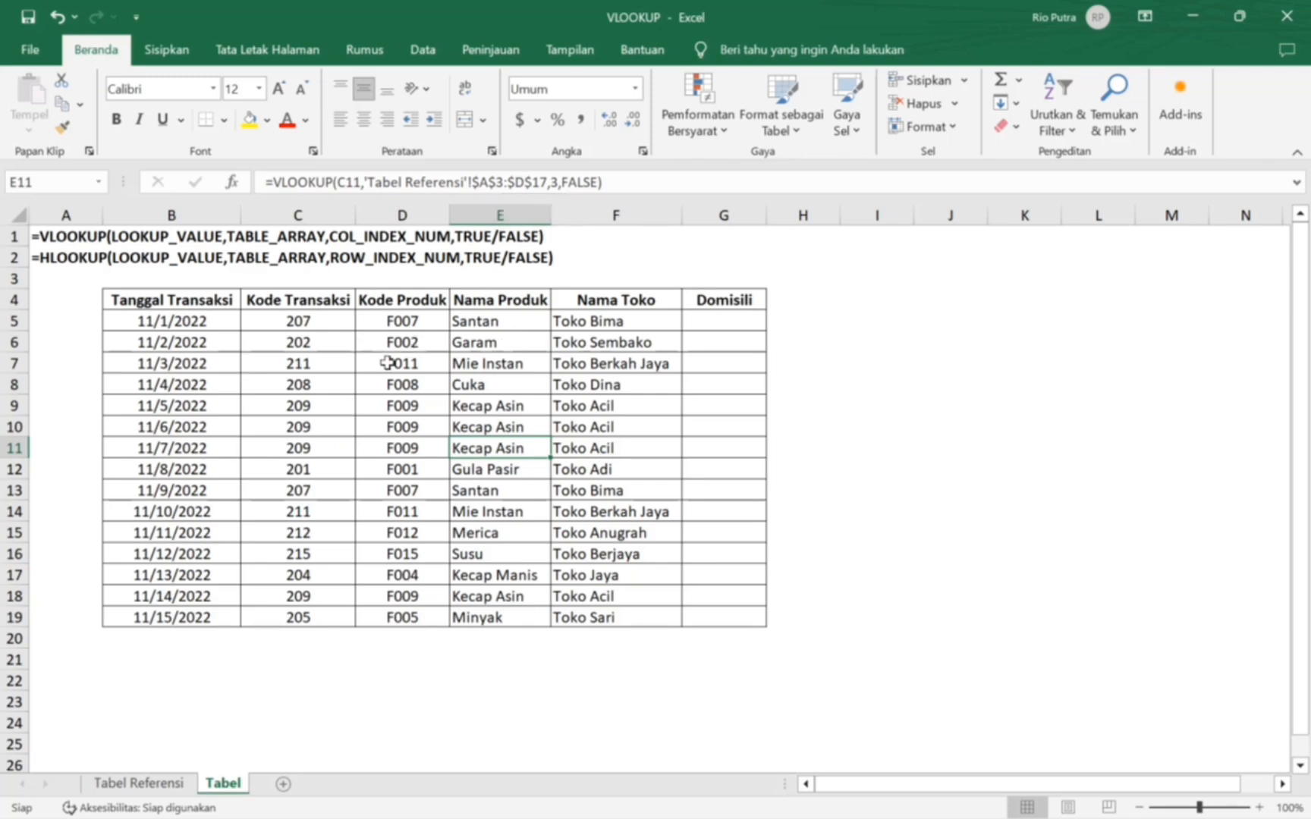
left_click(163, 785)
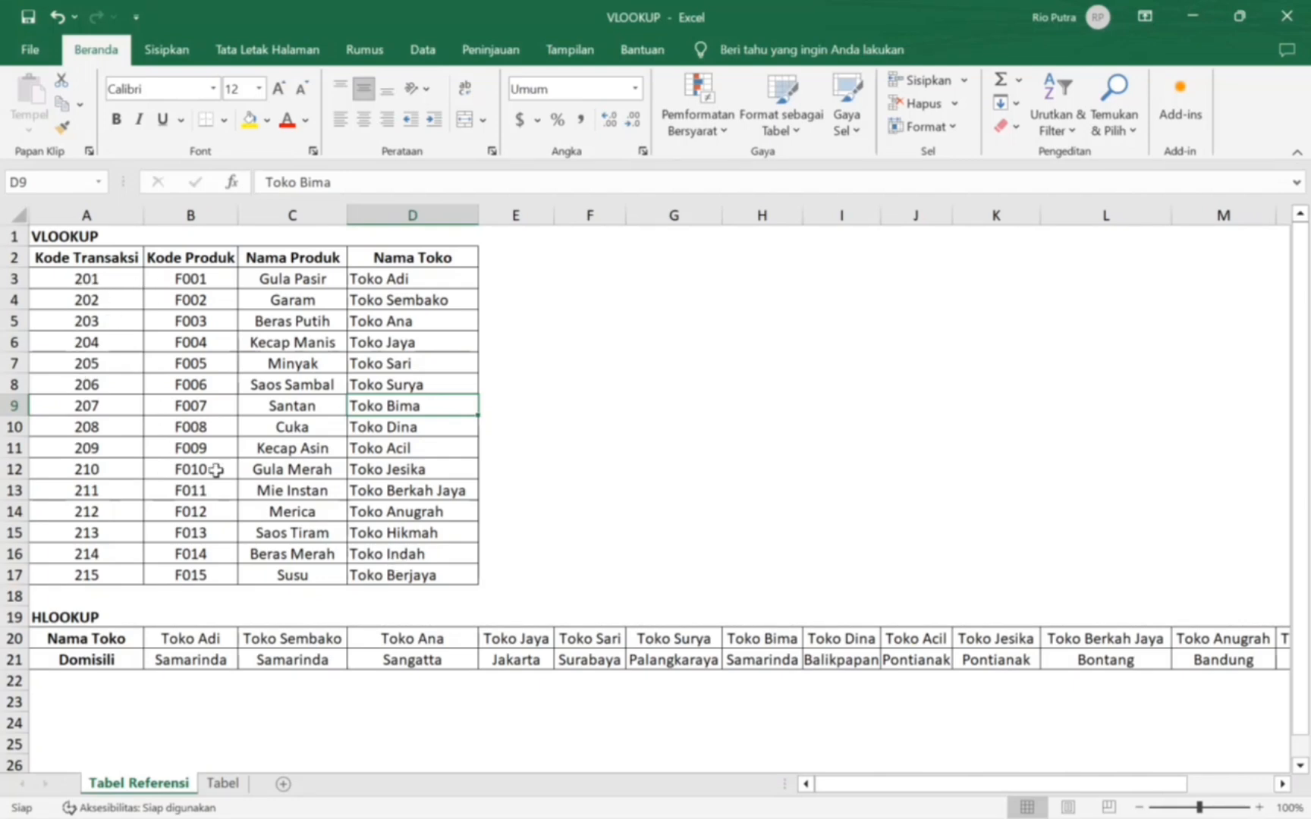
left_click(223, 783)
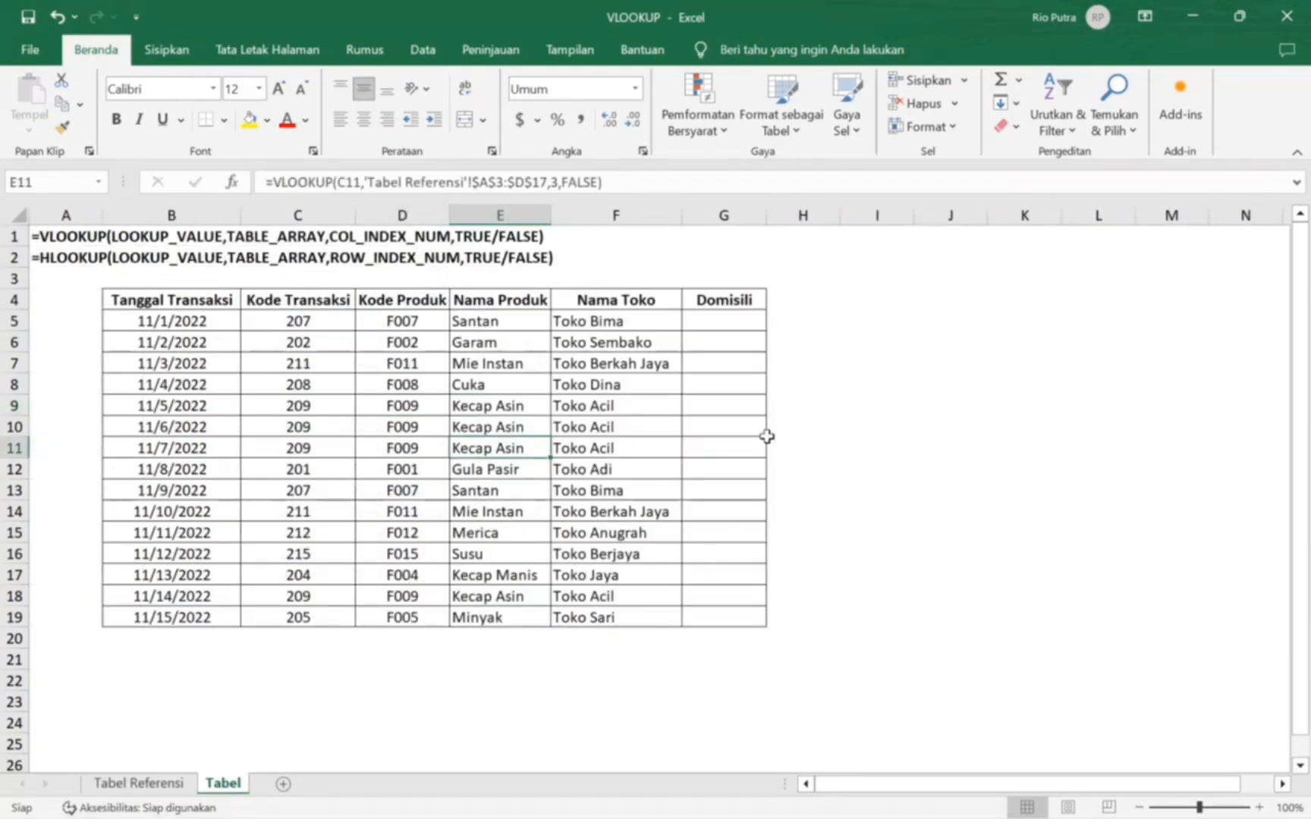
Step: Examine the Nama Toko and Domisili rows of the HLOOKUP table on the Tabel Referensi sheet
left_click(697, 316)
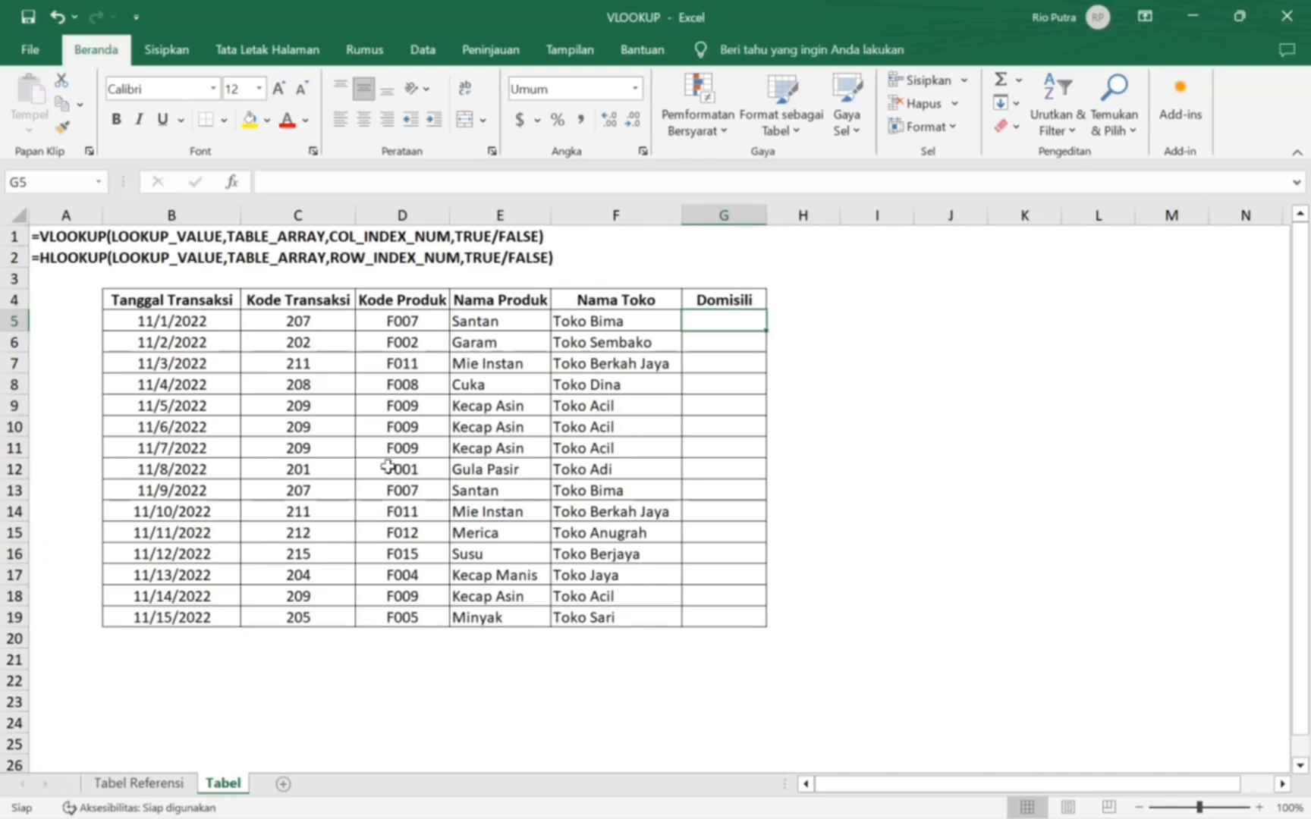
left_click(139, 783)
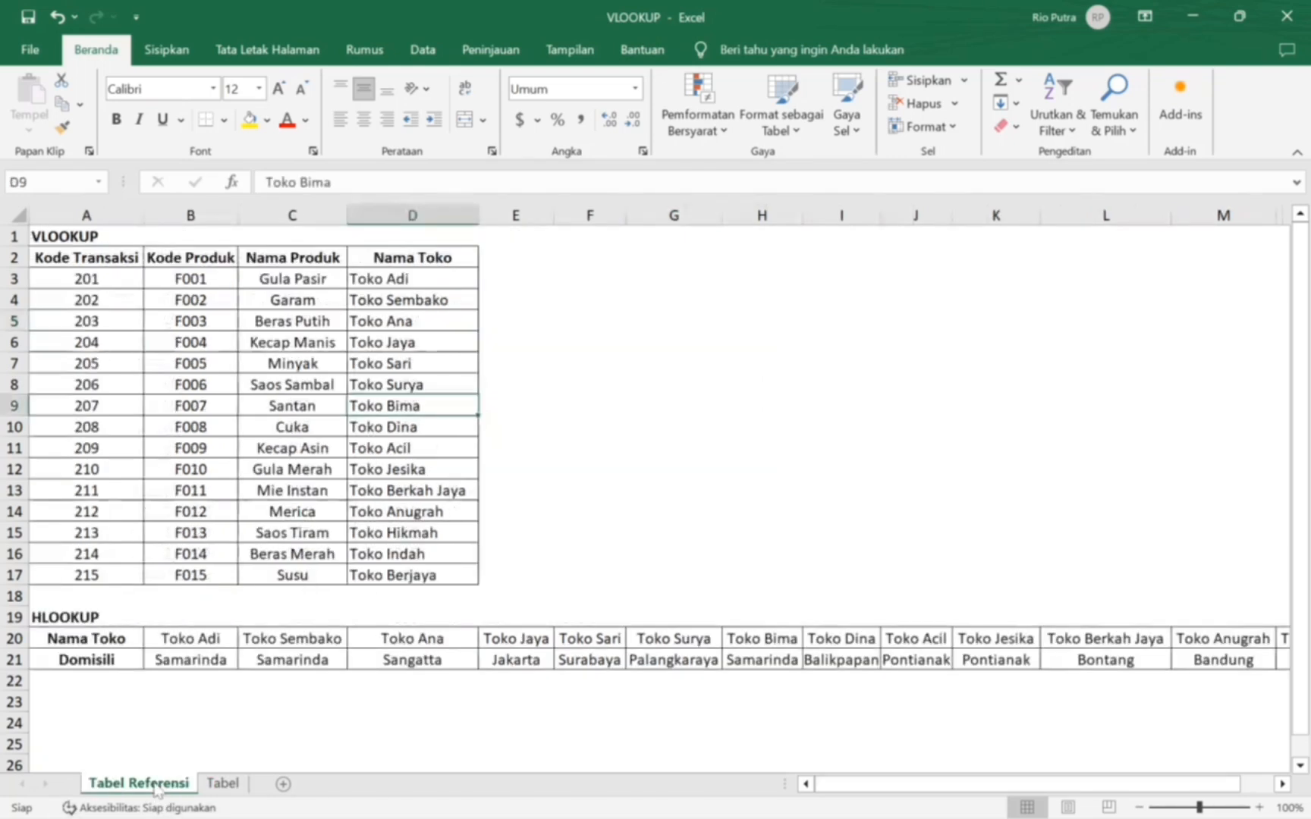
scroll(89, 574, "down", 1)
left_click(89, 574)
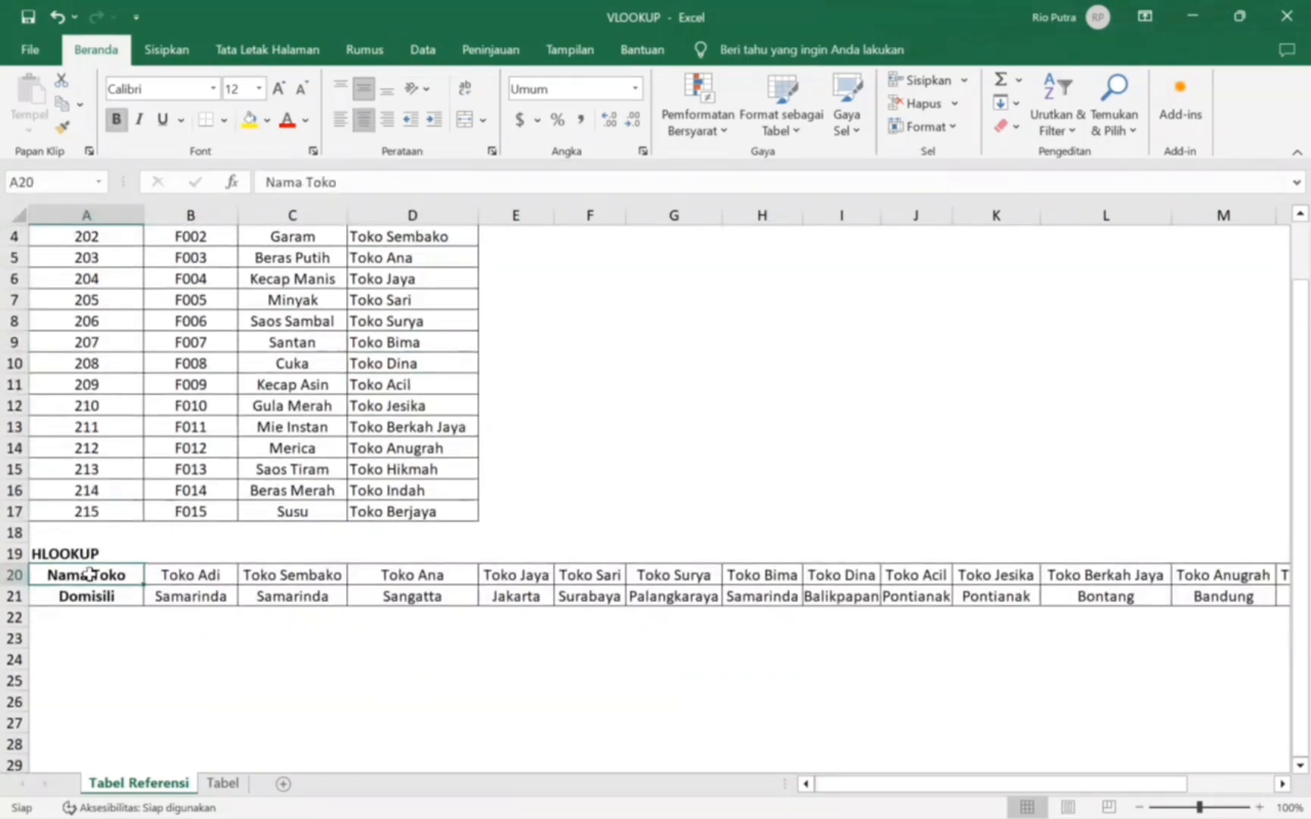
left_click_drag(89, 574, 1053, 592)
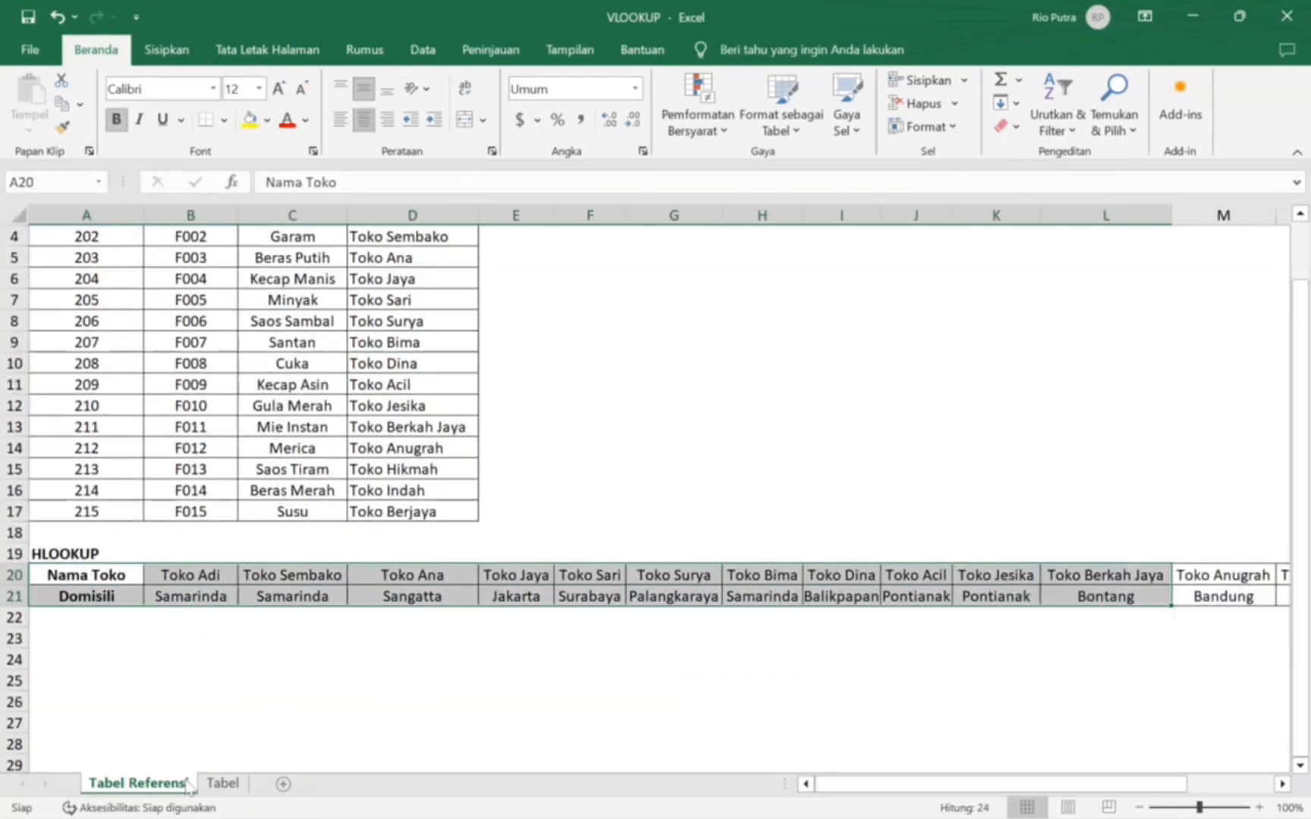
left_click(220, 784)
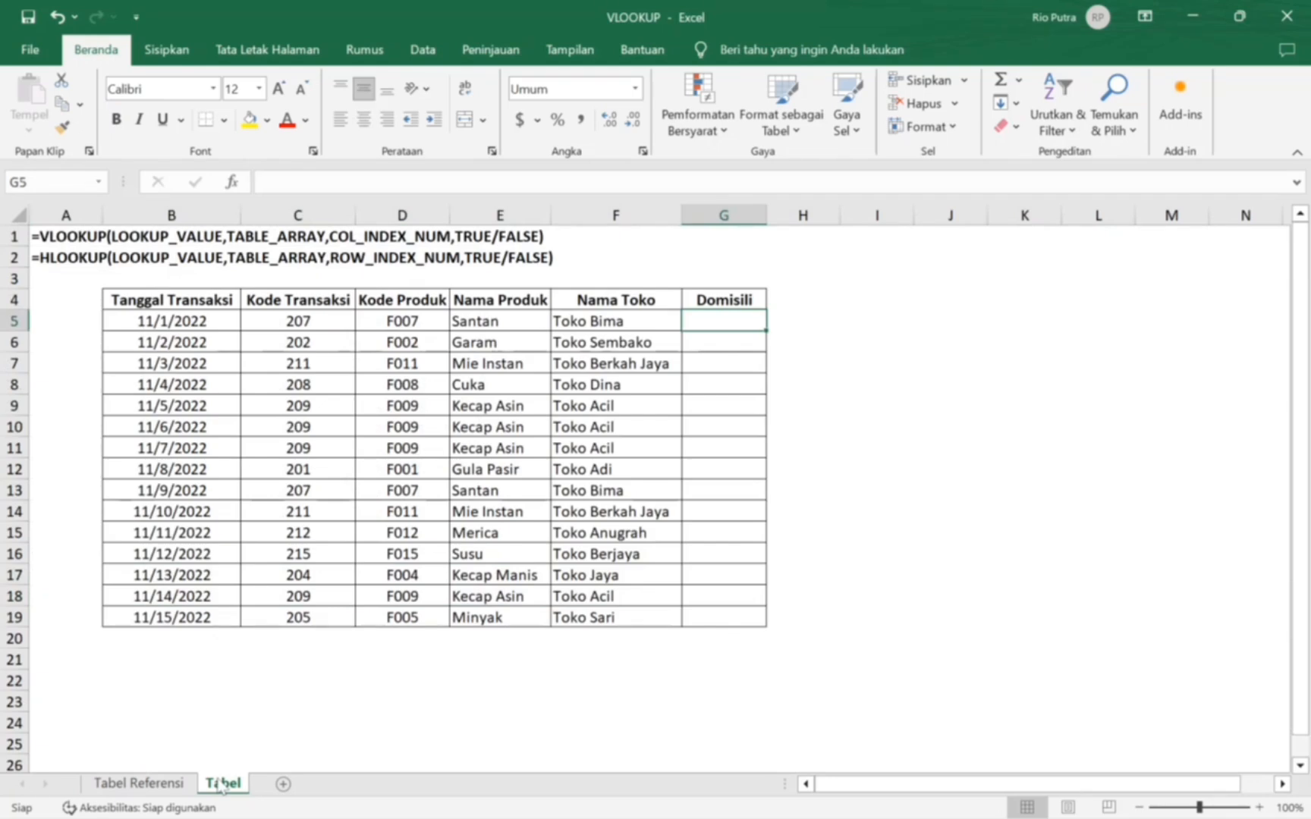
left_click(140, 784)
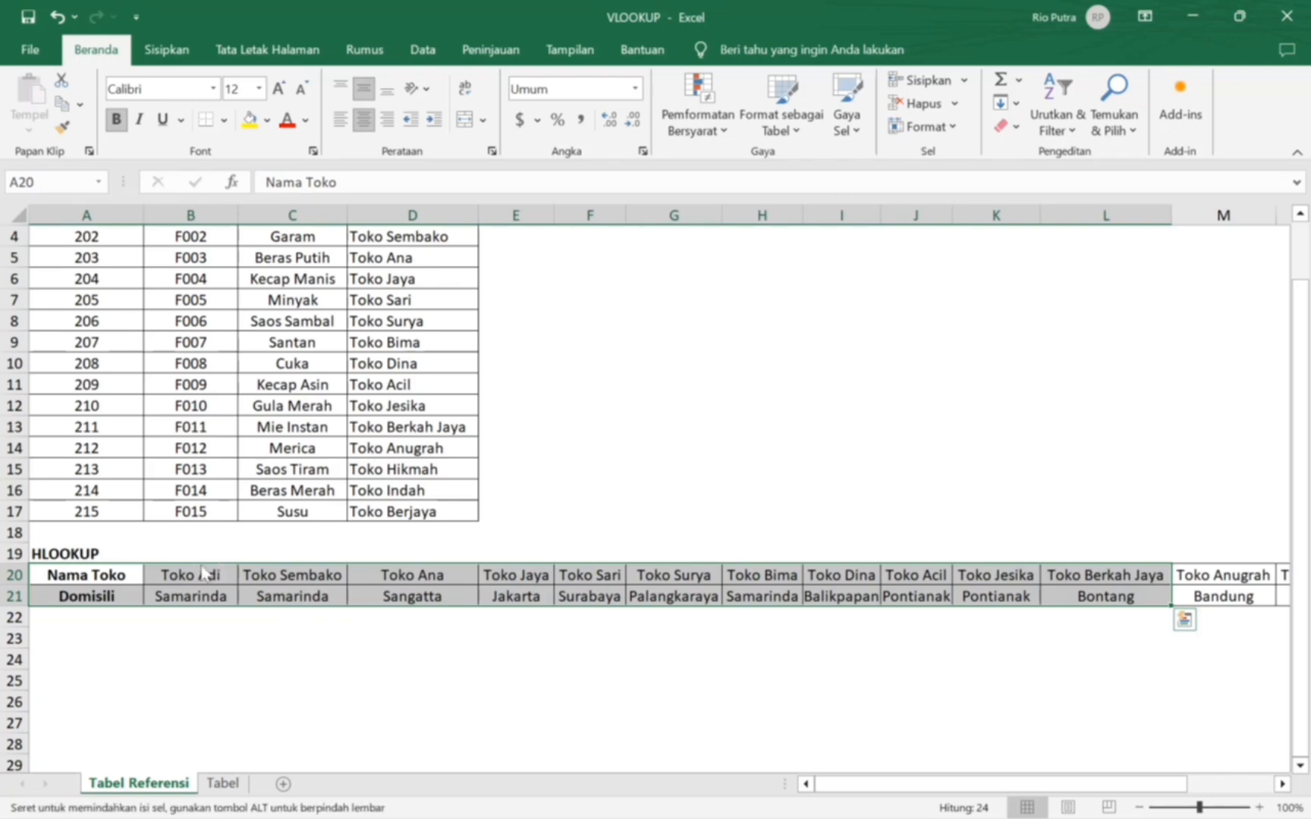
left_click(168, 574)
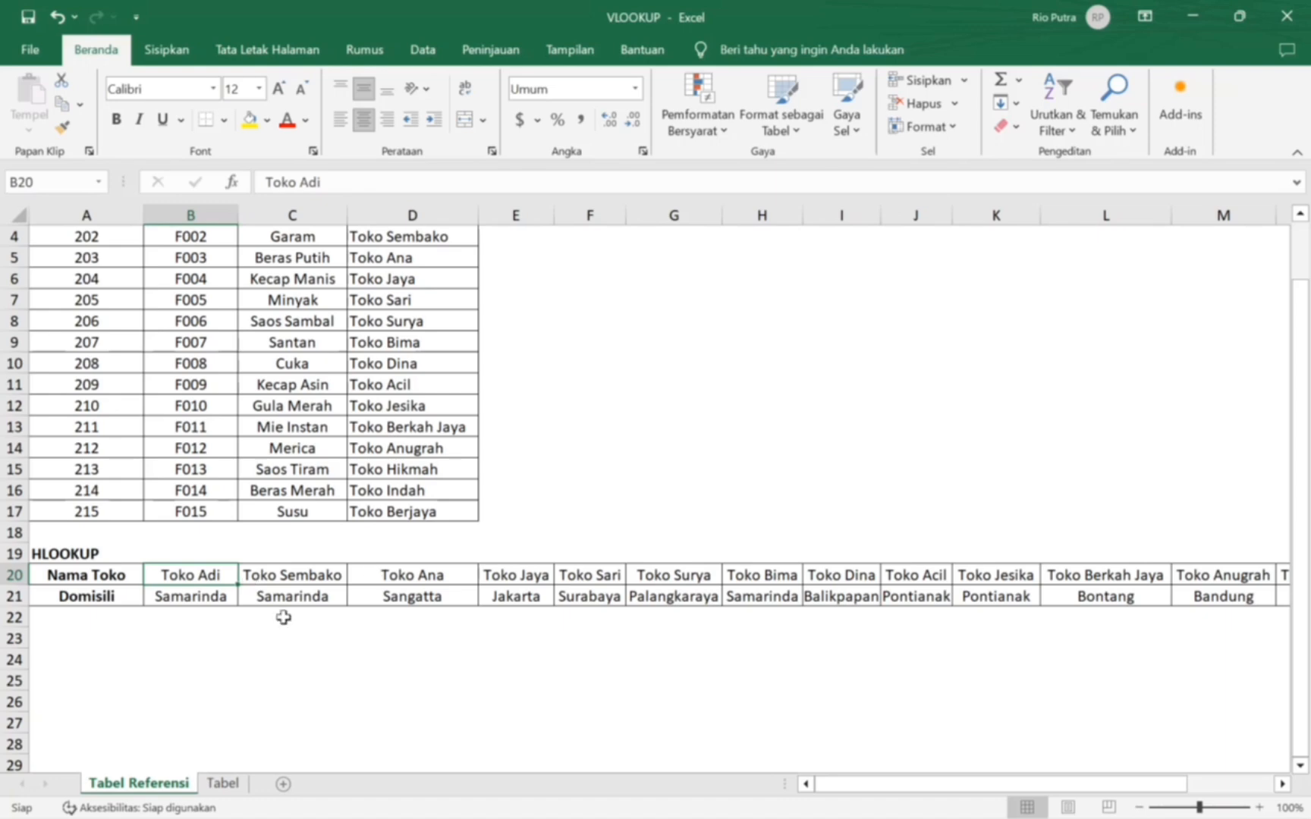
Step: Start an HLOOKUP formula in the first Domisili cell, G5 of the Tabel sheet, with store name F5 as the lookup value
left_click(227, 788)
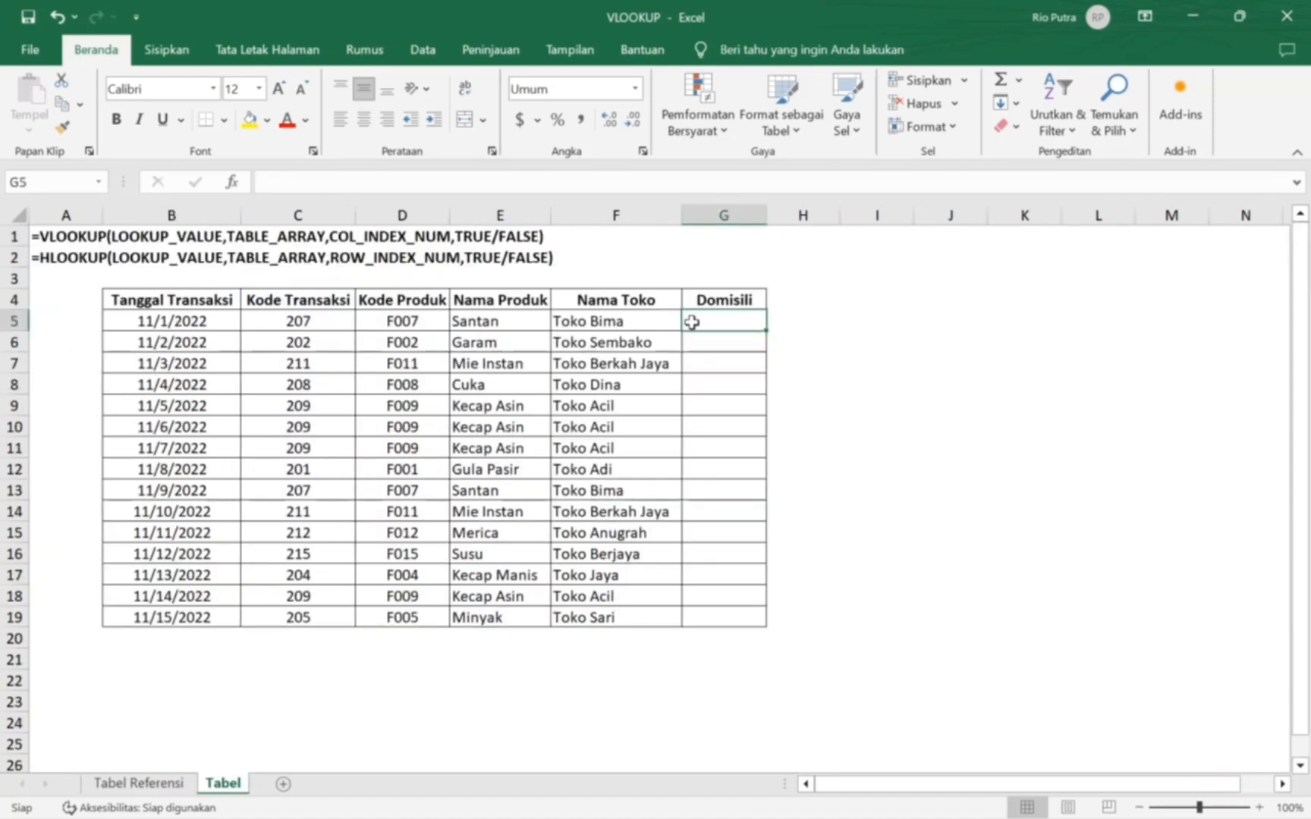
type("=HLOOKUP(")
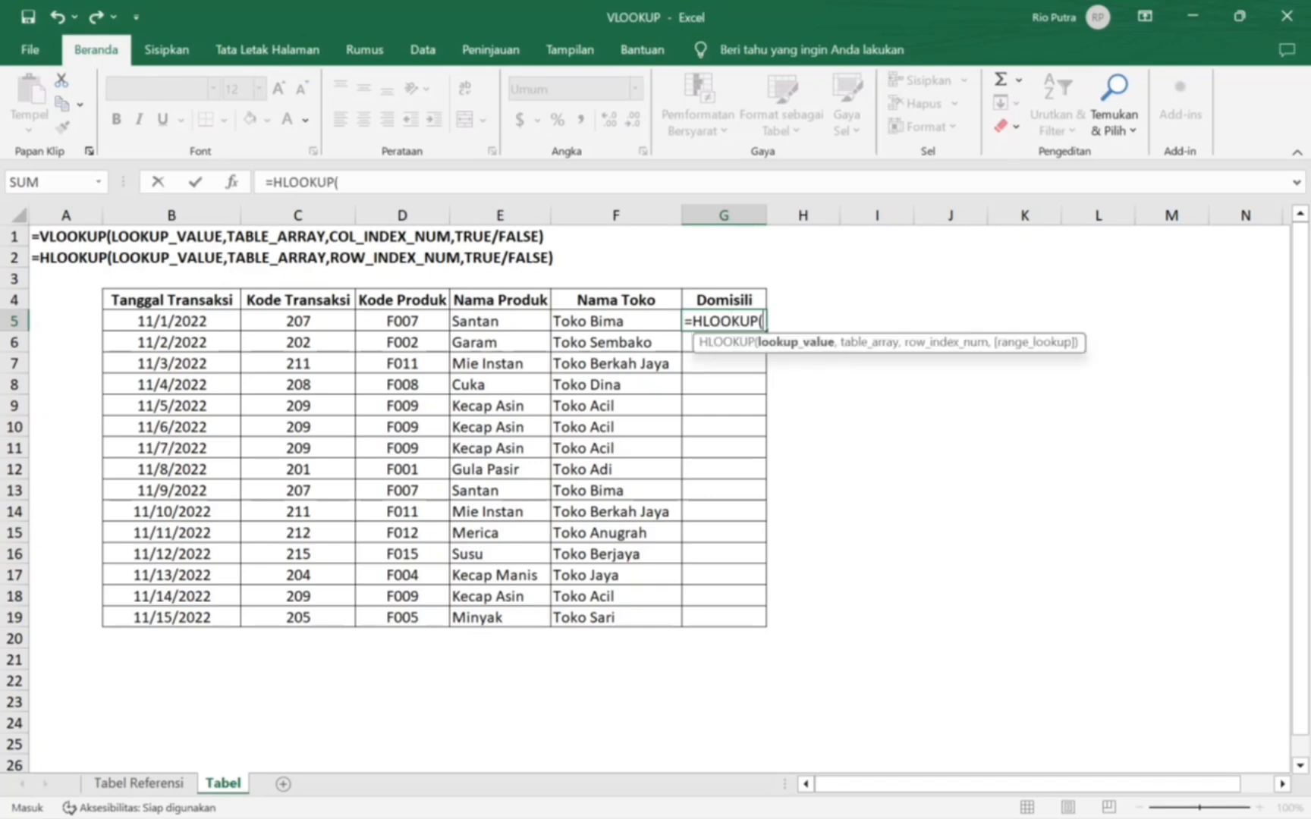
left_click(625, 318)
type(",")
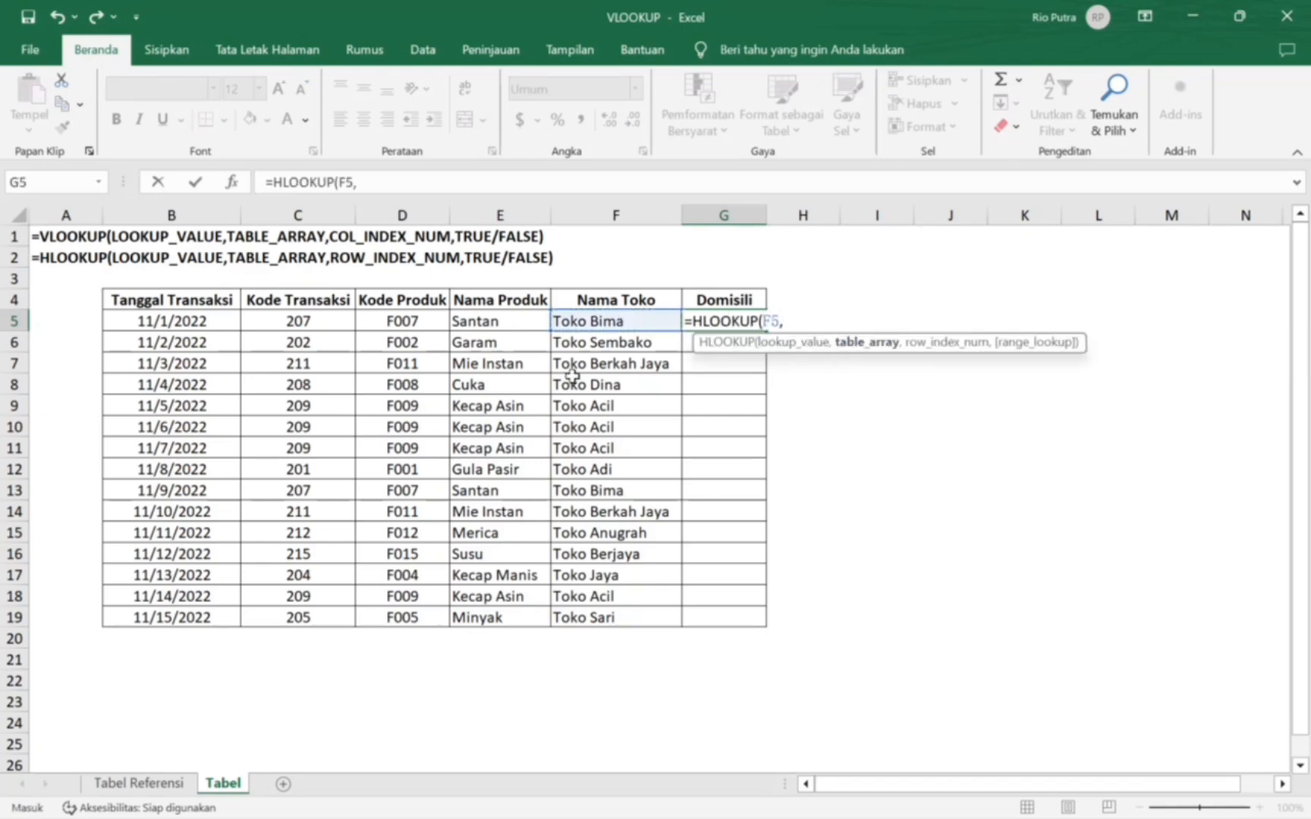
Step: Set the HLOOKUP table array to 'Tabel Referensi'!$B$20:$P$21 as an absolute reference
left_click(137, 788)
left_click(160, 574)
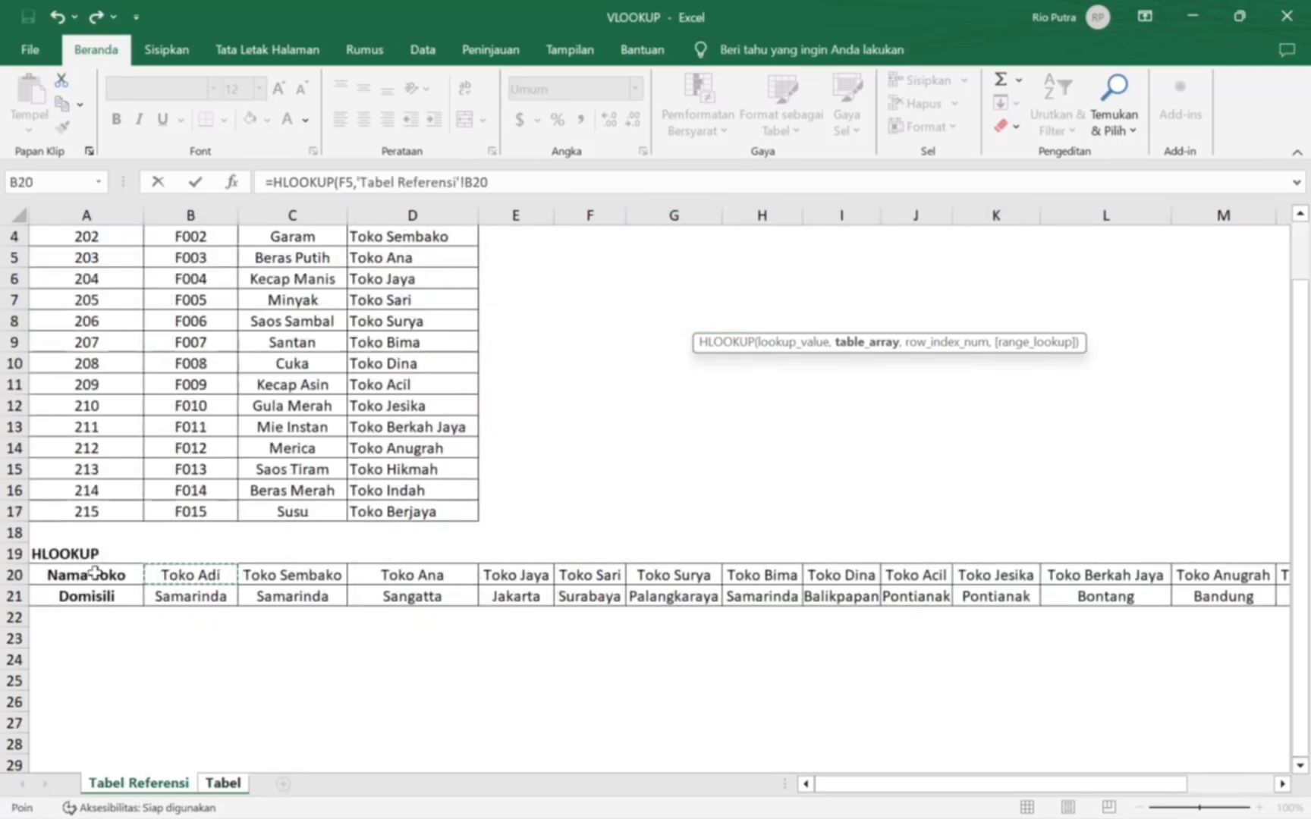
key("shift+Down")
key("ctrl+shift+Right")
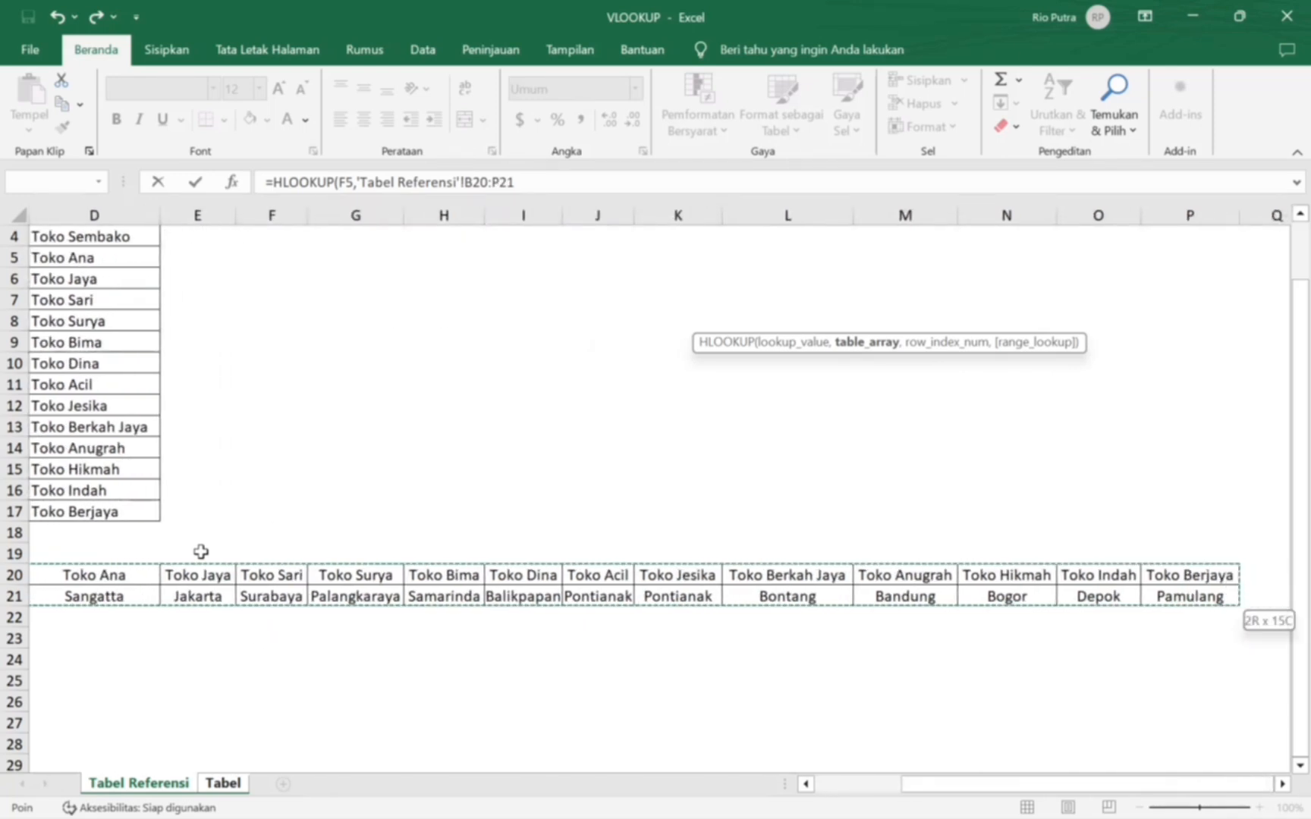
key("F4")
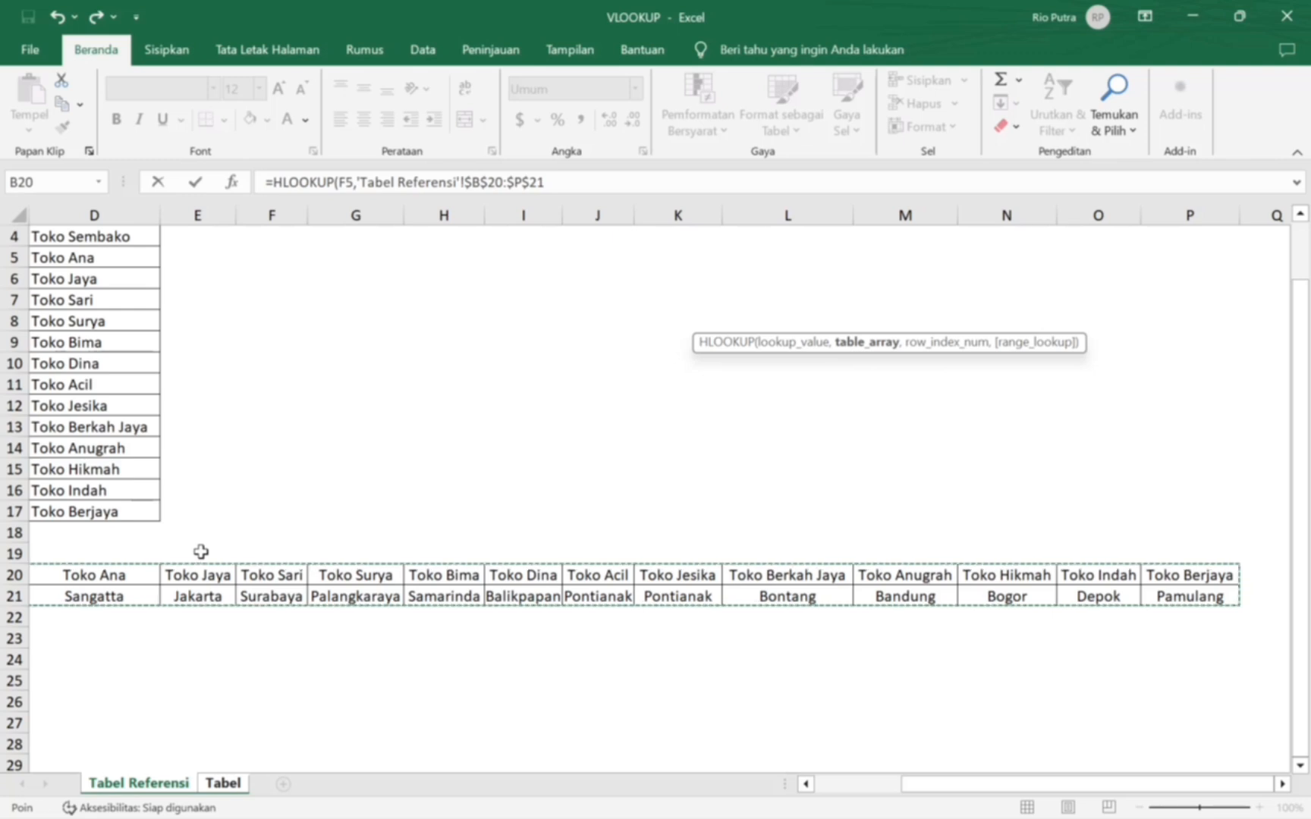
type(",")
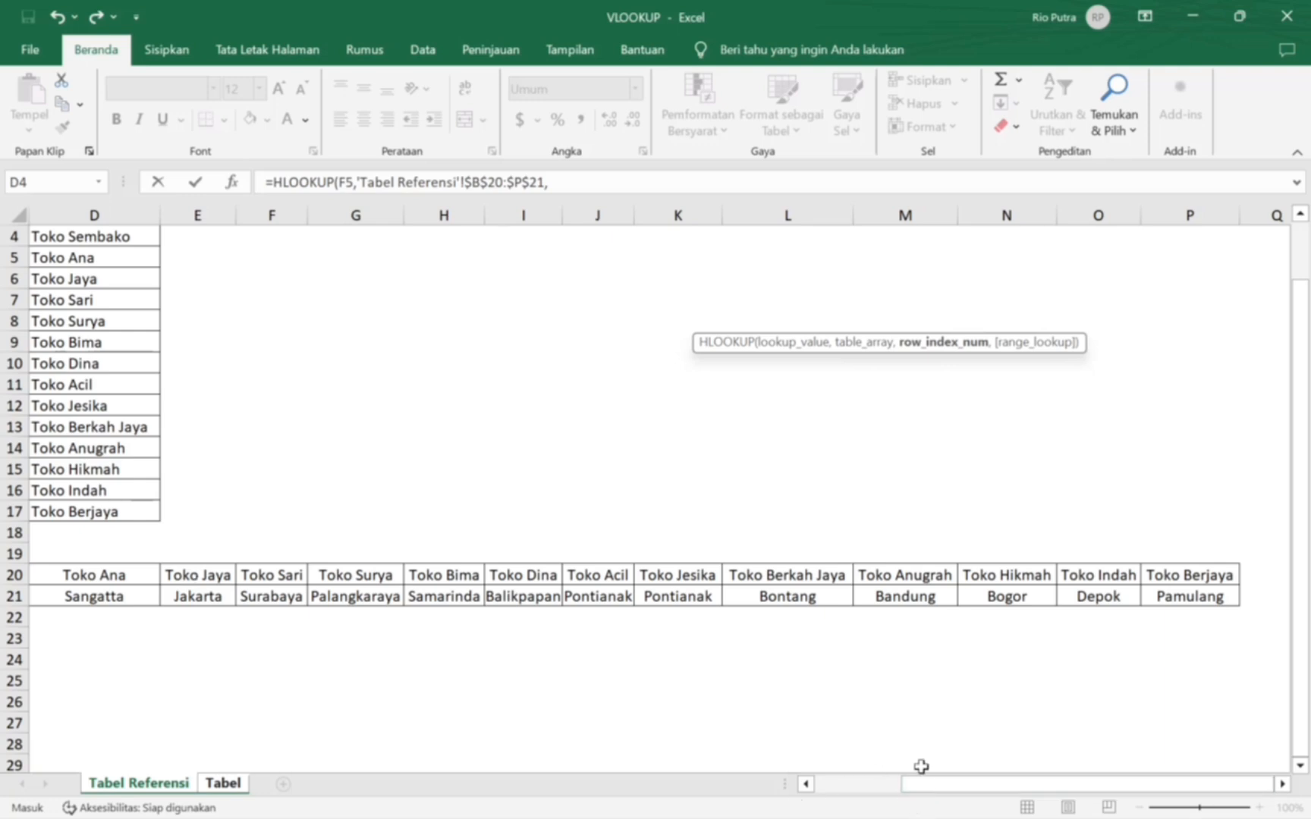
Step: Complete the Domisili formula with row index 2 and FALSE for an exact match, and enter it
left_click_drag(923, 786, 834, 683)
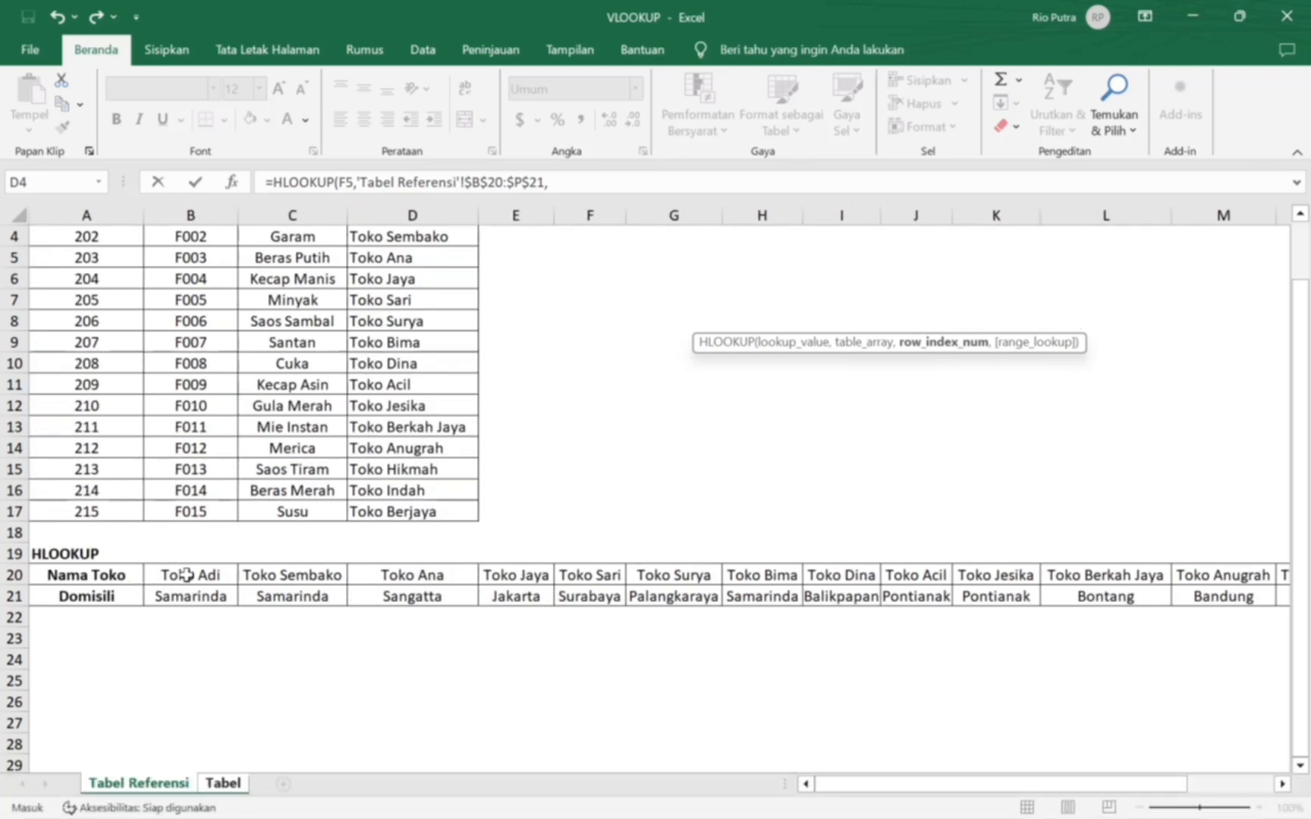
type("2,")
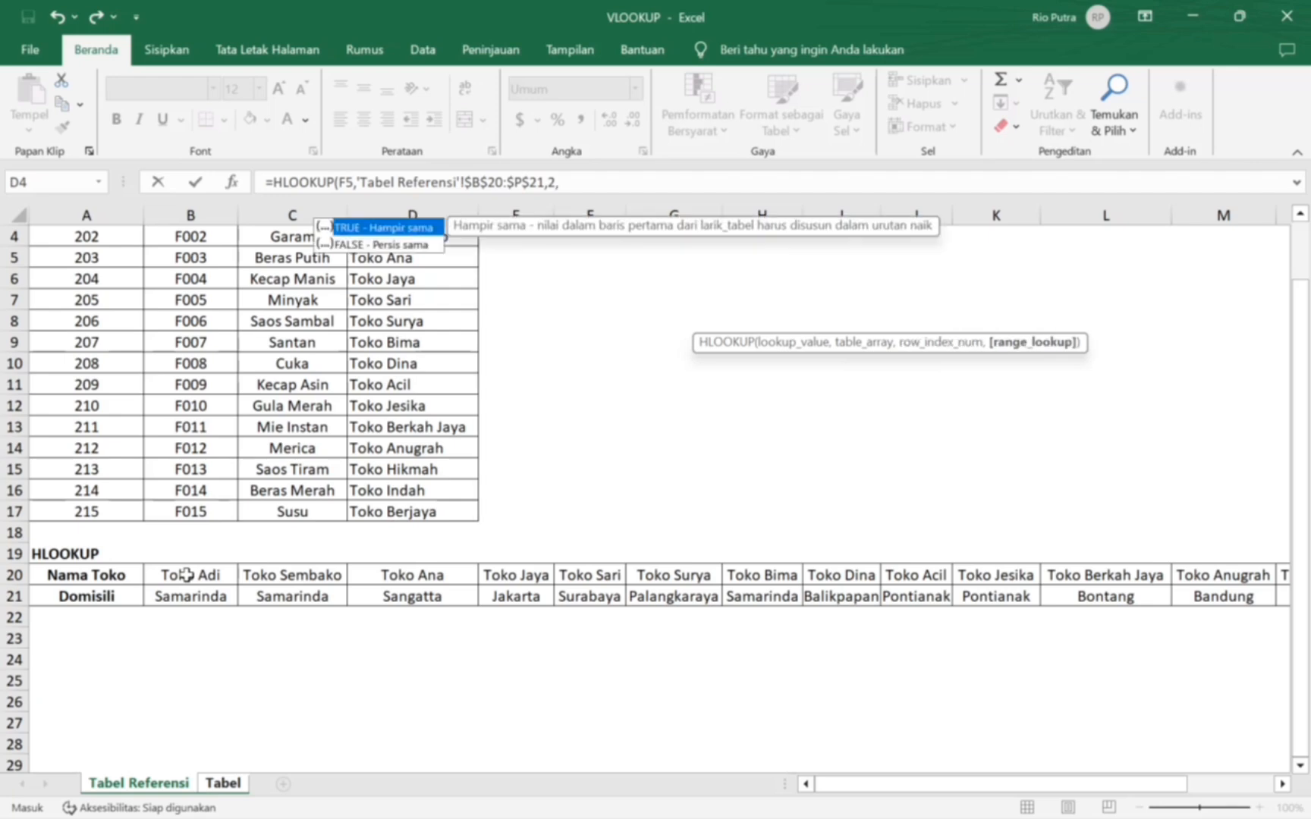
type("FALSE")
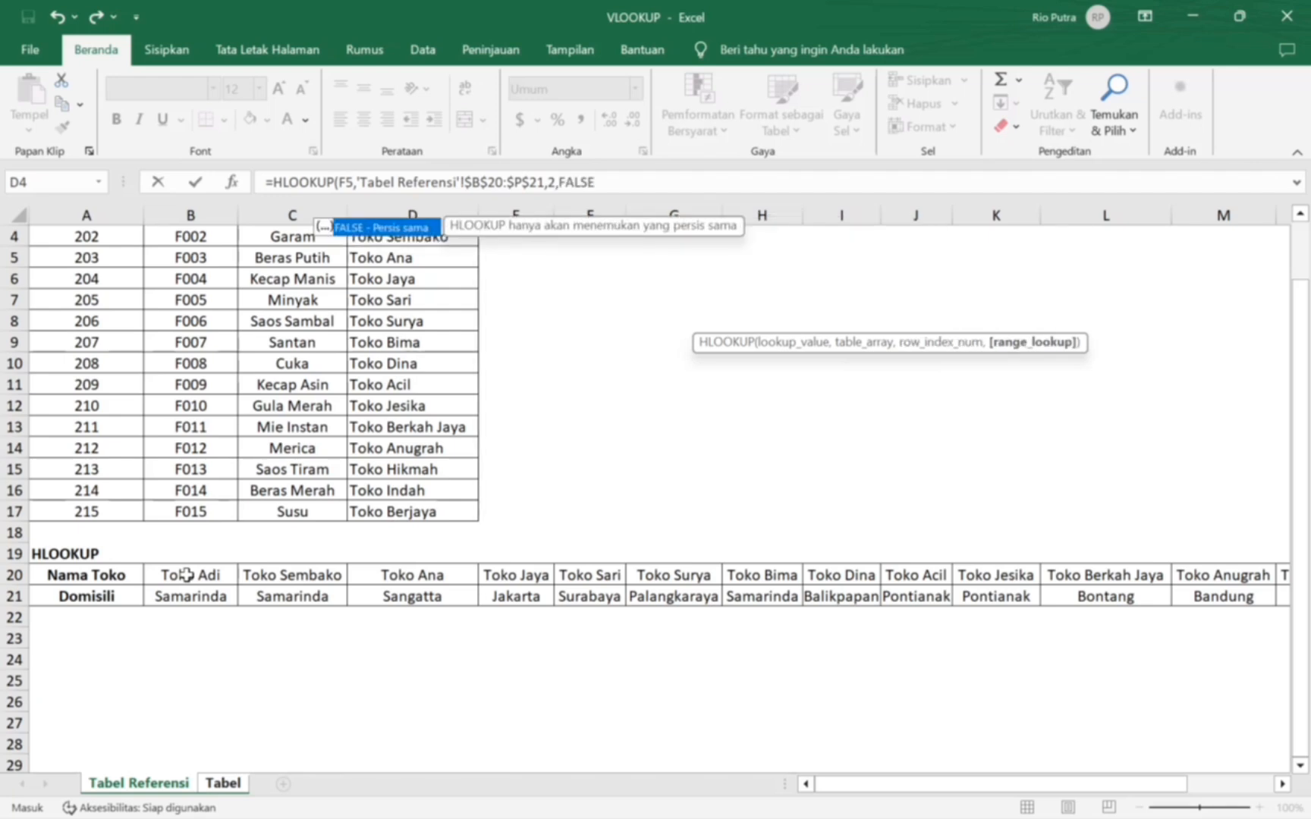
type(")")
key("Return")
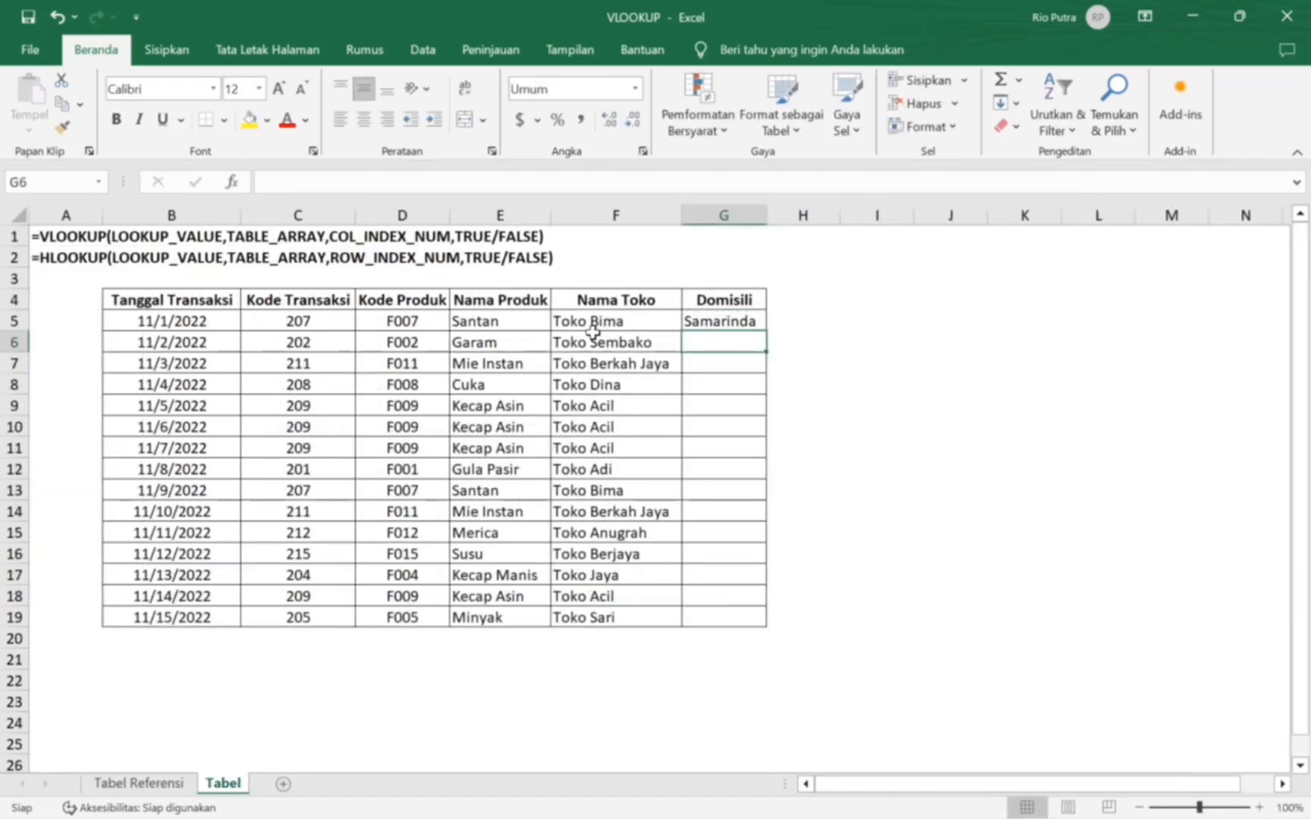
Step: Fill the Domisili HLOOKUP formula from G5 down to G19
left_click(703, 325)
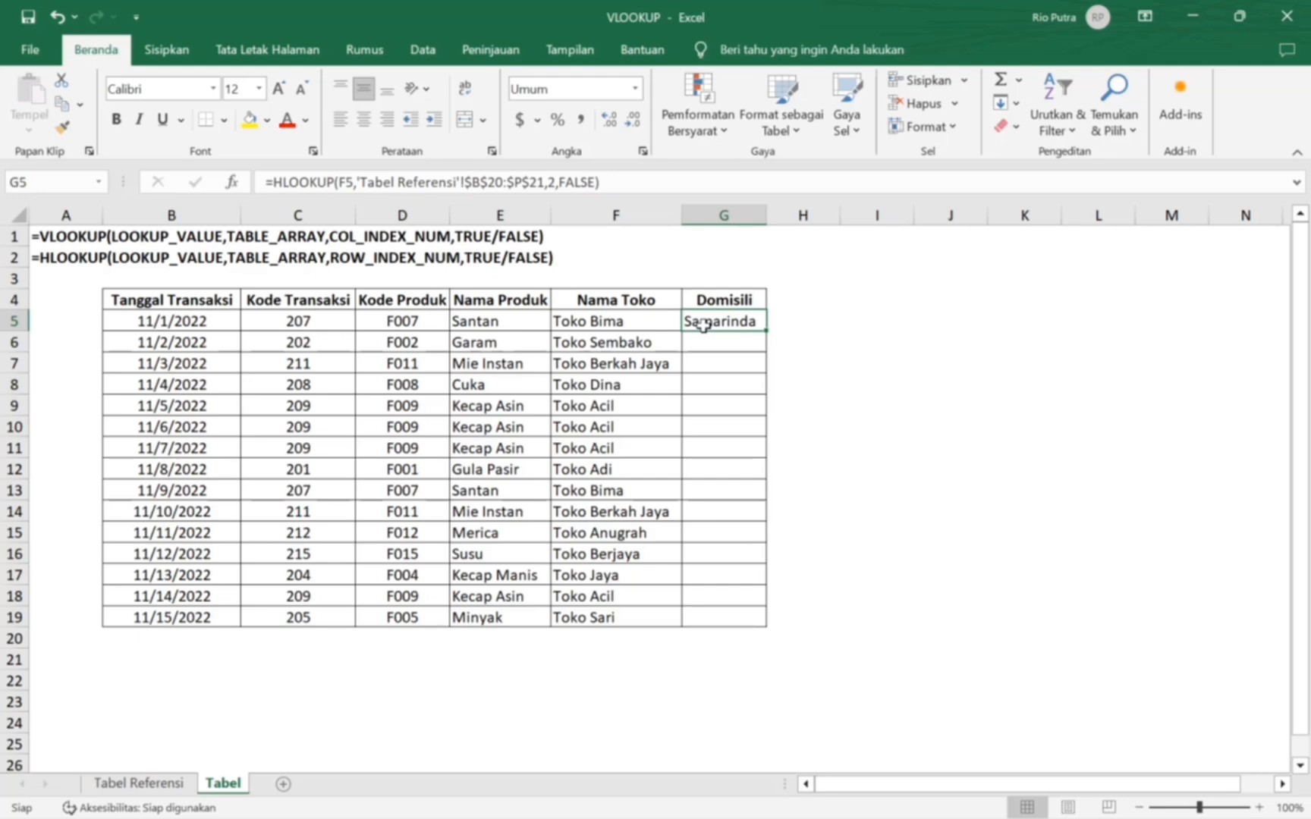
key("shift+Down")
key("shift+Down")
key("shift+Down")
key("shift+Down")
key("shift+Down")
key("shift+Down")
key("shift+Down")
key("shift+Down")
key("shift+Down")
key("shift+Down")
key("shift+Down")
key("shift+Down")
key("shift+Down")
key("shift+Down")
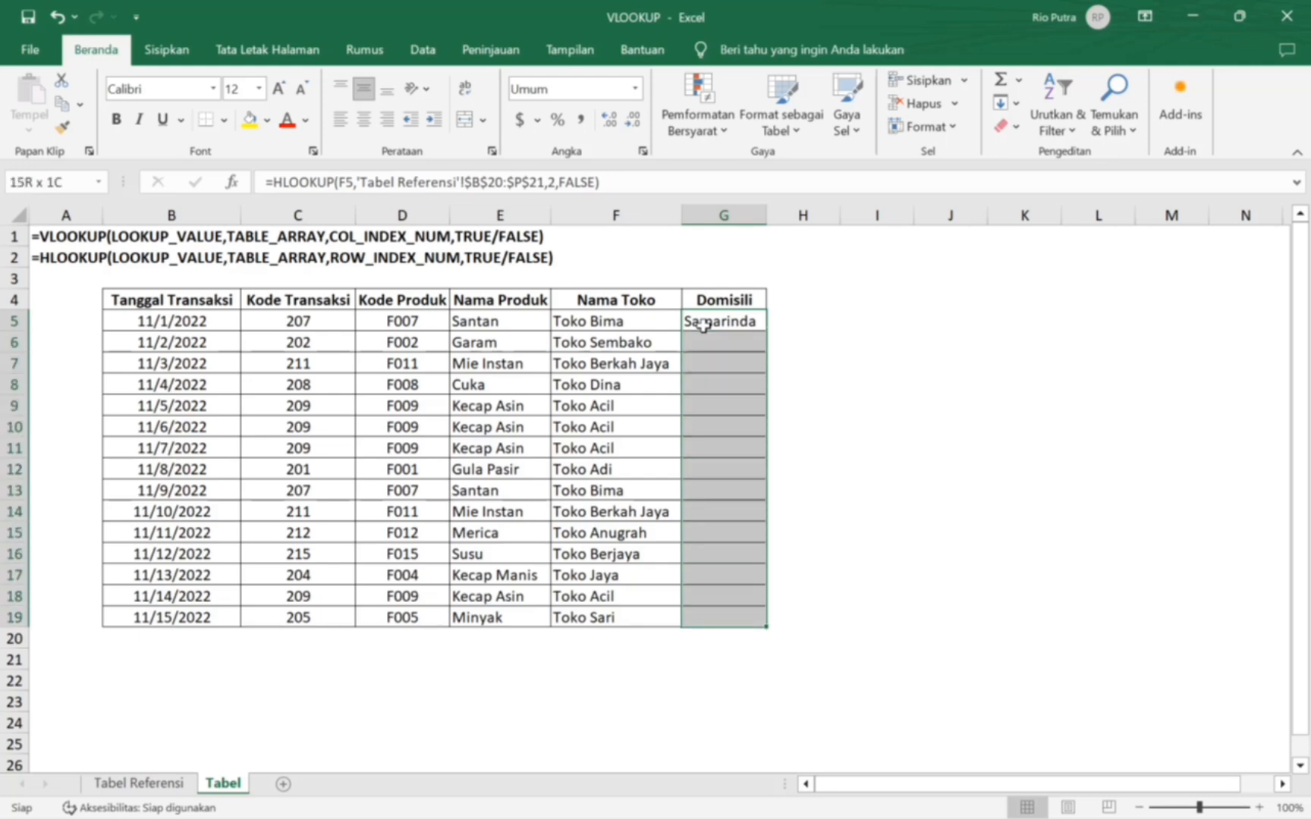
left_click(703, 325)
left_click_drag(702, 324, 734, 615)
key("ctrl+d")
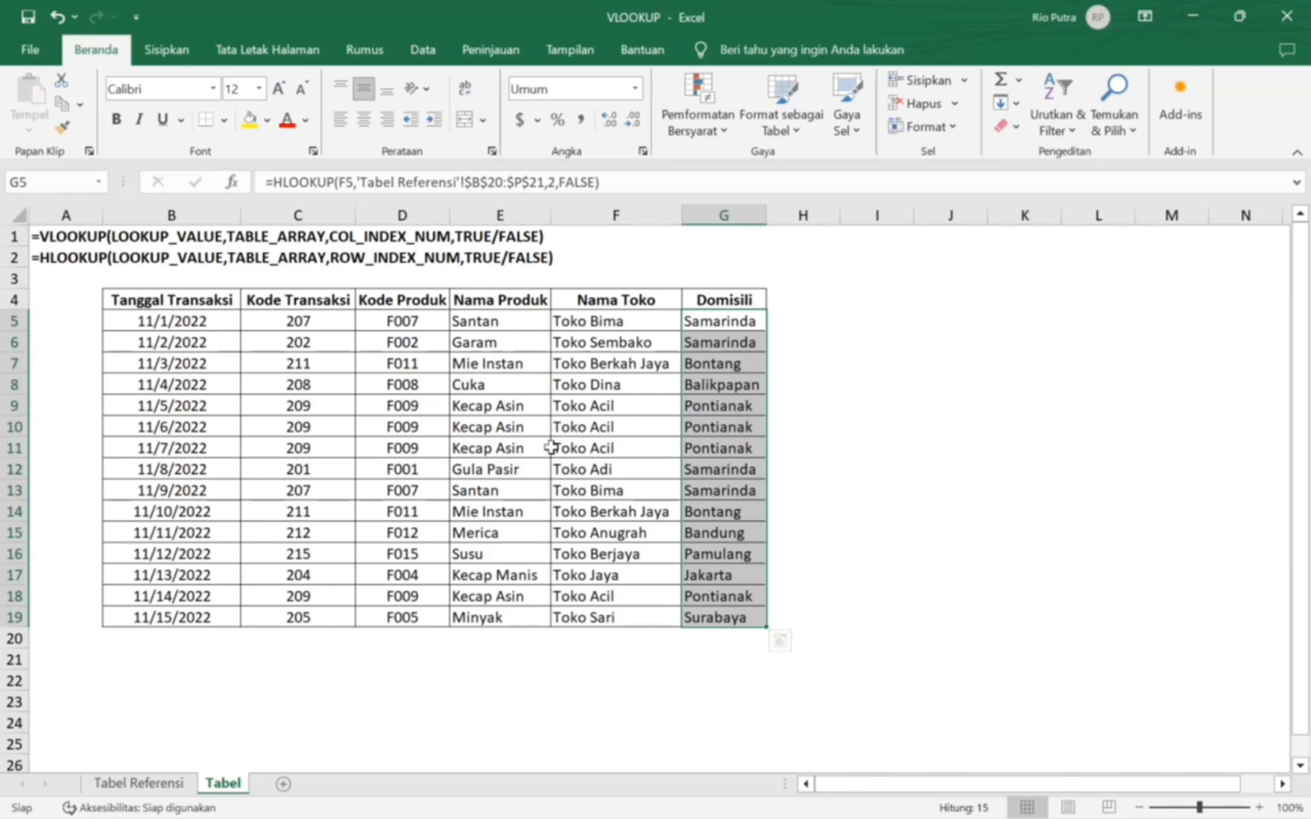
left_click(553, 447)
left_click(637, 468)
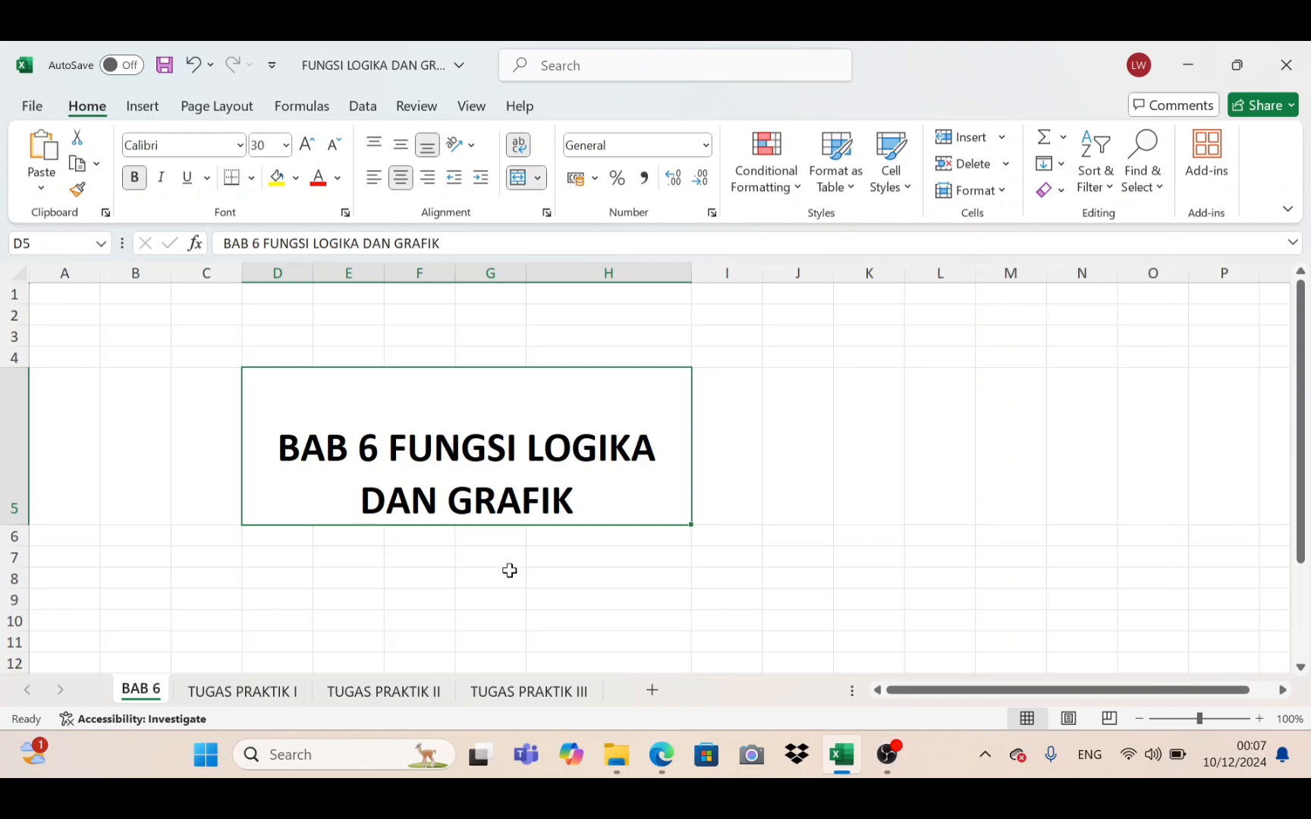
Step: Examine the title, grade columns and HASIL KRITERIA columns of the student grade table on the TUGAS PRAKTIK I sheet of the FUNGSI LOGIKA workbook
left_click(231, 694)
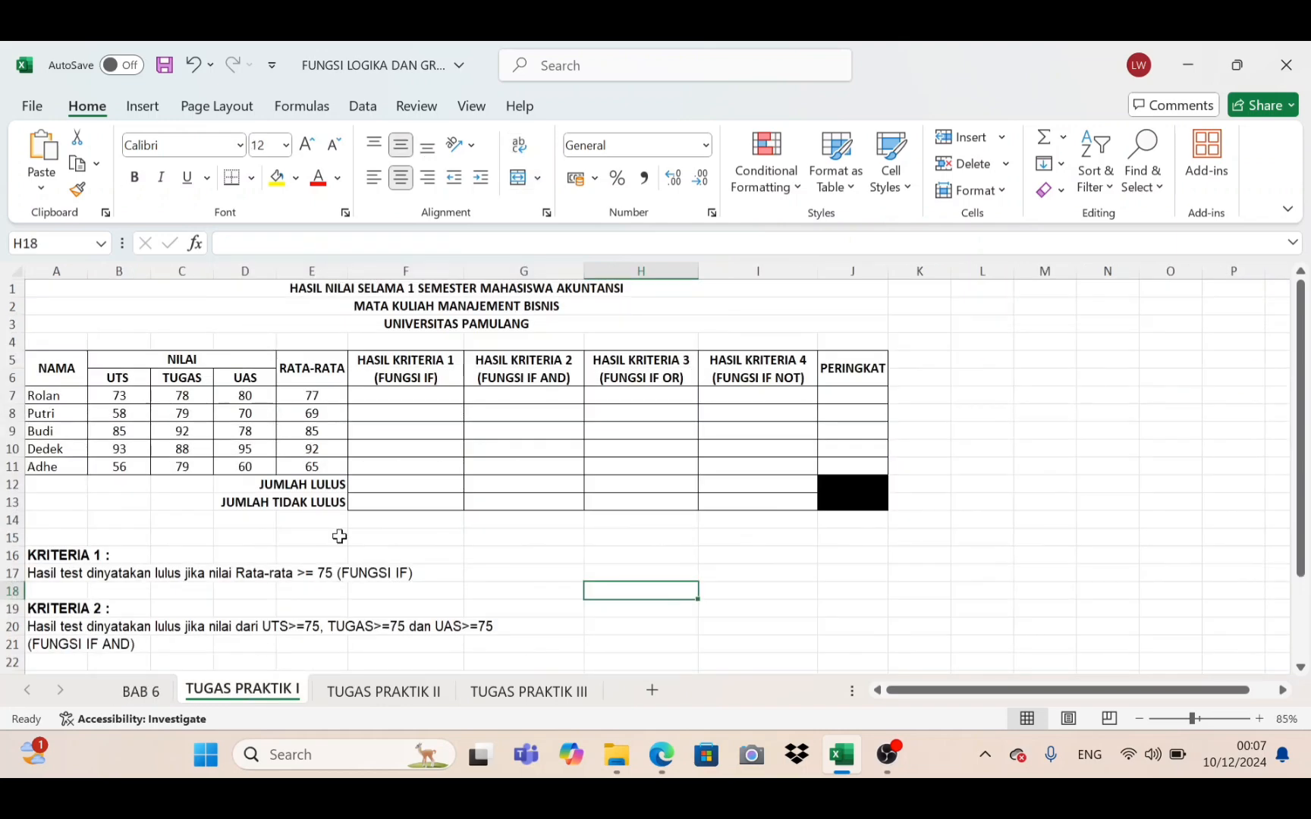
left_click(321, 286)
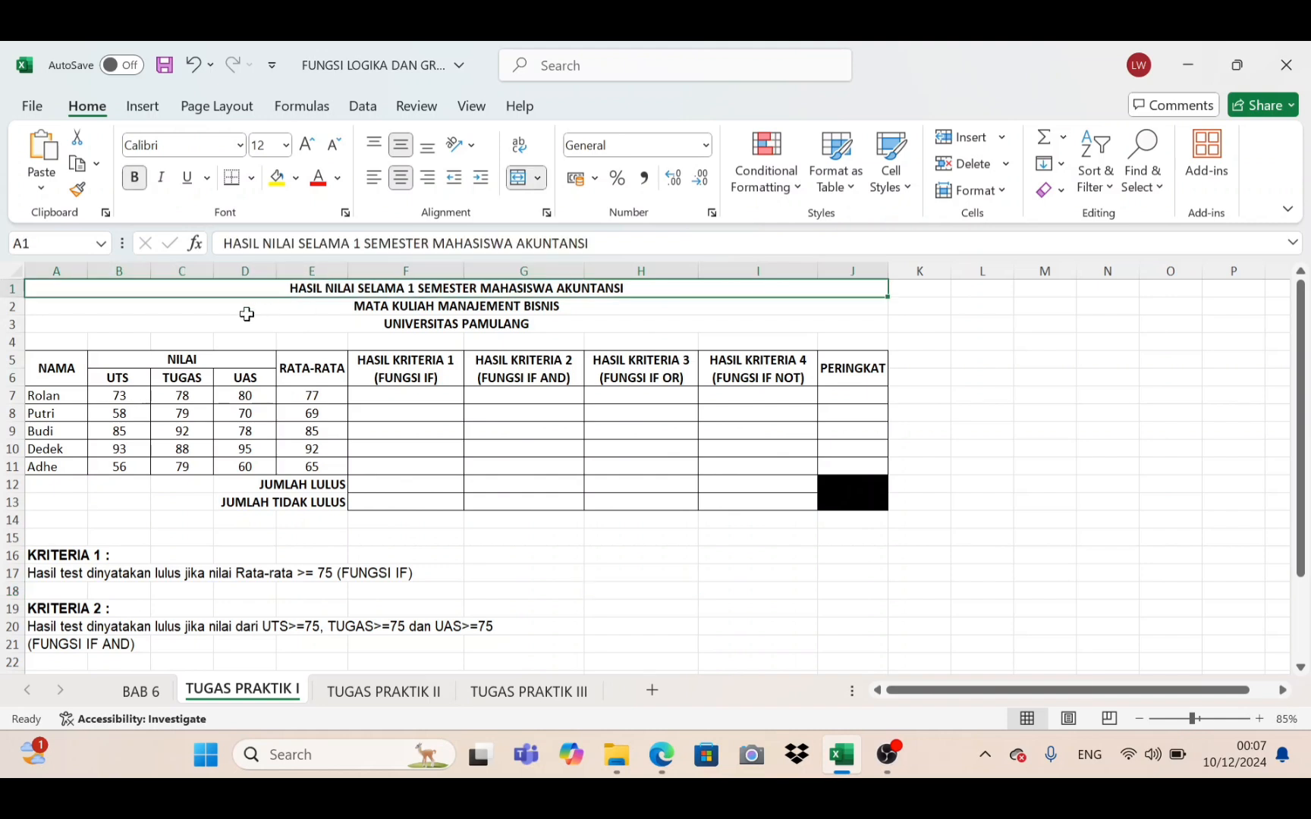
key("Down")
key("Down")
key("Down")
key("Down")
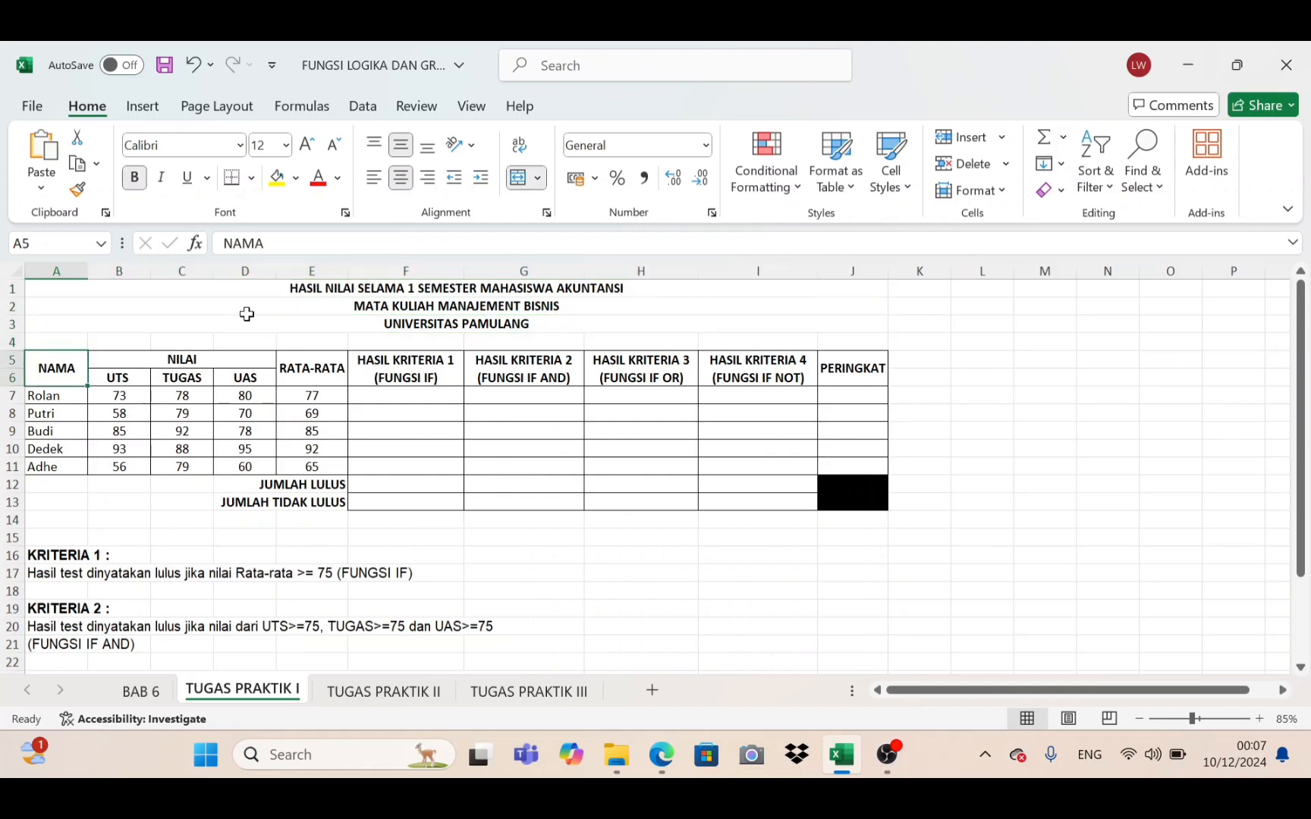
key("Right")
key("Right")
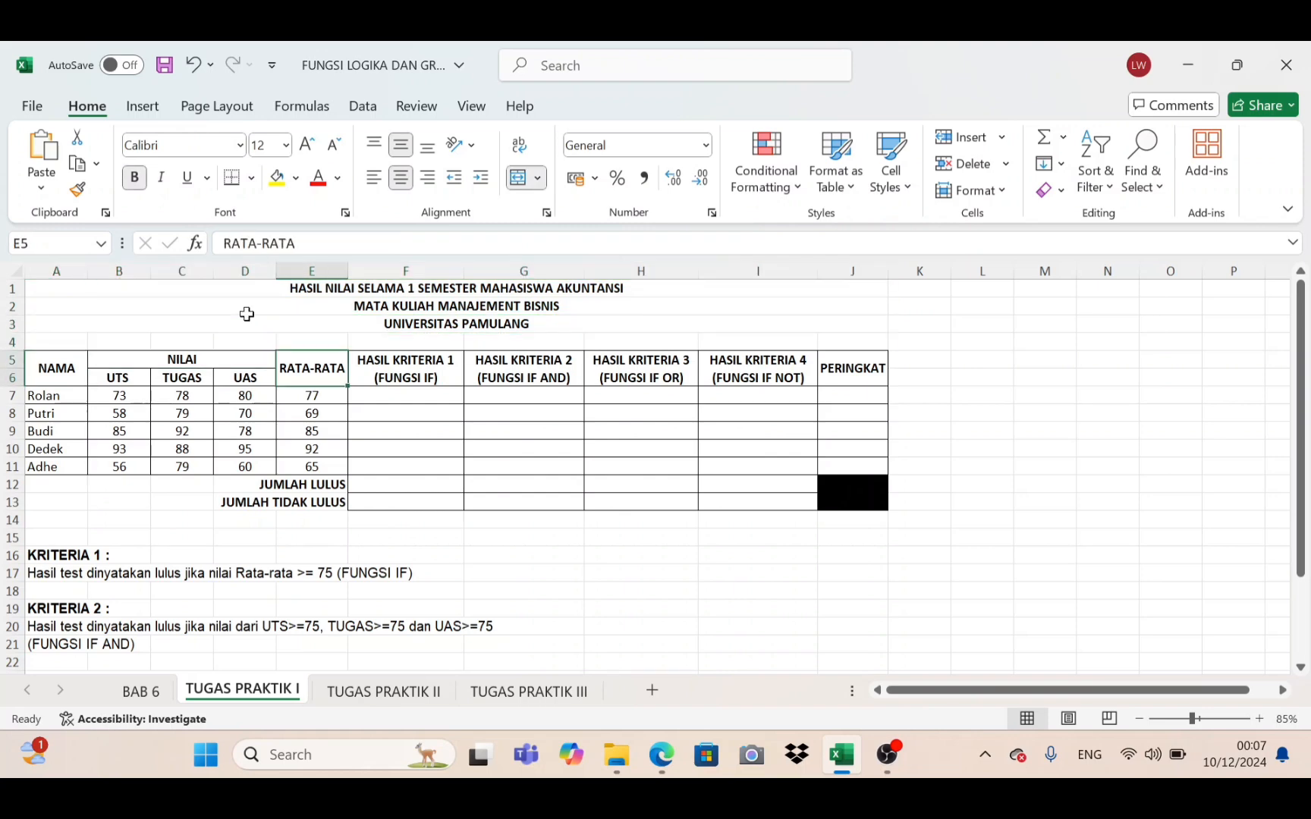
key("Right")
key("Down")
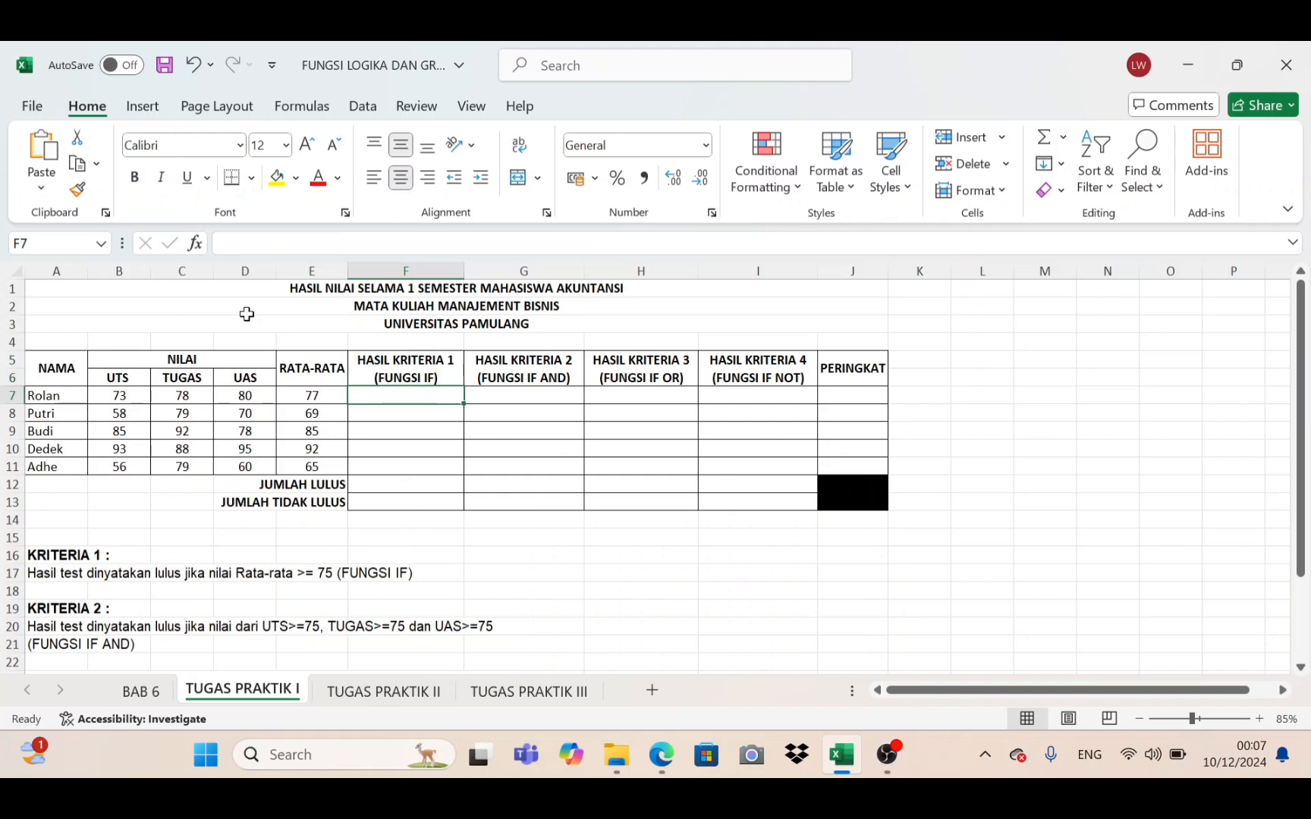
key("Right")
key("Right")
key("Right")
key("Right")
key("Left")
key("Left")
key("Left")
key("Left")
Step: Enter =IF(E7>=75;"LULUS";"TIDAK LULUS") in F7, the first HASIL KRITERIA 1 cell
type("=")
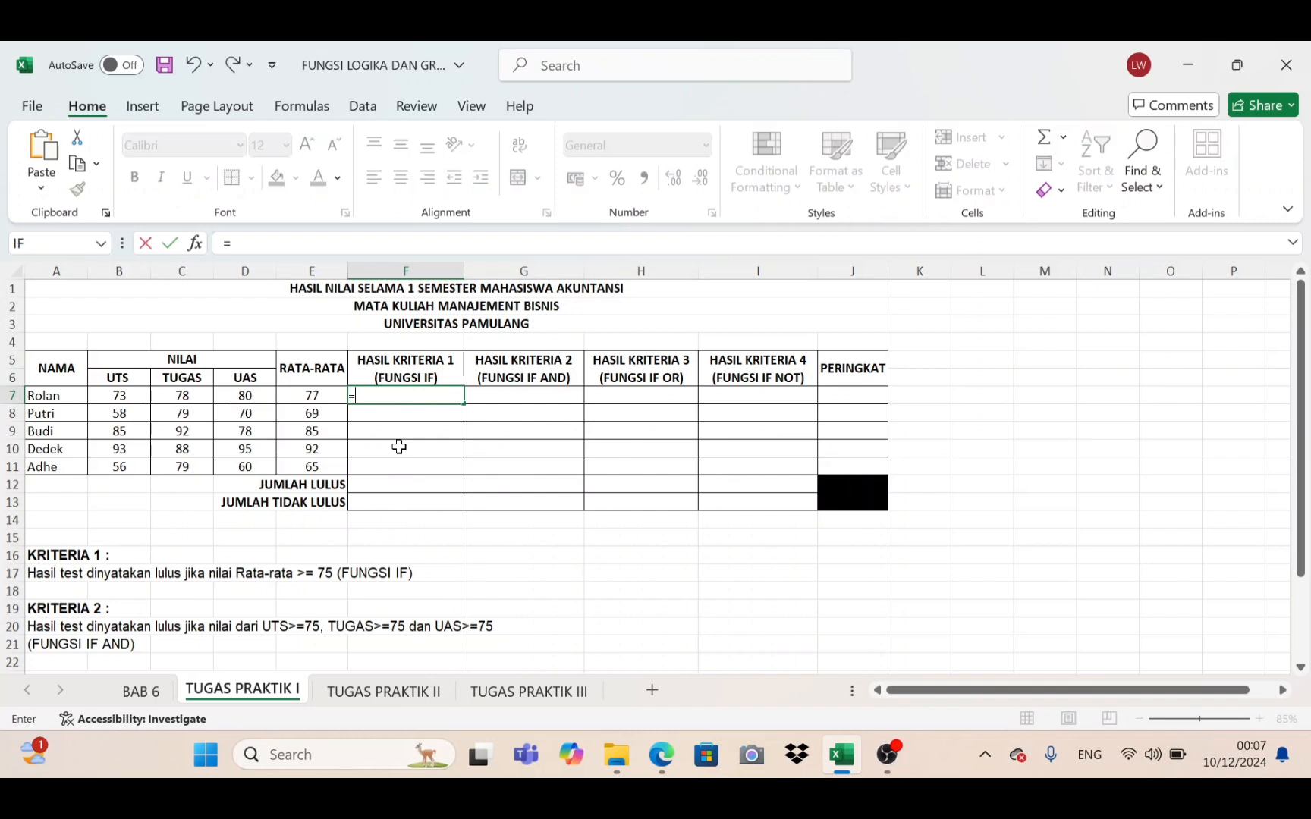
type("IF(")
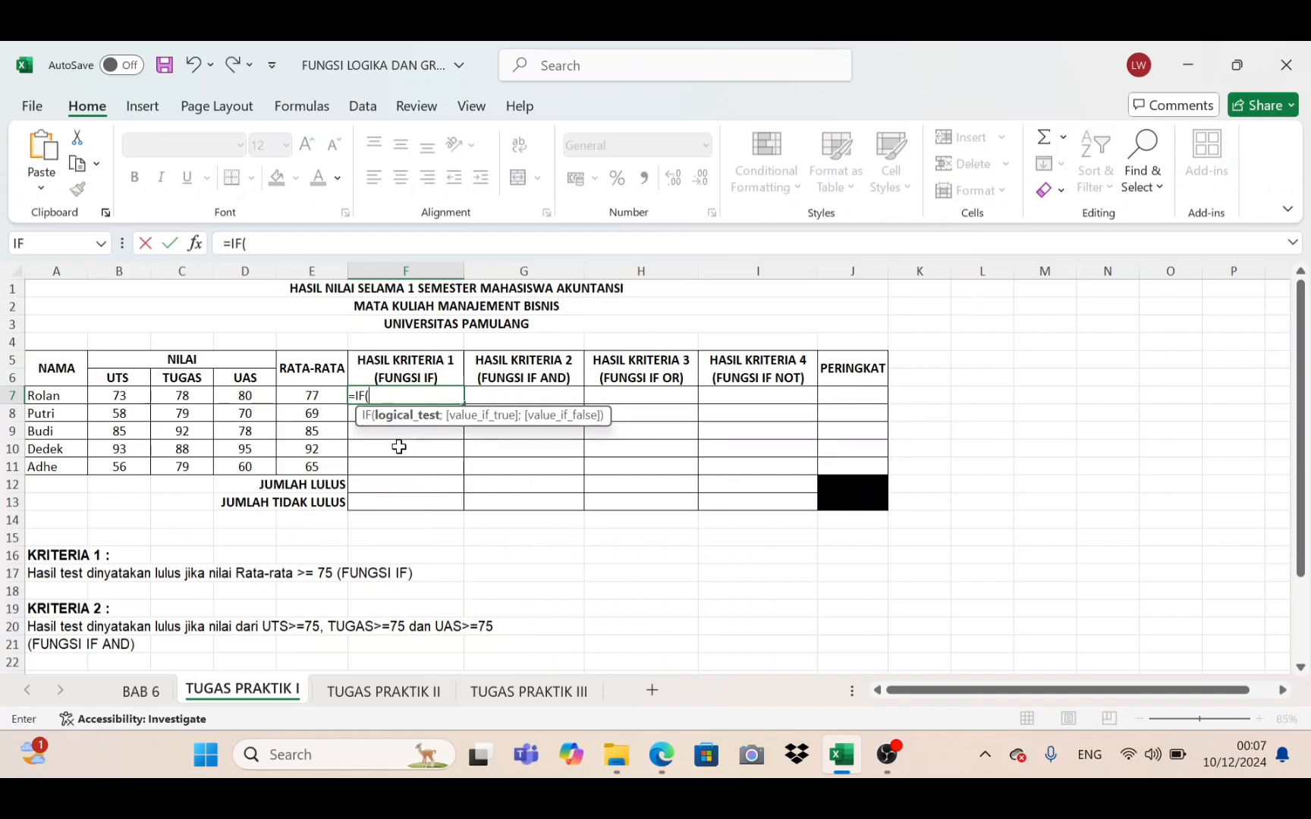
left_click(314, 394)
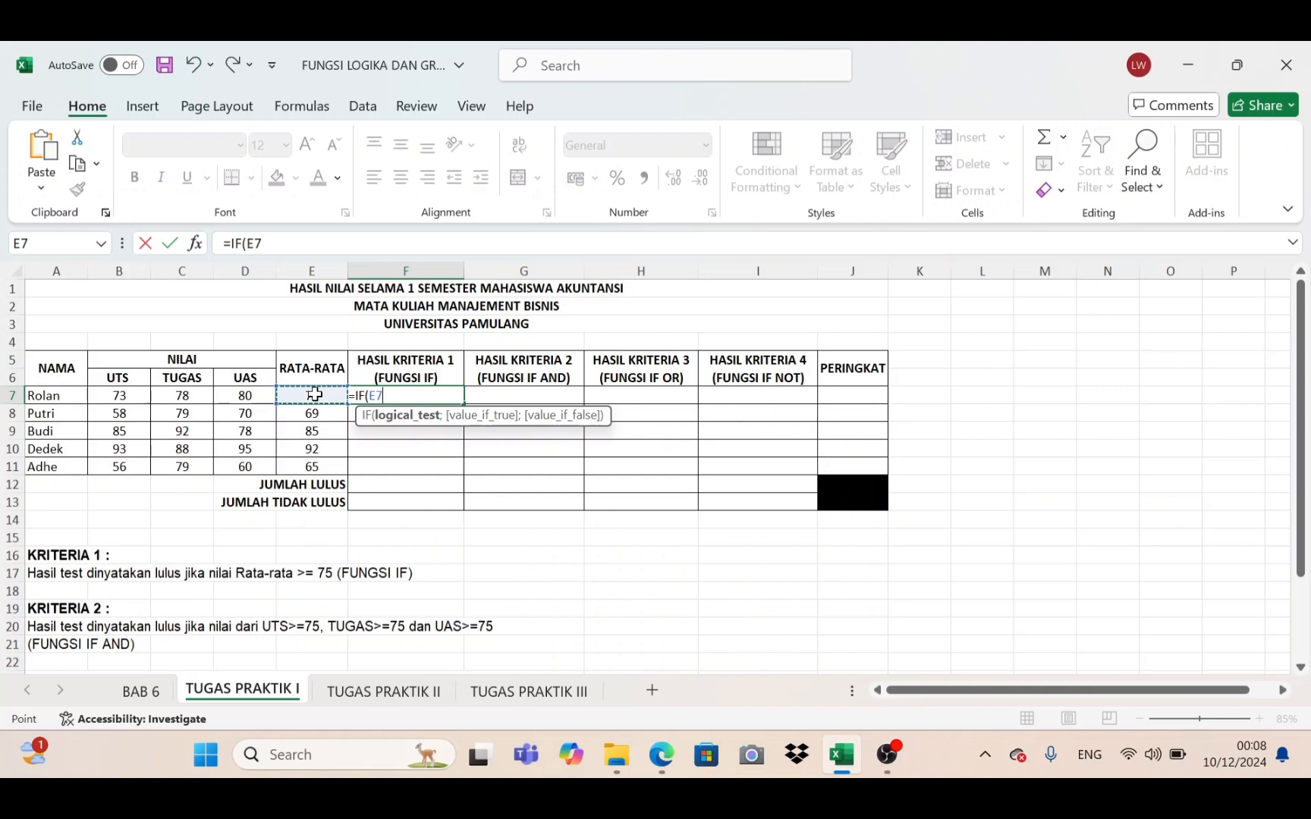
type(">=75;\"LL")
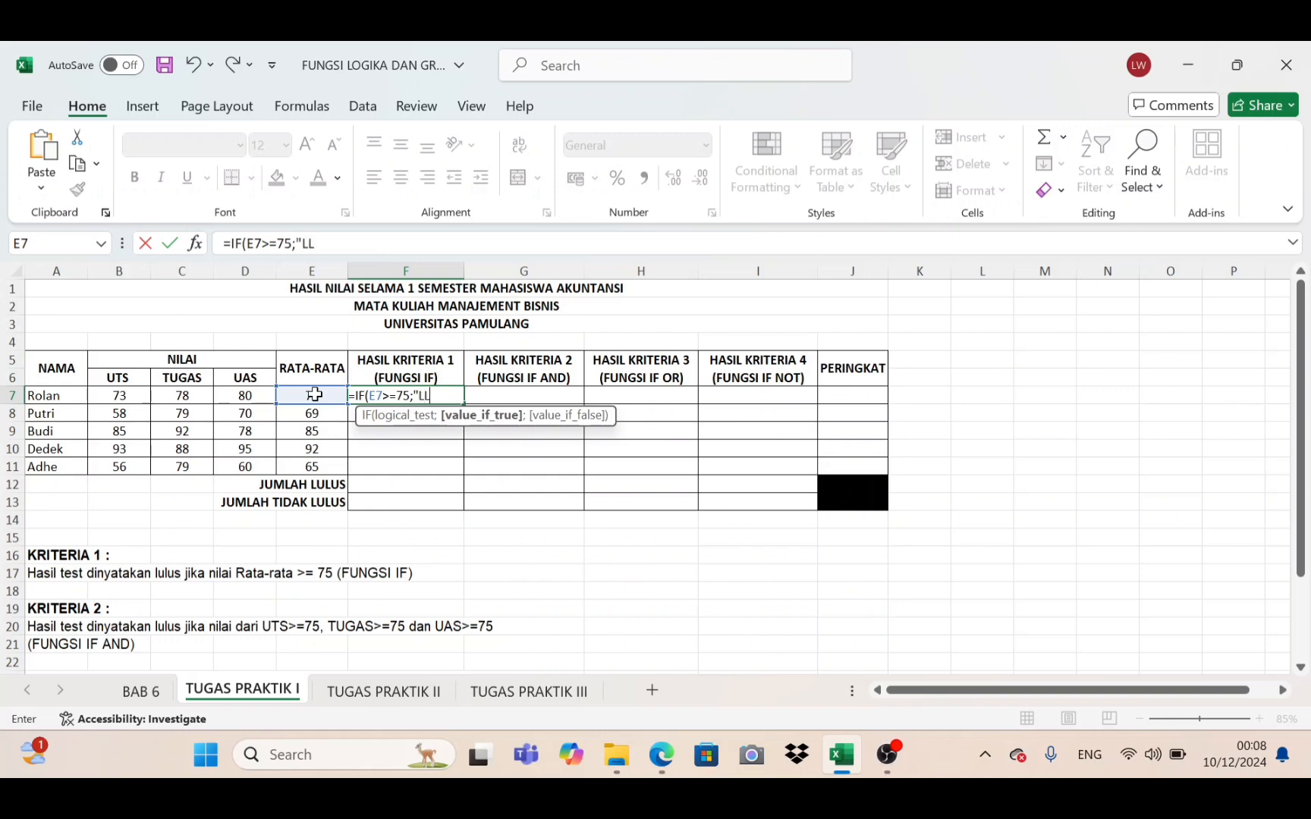
key("BackSpace")
type("ULUS\";\"TI")
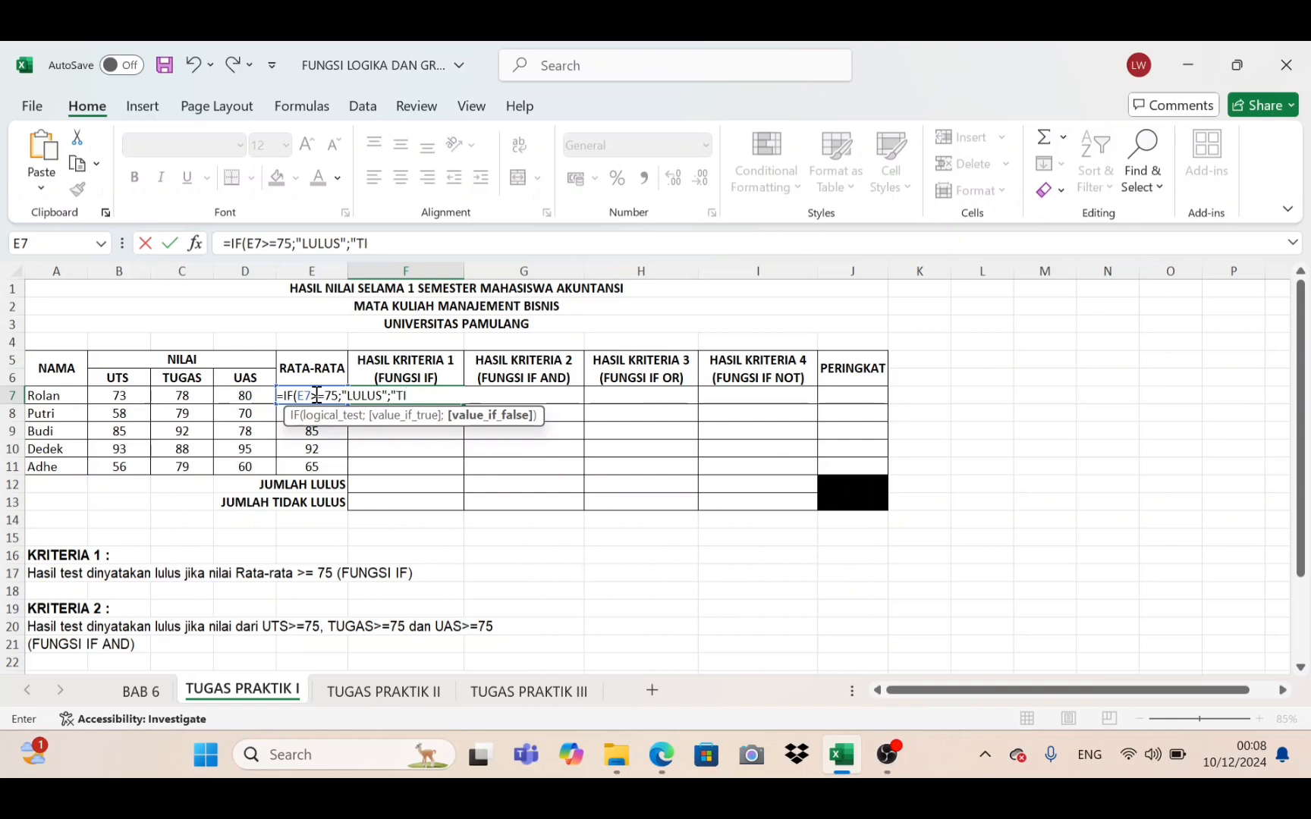
type("DAK LULUS")
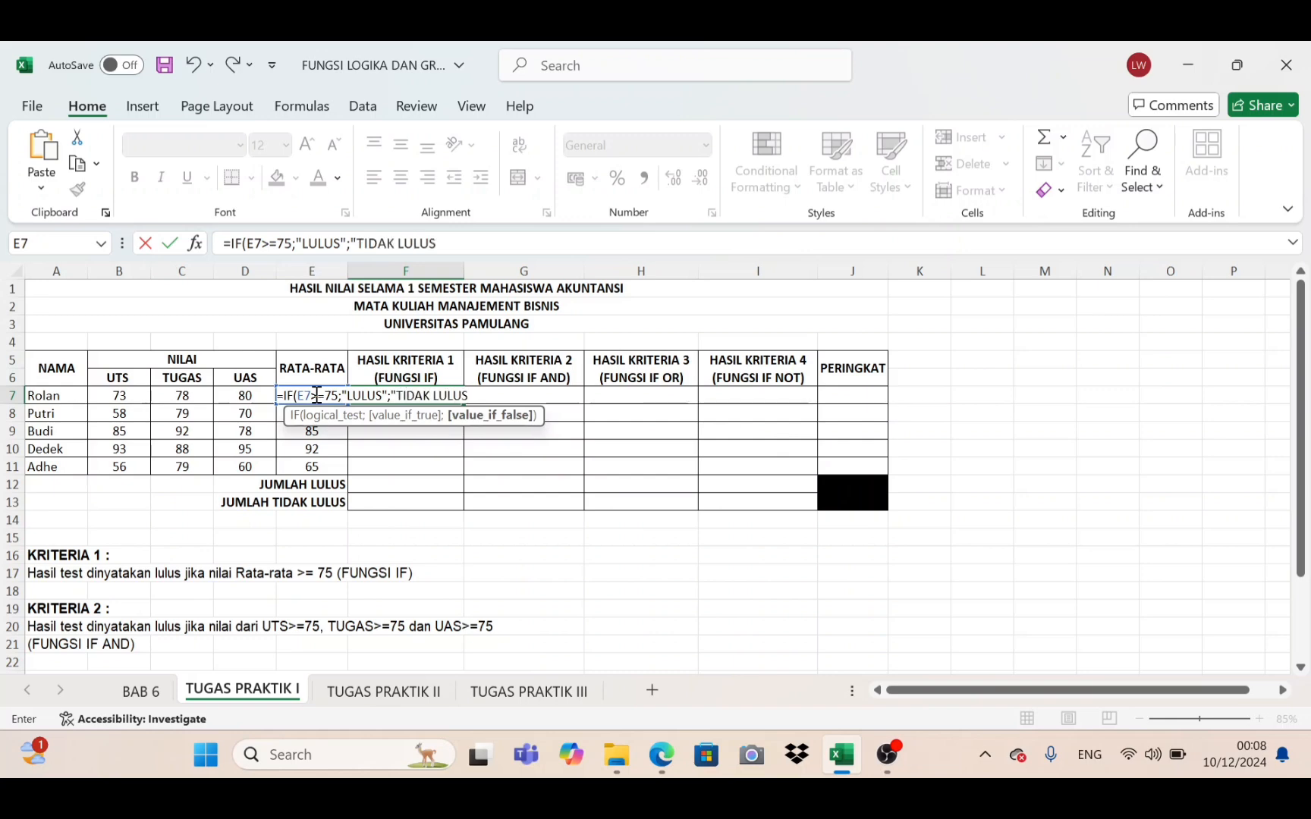
type("\")")
key("Return")
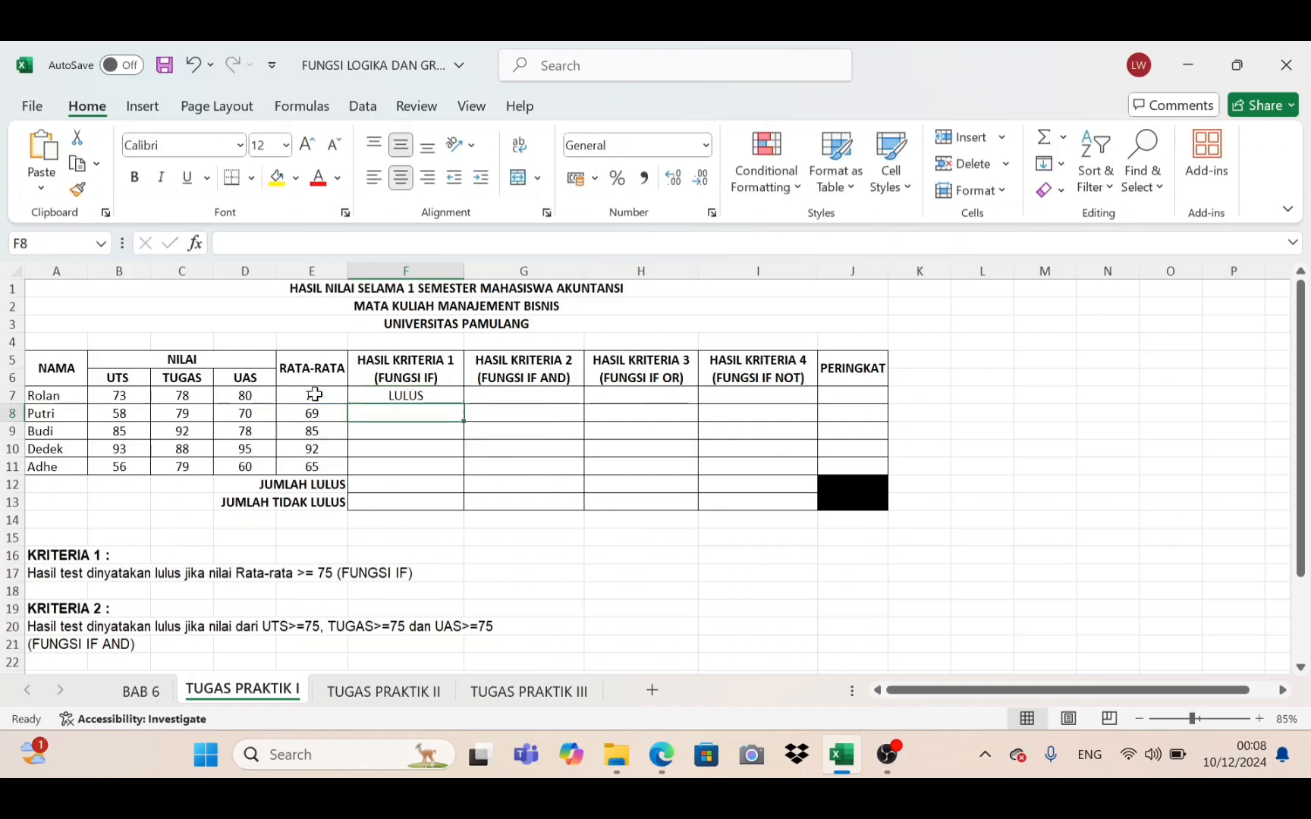
left_click(375, 391)
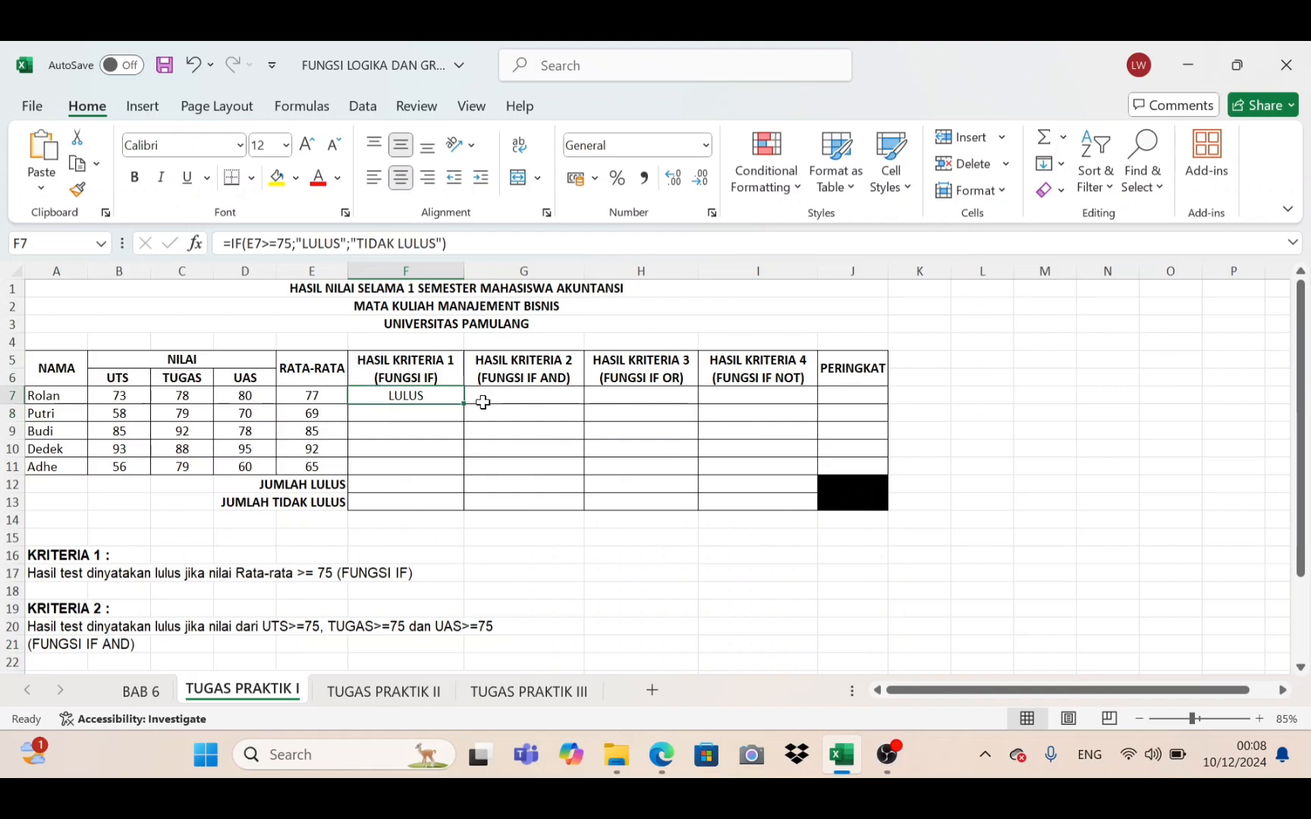
Step: Fill the HASIL KRITERIA 1 formula from F7 down to F11
left_click_drag(465, 406, 461, 470)
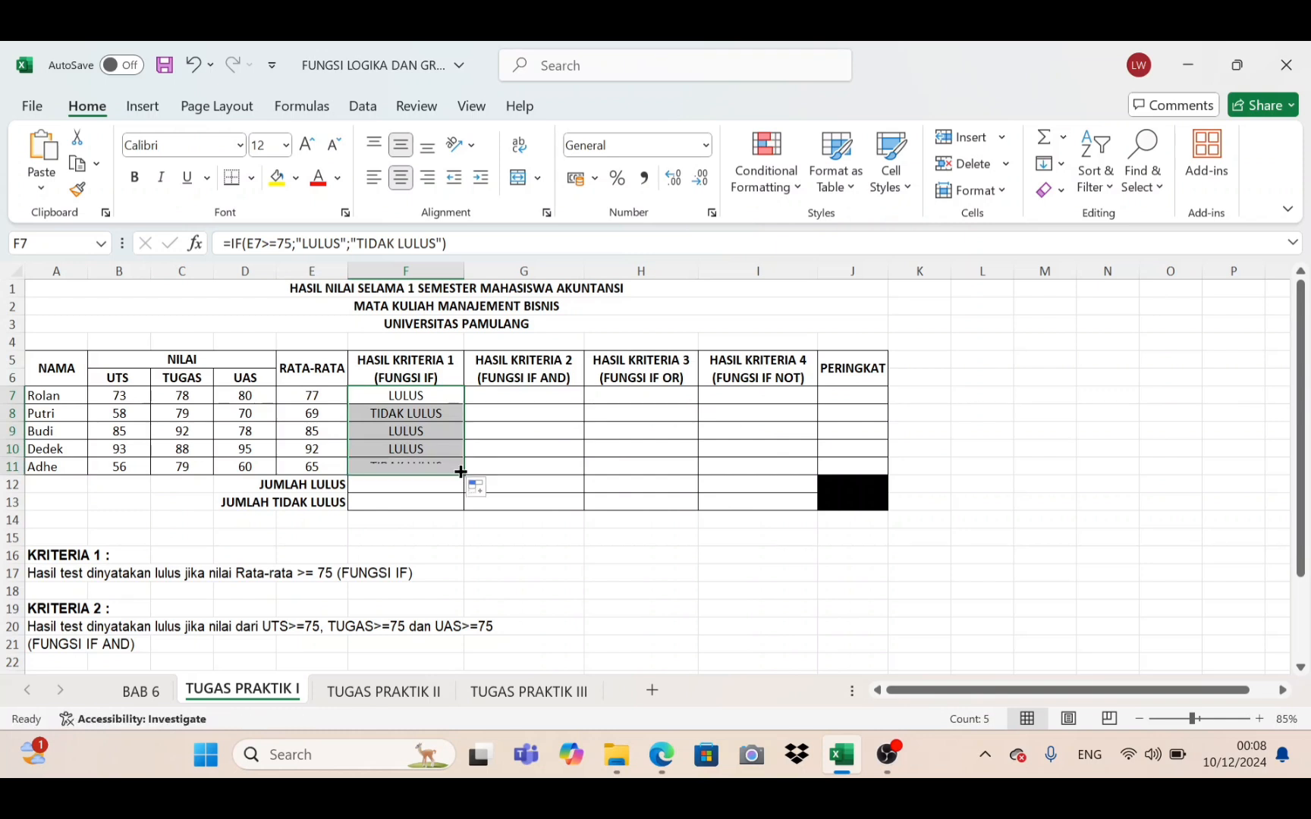
Step: Start the HASIL KRITERIA 2 formula in G7 with the logical test =IF(AND(B7>=75;C7>=75;D7>=75);
left_click(521, 392)
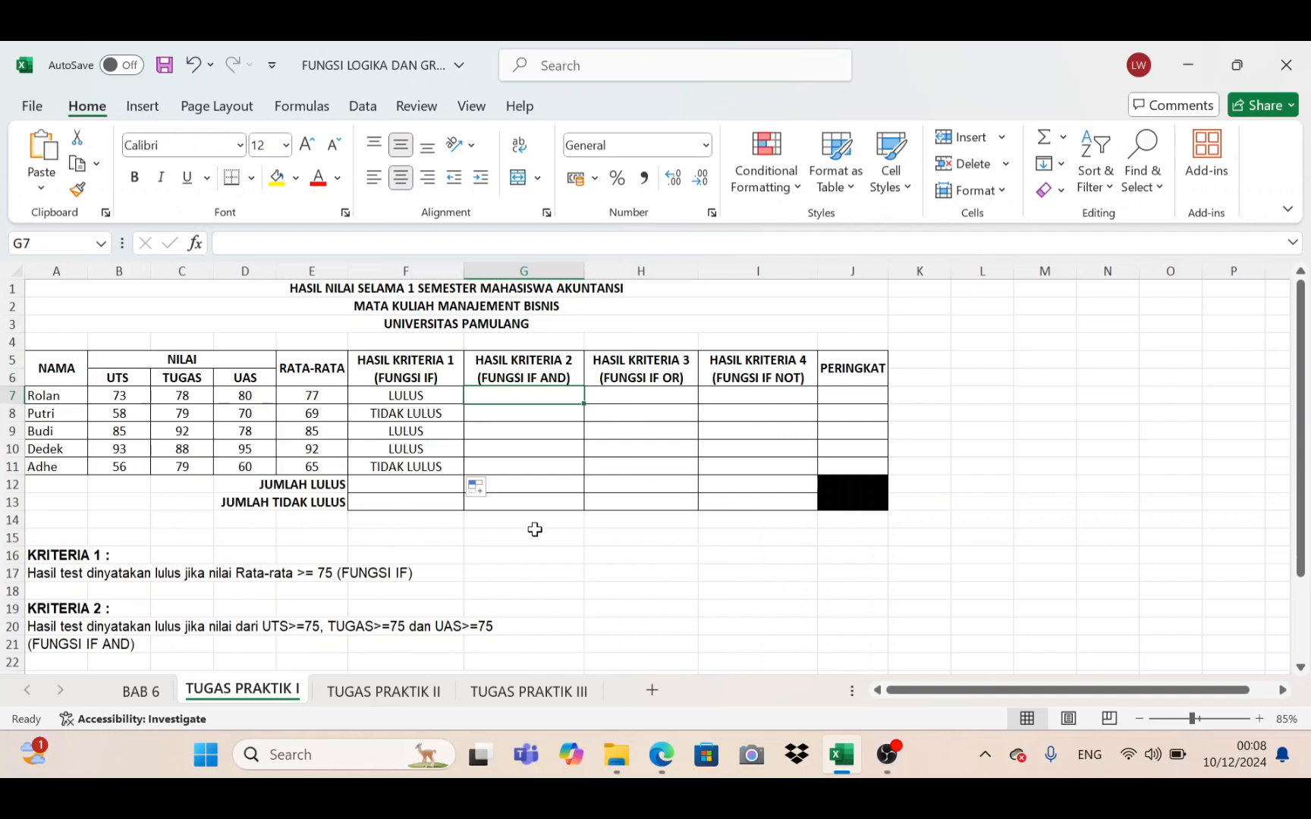
type("=IF(AND")
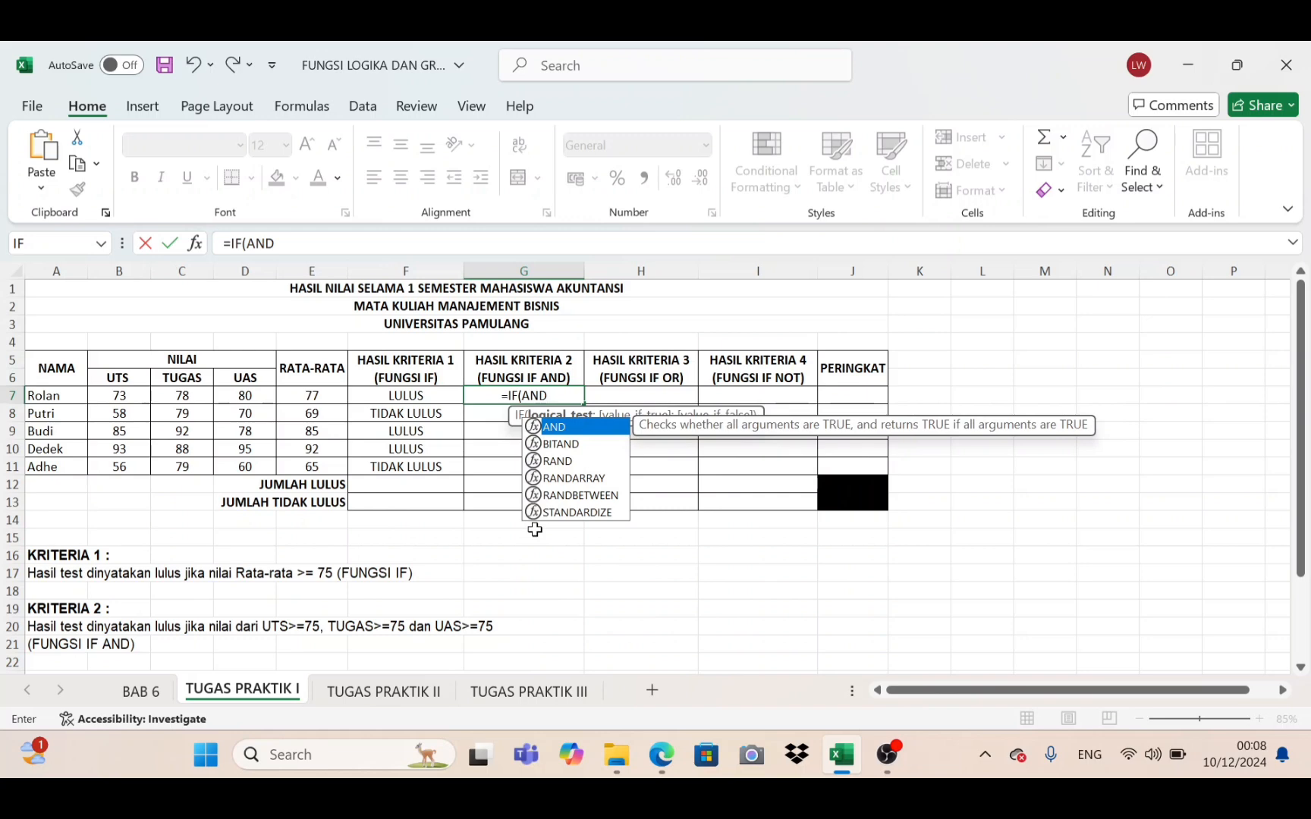
type("(")
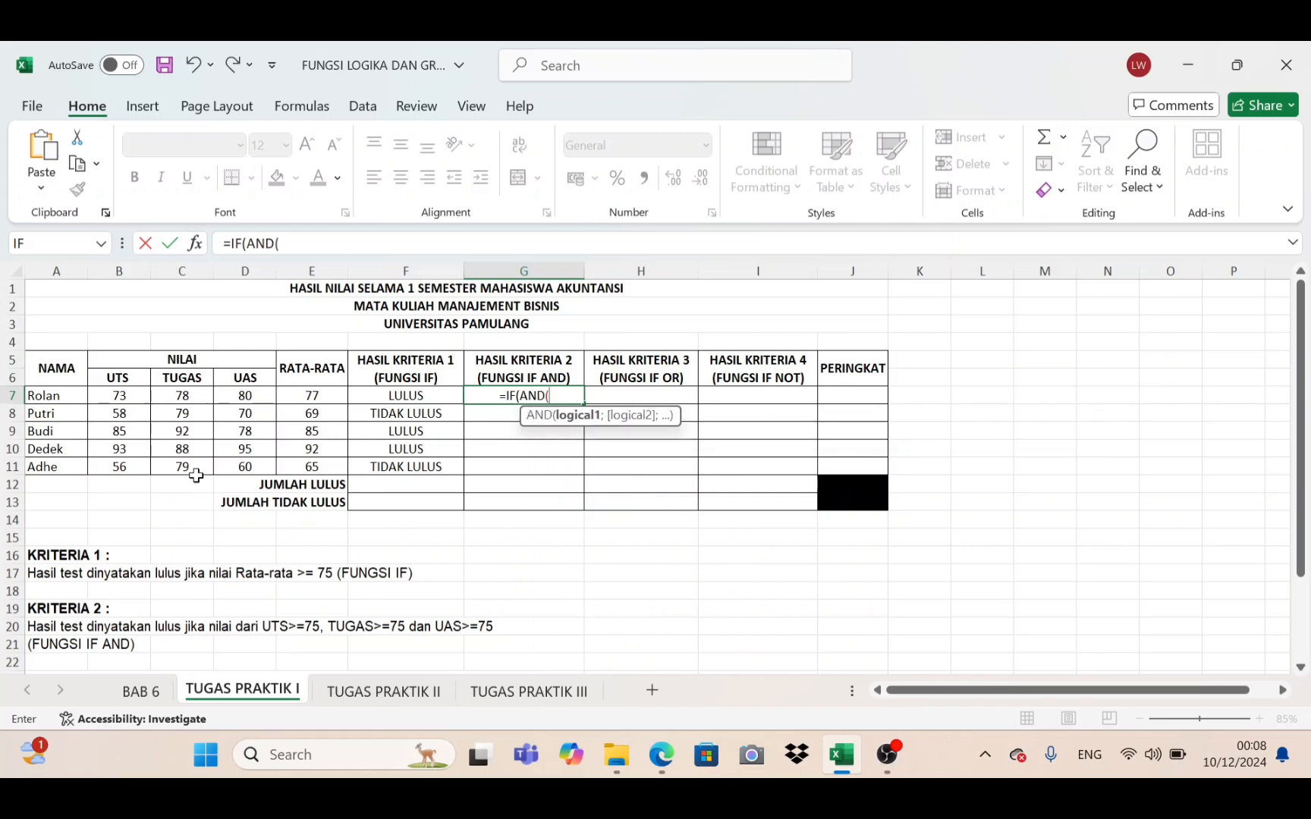
left_click(127, 393)
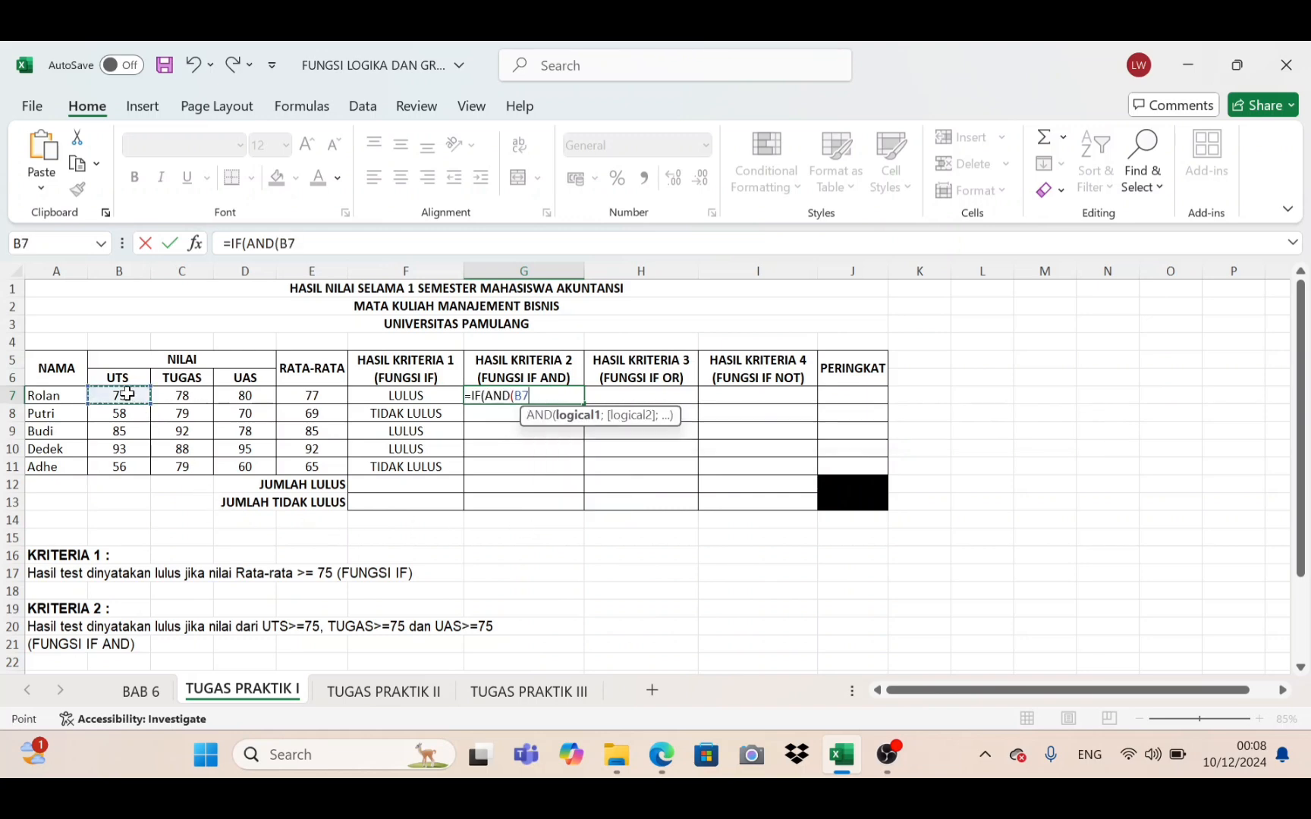
type(">=75")
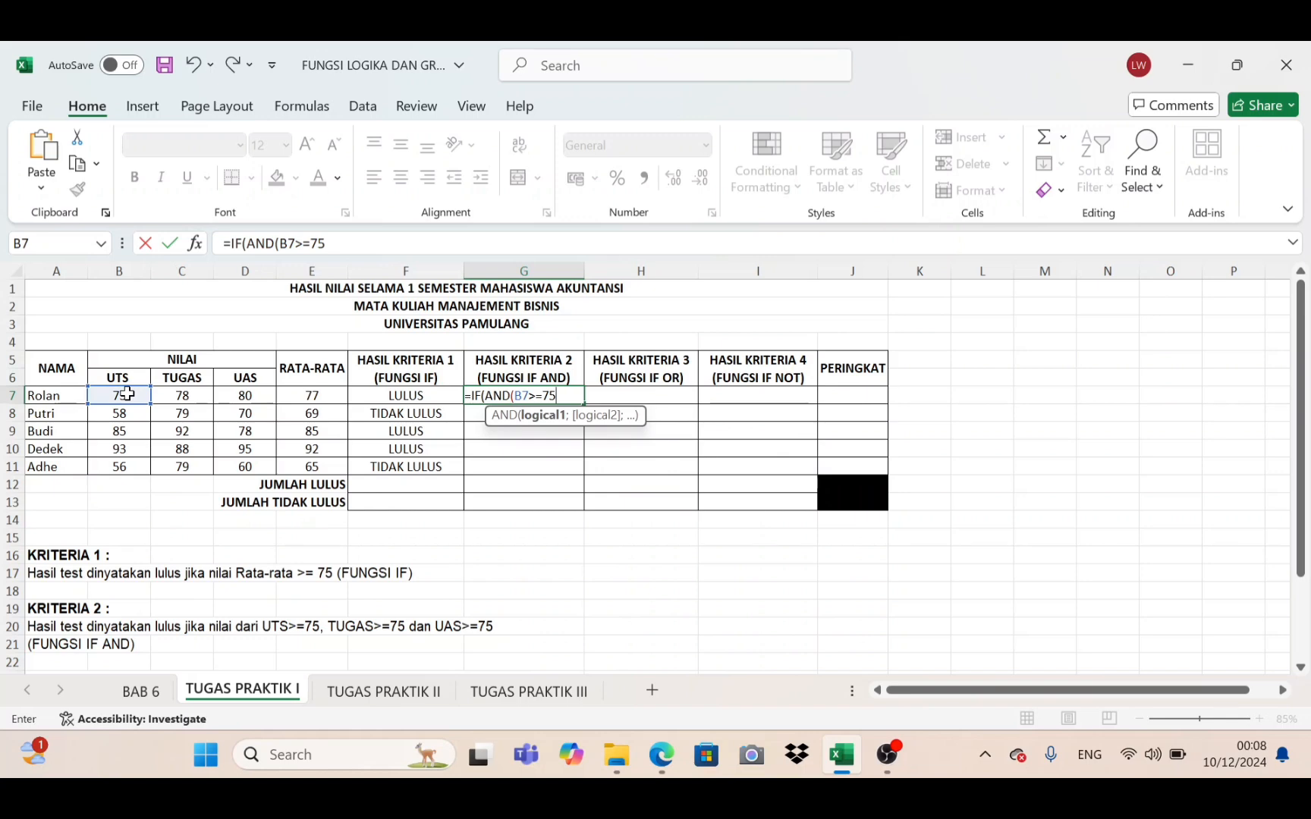
type(";")
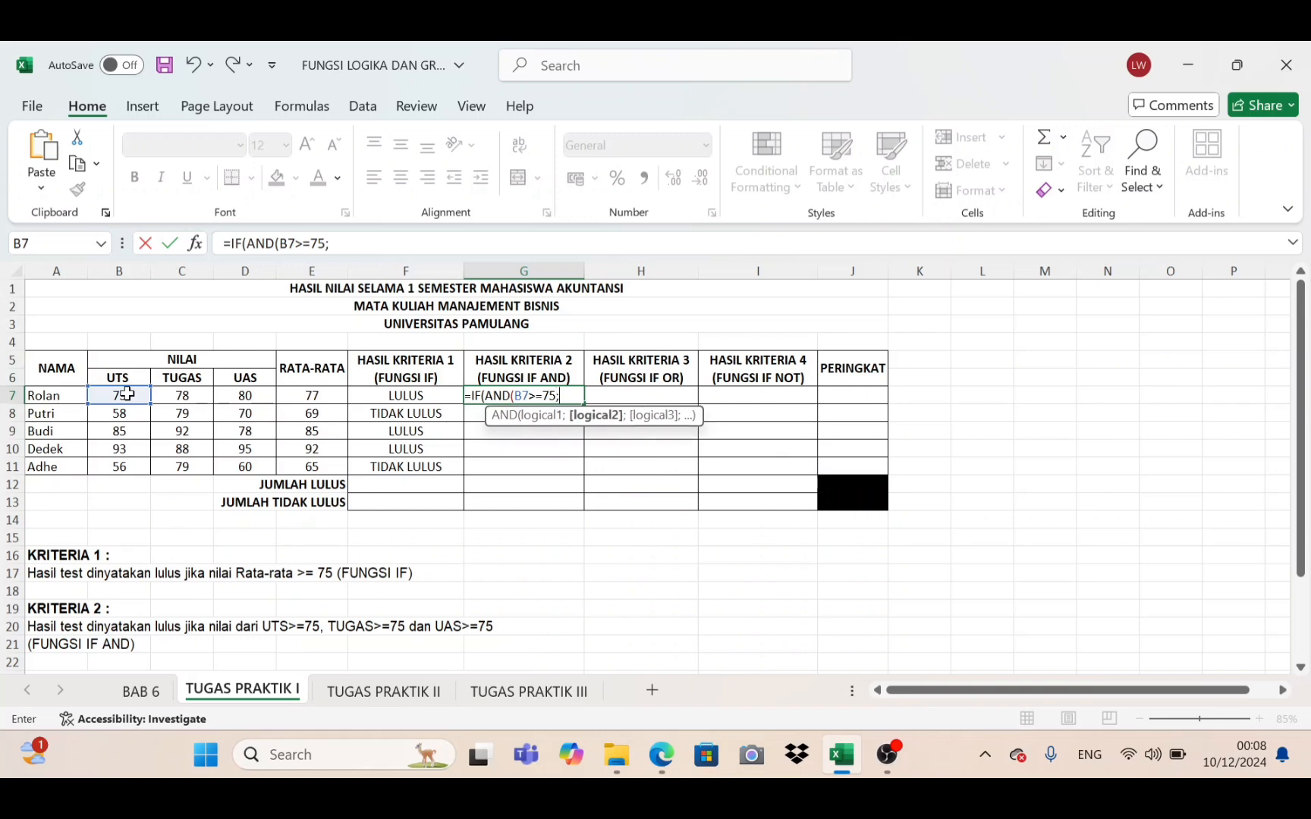
left_click(175, 396)
type(">=75")
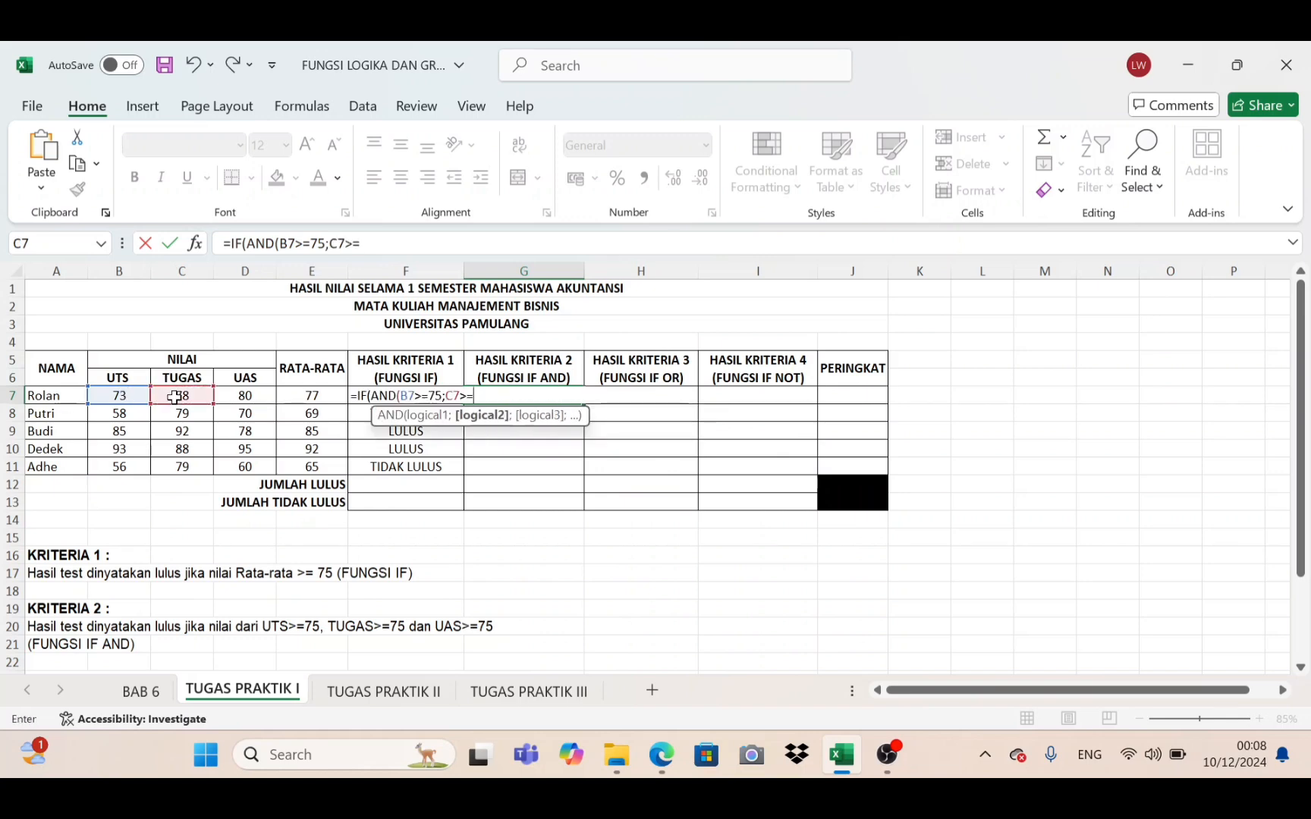
type(";")
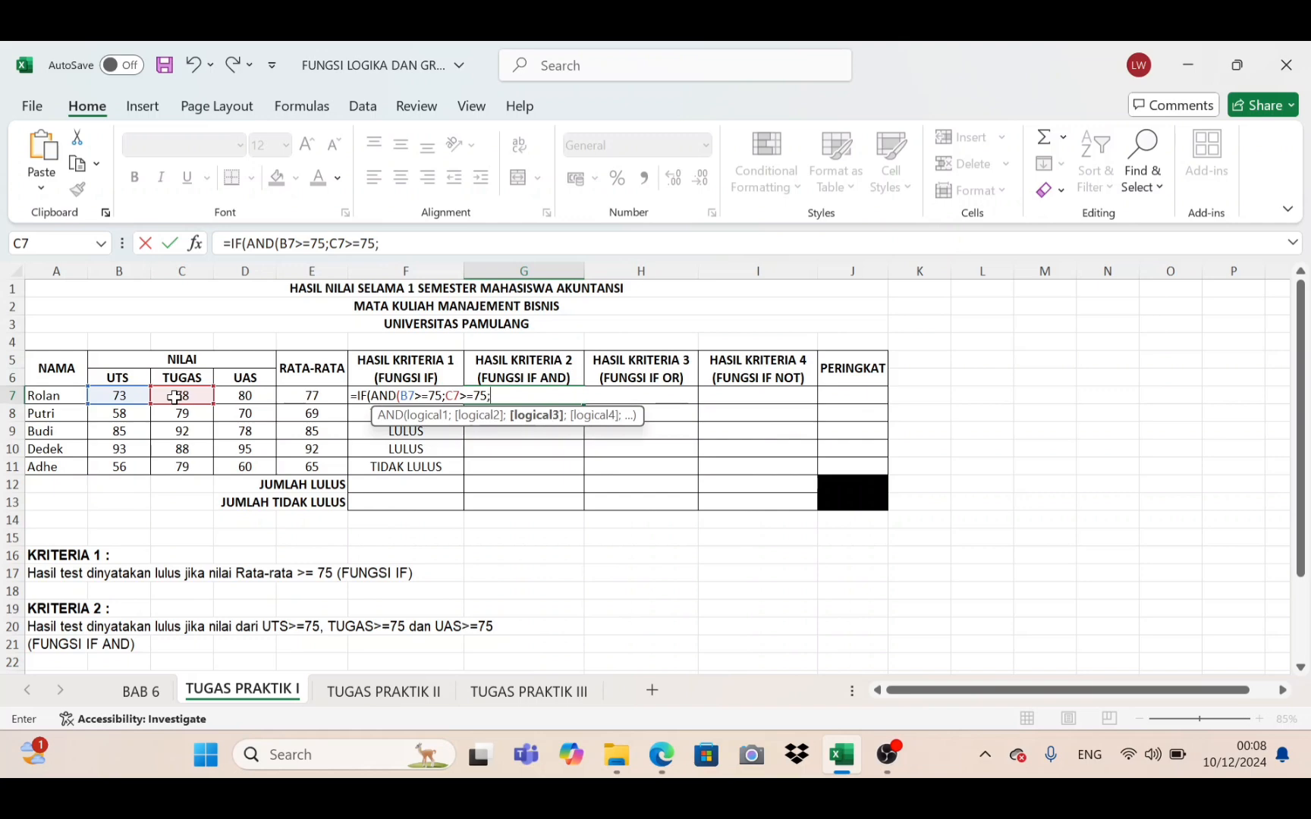
left_click(240, 396)
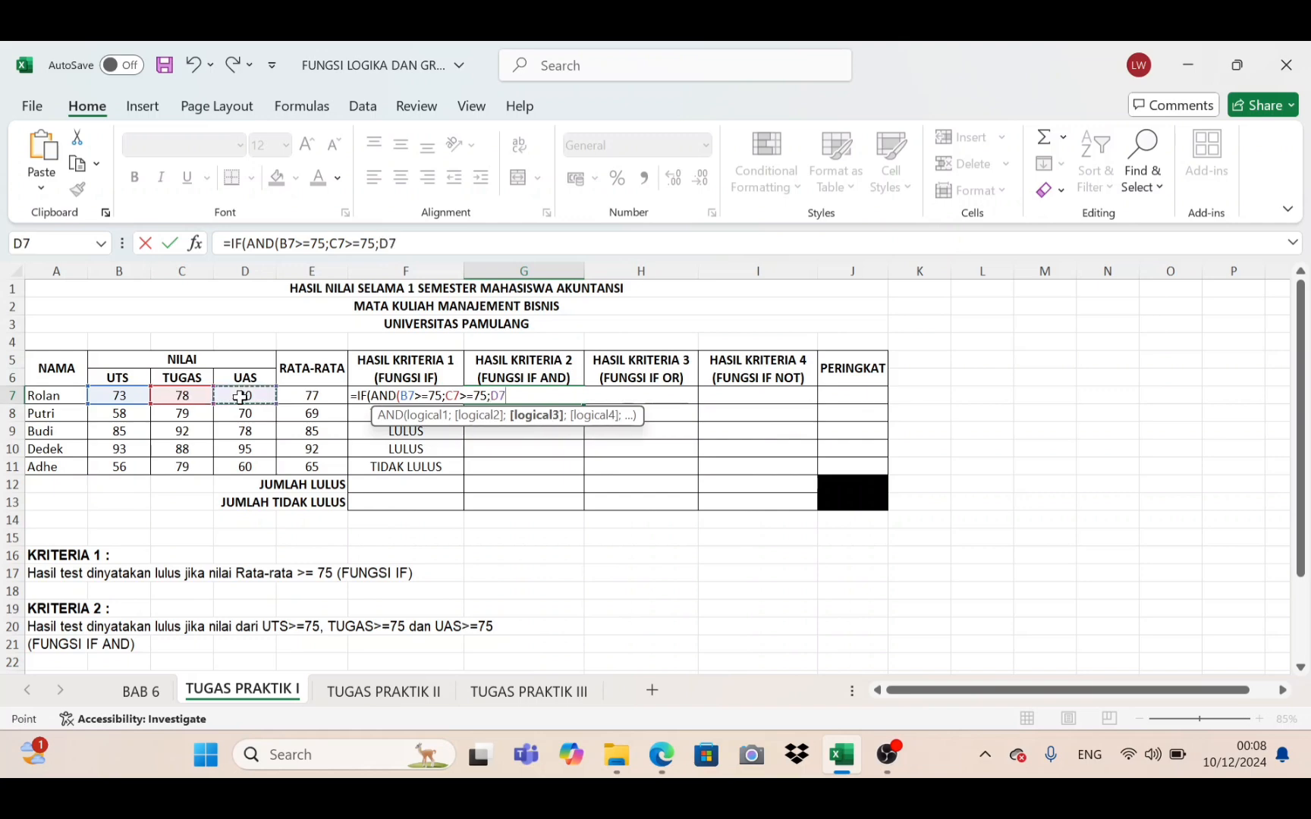
type(">=75);")
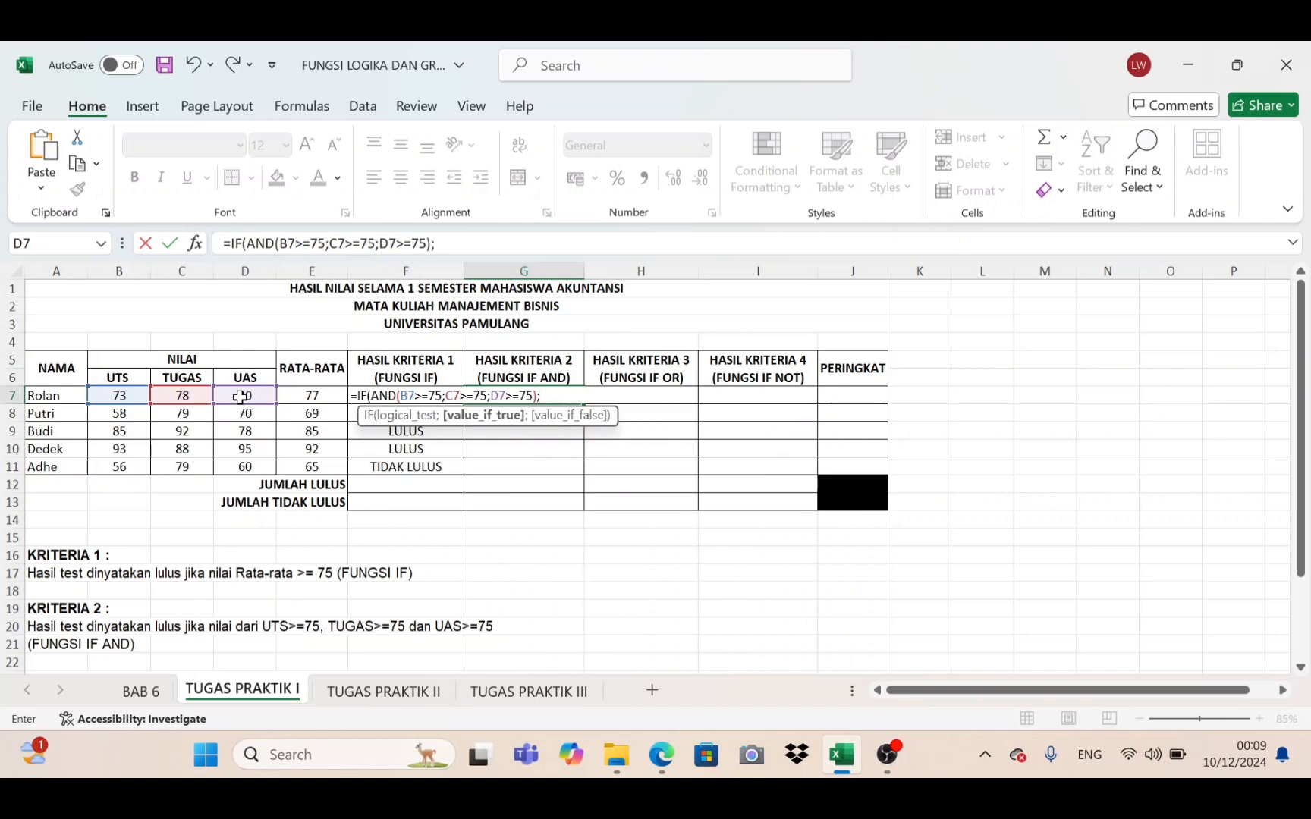
Step: Complete the G7 formula with "LULUS";"TIDAK LULUS" as its results, enter it and fill it down to G11
type("\"LULUS")
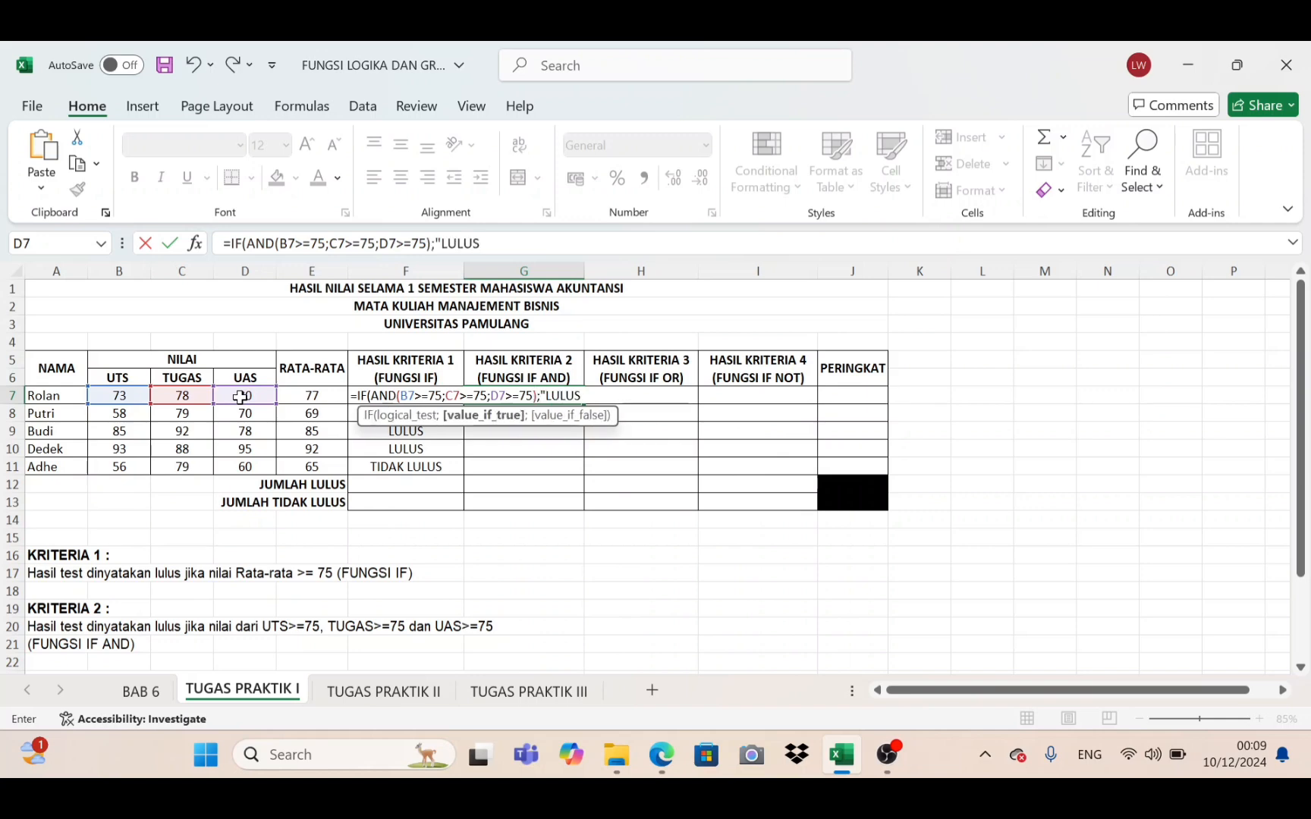
type("\";\"T")
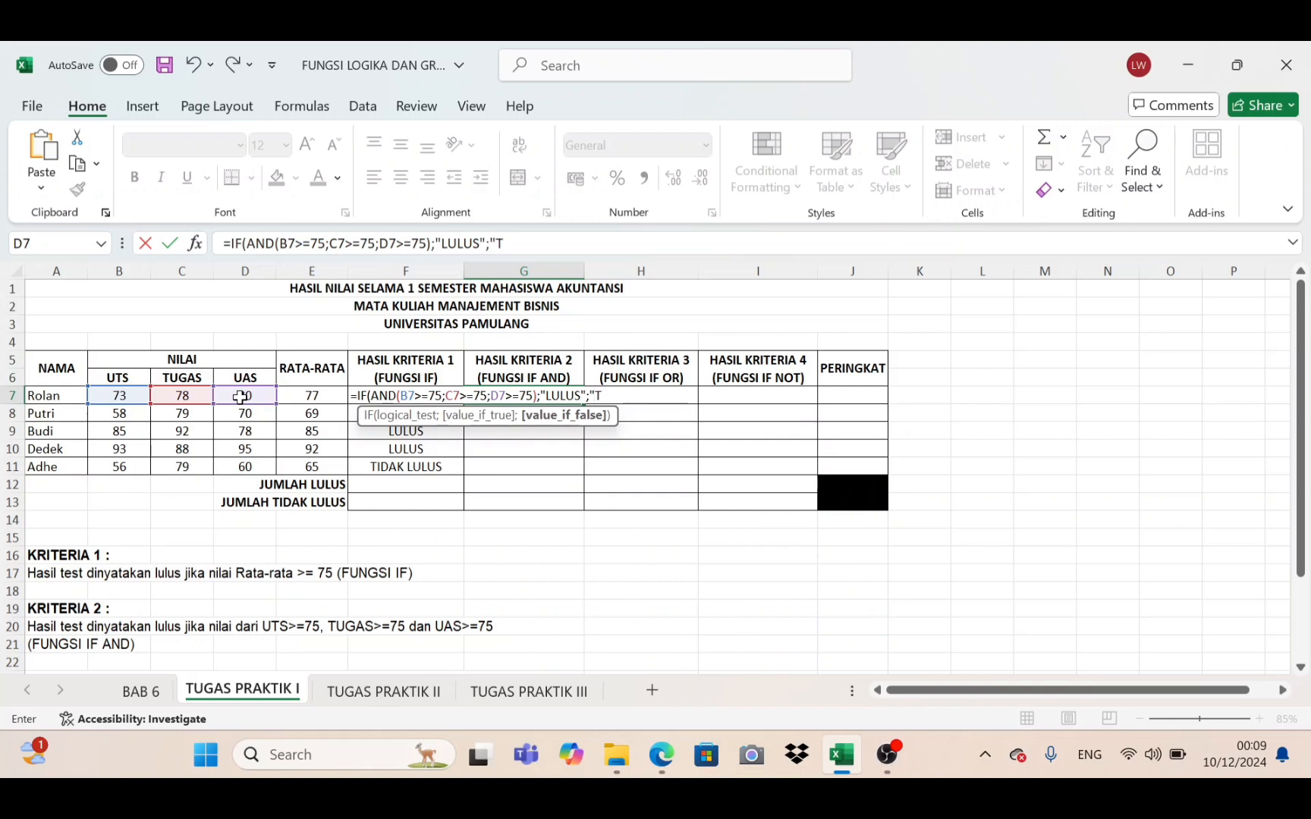
type("IDAK LUL")
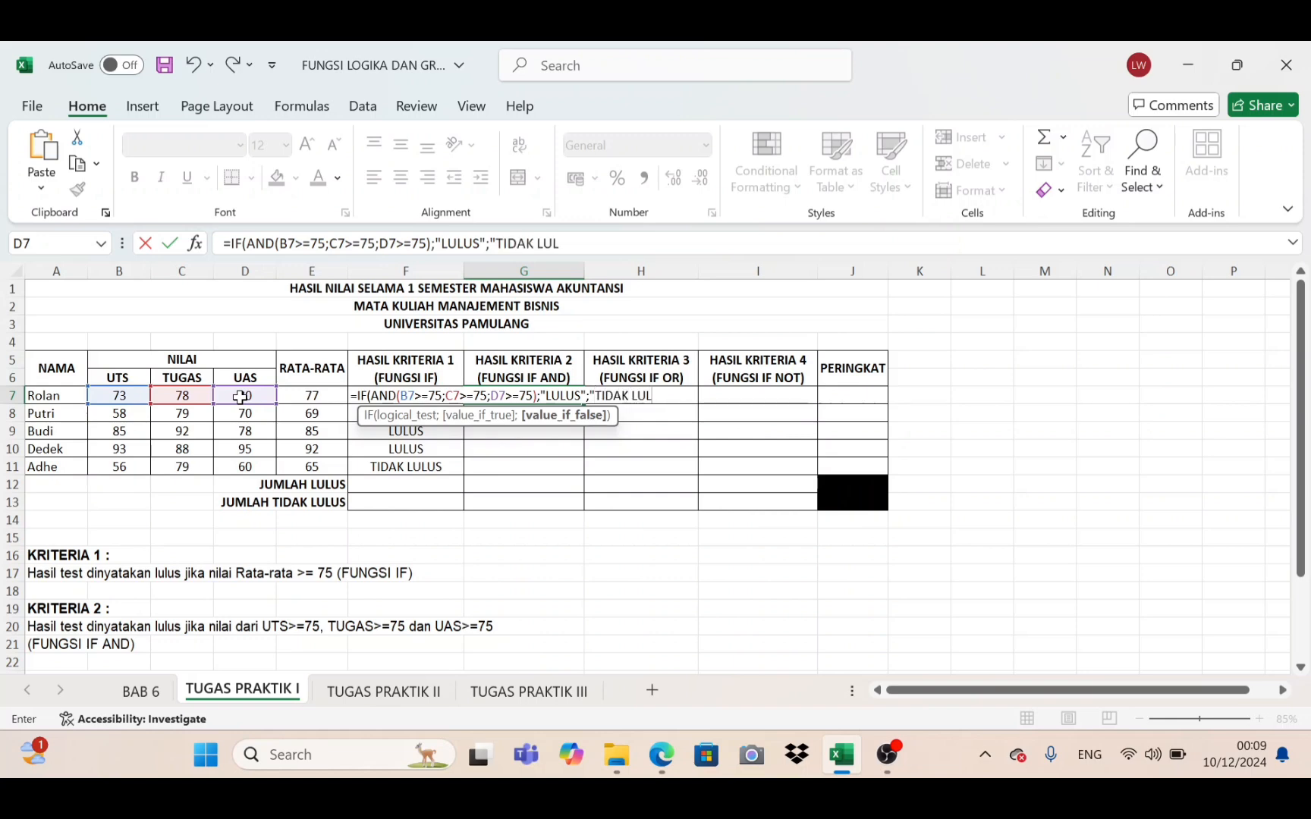
type("US\")")
key("Return")
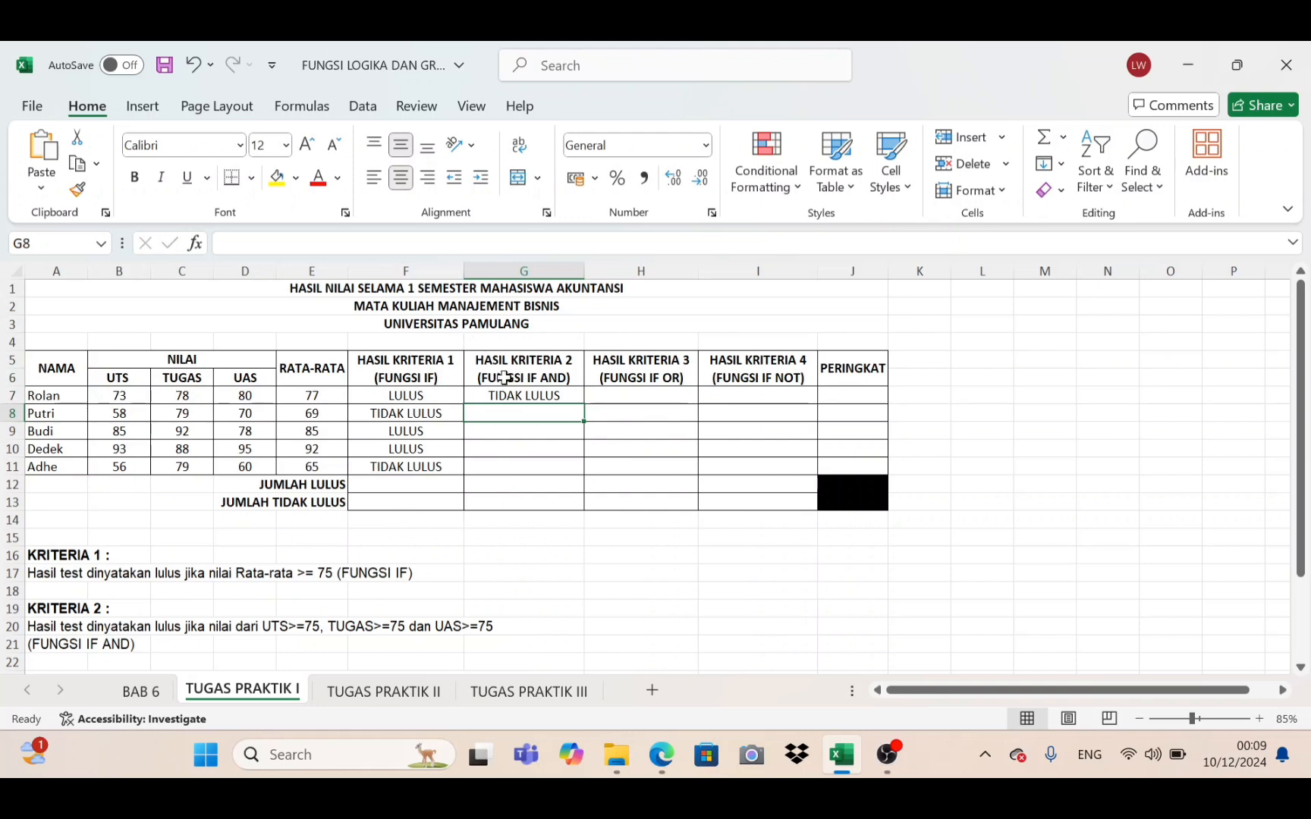
left_click(528, 390)
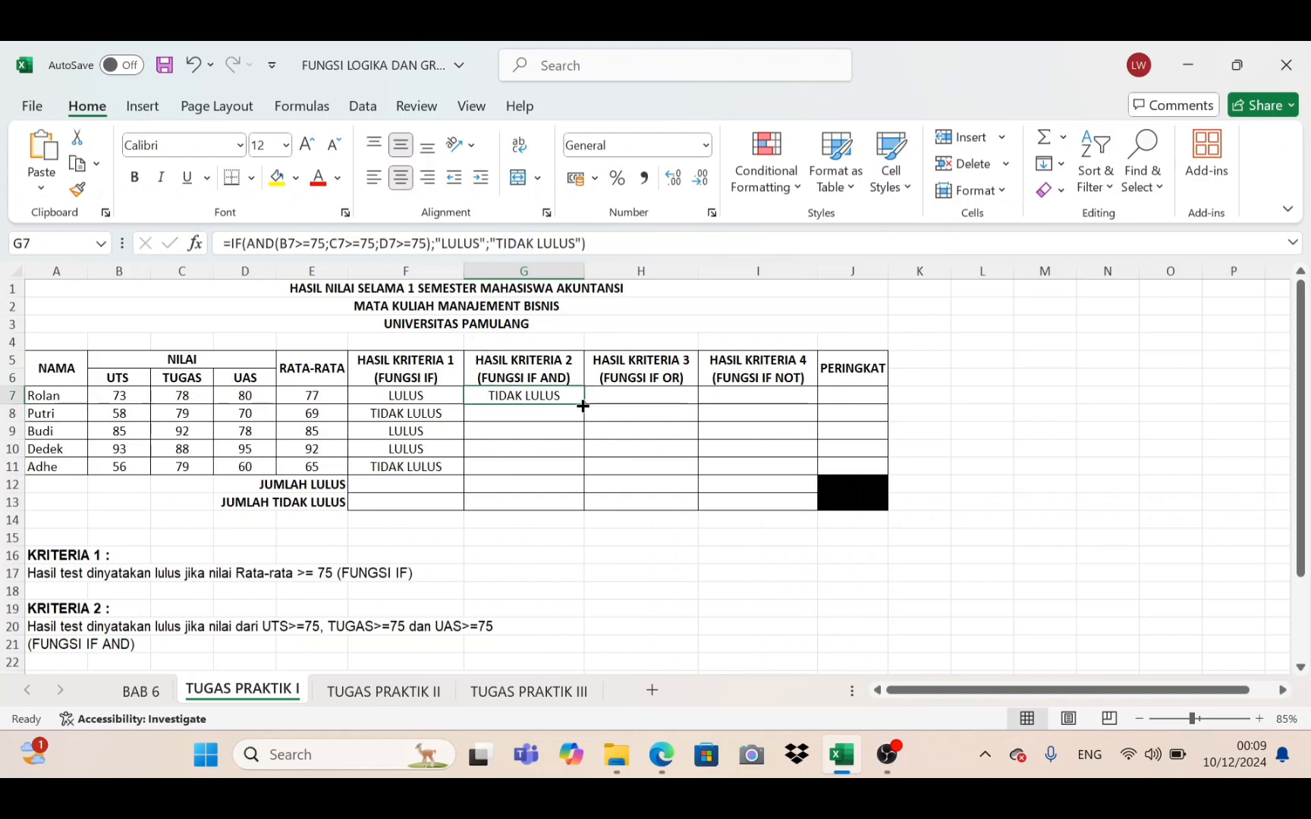
left_click_drag(583, 404, 576, 472)
Step: Check the KRITERIA 3 rule below the table and start the HASIL KRITERIA 3 formula in H7 with =IF(OR(B7>=75;
left_click(640, 396)
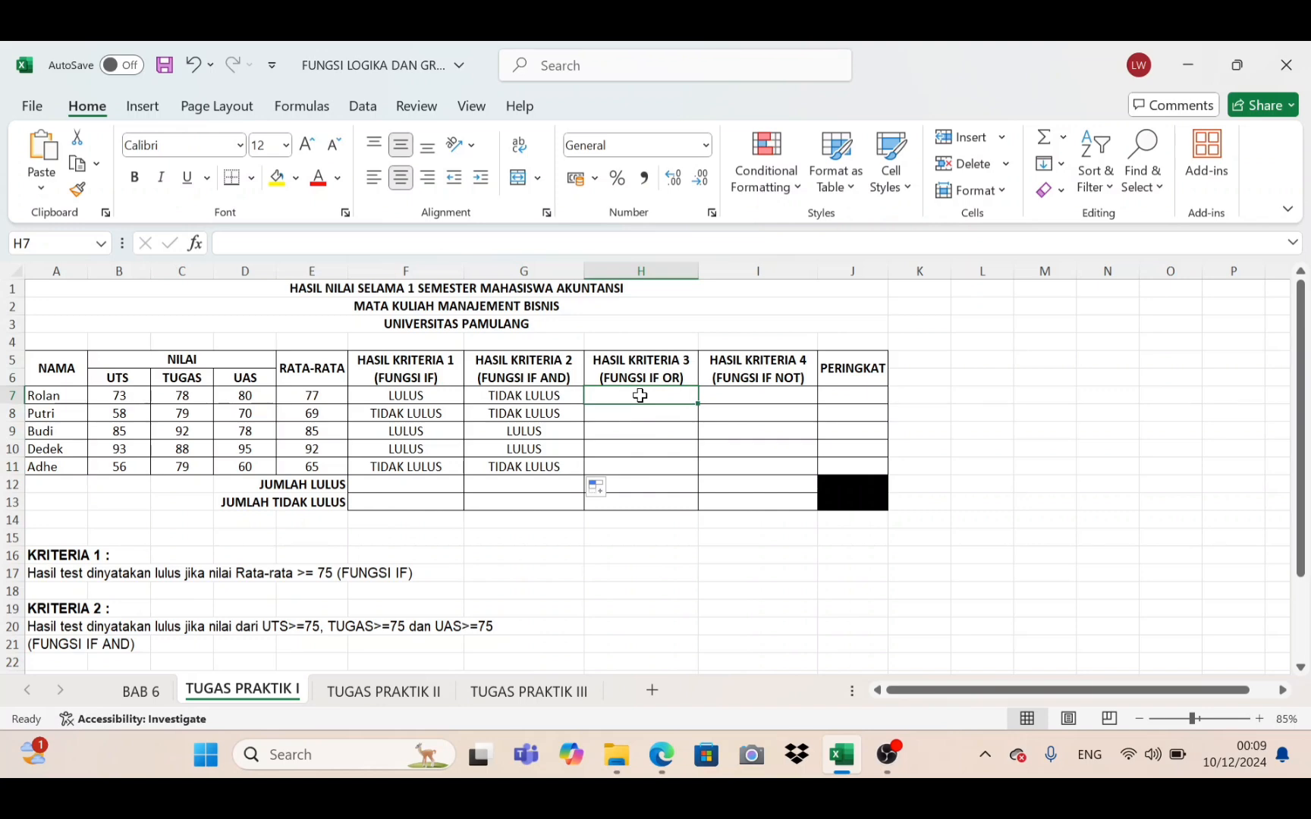
scroll(324, 582, "down", 2)
scroll(324, 582, "down", 1)
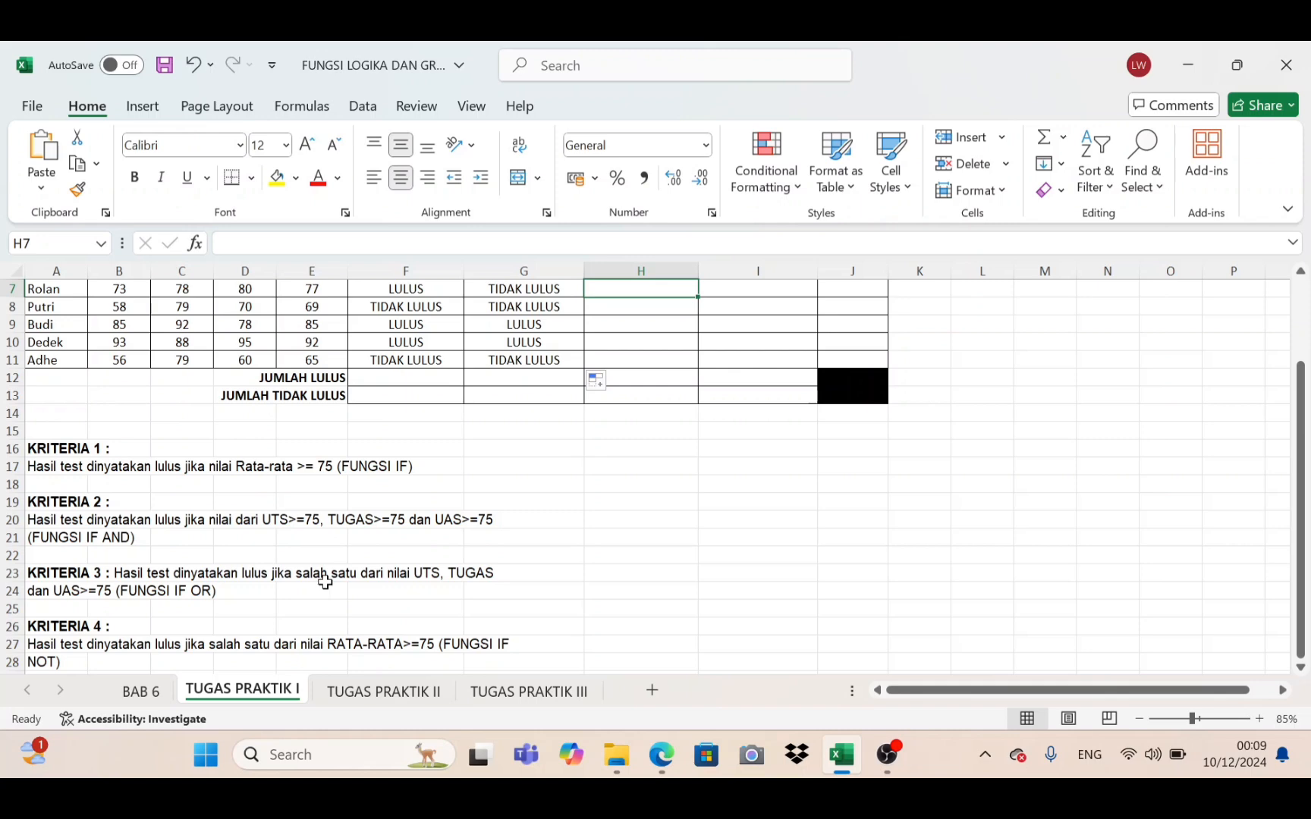
scroll(324, 582, "up", 3)
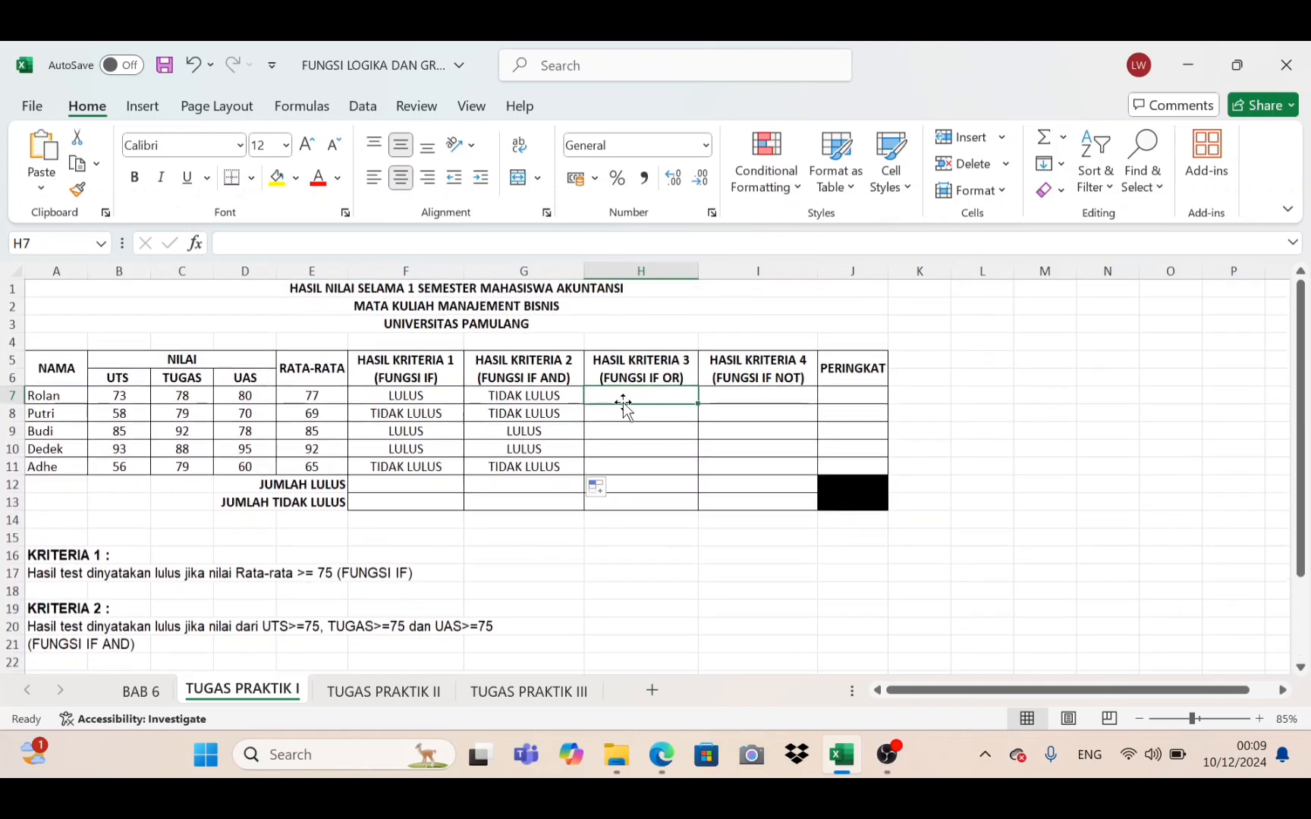
type("=IF(")
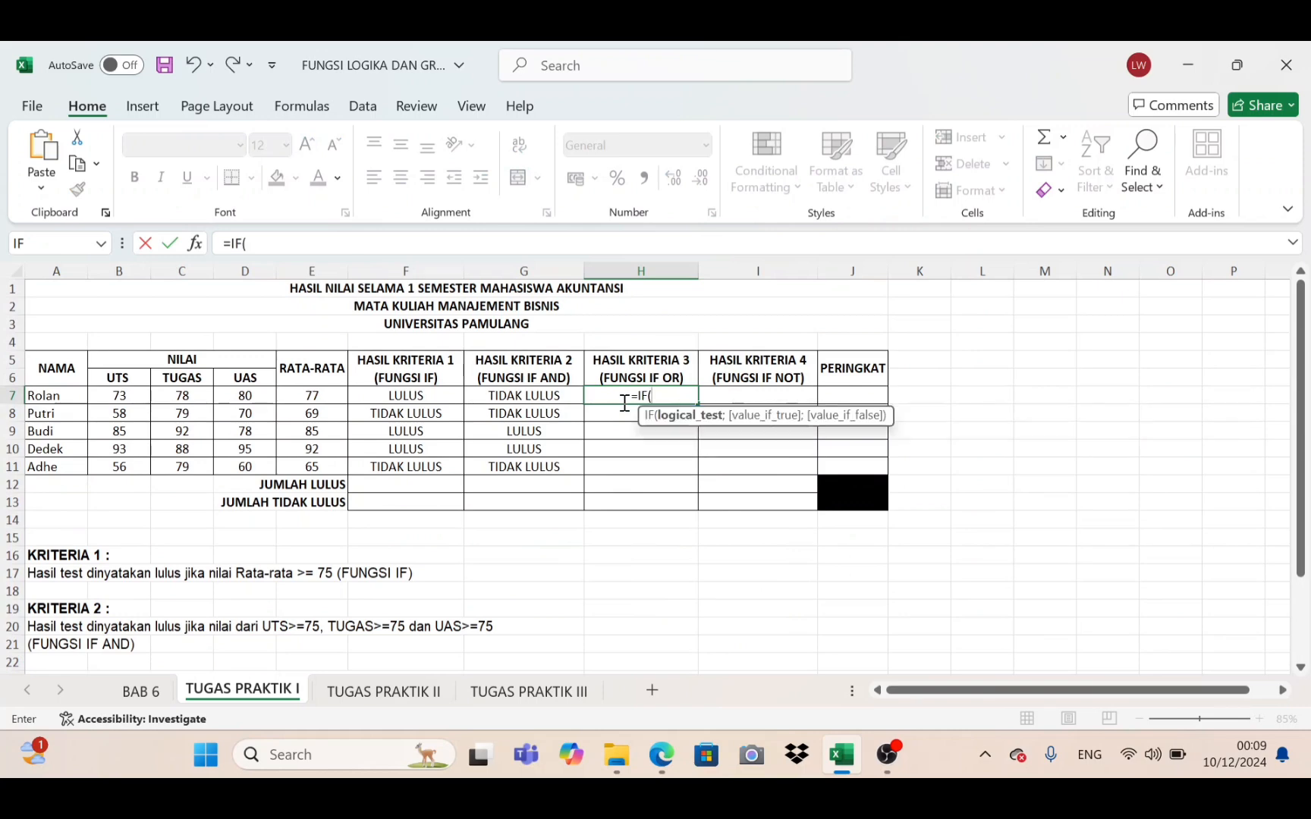
type("OR")
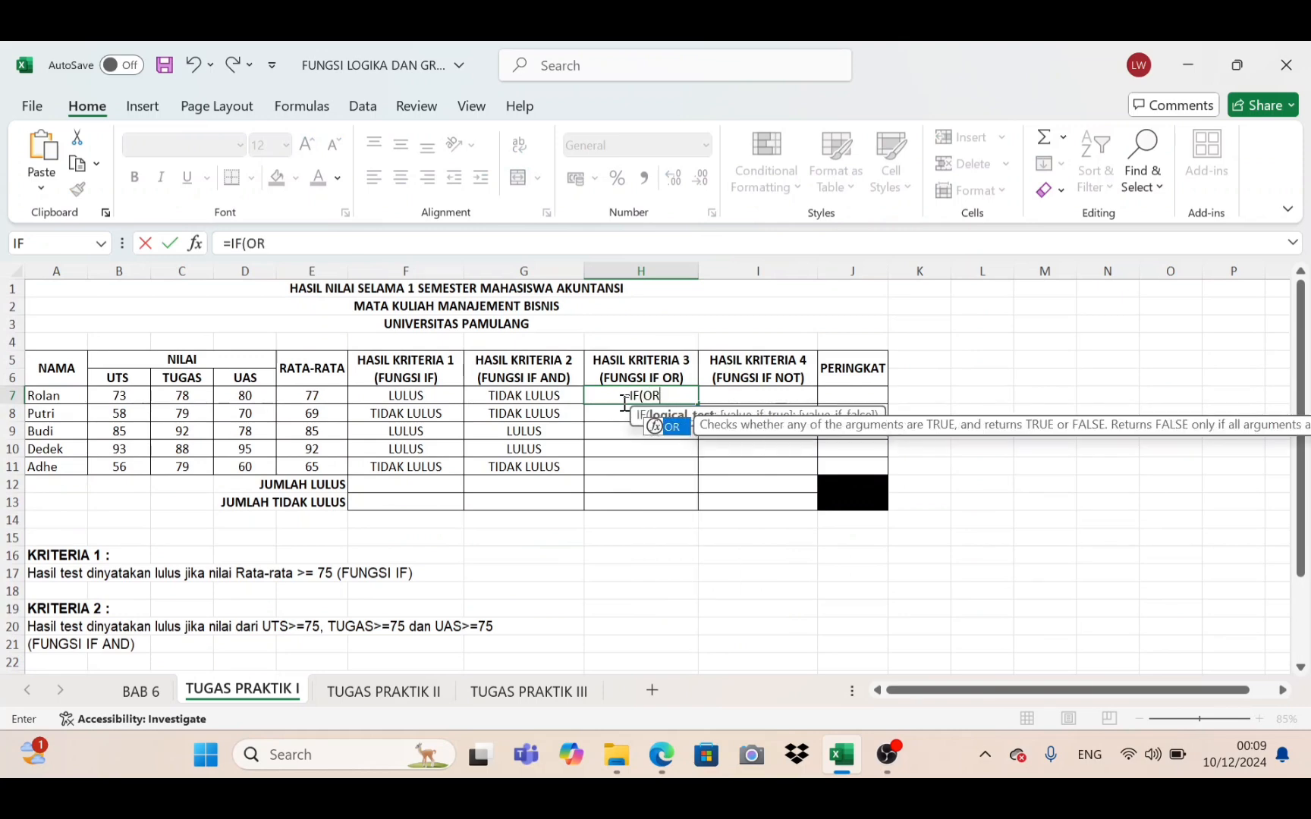
type("(")
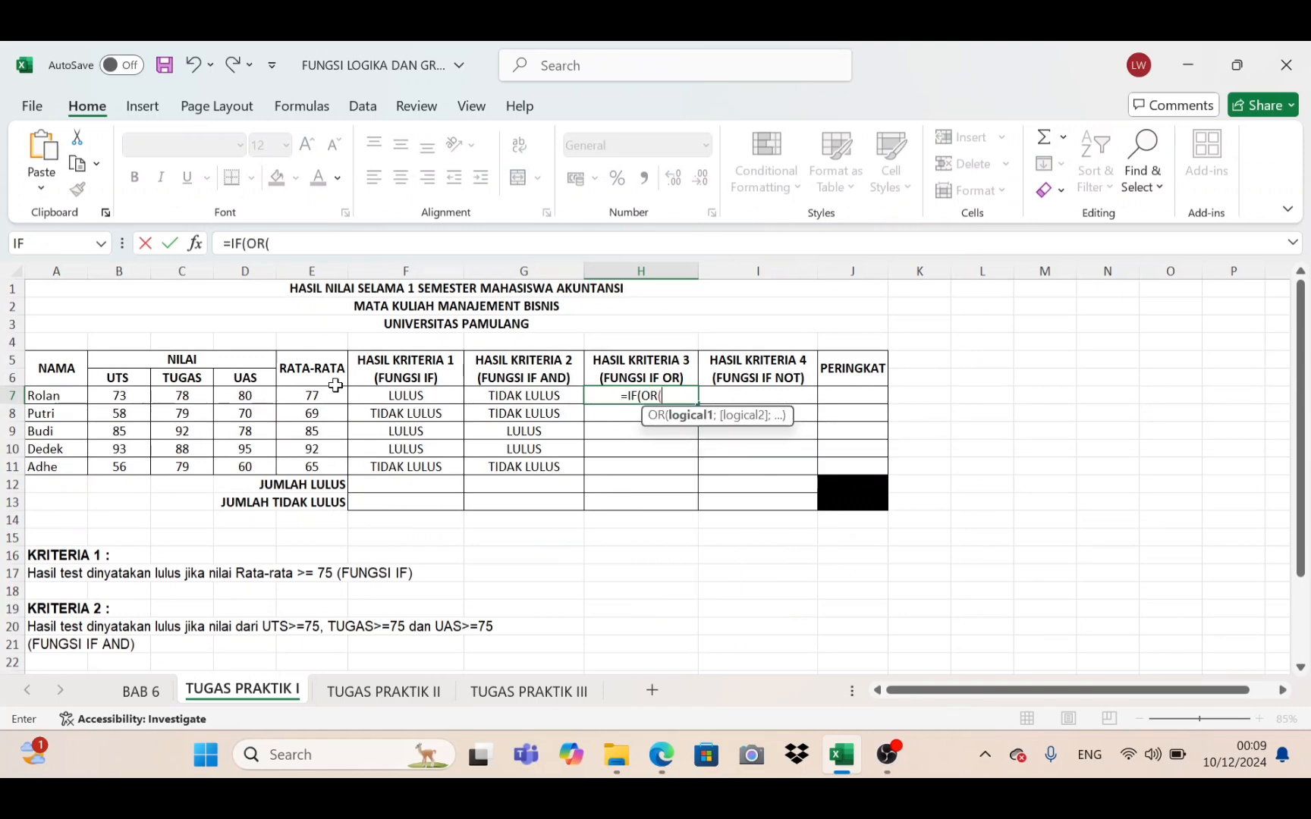
left_click(132, 395)
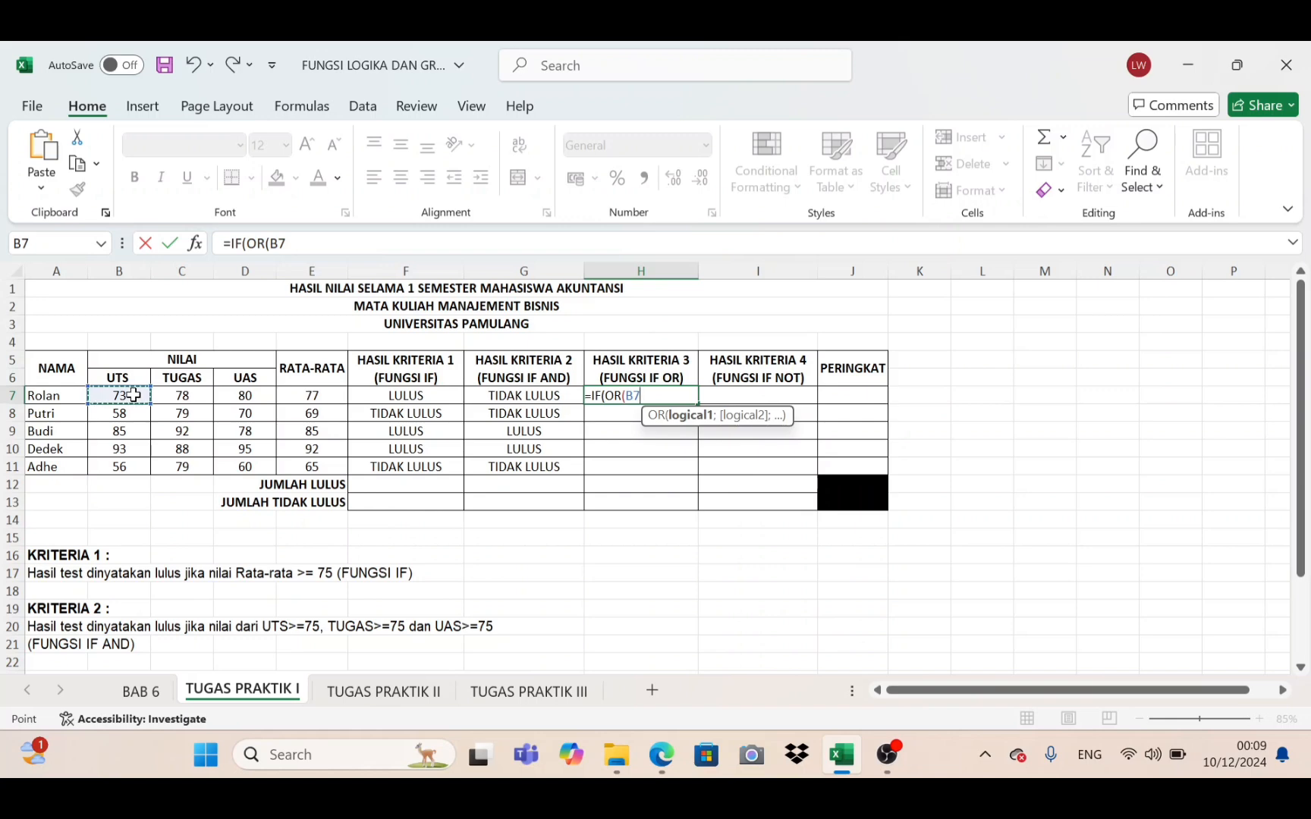
type(">=75;")
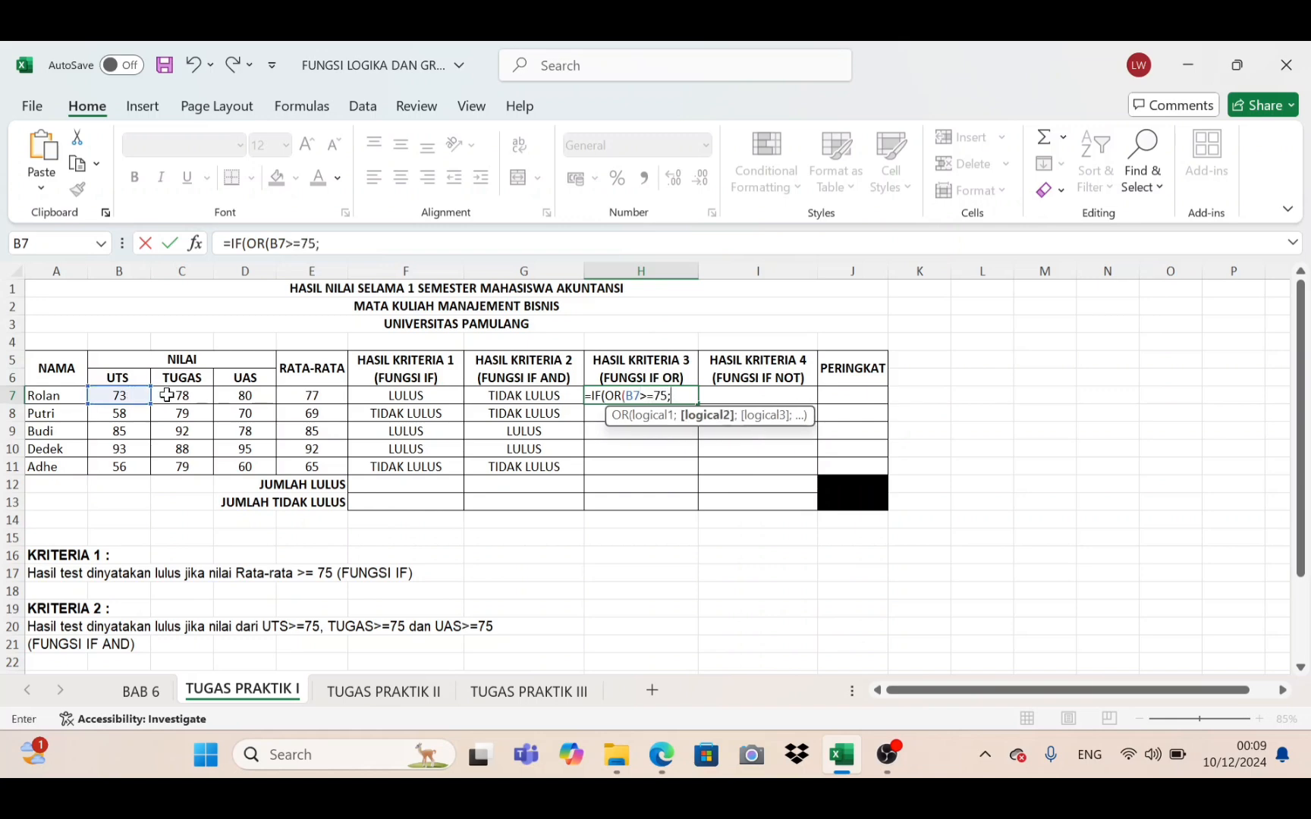
Step: Add the conditions C7>=75 and D7>=75 to the OR test in H7 and close the test
left_click(166, 395)
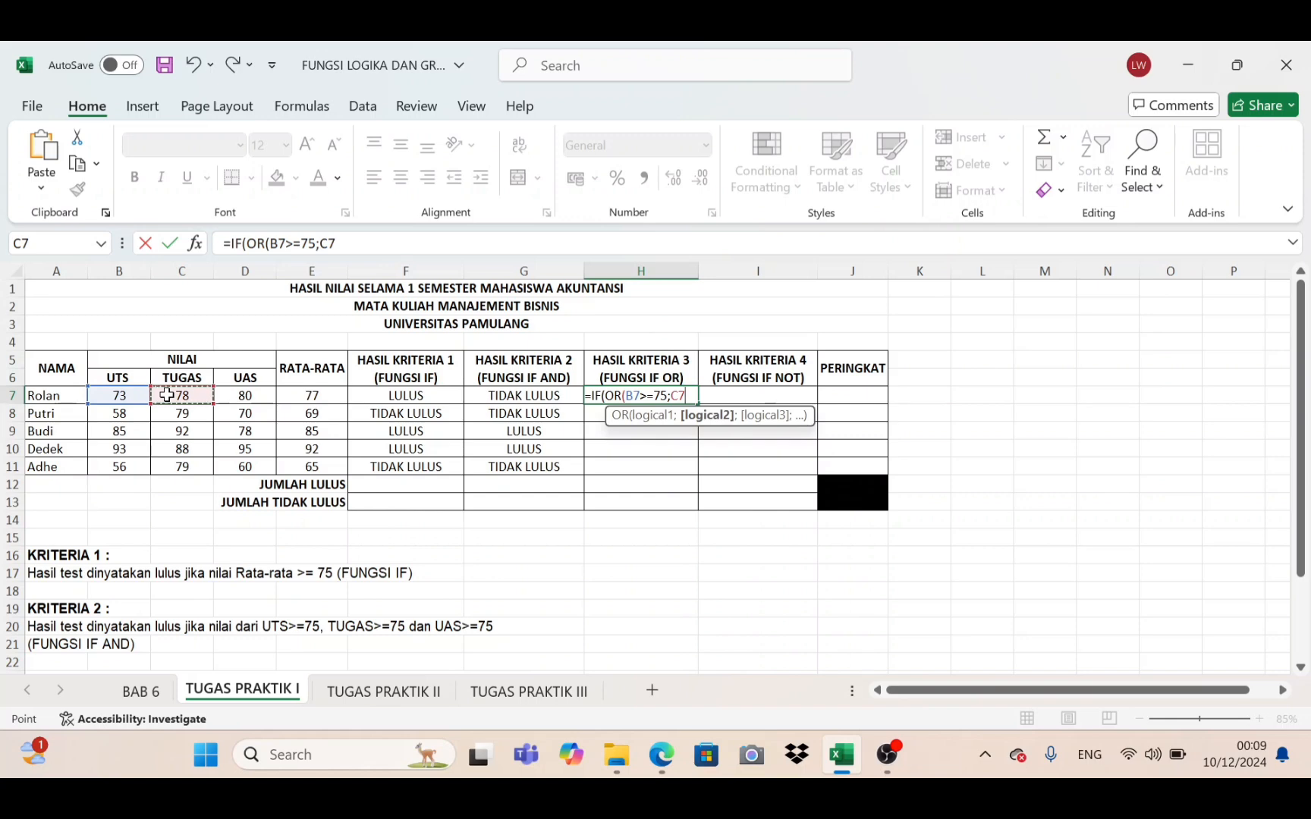
type(">=75")
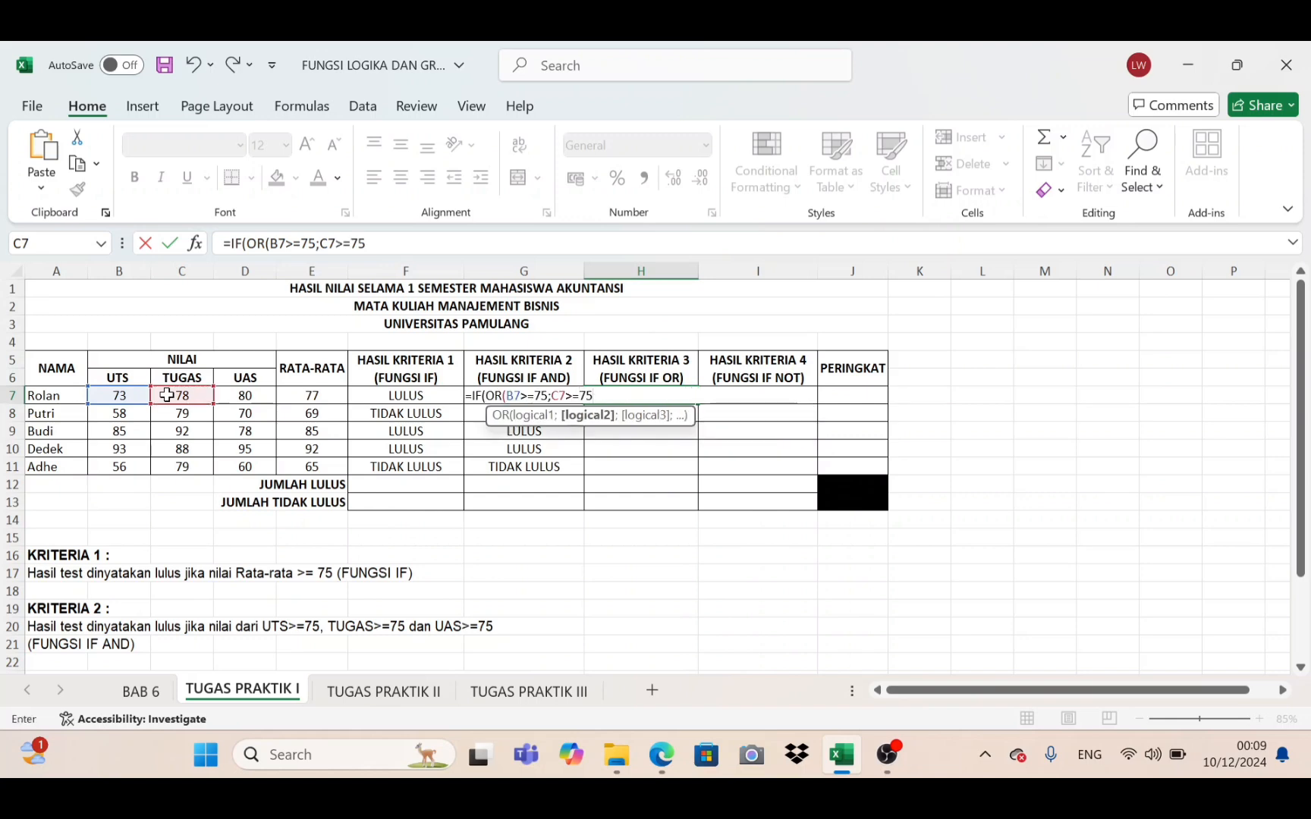
type(";")
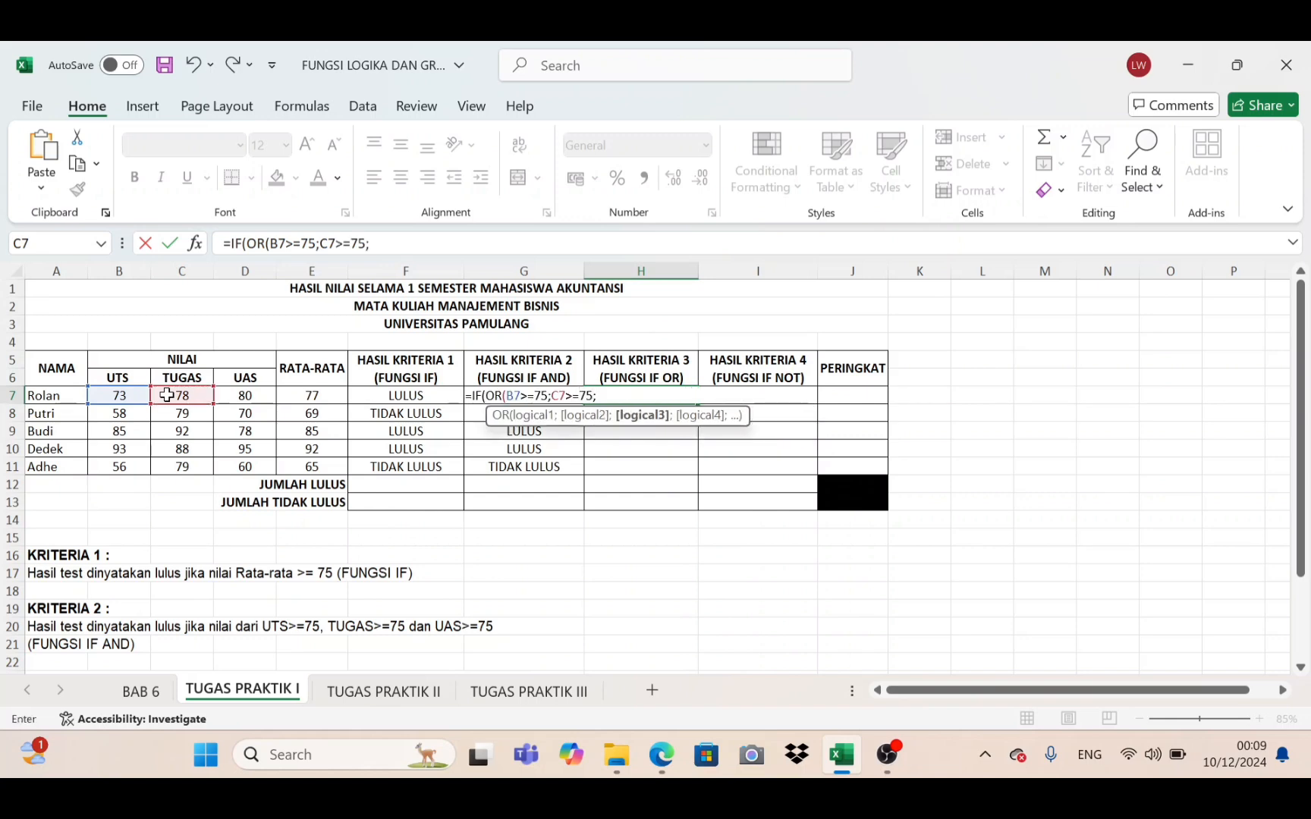
left_click(243, 402)
type(">=75")
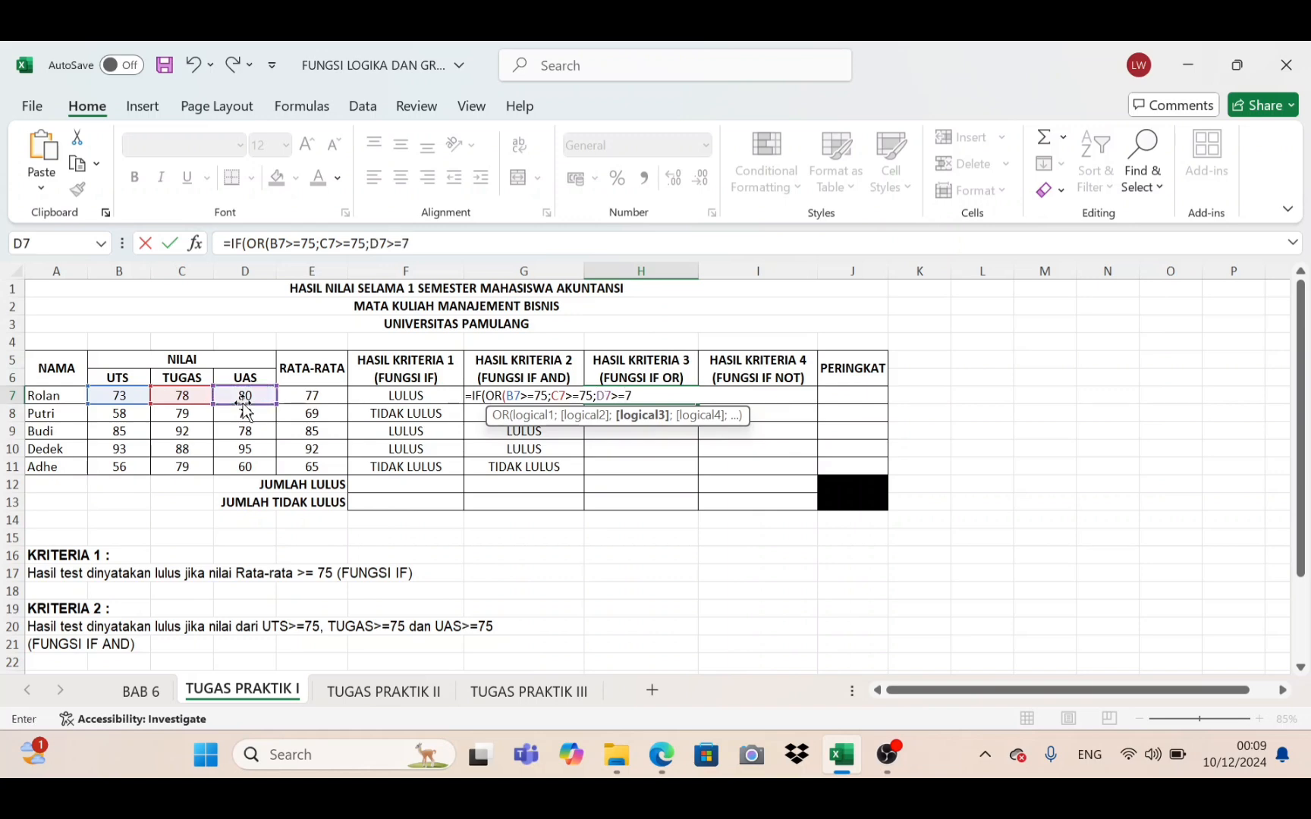
type(");")
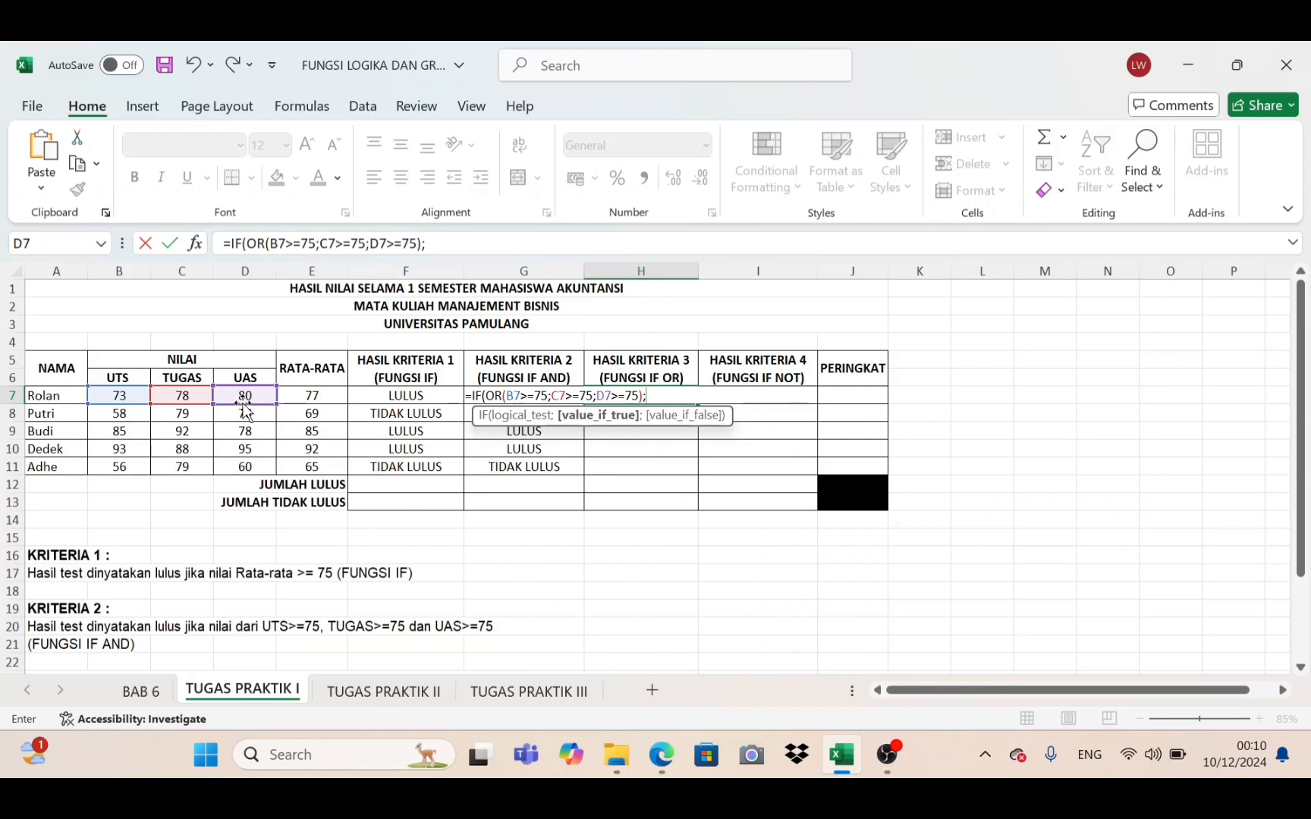
Step: Finish the H7 formula with "LULUS";"TIDAK LULUS" as its results, enter it and fill it down to H11
type("\"LULUS\";\"T")
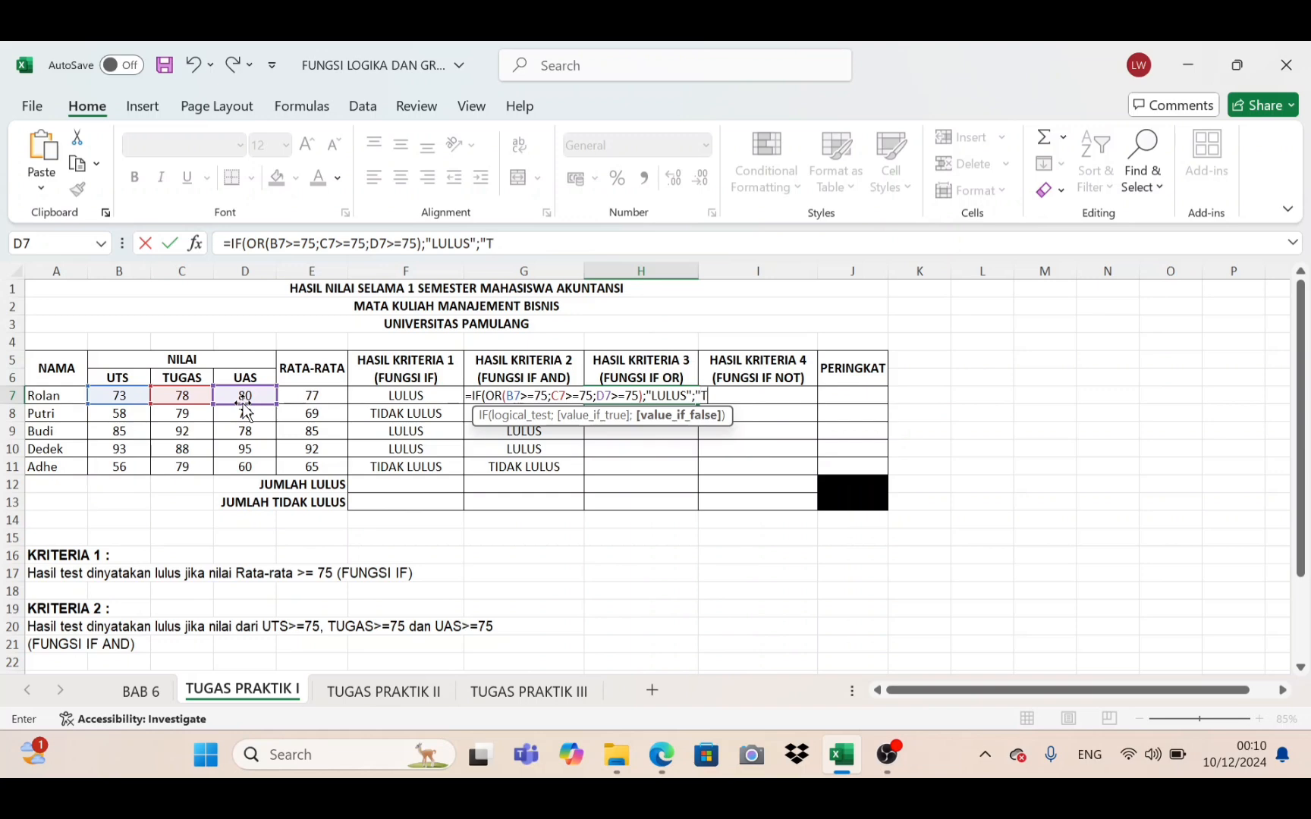
type("IDAK LU")
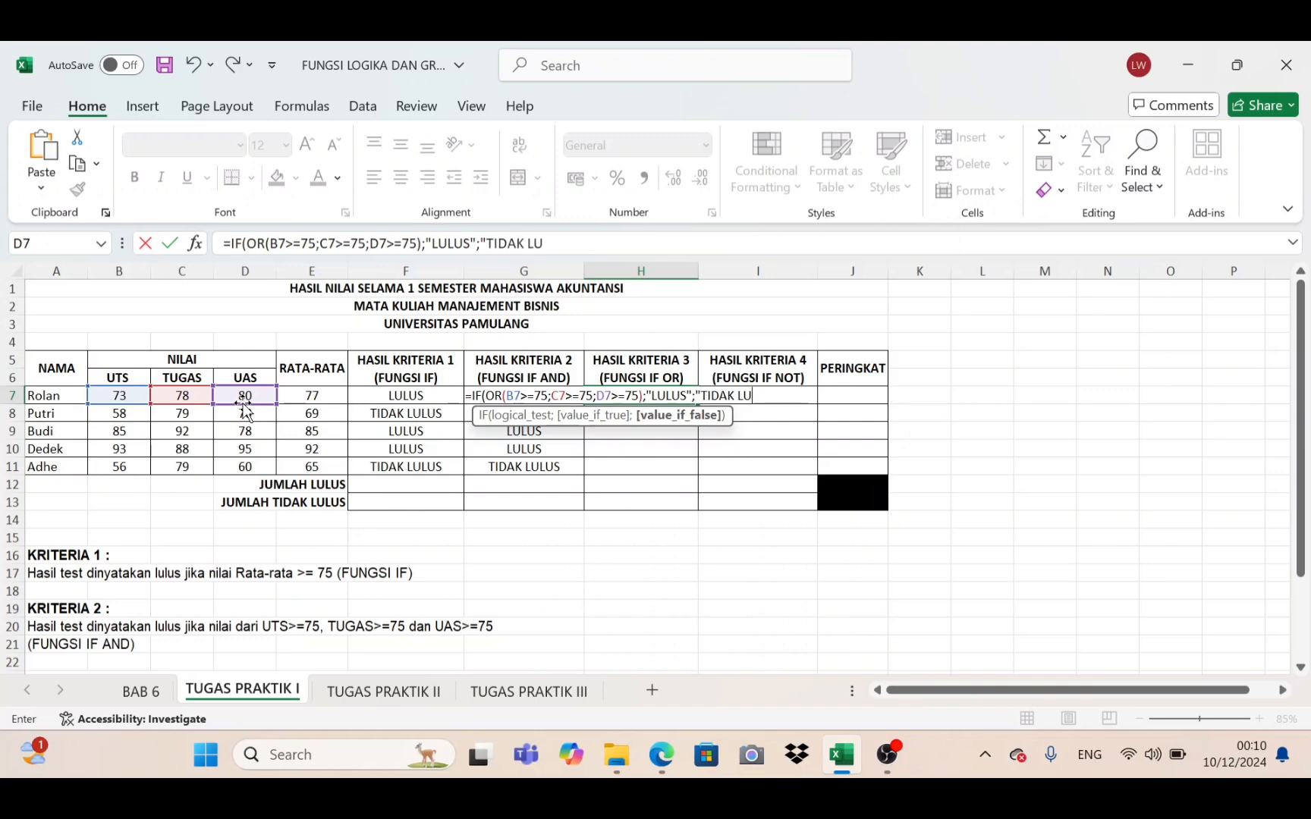
type("LUS\")")
key("Return")
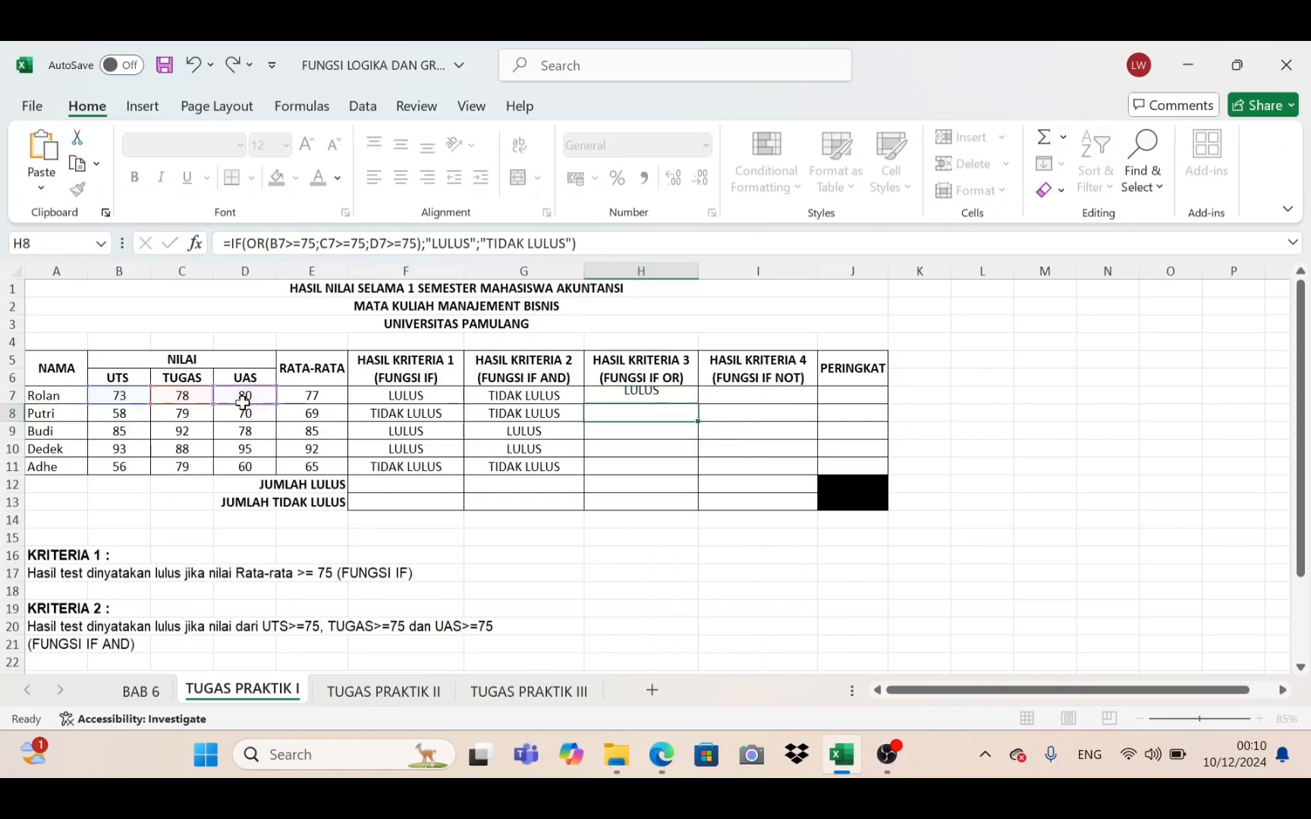
left_click(599, 392)
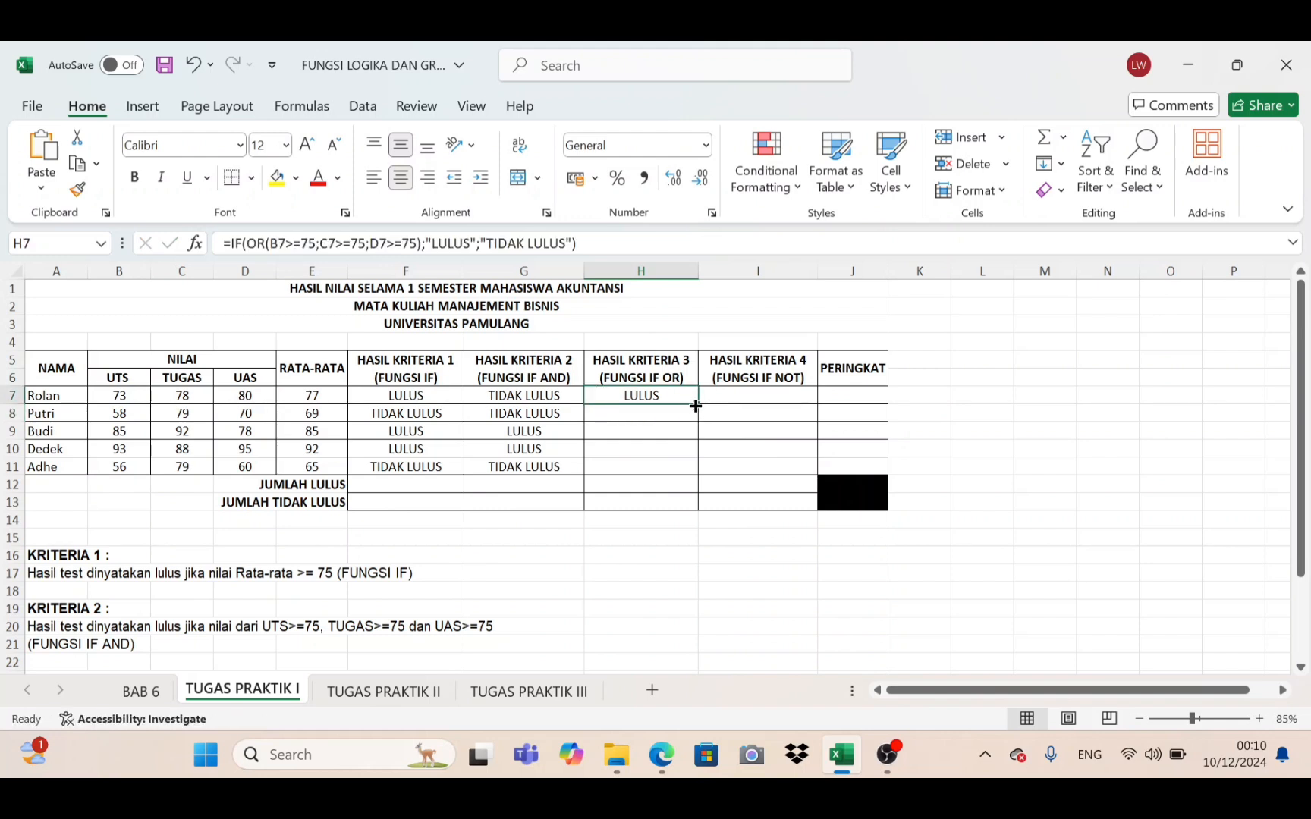
left_click_drag(697, 404, 691, 468)
Step: Check the KRITERIA 4 rule below the table and start the HASIL KRITERIA 4 formula in I7 with =IF(NOT(E7>75
left_click(764, 396)
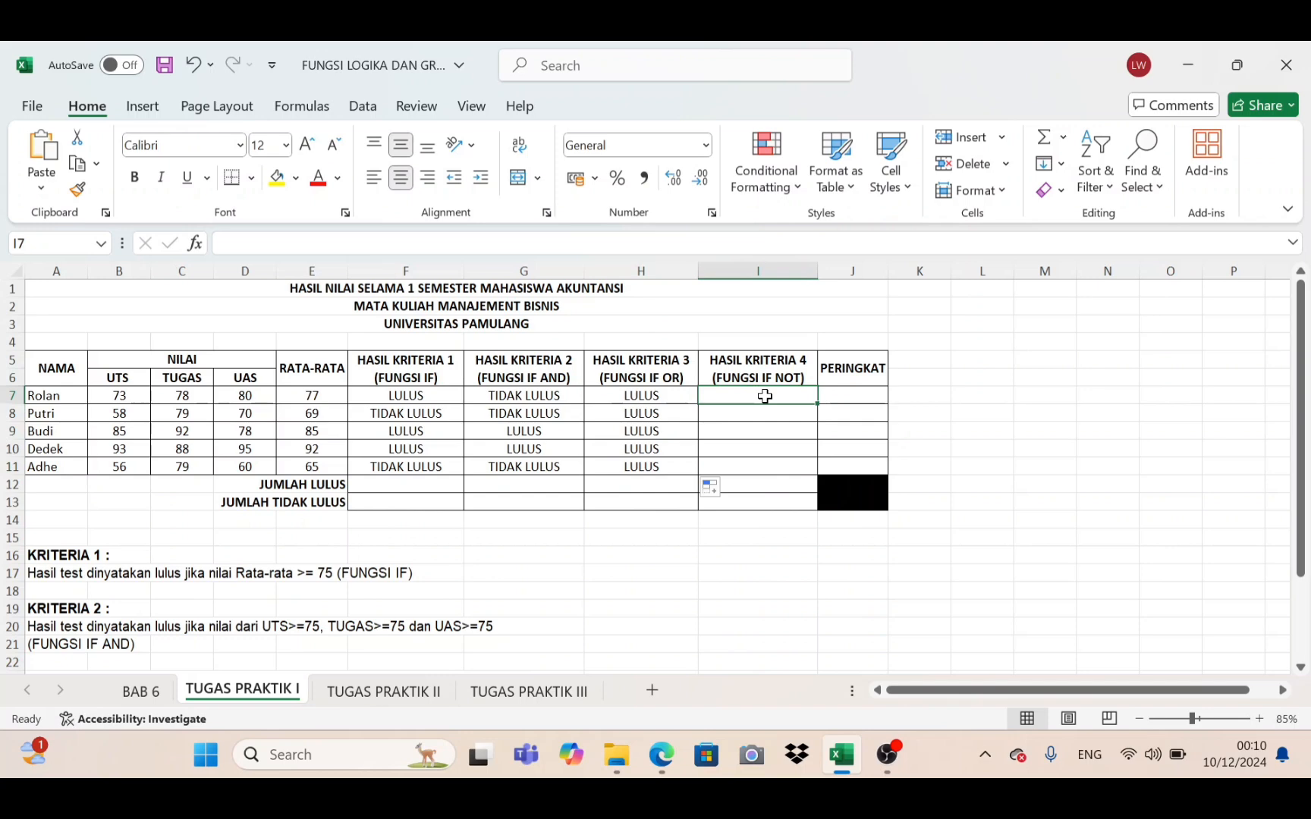
scroll(274, 636, "down", 3)
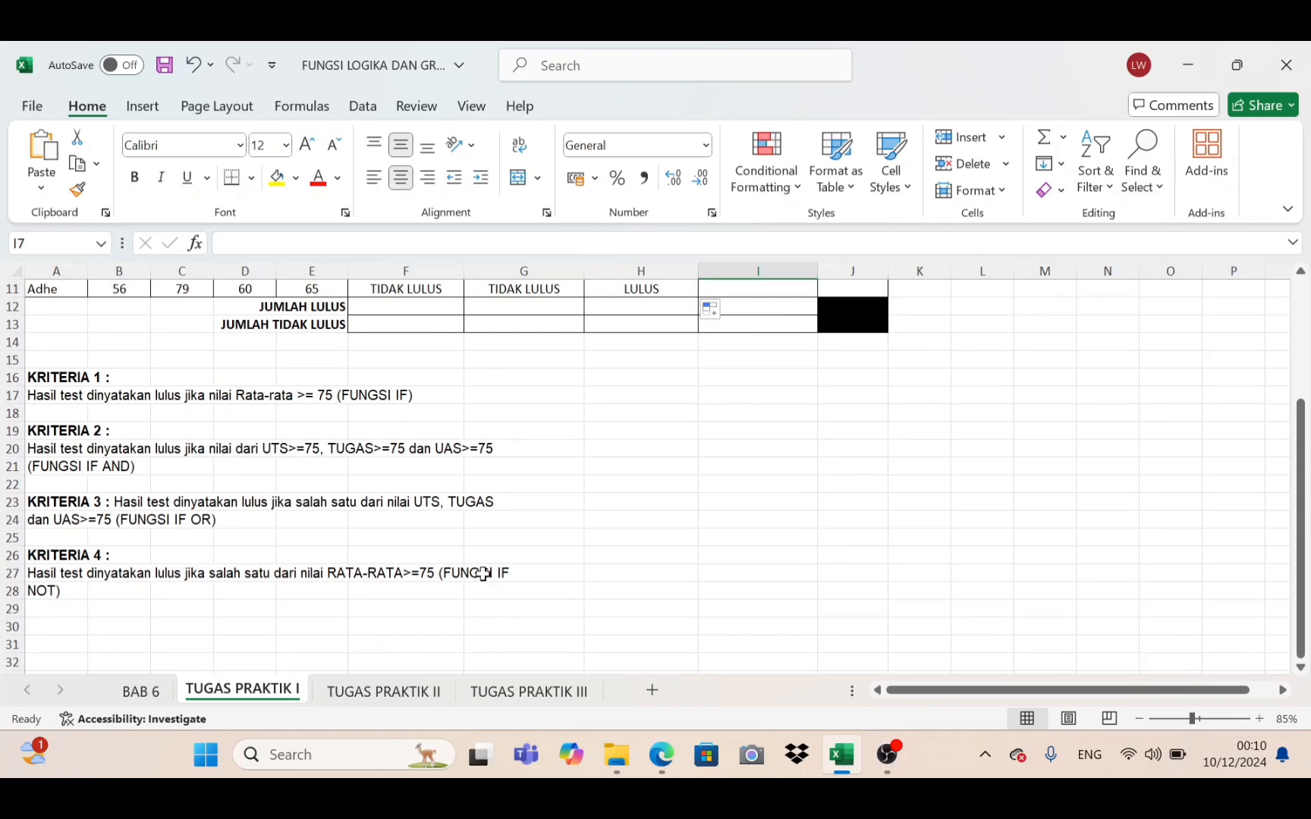
scroll(717, 463, "up", 3)
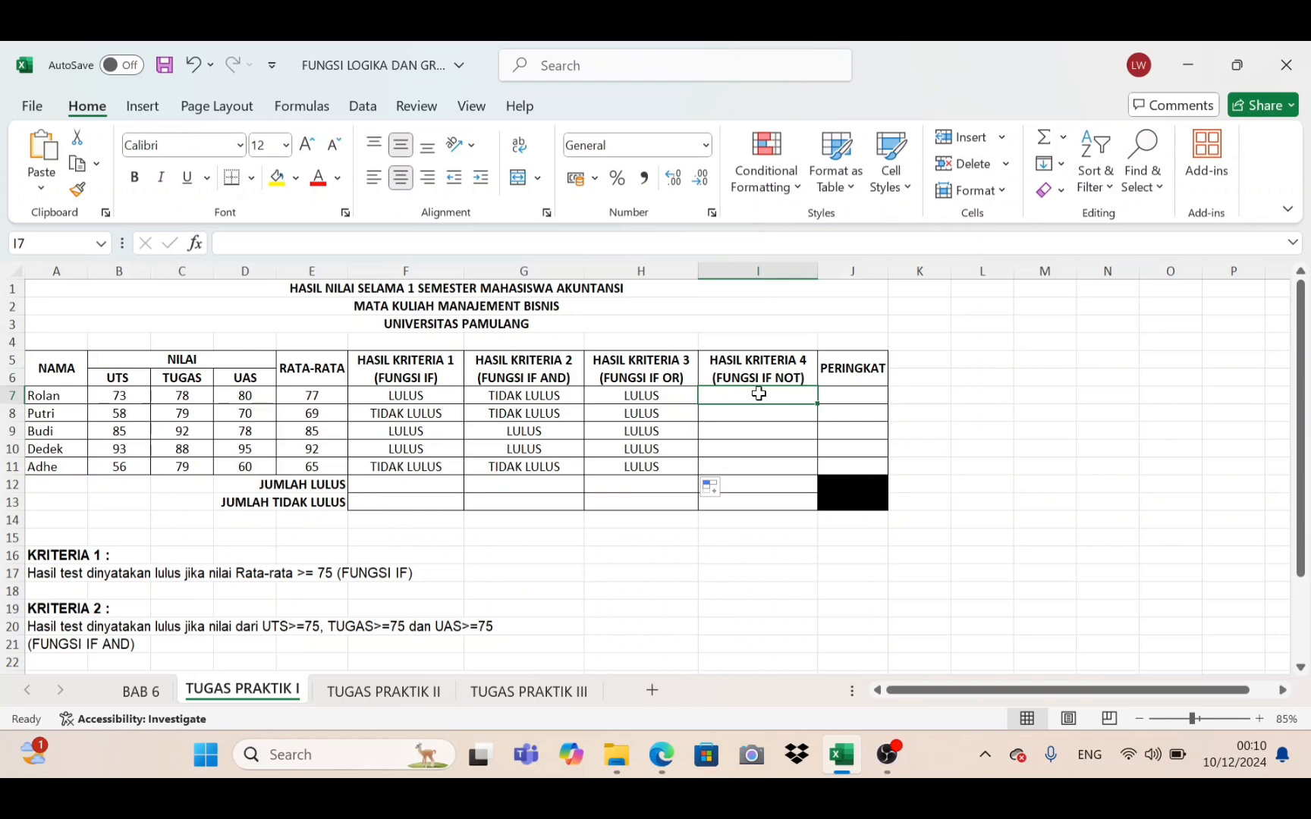
type("=IF(O")
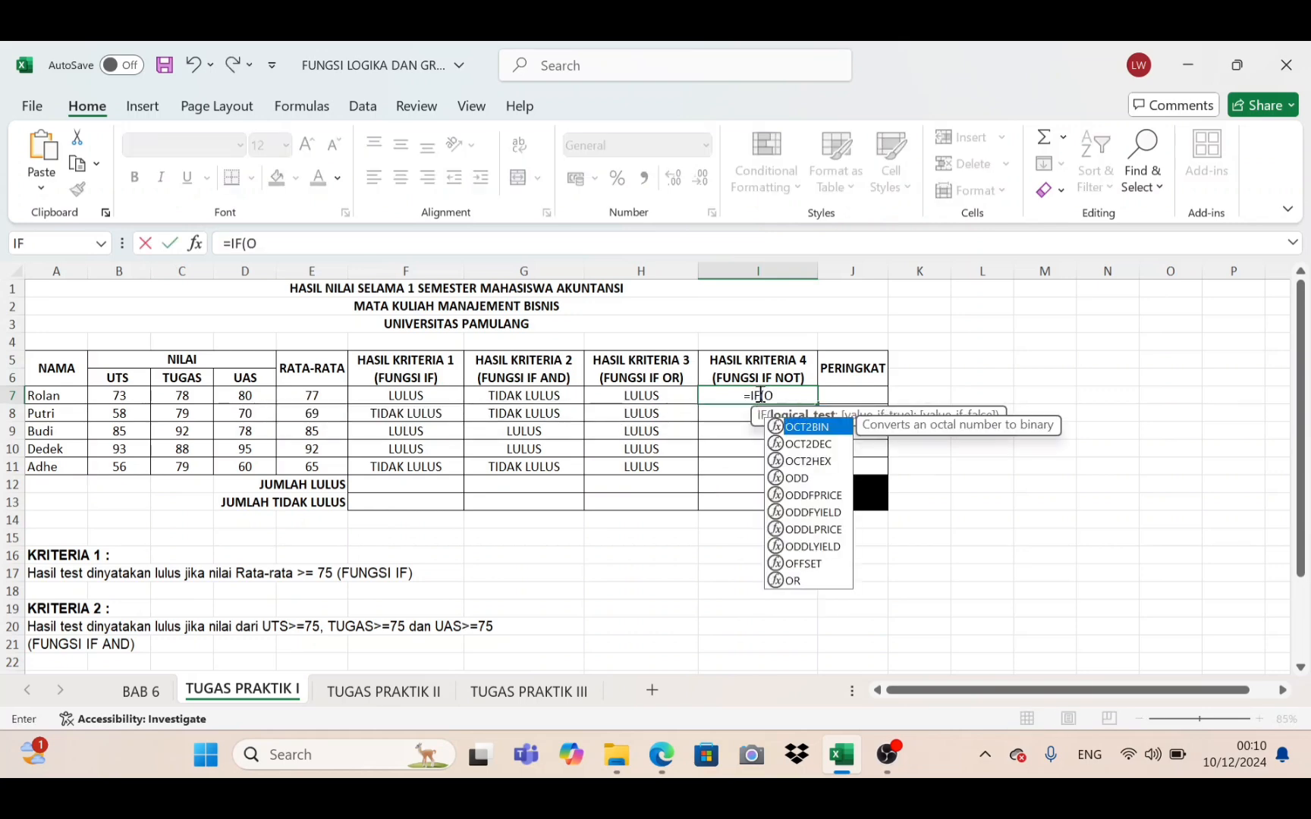
key("BackSpace")
type("NOT")
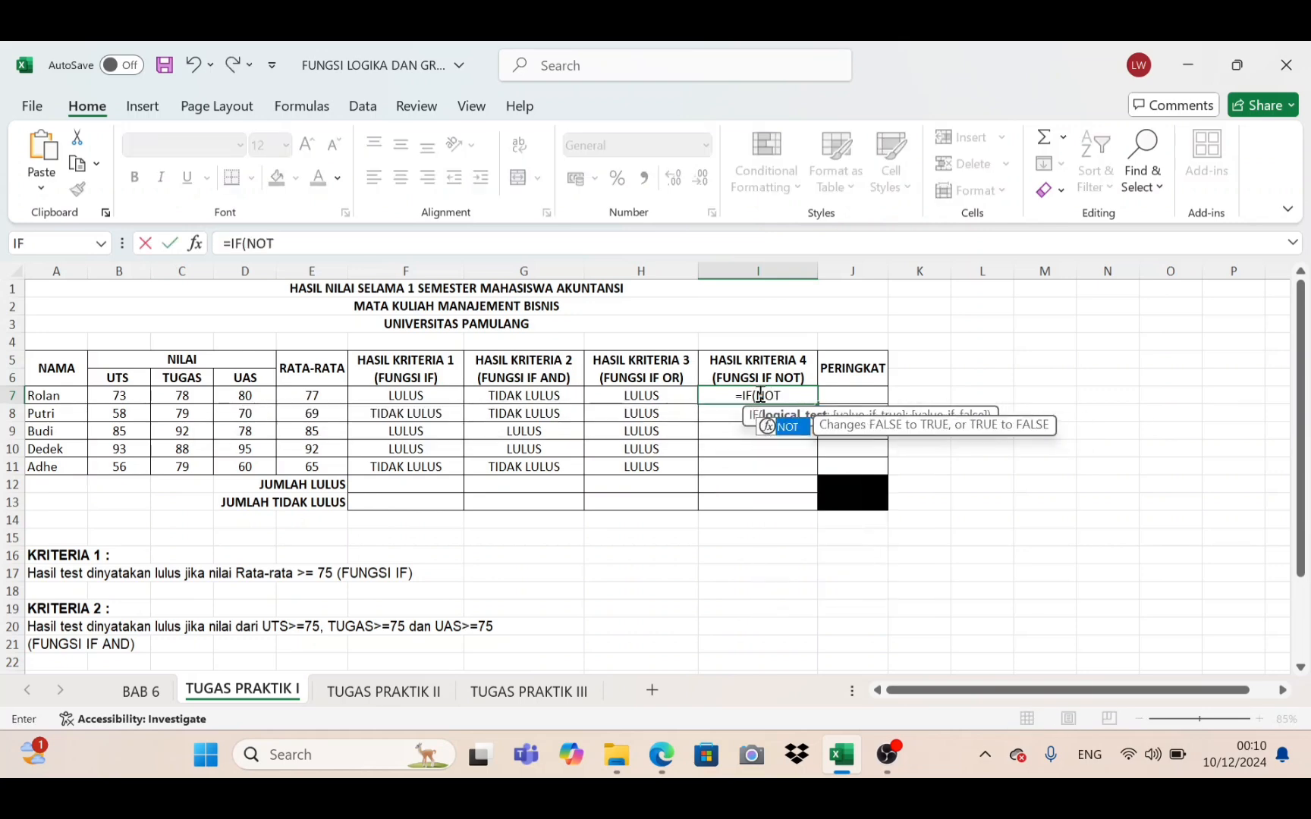
type("(")
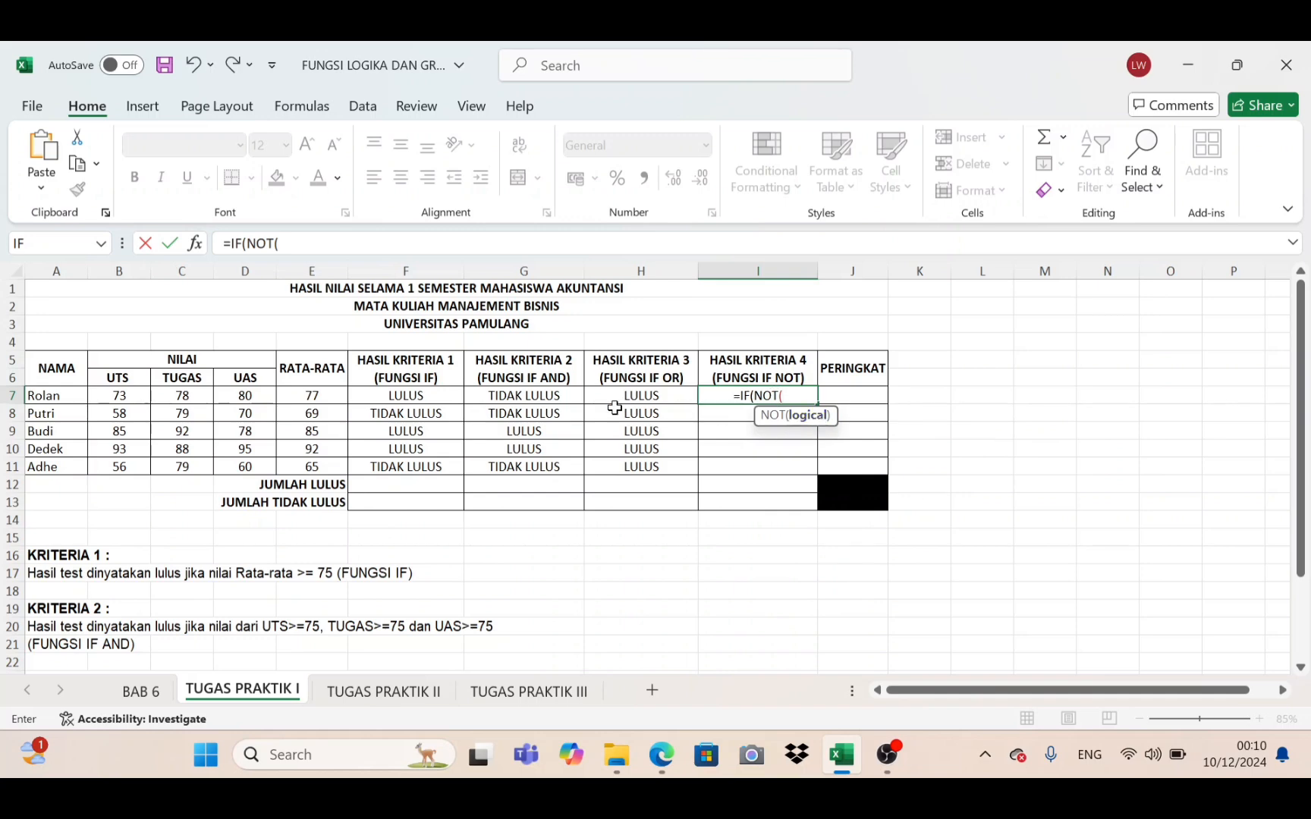
left_click(315, 398)
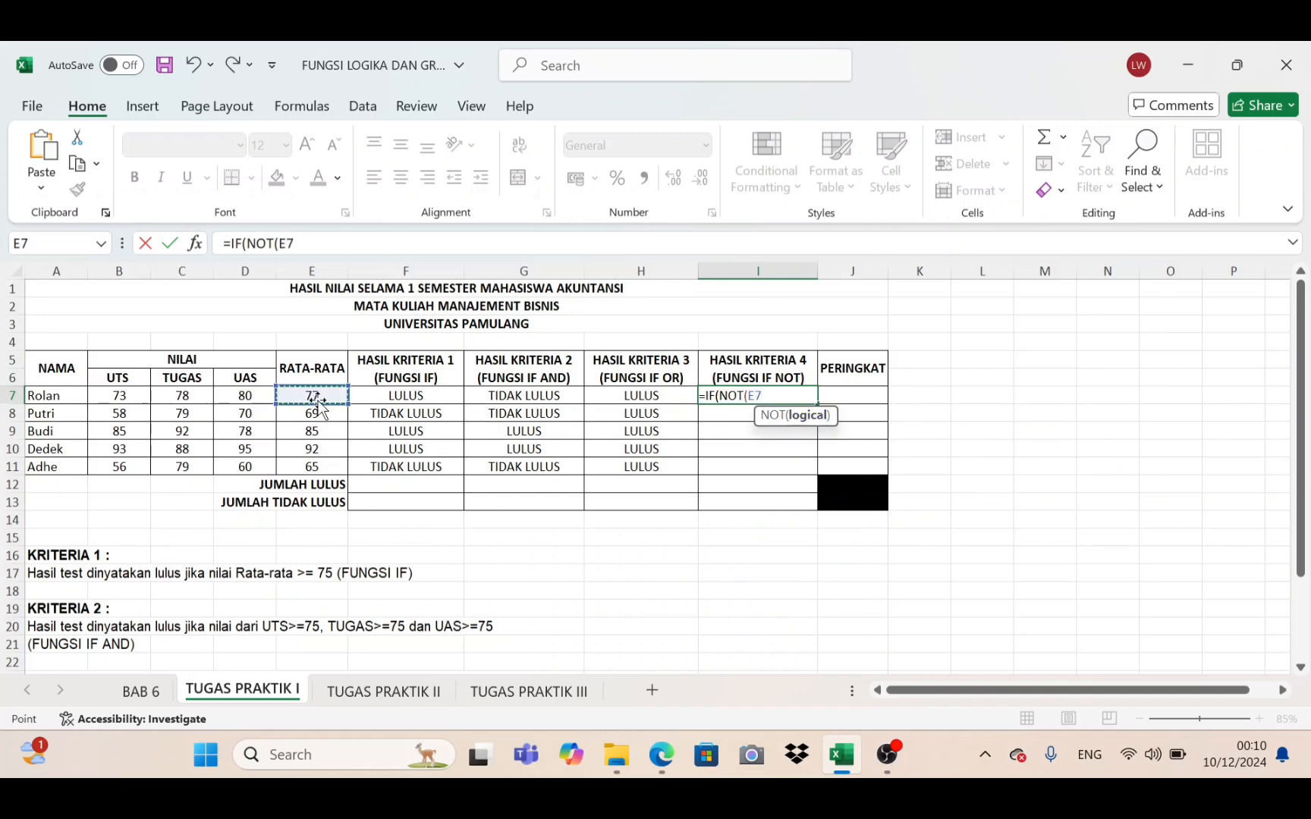
type(">75")
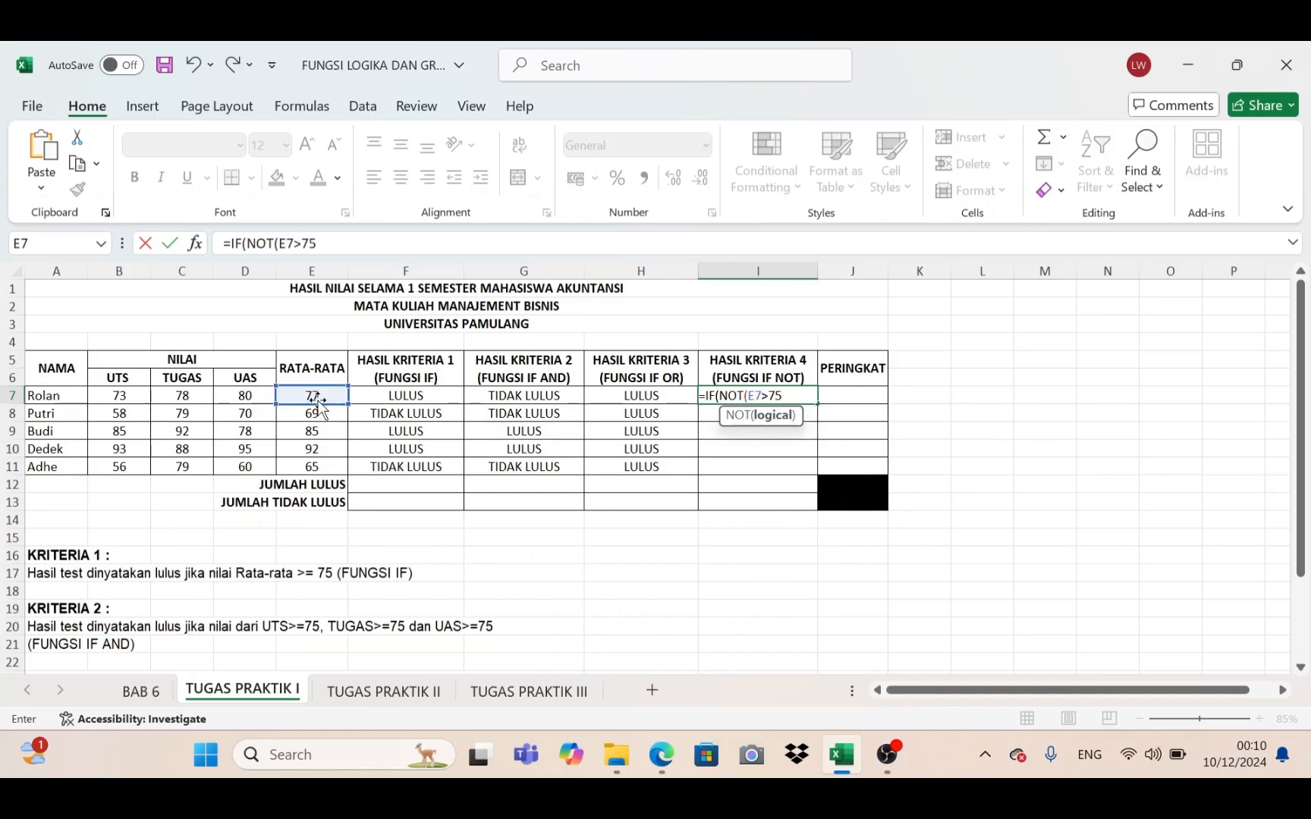
Step: Add "LULUS";"TIDAK LULUS" as the results in the I7 formula and try to enter it
type(")")
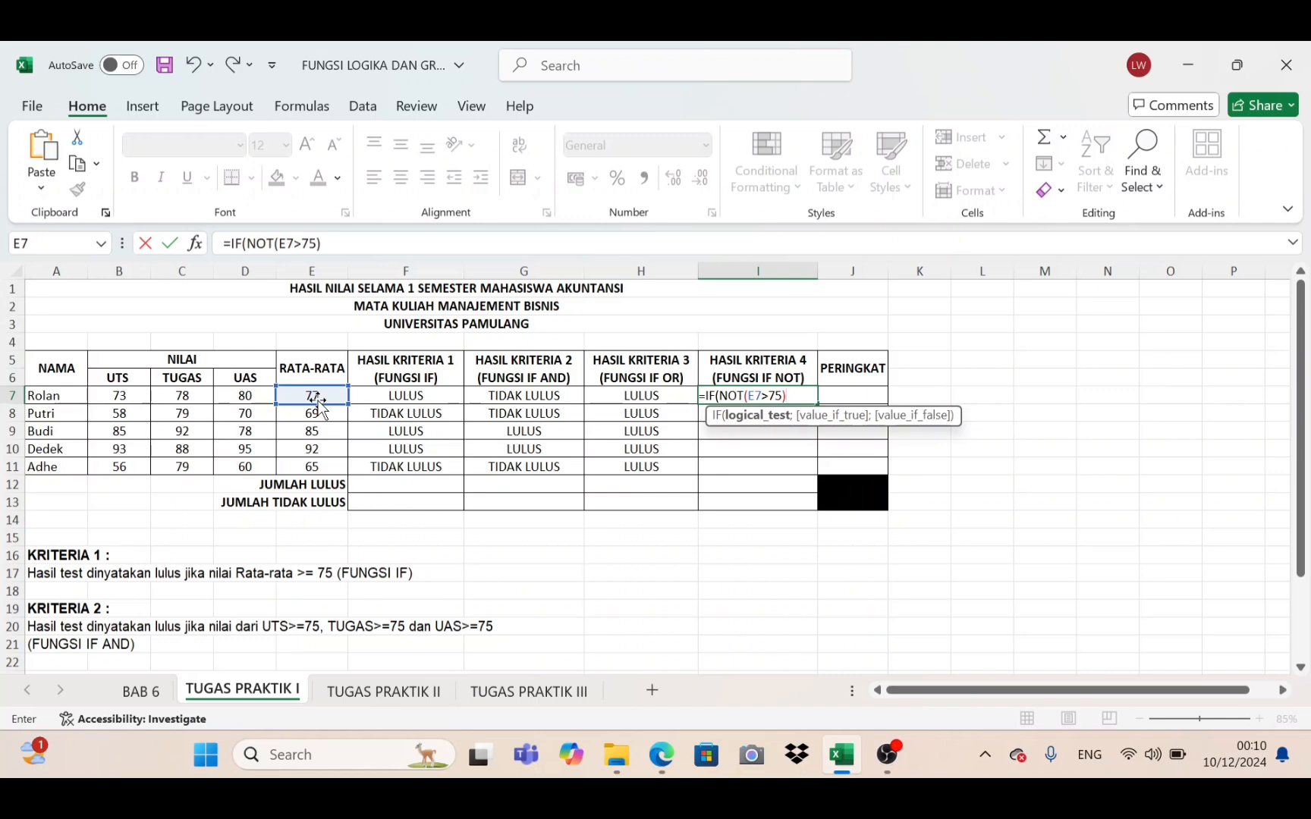
key("BackSpace")
type(";")
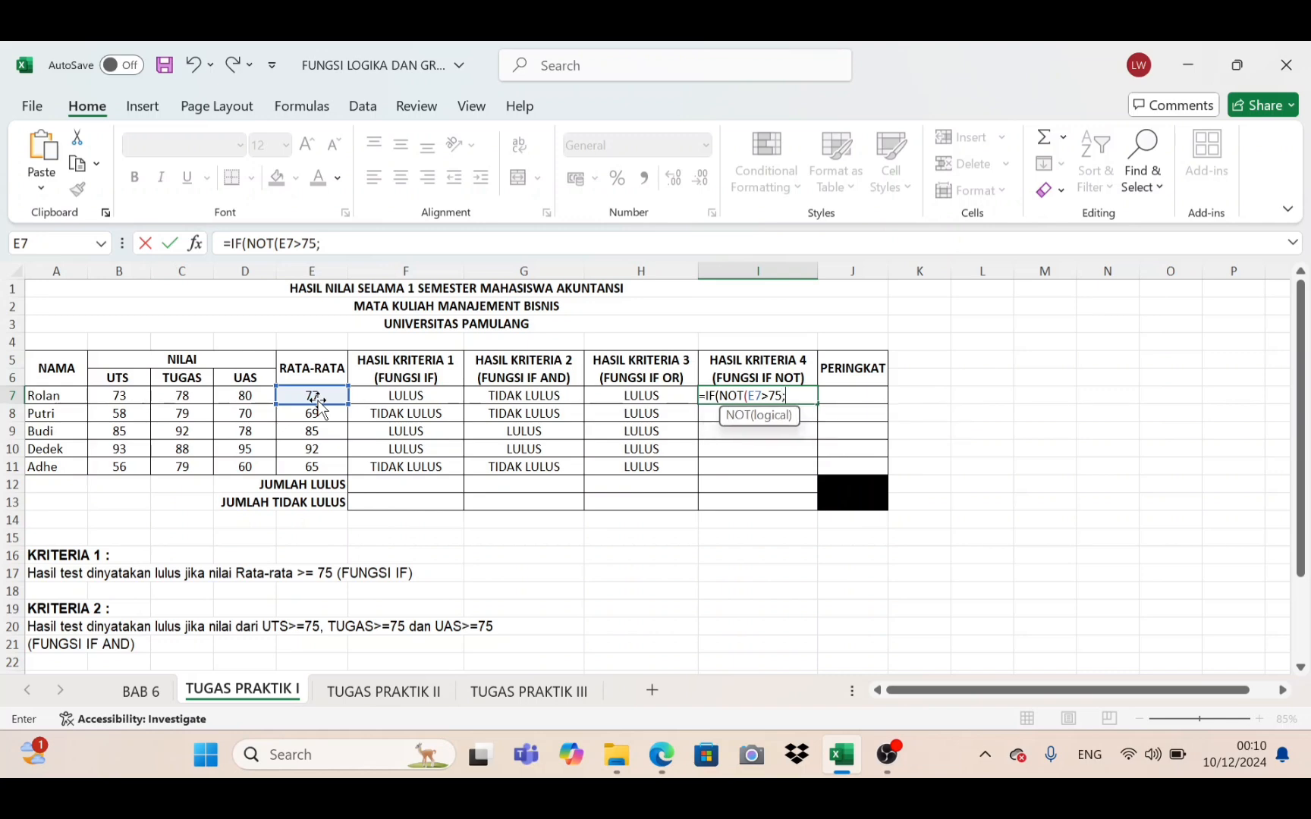
type("\"LULUS")
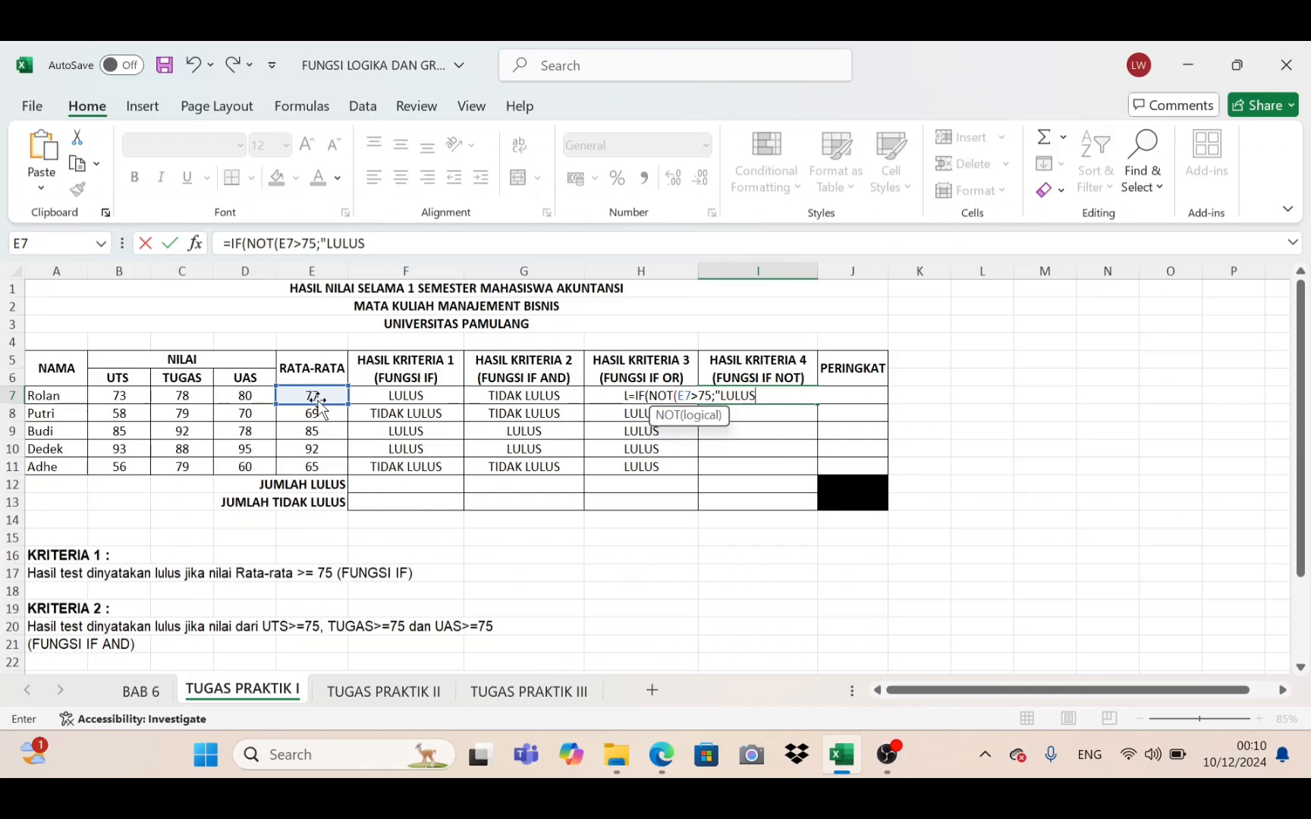
type("\";\"TIDAK LULU")
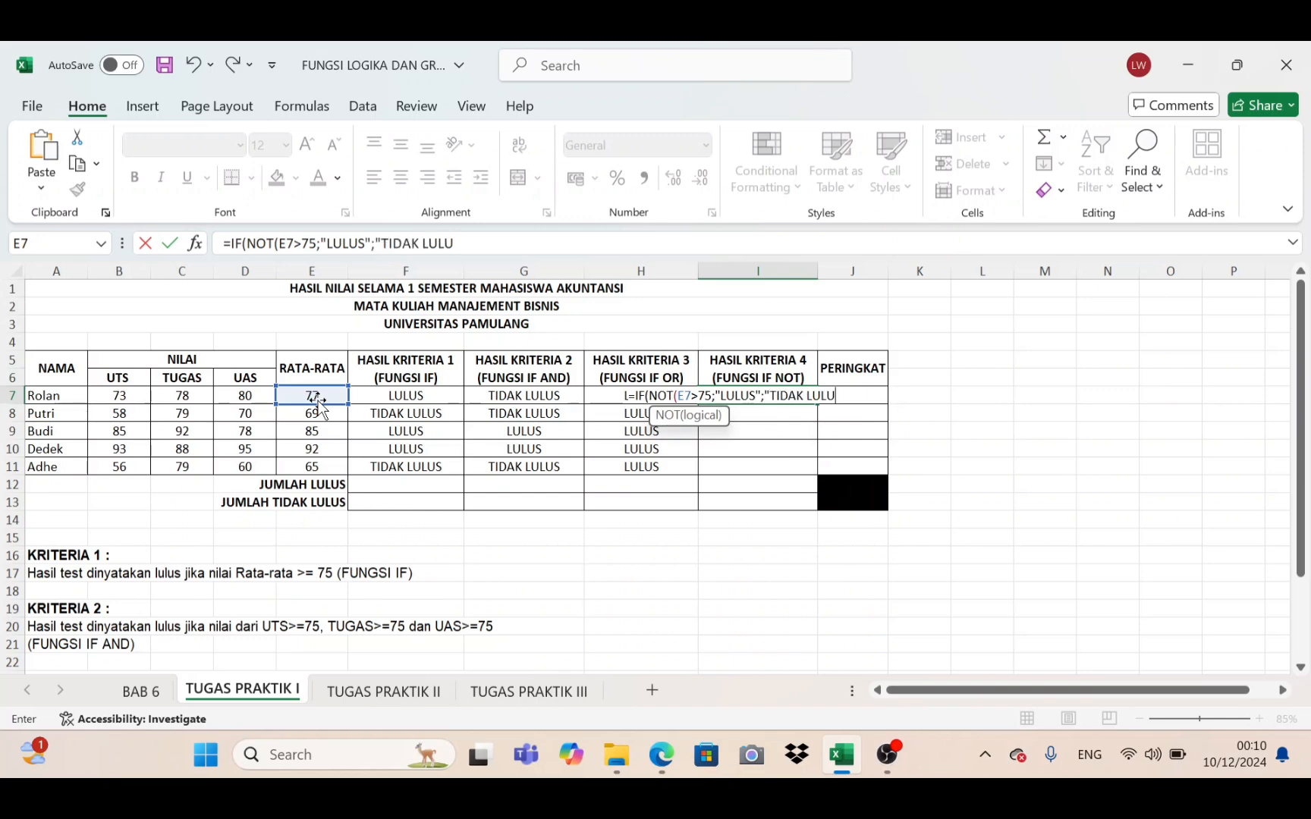
type("S")
type("\")")
key("Return")
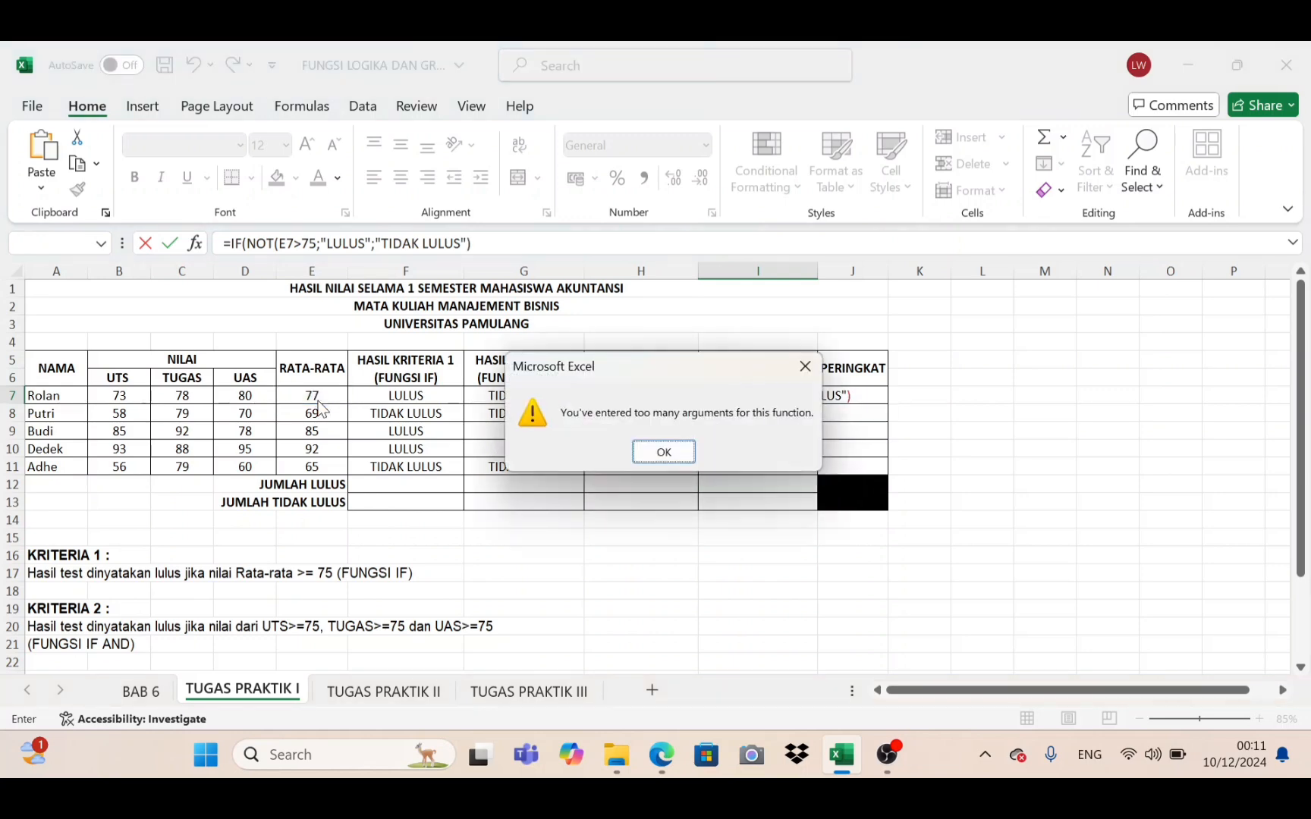
key("Return")
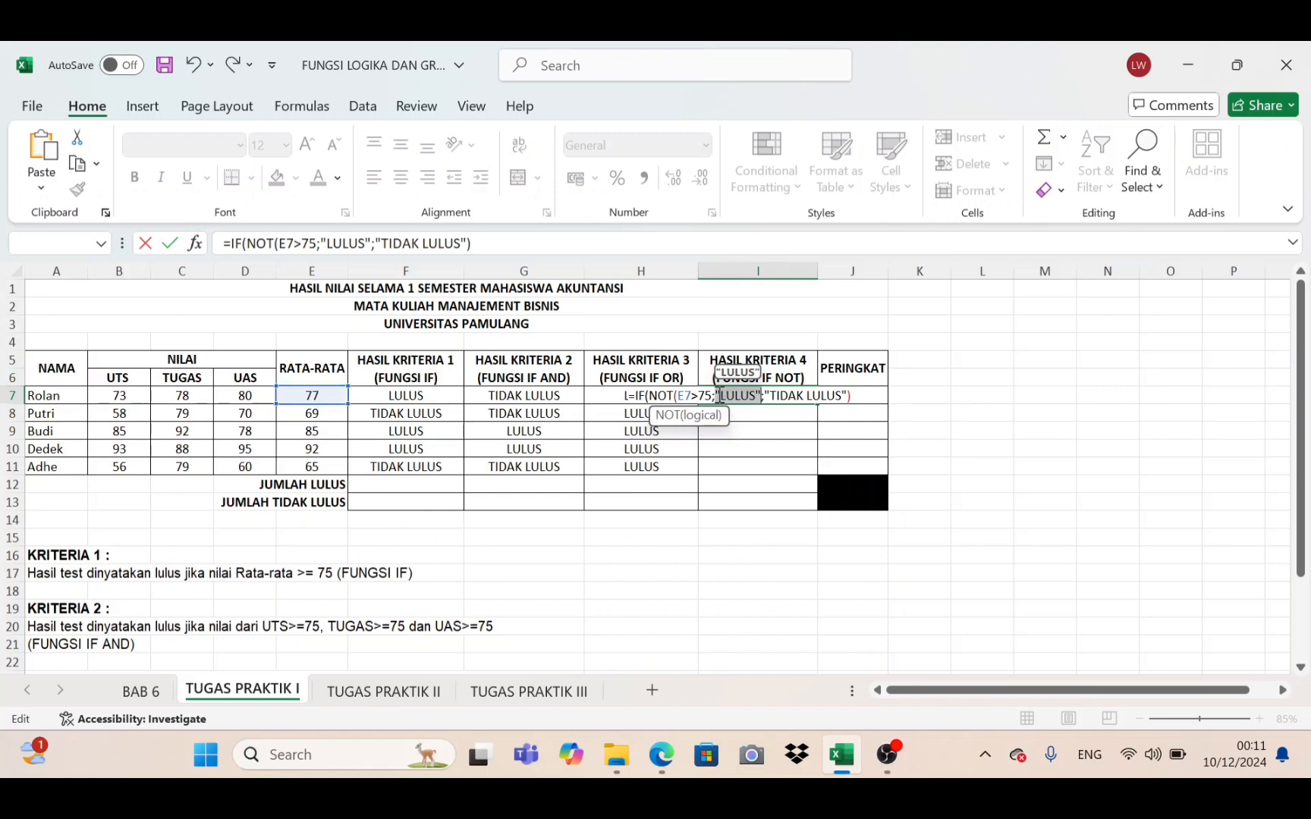
Step: Correct the I7 formula to =IF(NOT(E7>75);"LULUS";"TIDAK LULUS"), enter it and fill it down to I11
key("BackSpace")
key("BackSpace")
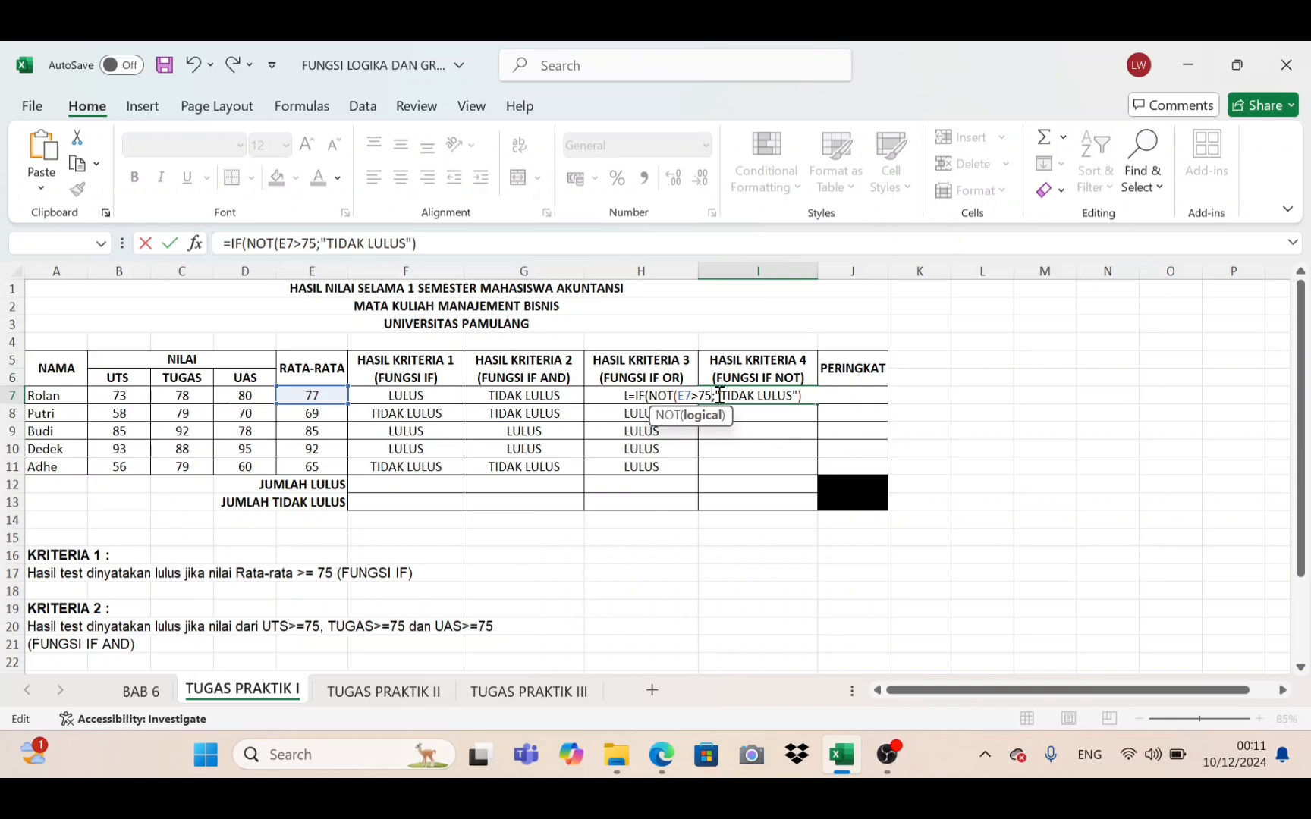
type(")")
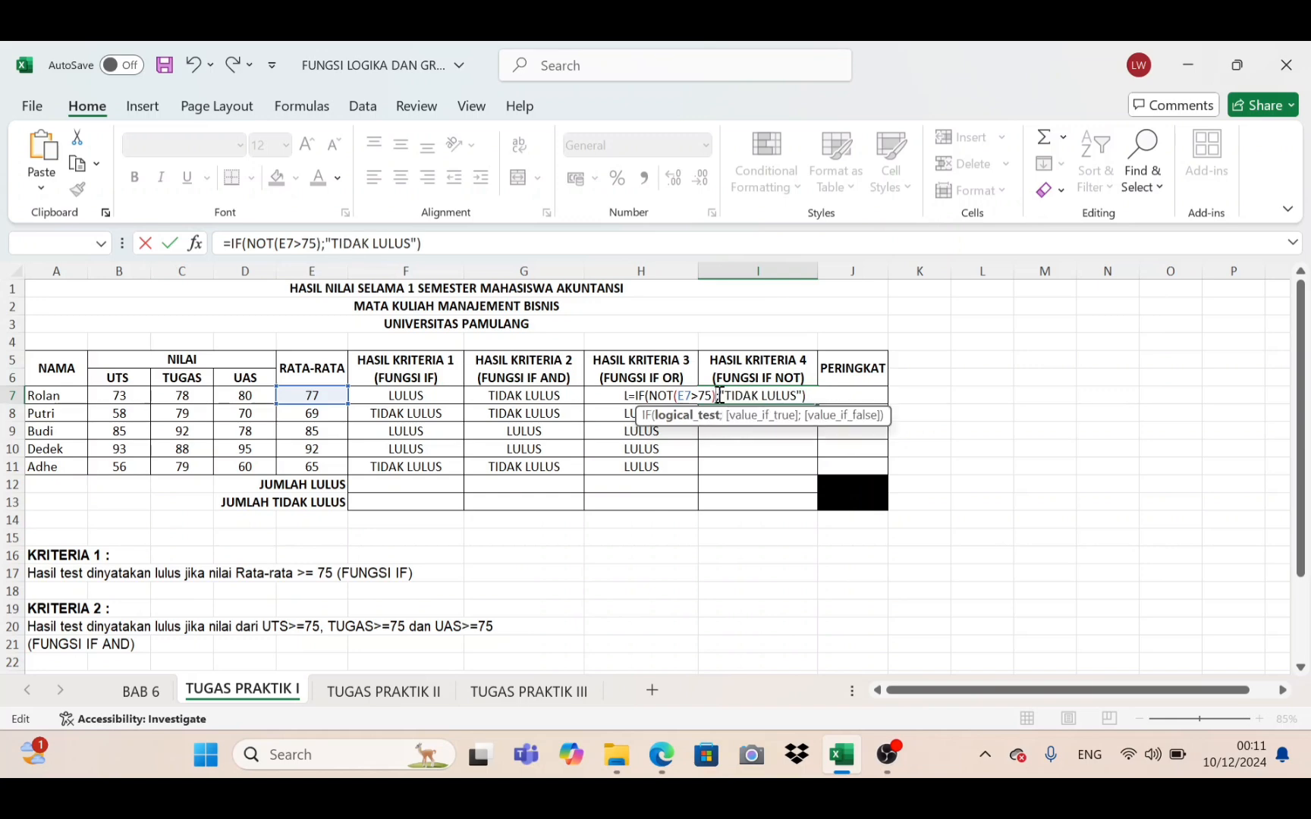
type(";\"LULUS")
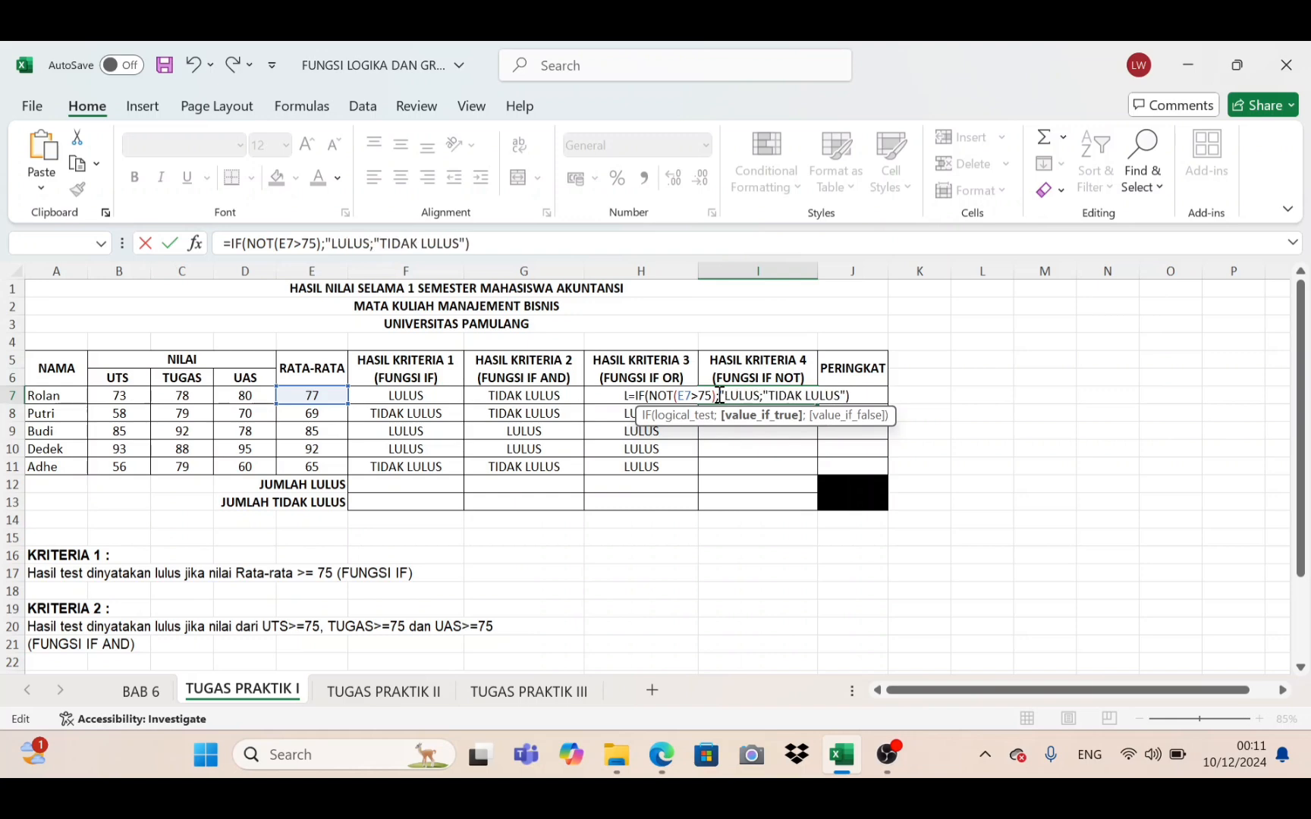
type("\"")
key("Return")
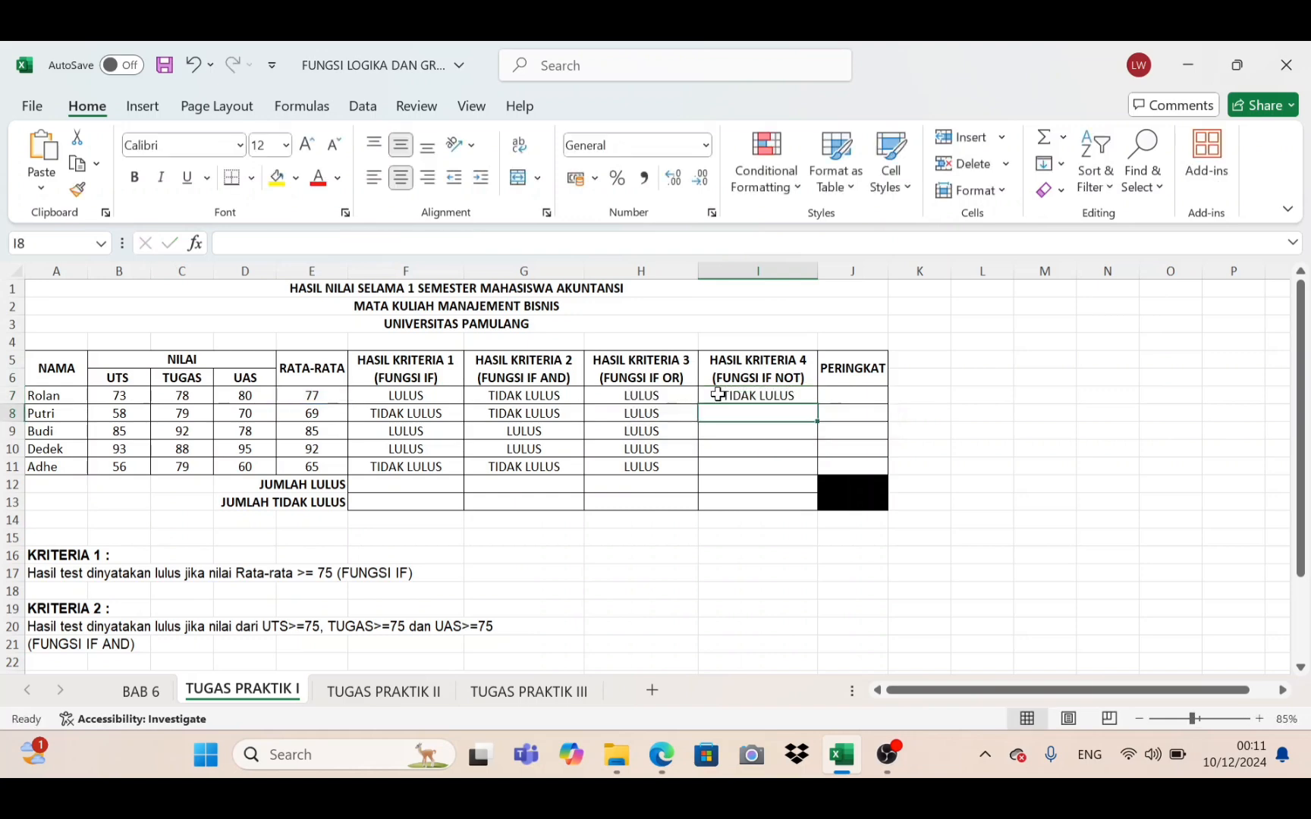
left_click(731, 394)
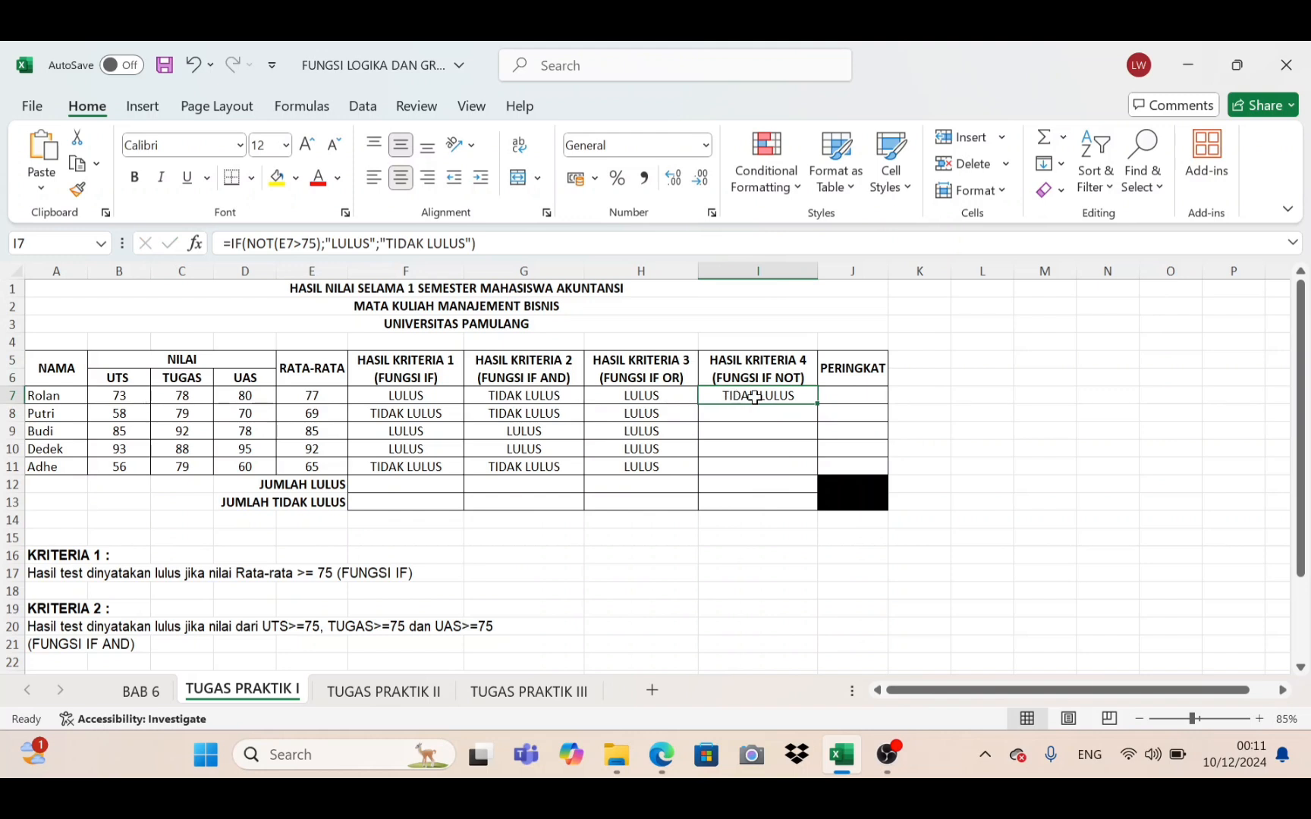
left_click_drag(817, 404, 815, 467)
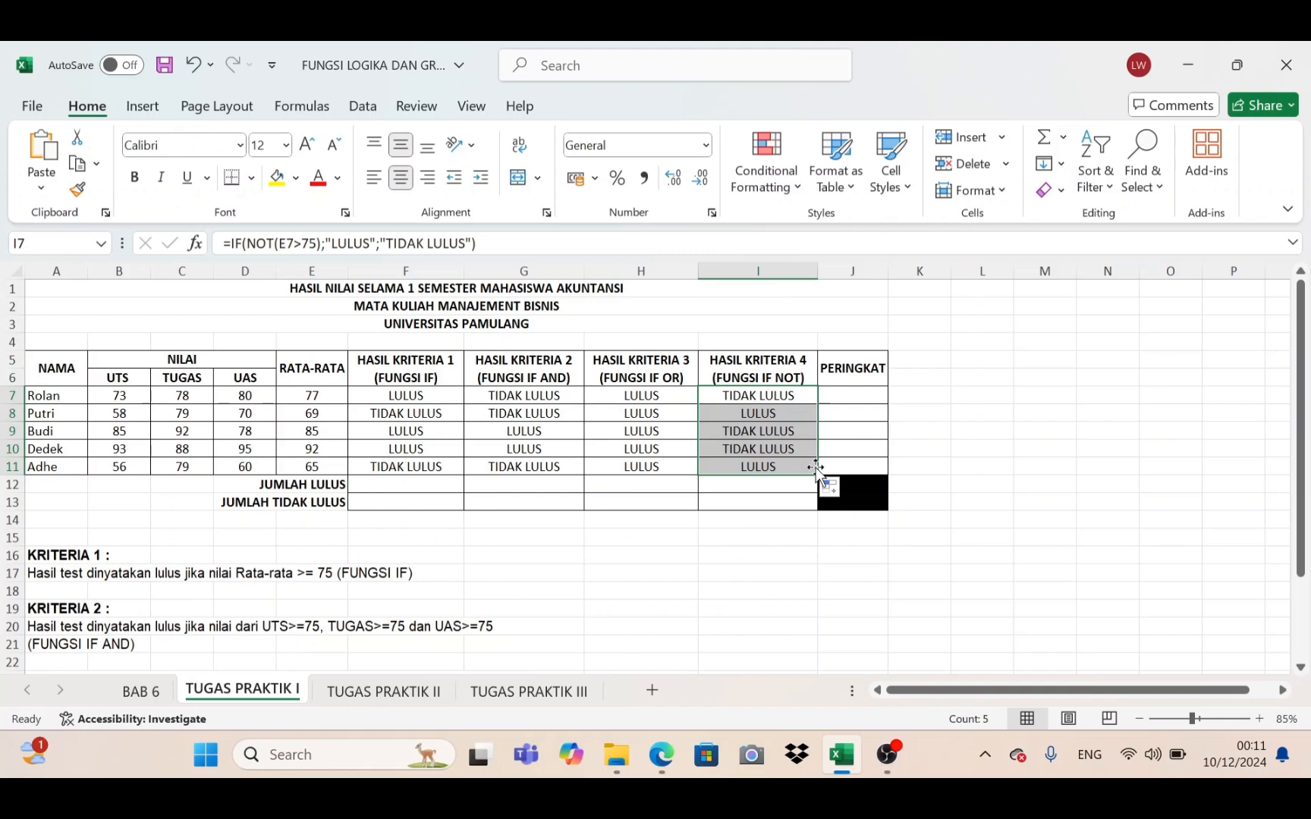
Step: Start the PERINGKAT formula in J7 with =RANK(E7; to rank the first student's average
left_click(876, 421)
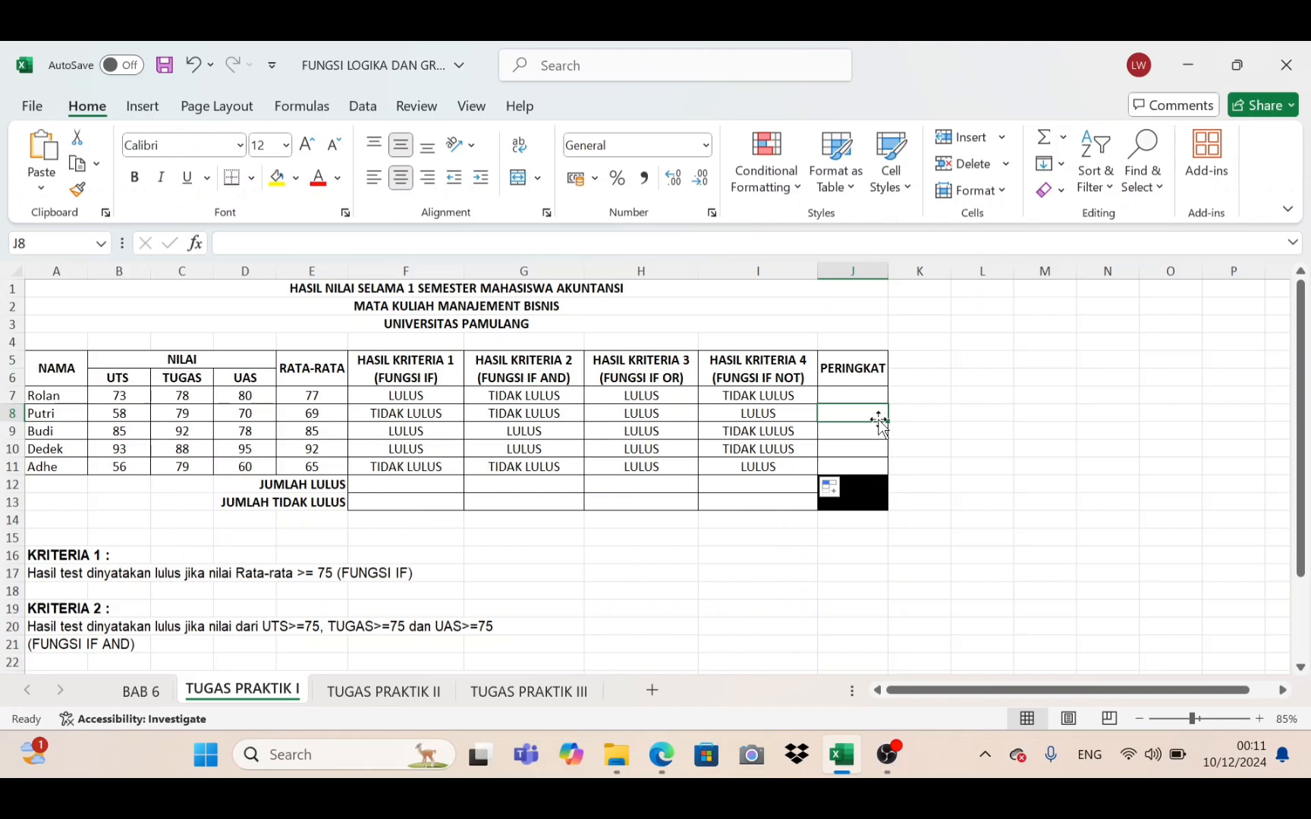
left_click(826, 392)
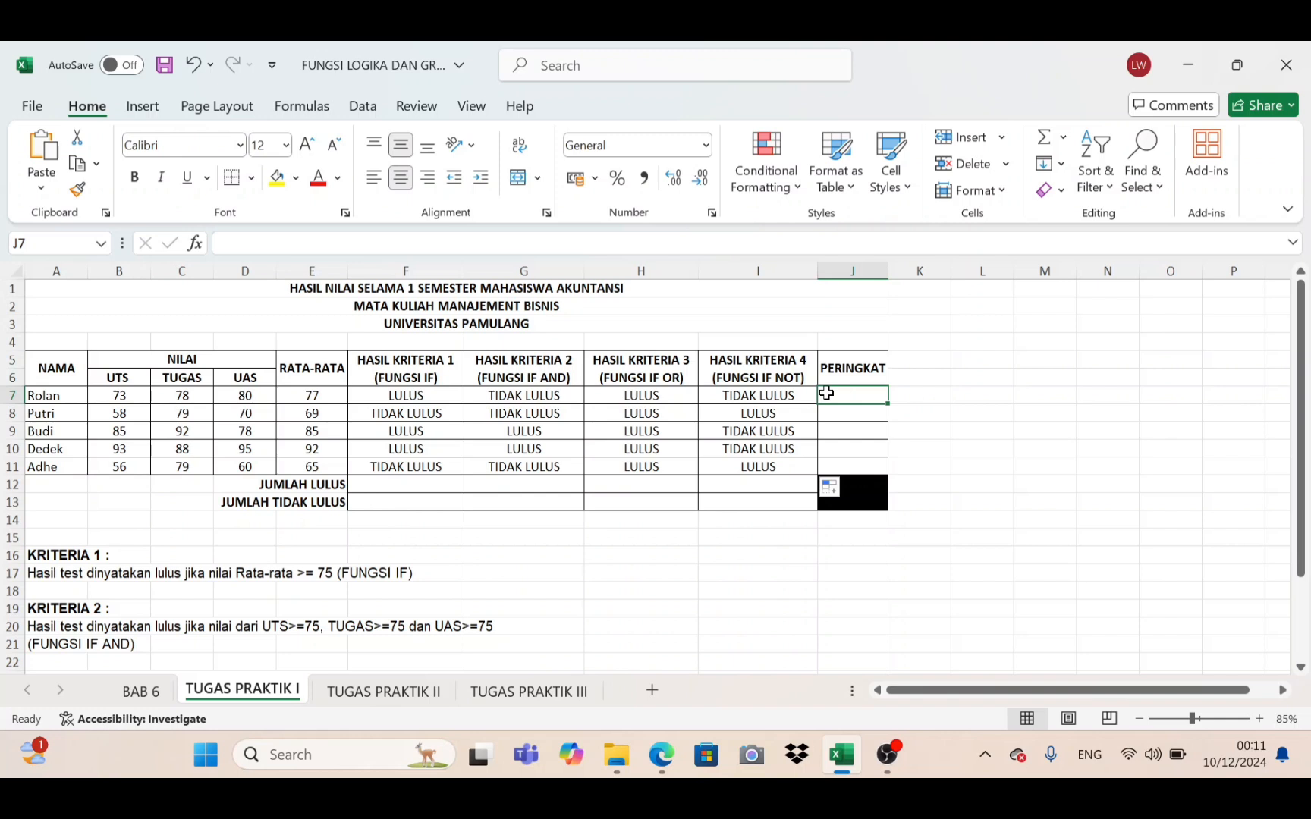
type("=RANK")
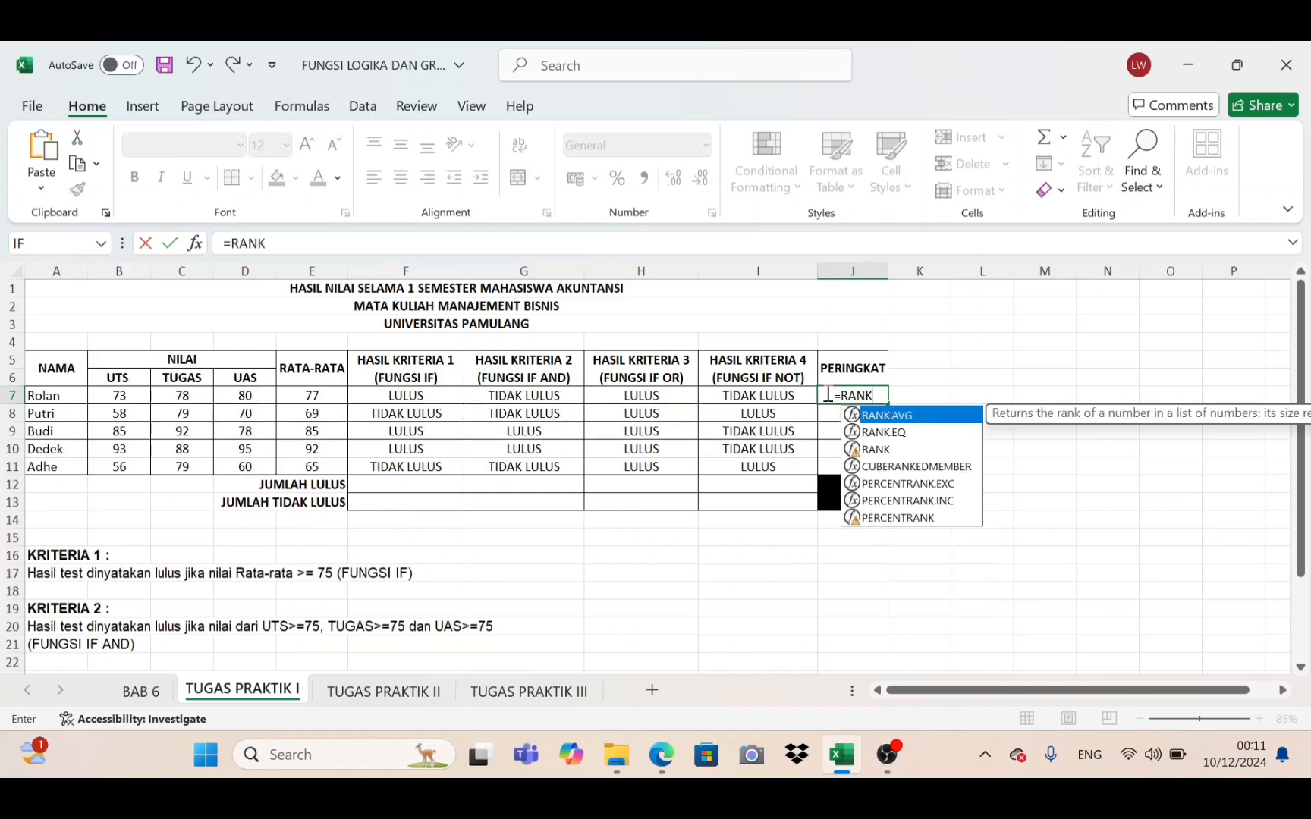
type("(")
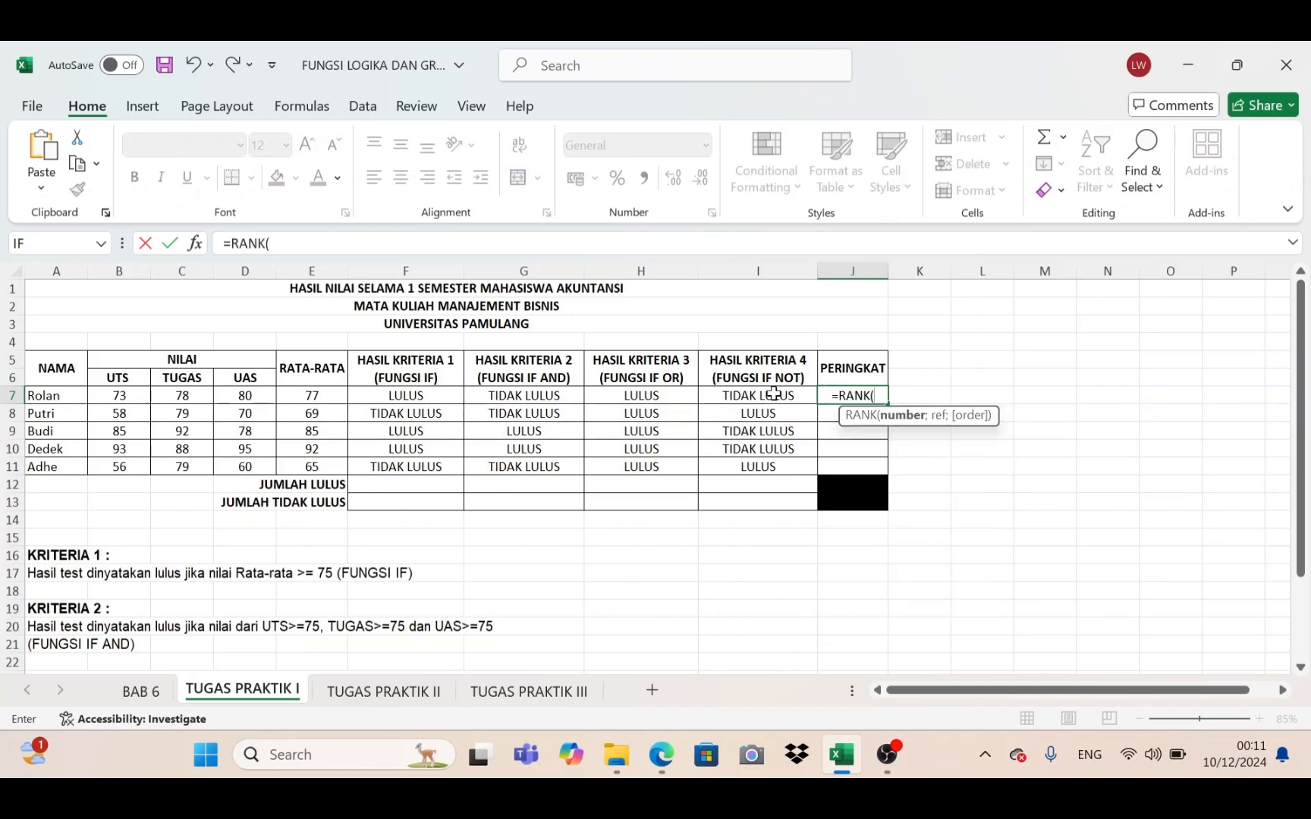
left_click(325, 398)
type(";")
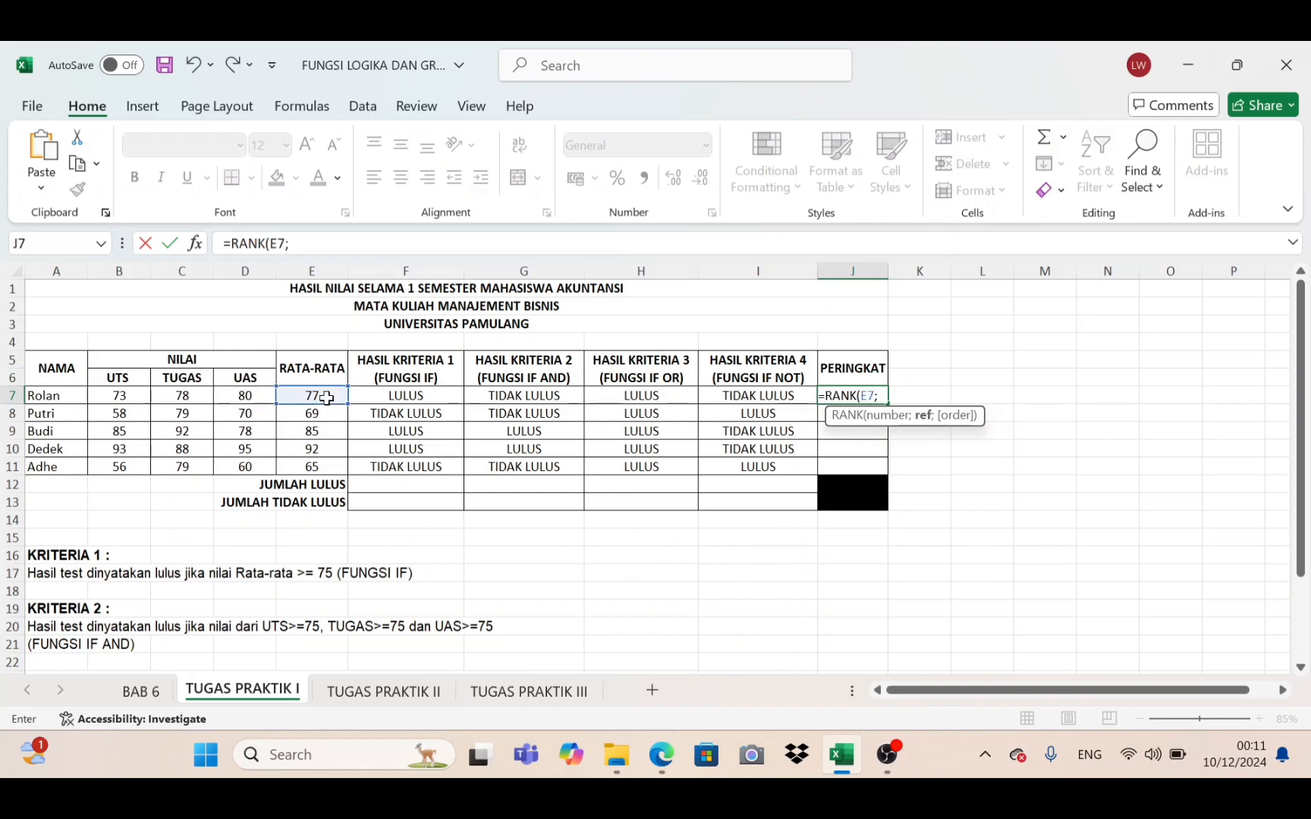
Step: Use the absolute range $E$7:$E$11 as the RANK reference in J7 and enter the formula
left_click(323, 396)
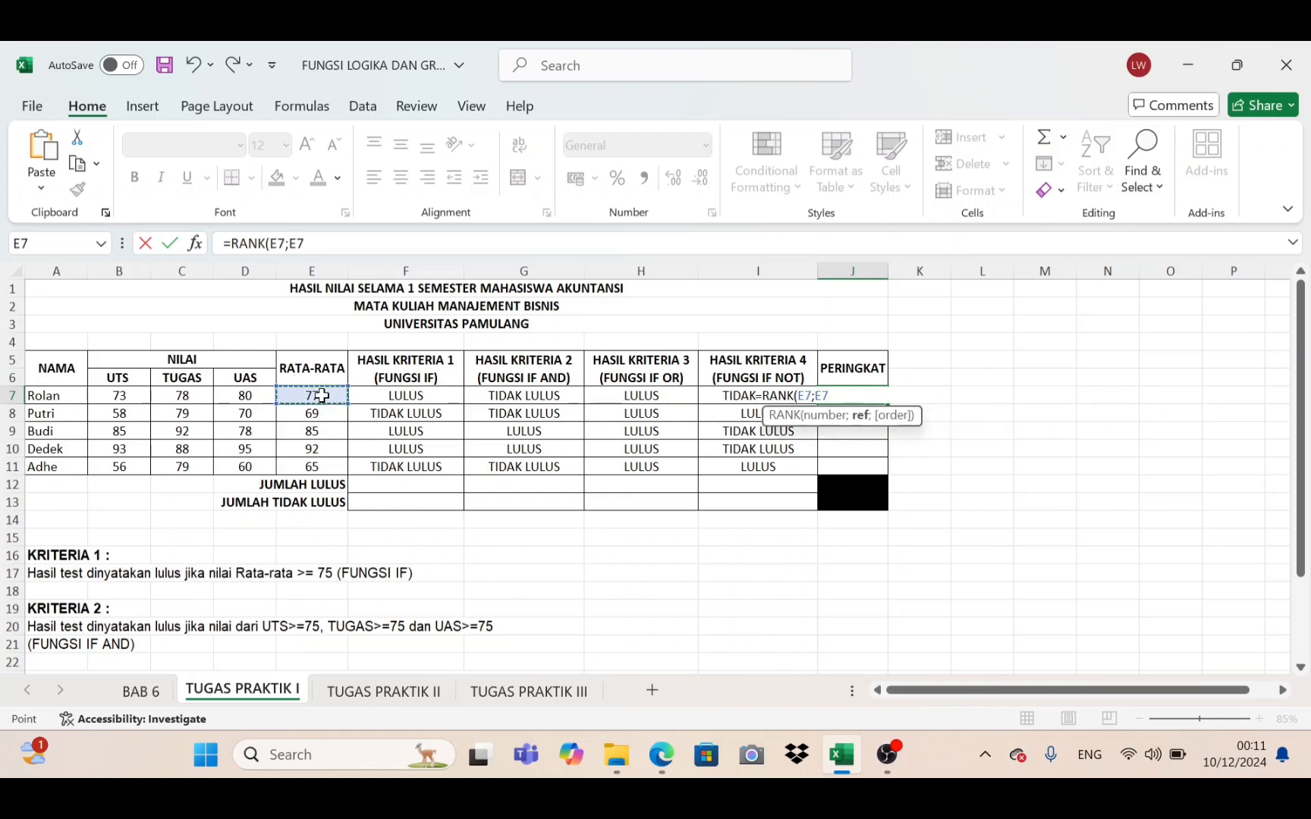
left_click_drag(321, 395, 320, 469)
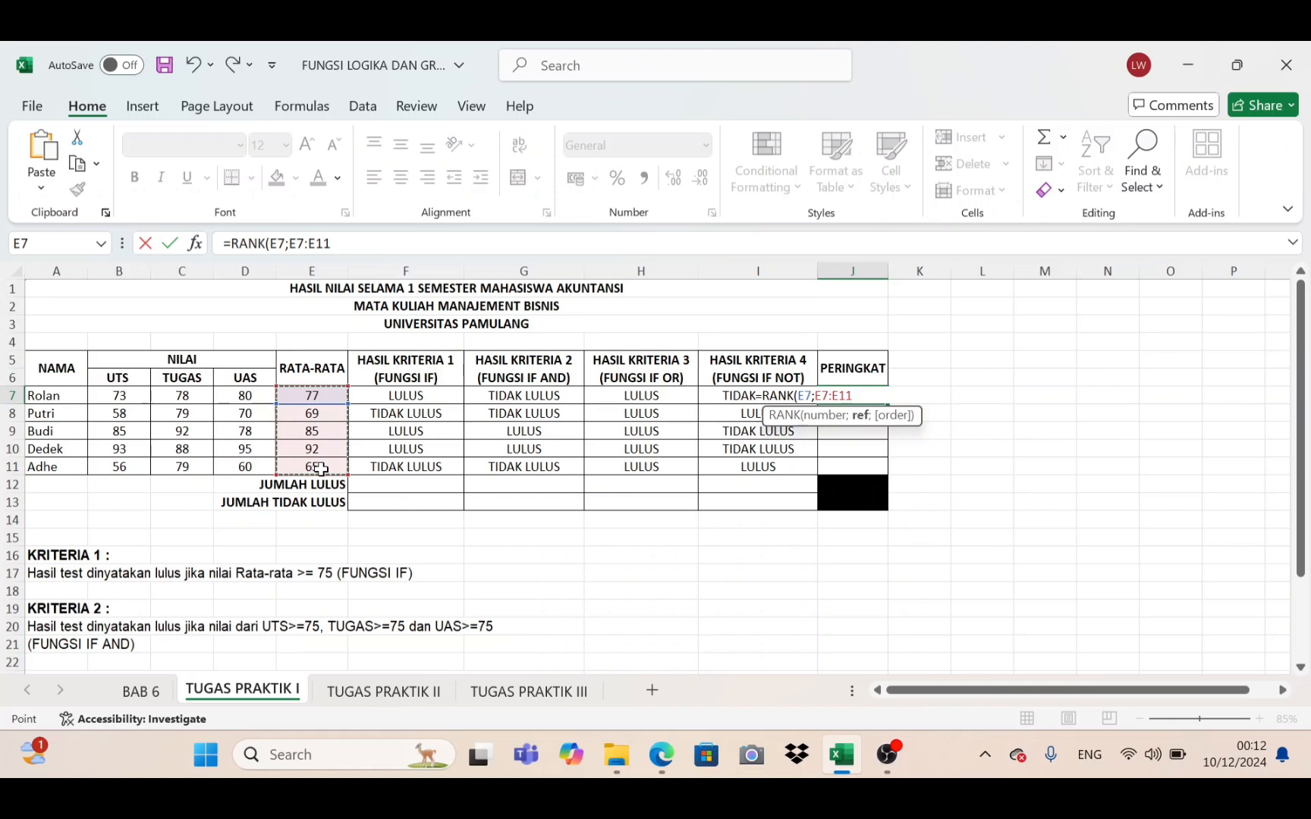
key("F4")
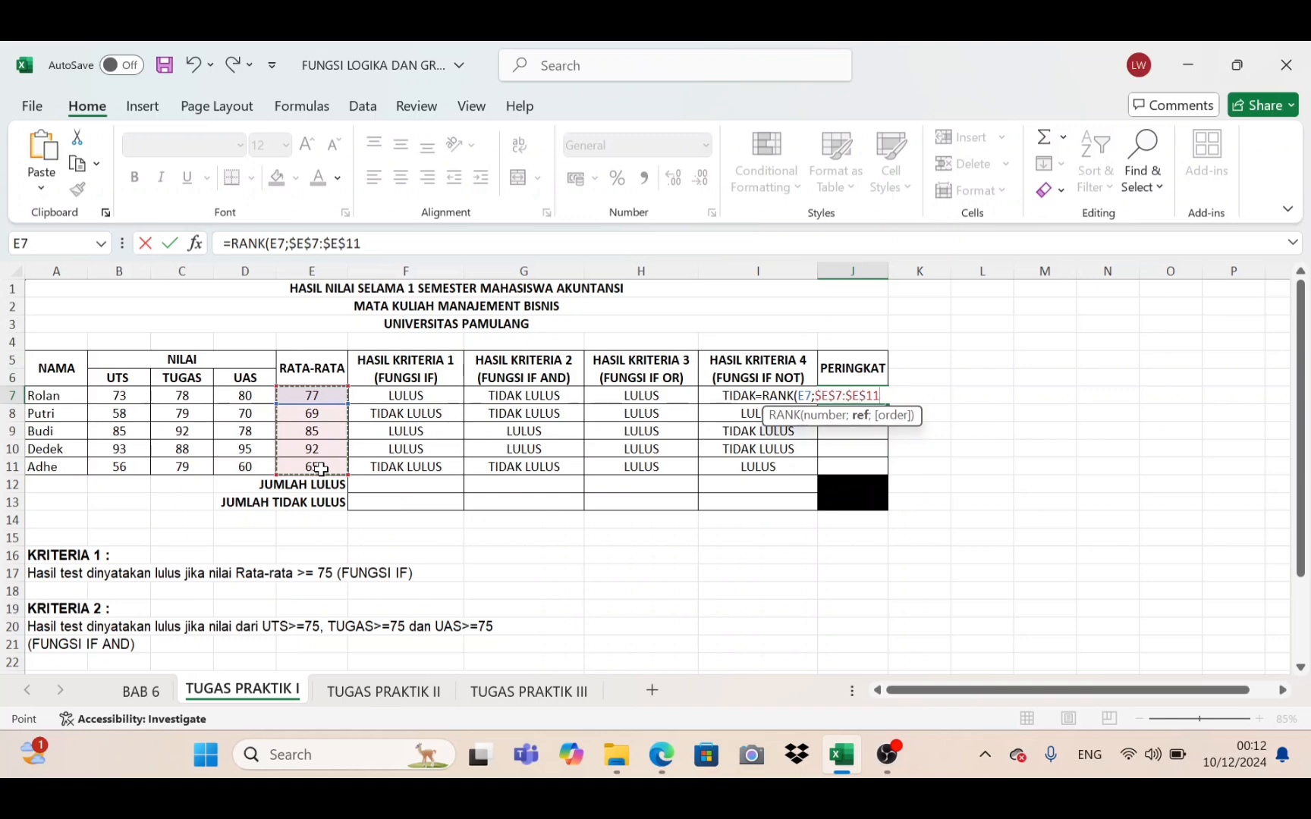
type(")")
key("Return")
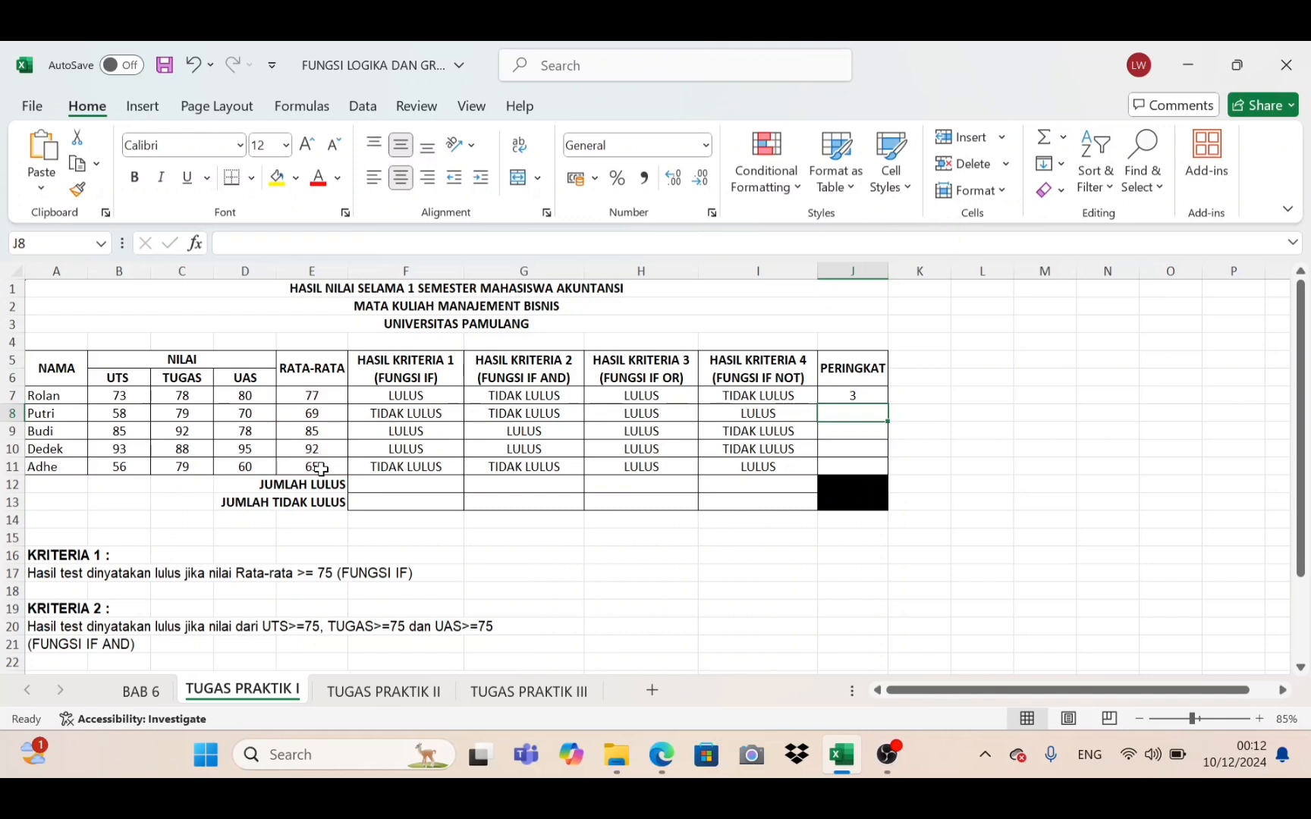
Step: Fill the J7 ranking formula down to J11 only, leaving the black cells below it out
left_click(837, 394)
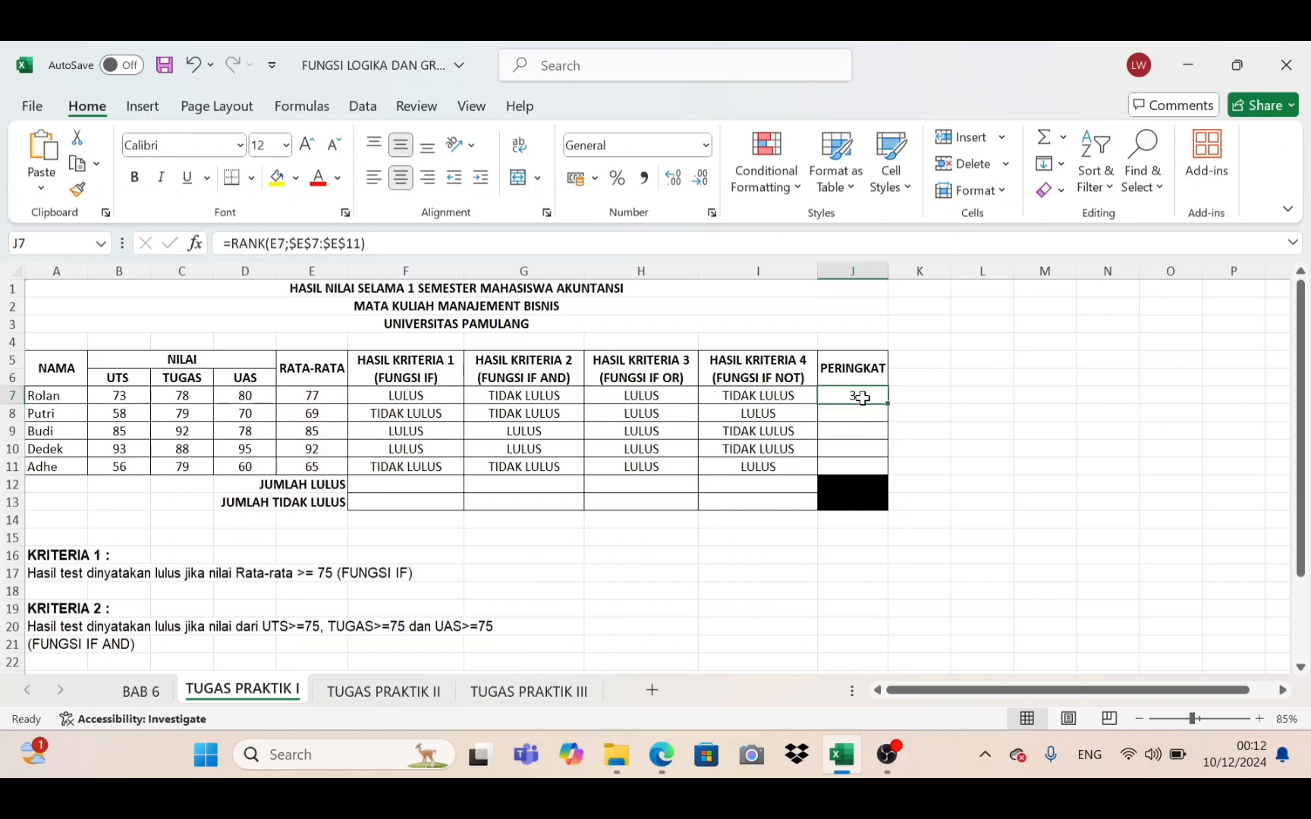
double_click(887, 402)
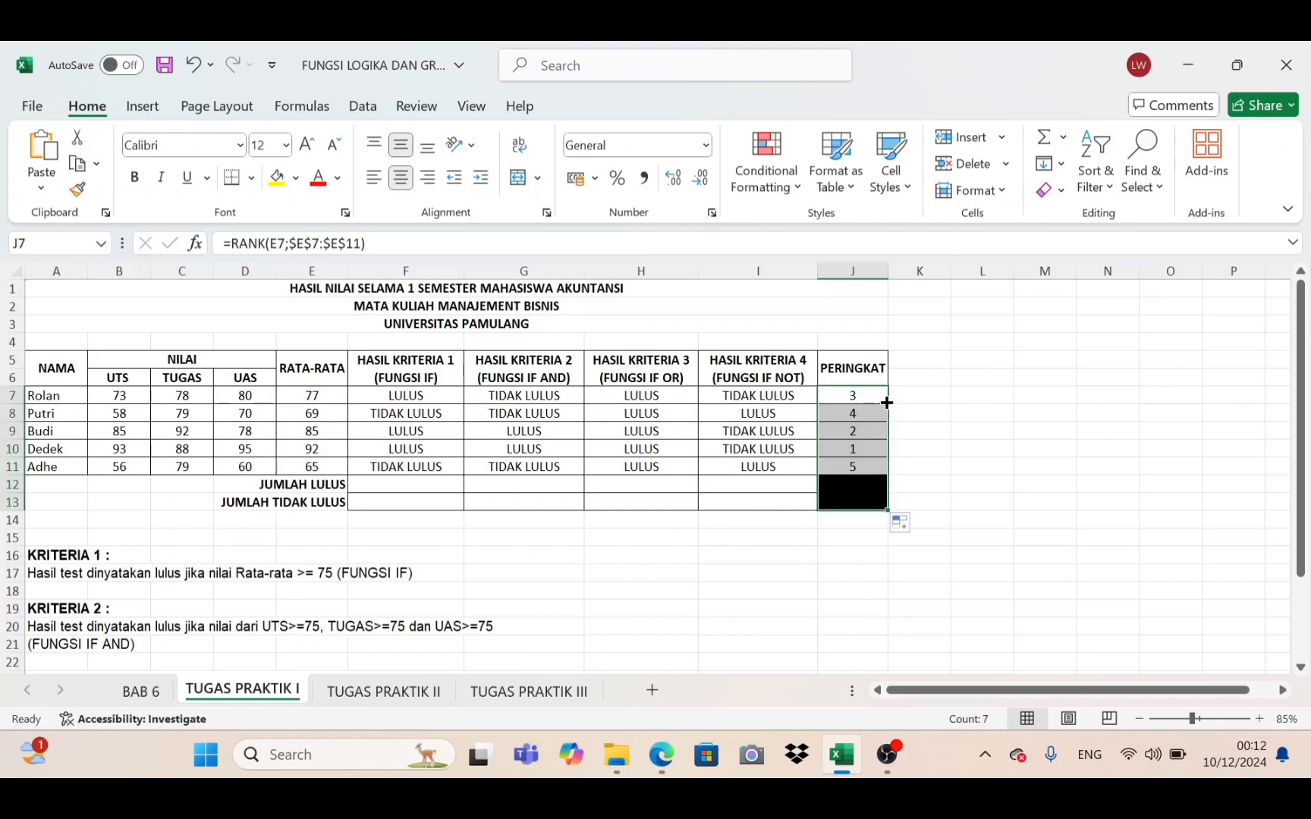
key("ctrl+z")
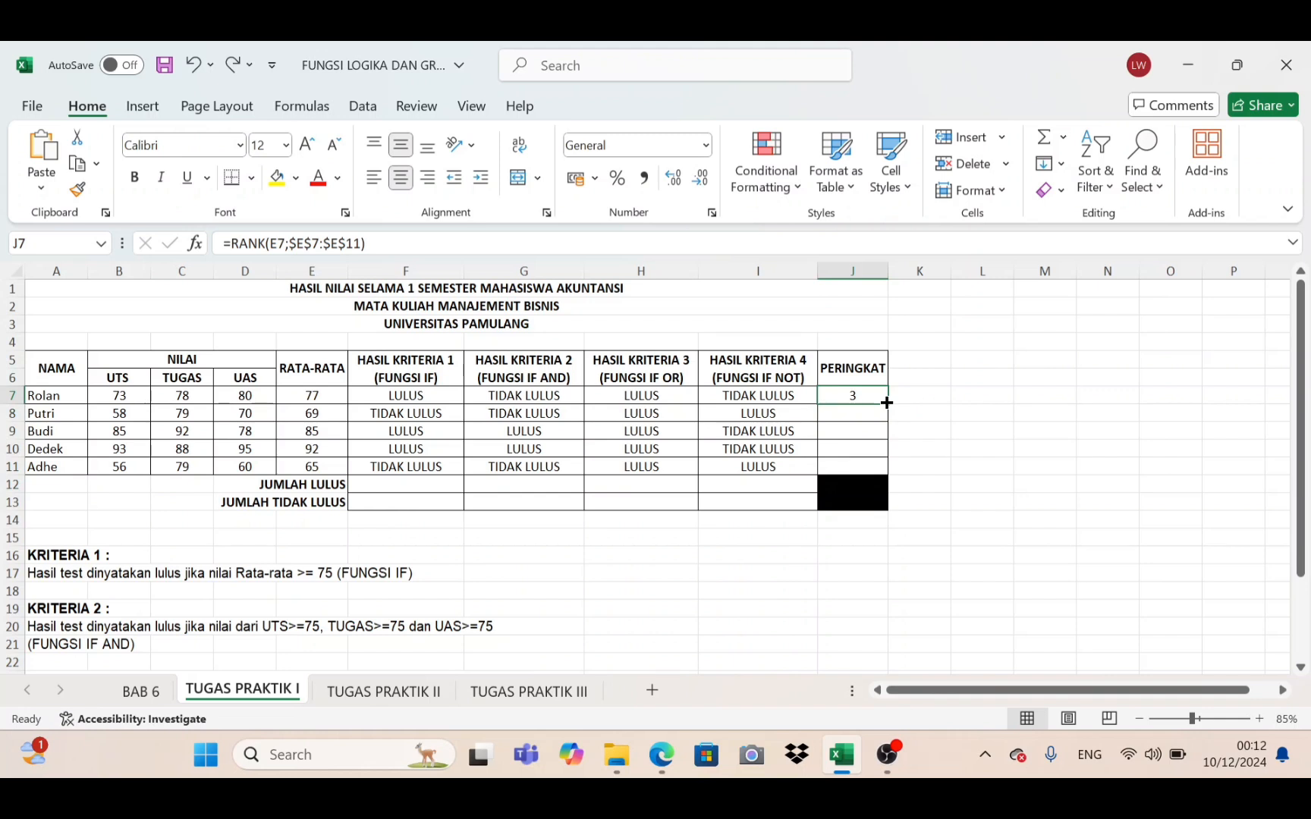
left_click_drag(887, 403, 883, 468)
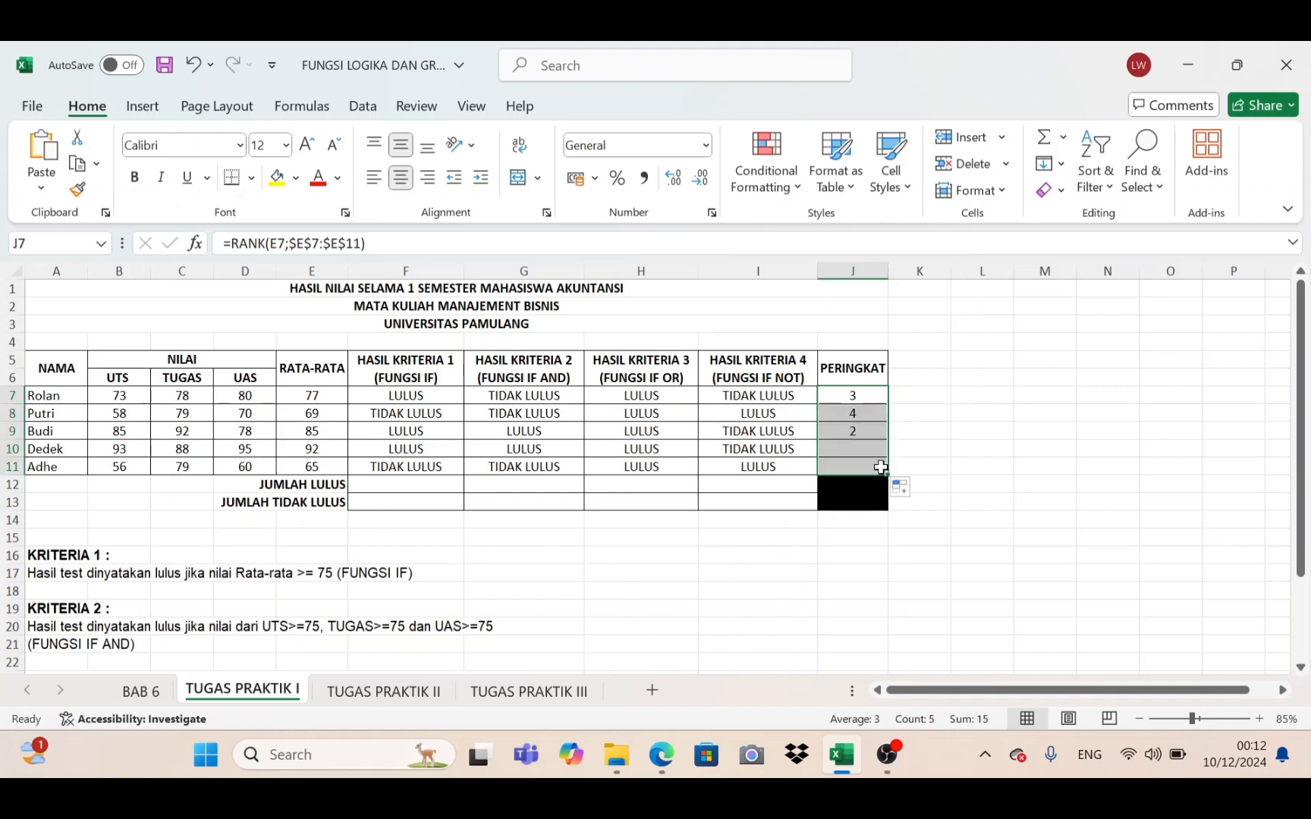
Step: Enter =COUNTIF(F7:F11;"LULUS") in the JUMLAH LULUS cell F12 and fill it across to I12
left_click(415, 484)
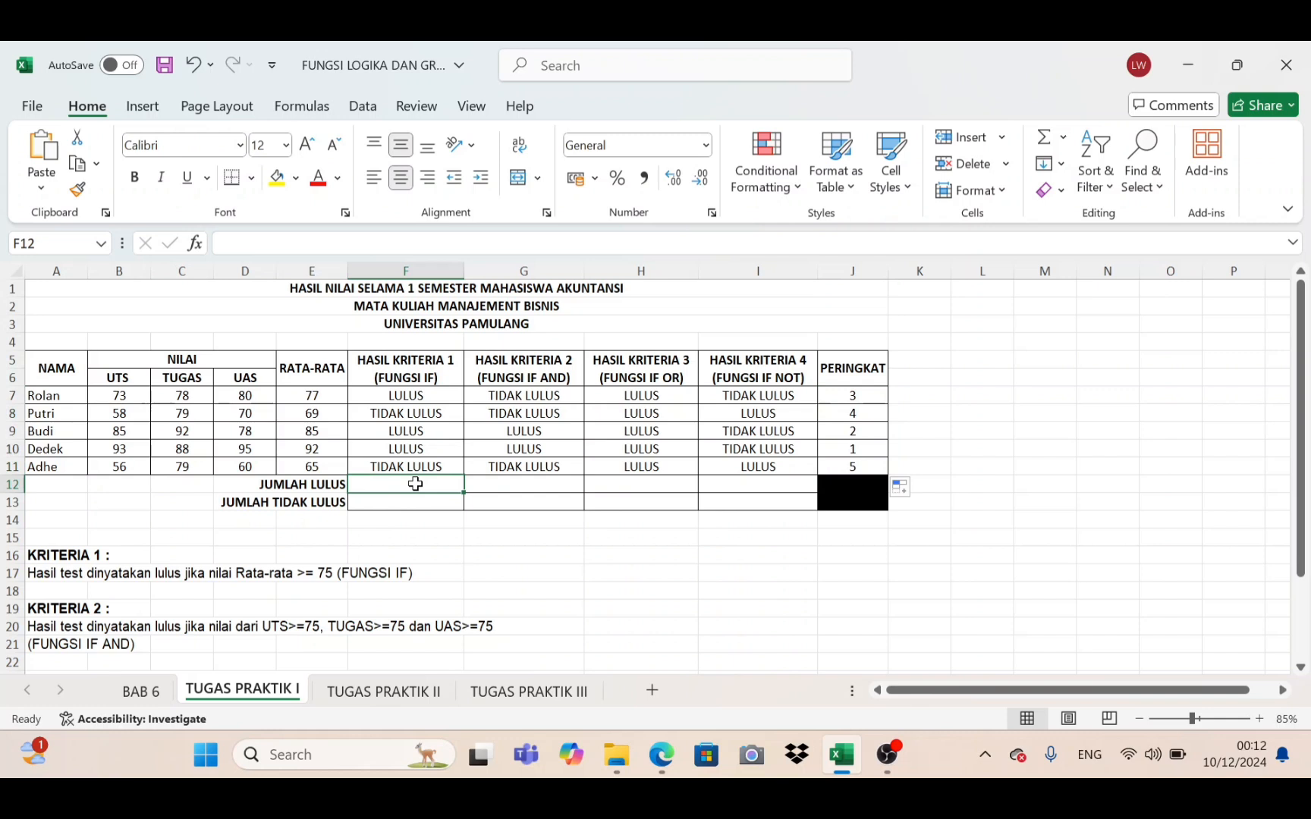
type("=")
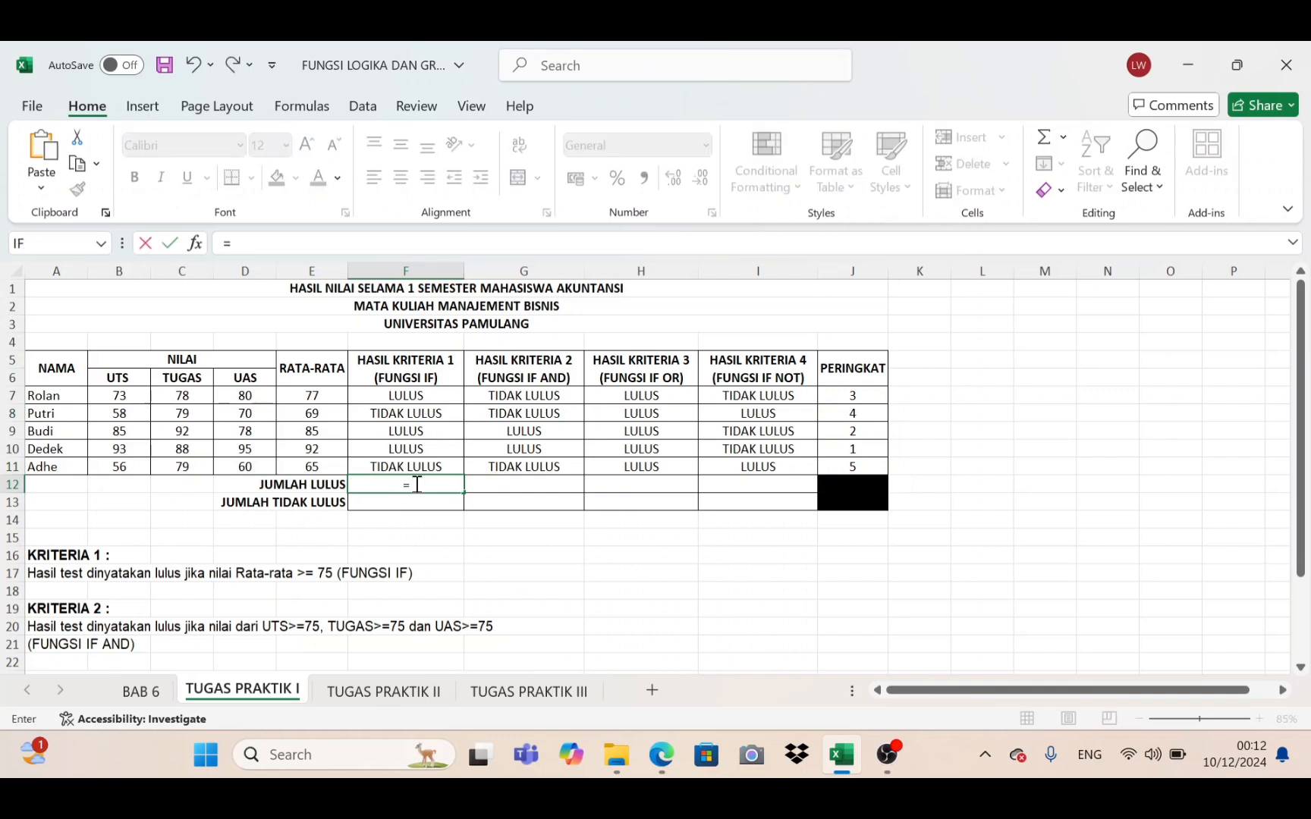
type("COUNTI")
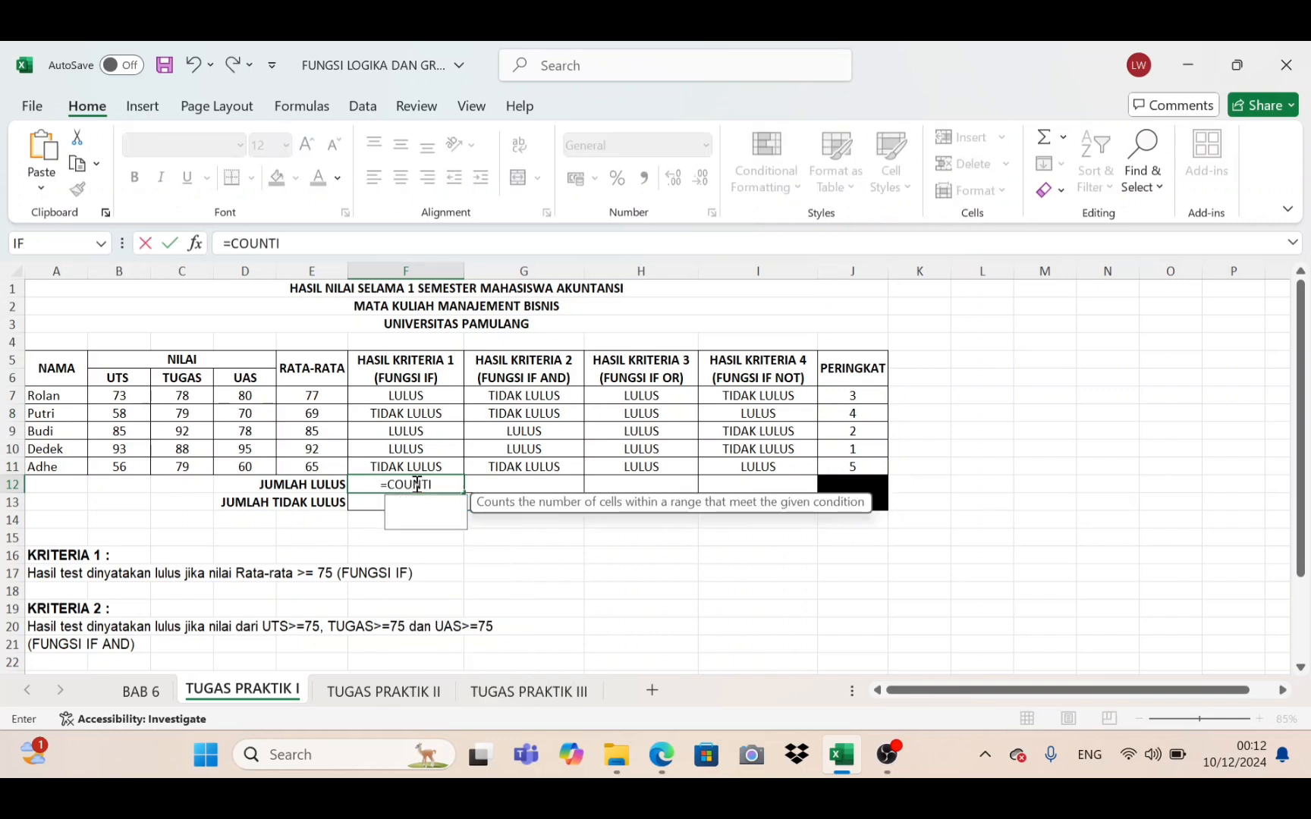
type("F(")
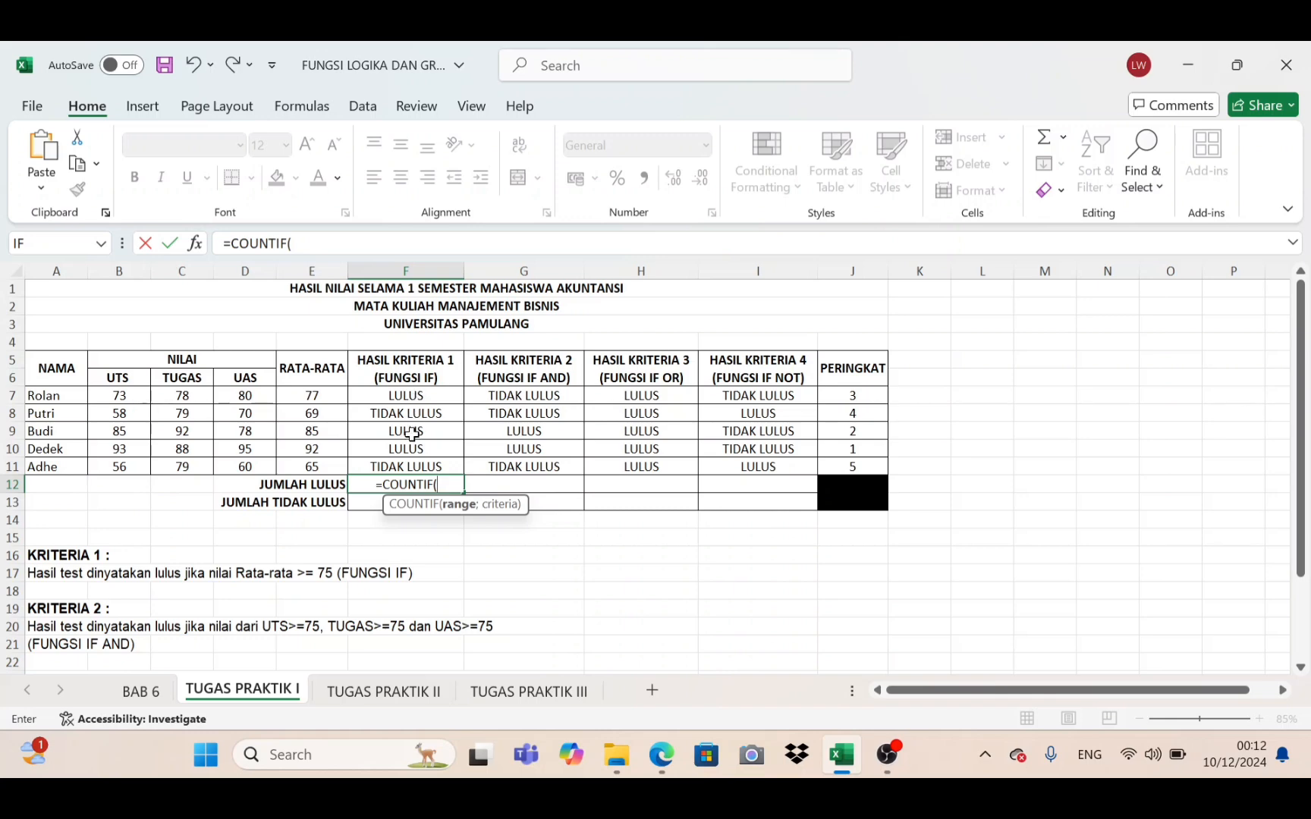
left_click(411, 398)
left_click_drag(411, 398, 412, 461)
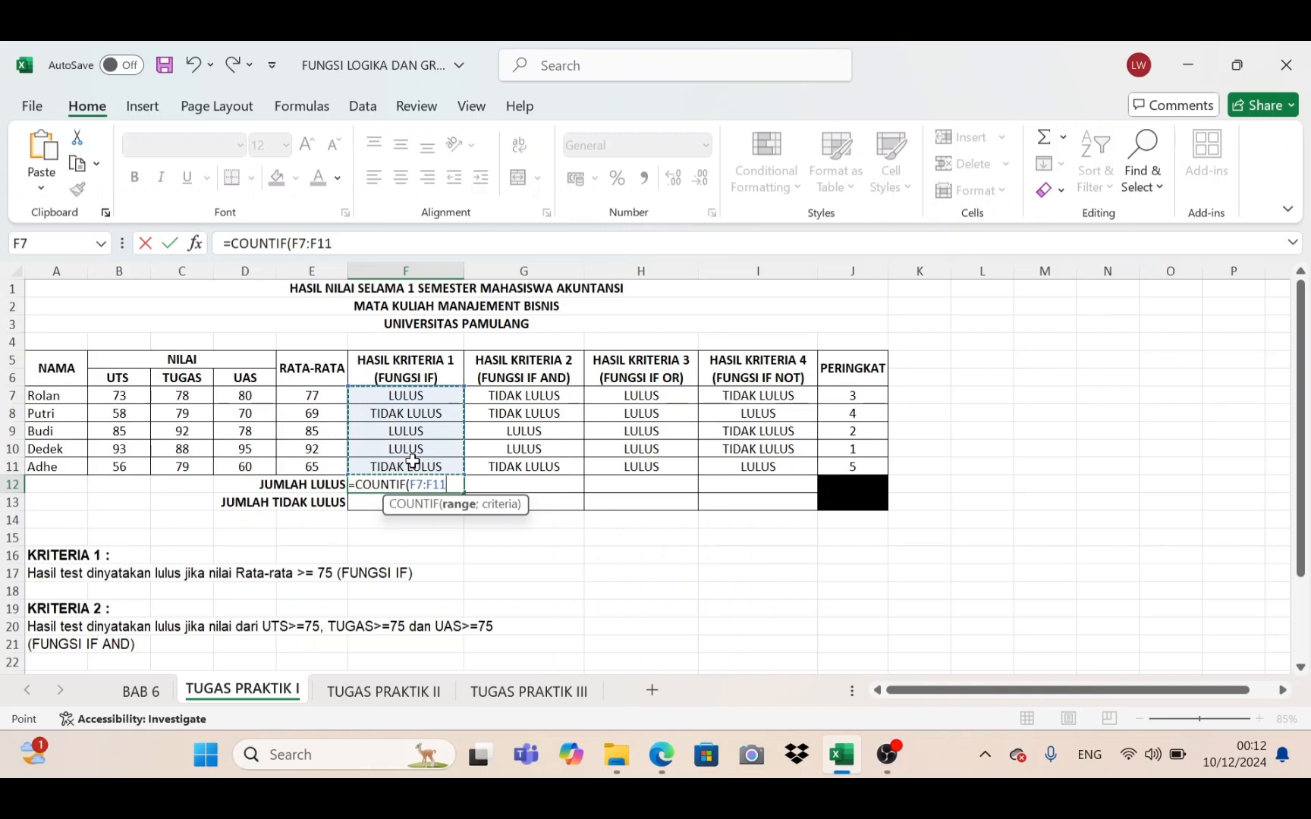
type(";\"LUL")
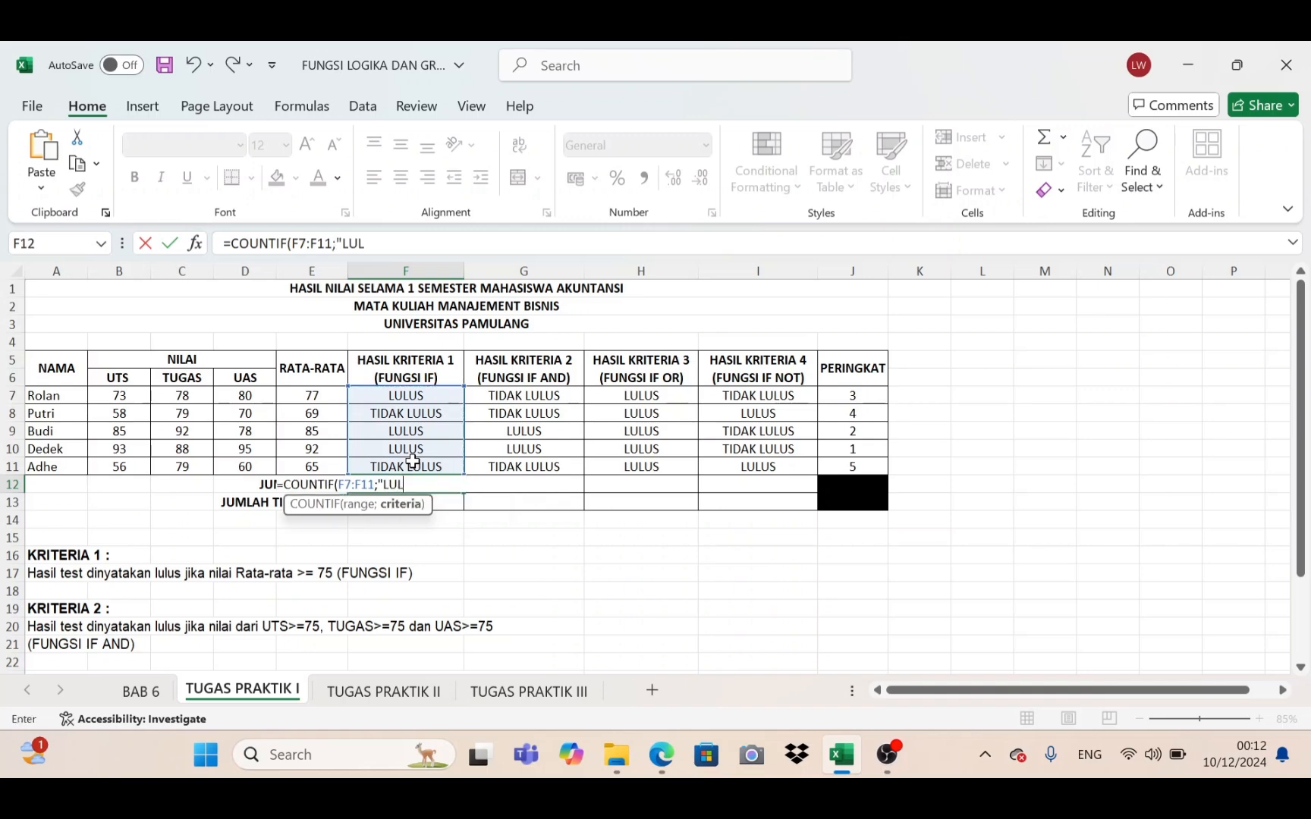
type("US\"")
type("(")
type(")")
key("Return")
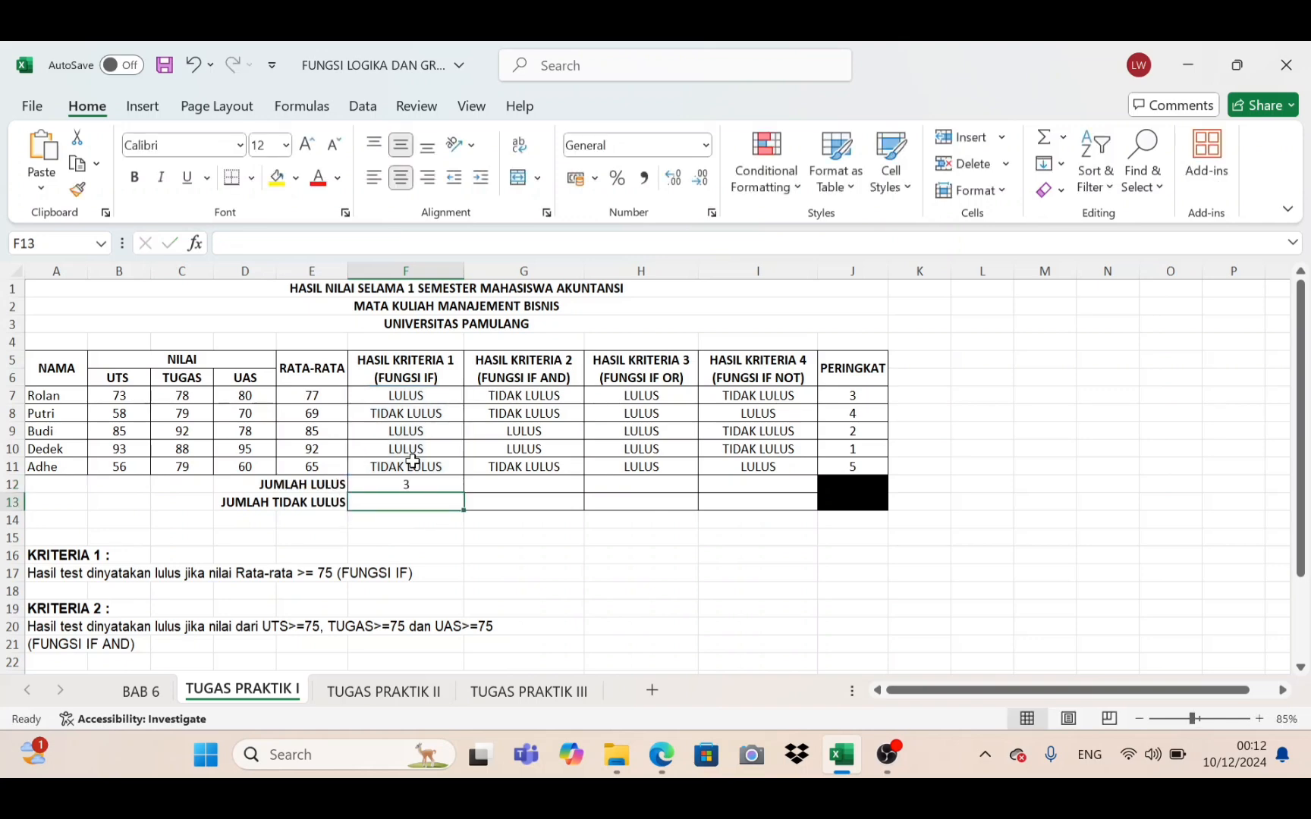
left_click(419, 483)
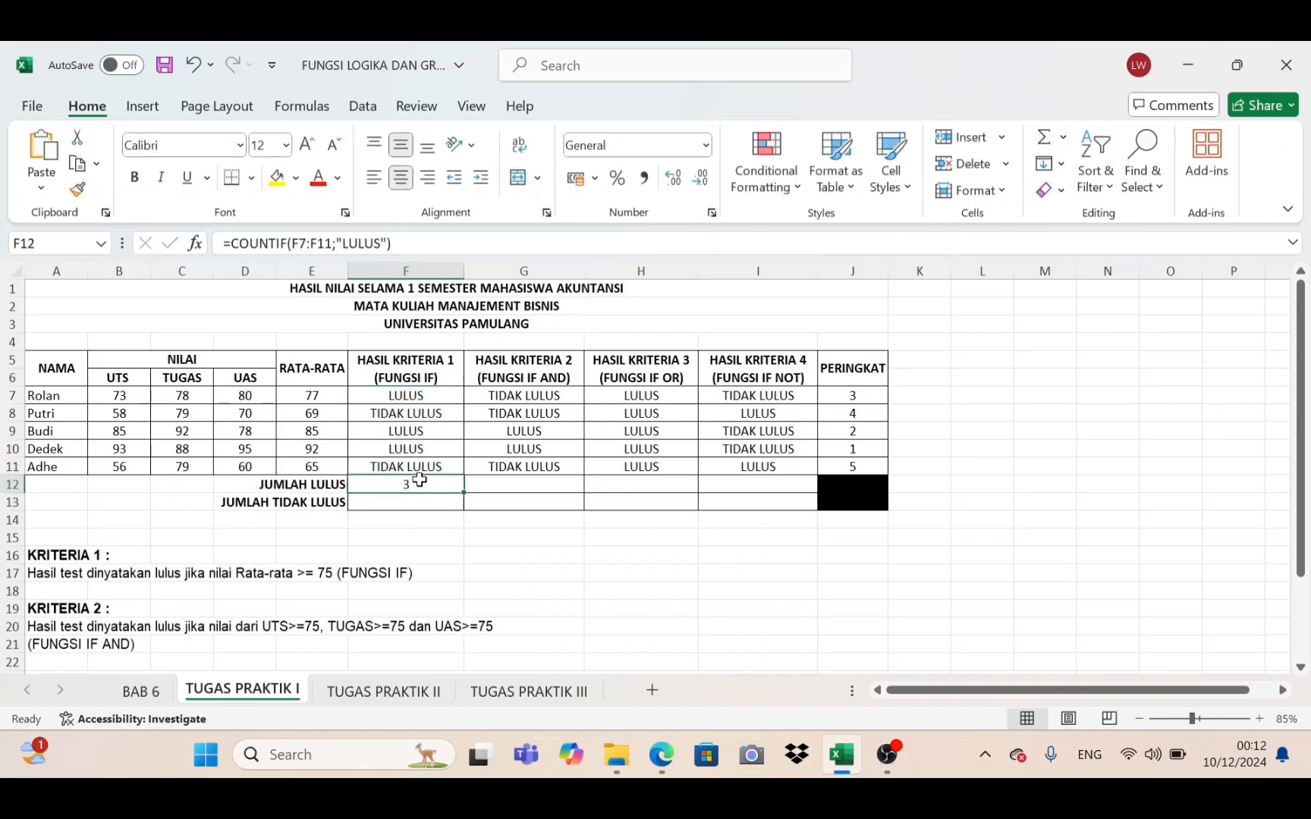
left_click_drag(464, 491, 809, 487)
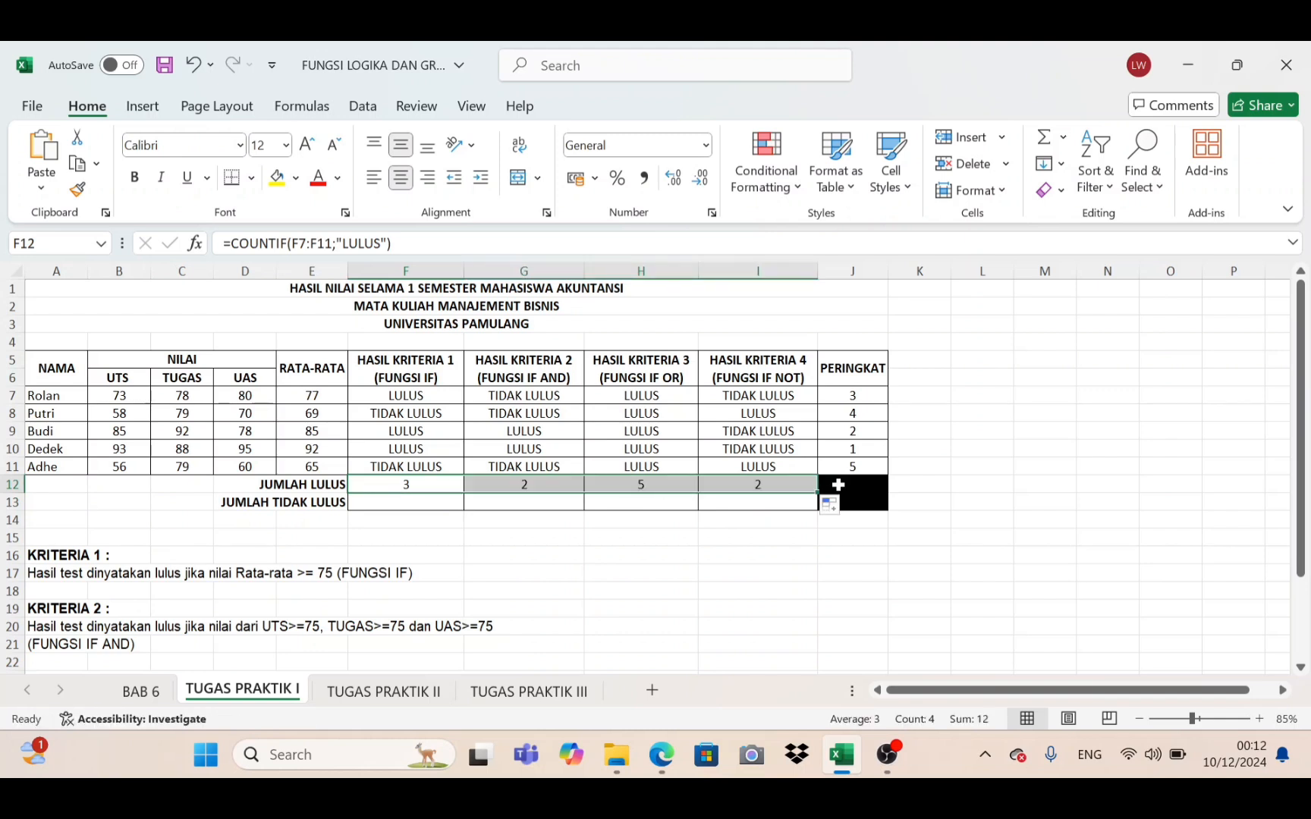
Step: Enter =COUNTIF(F7:F11;"TIDAK LULUS") in the JUMLAH TIDAK LULUS cell F13 and fill it across to I13
left_click(422, 499)
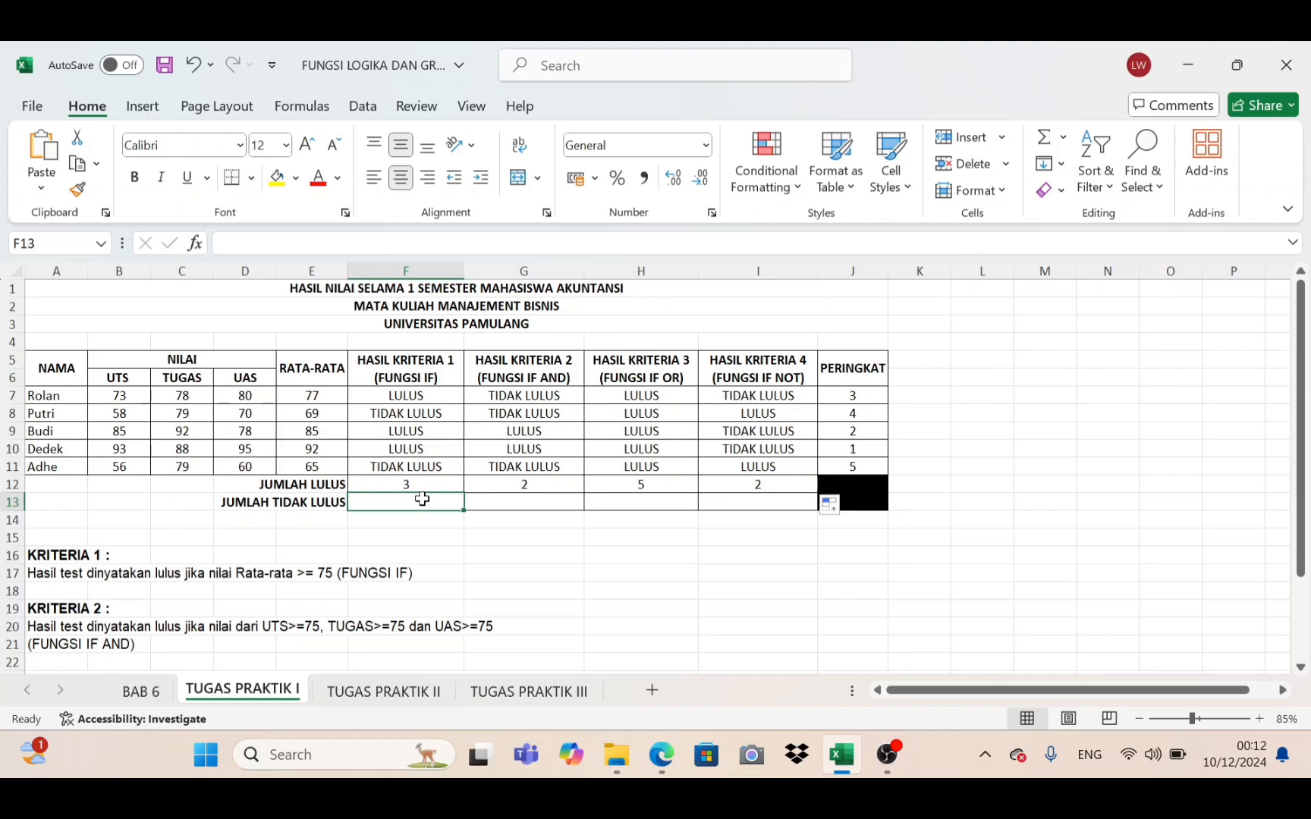
type("=C")
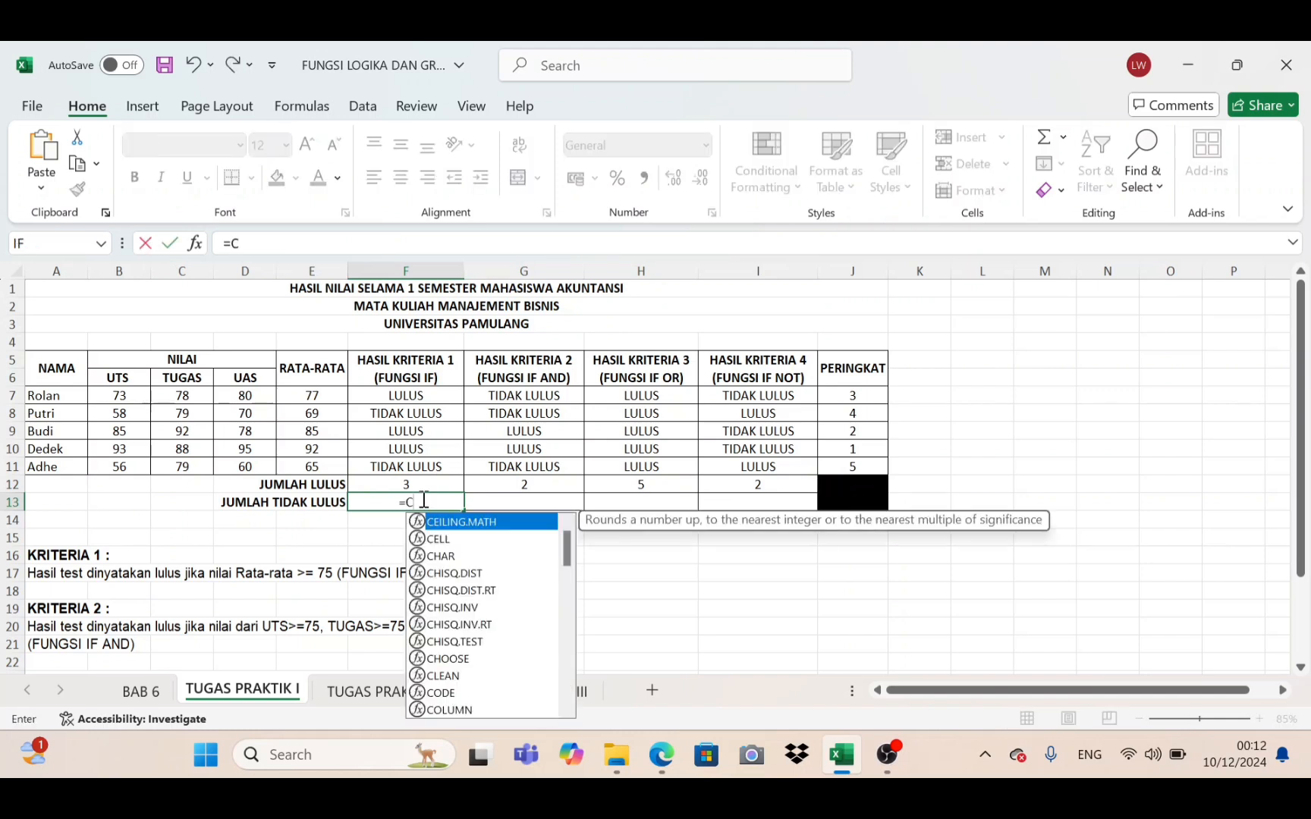
type("OUNTIF")
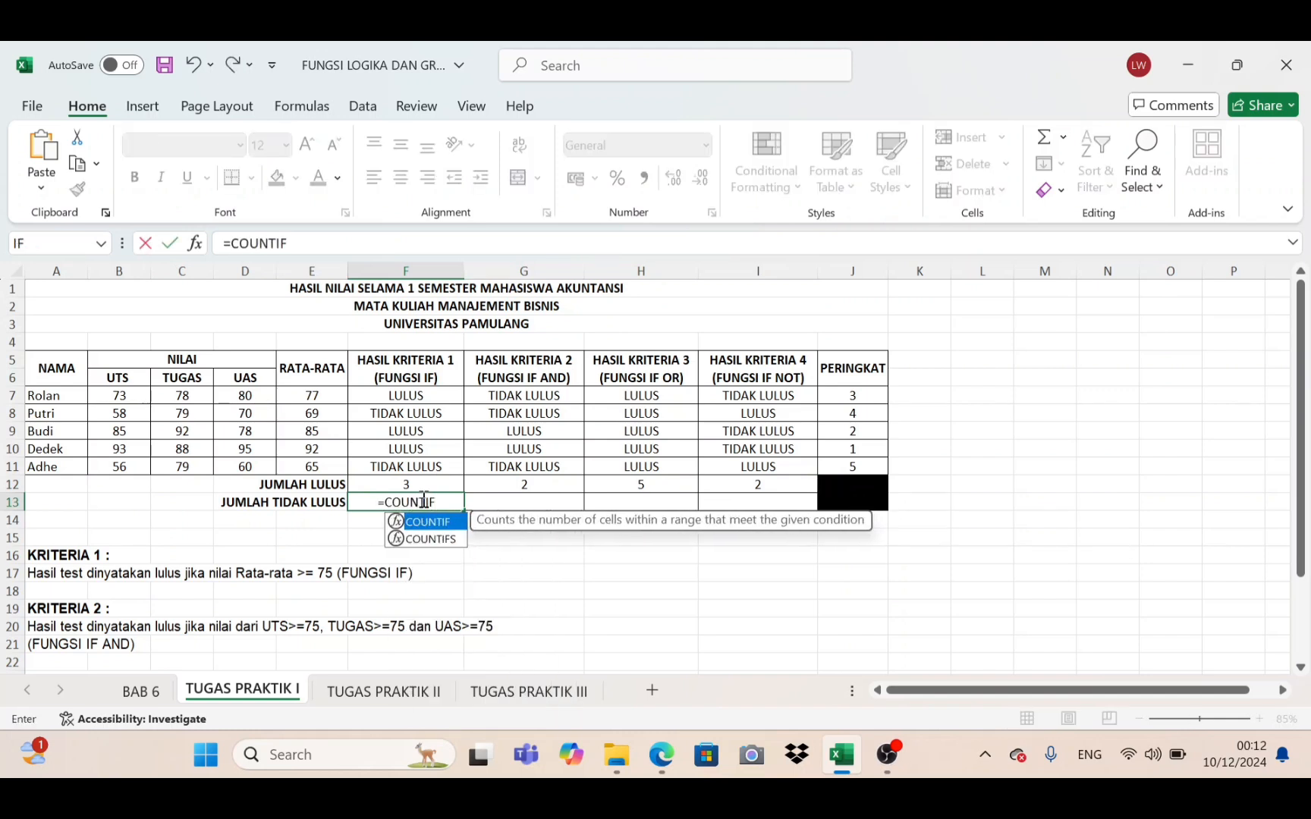
type("(")
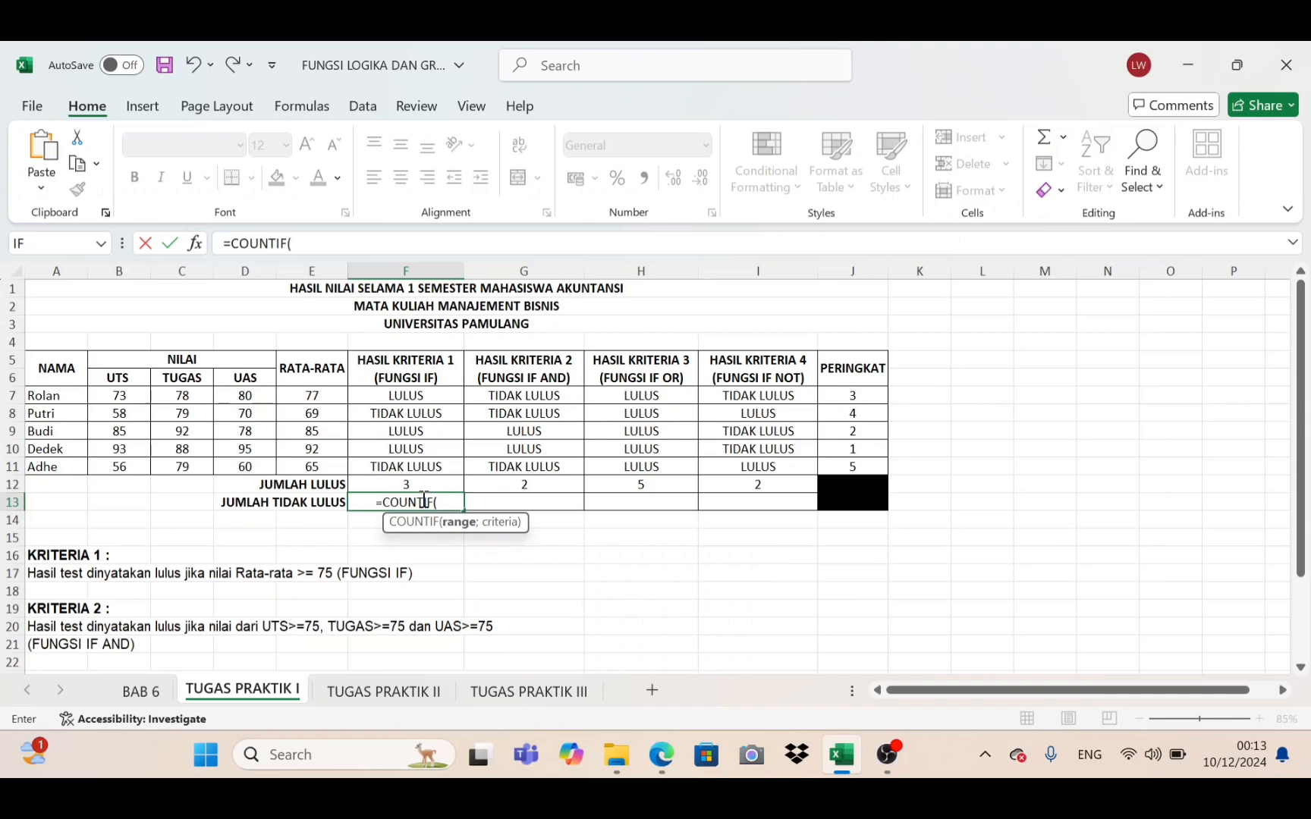
left_click_drag(423, 393, 419, 462)
type(",")
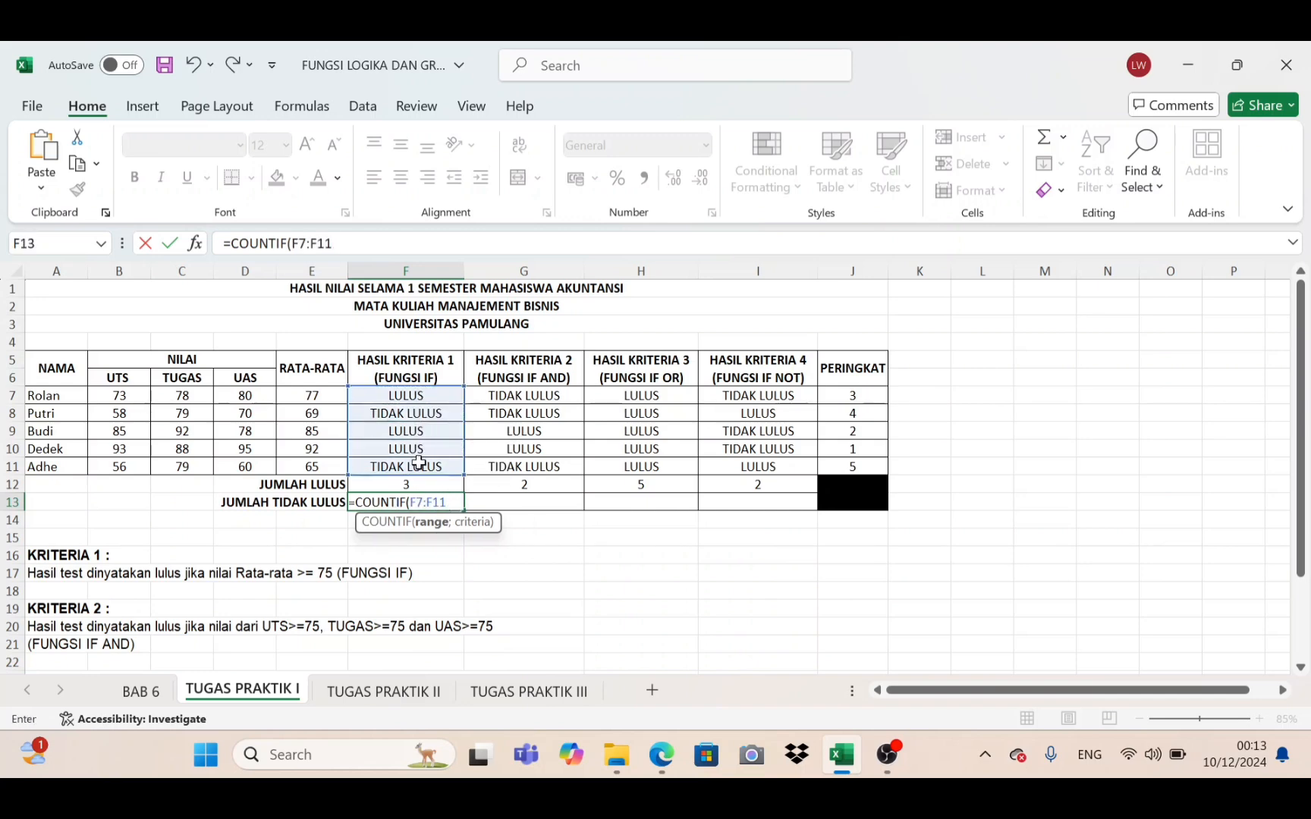
type(";\"TIDA")
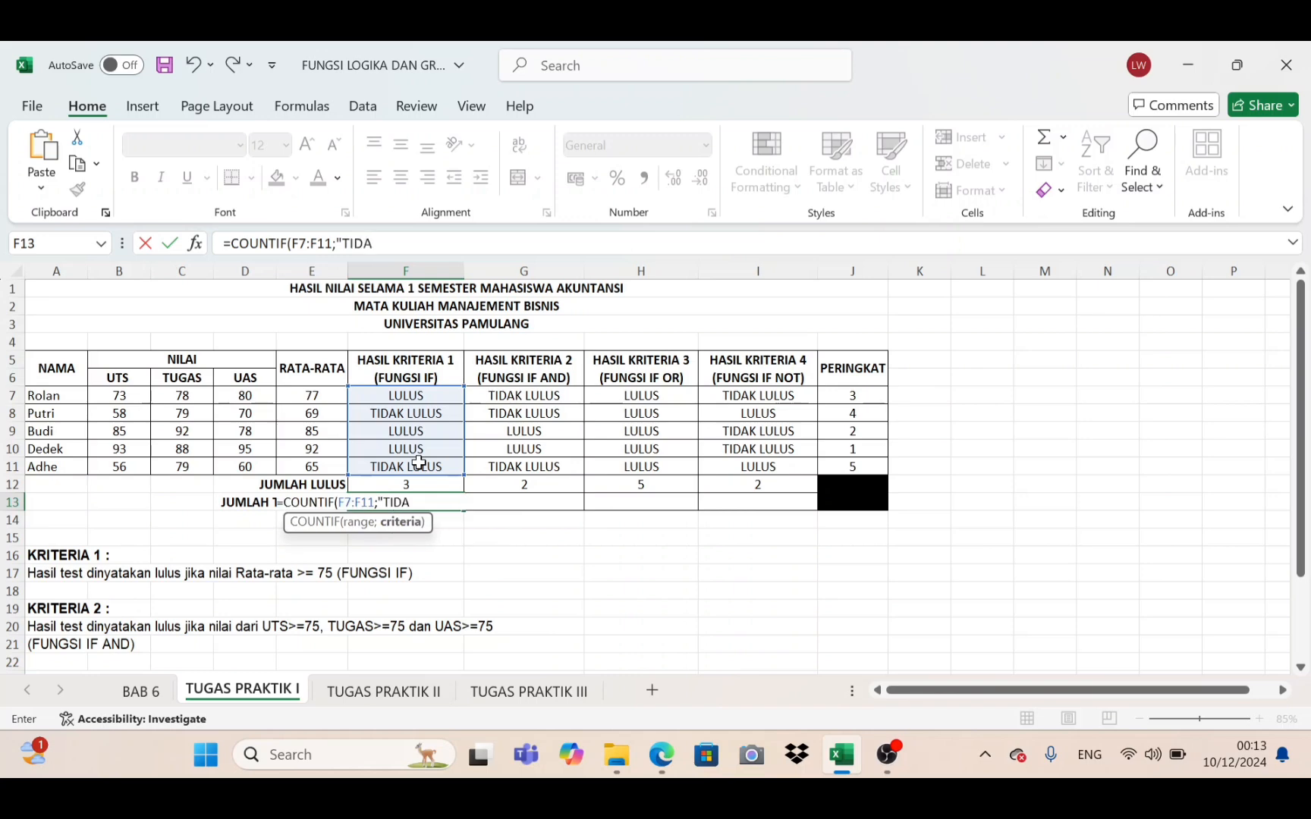
type("K LULUS")
key("Return")
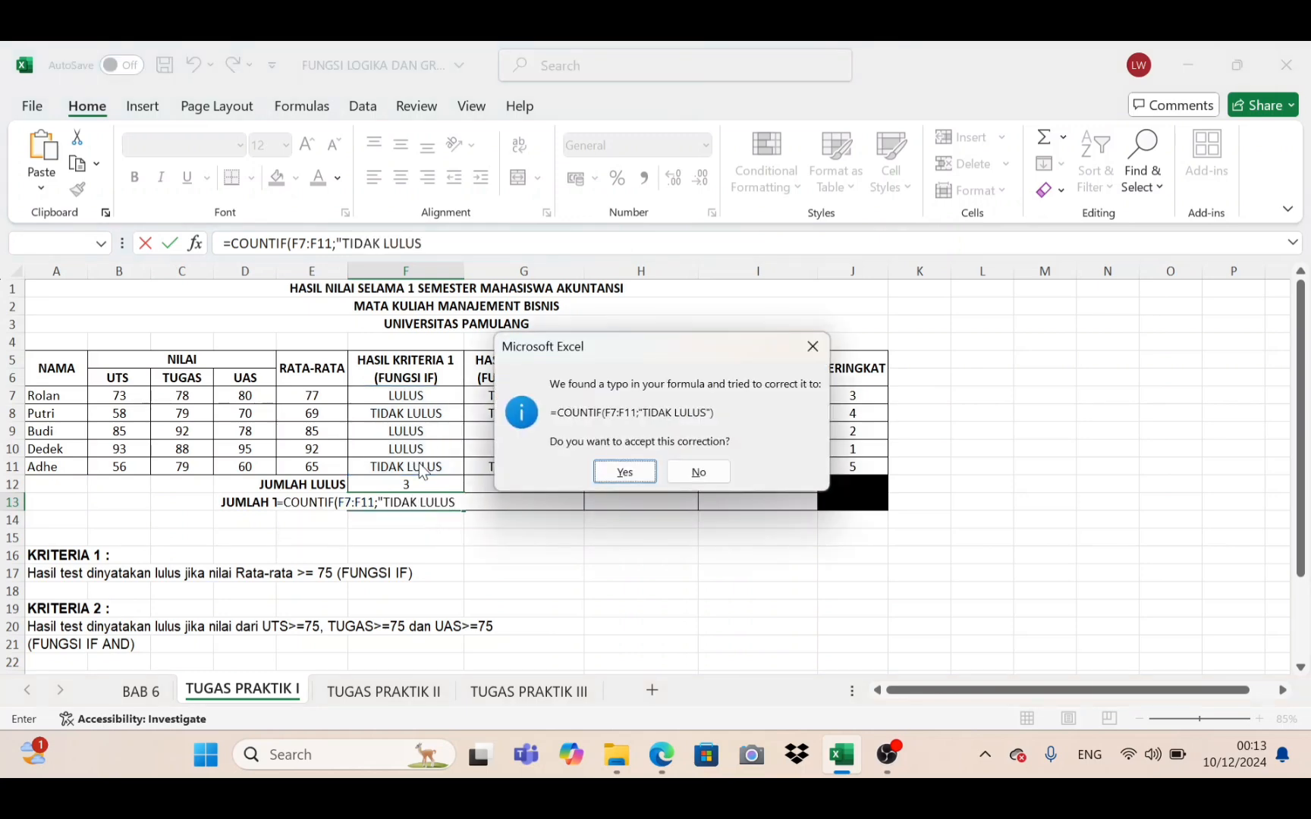
key("Return")
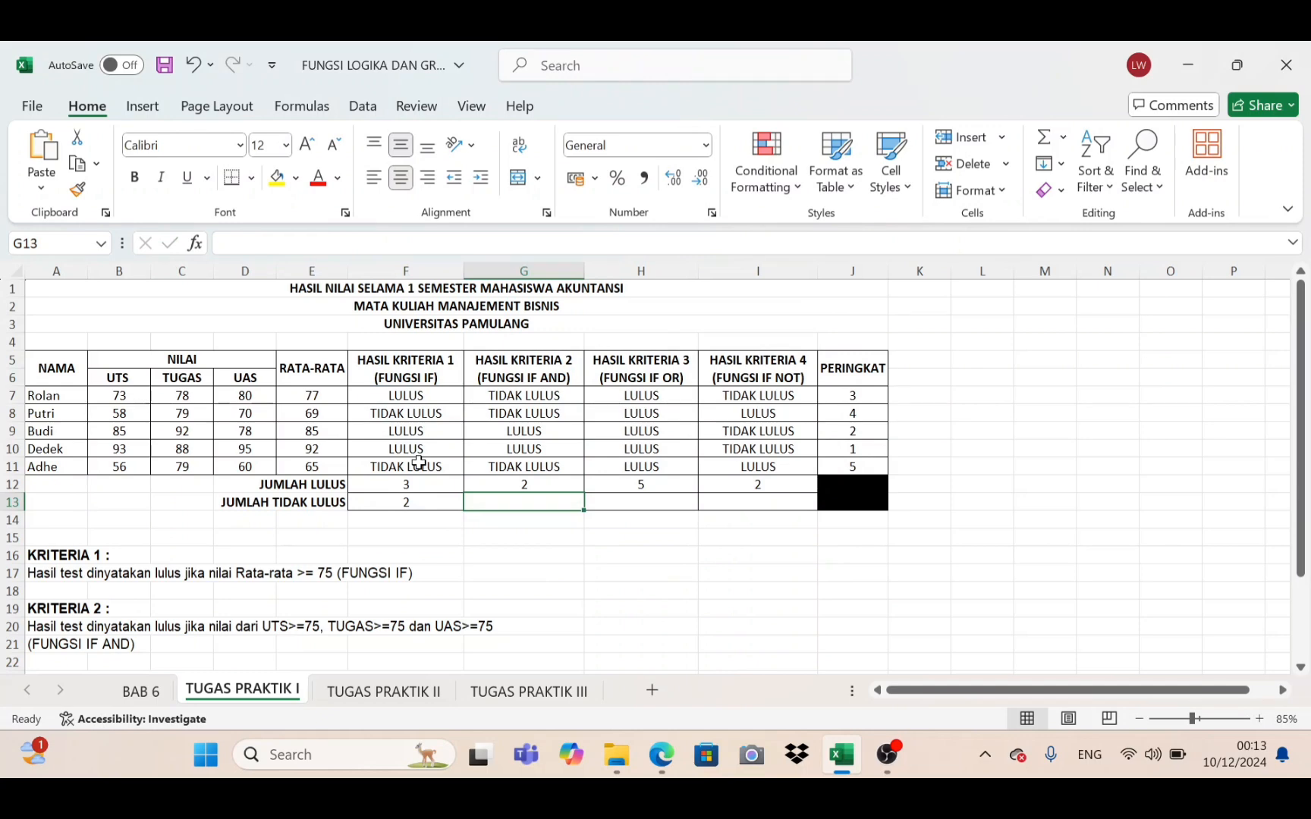
key("Left")
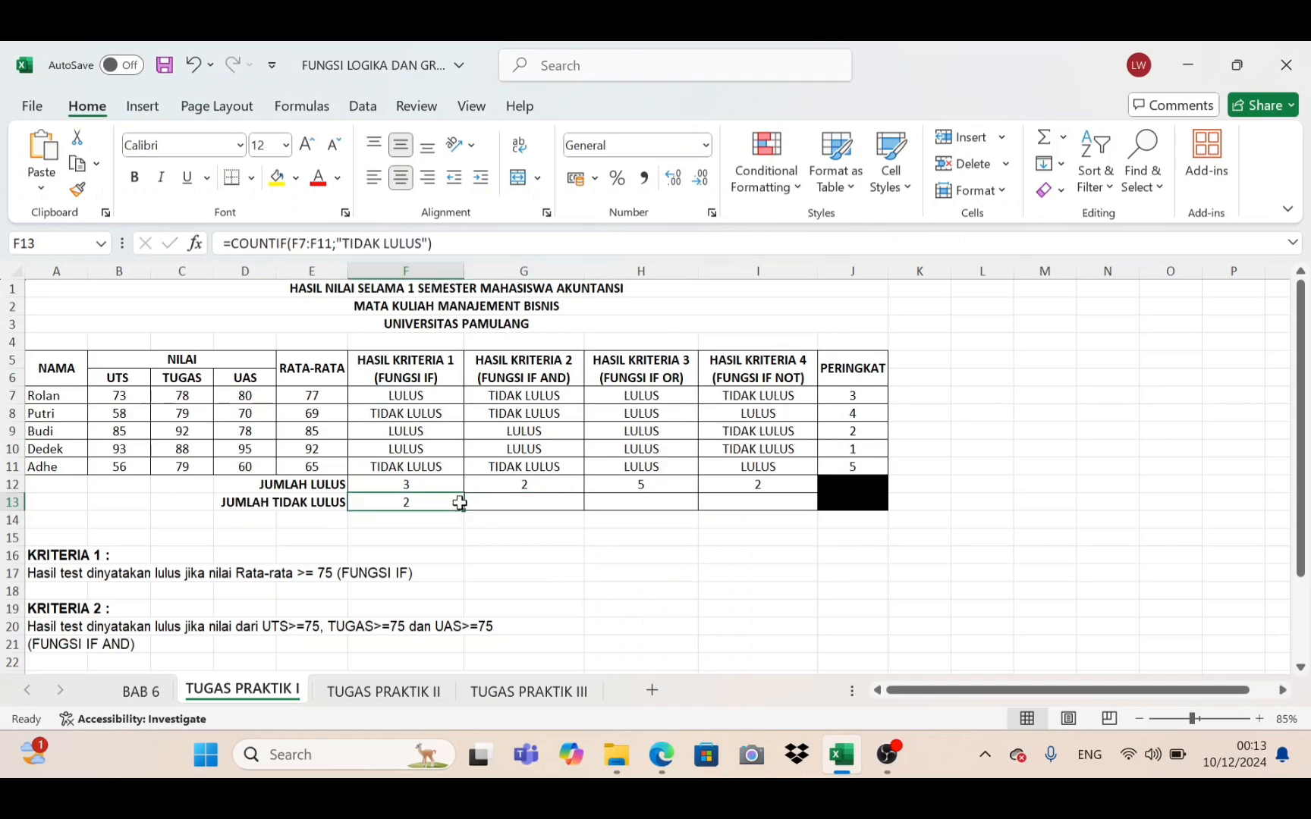
left_click_drag(465, 508, 766, 505)
left_click(735, 535)
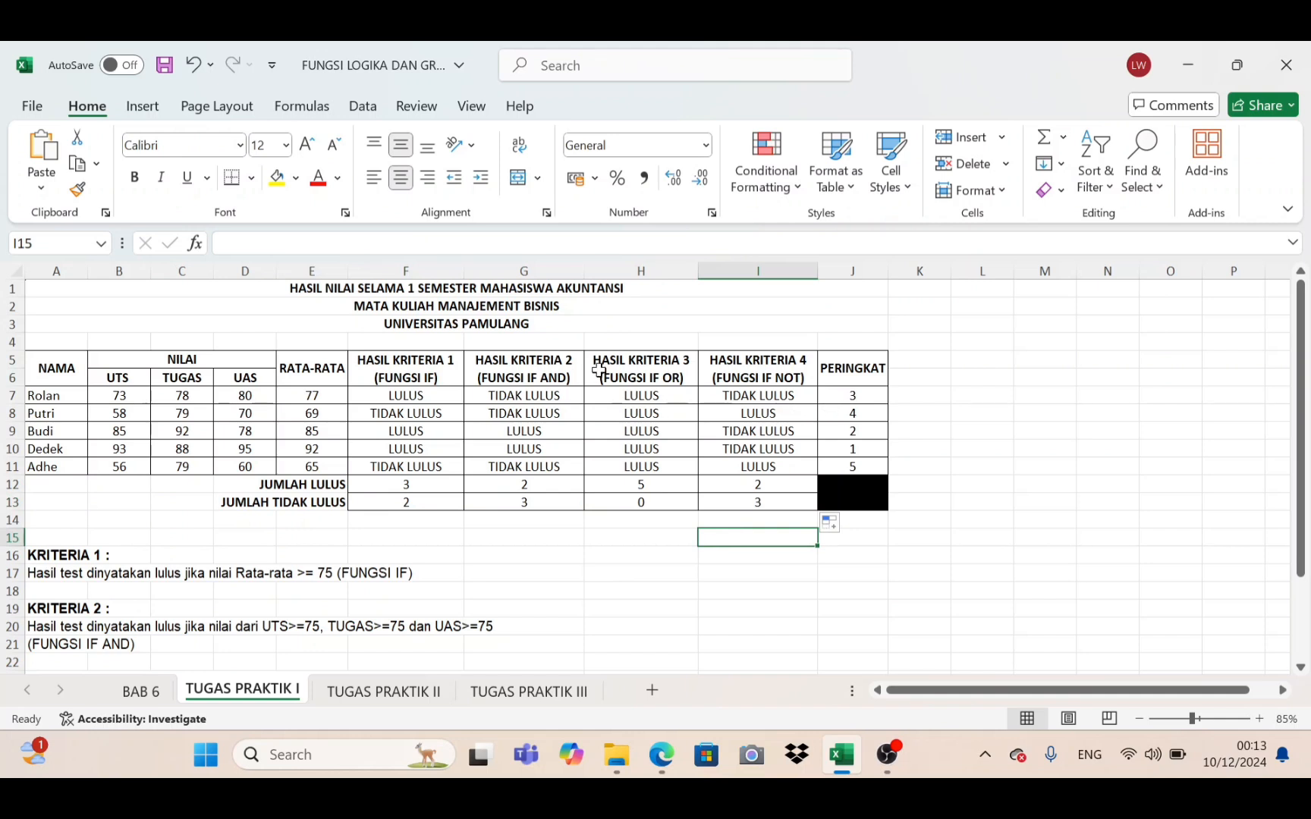
left_click(1031, 402)
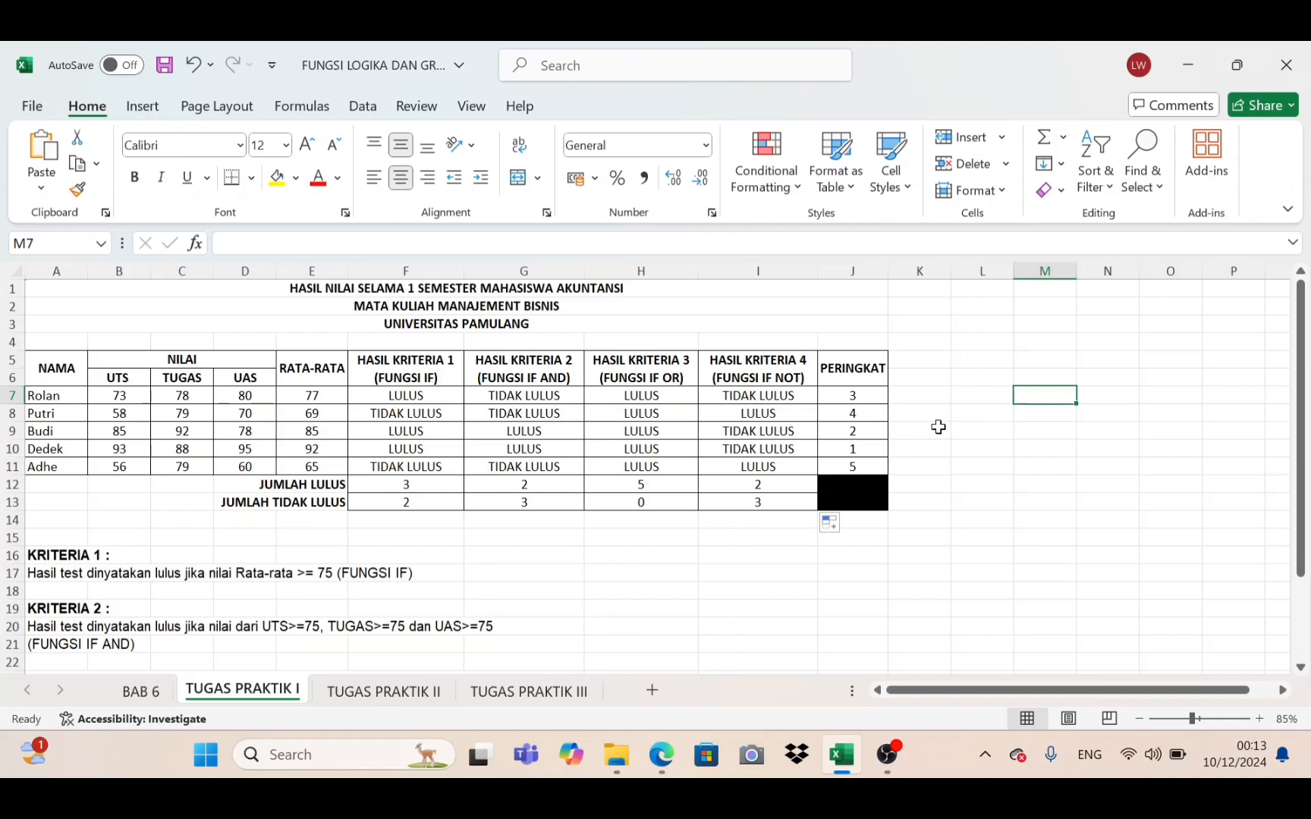
left_click(992, 344)
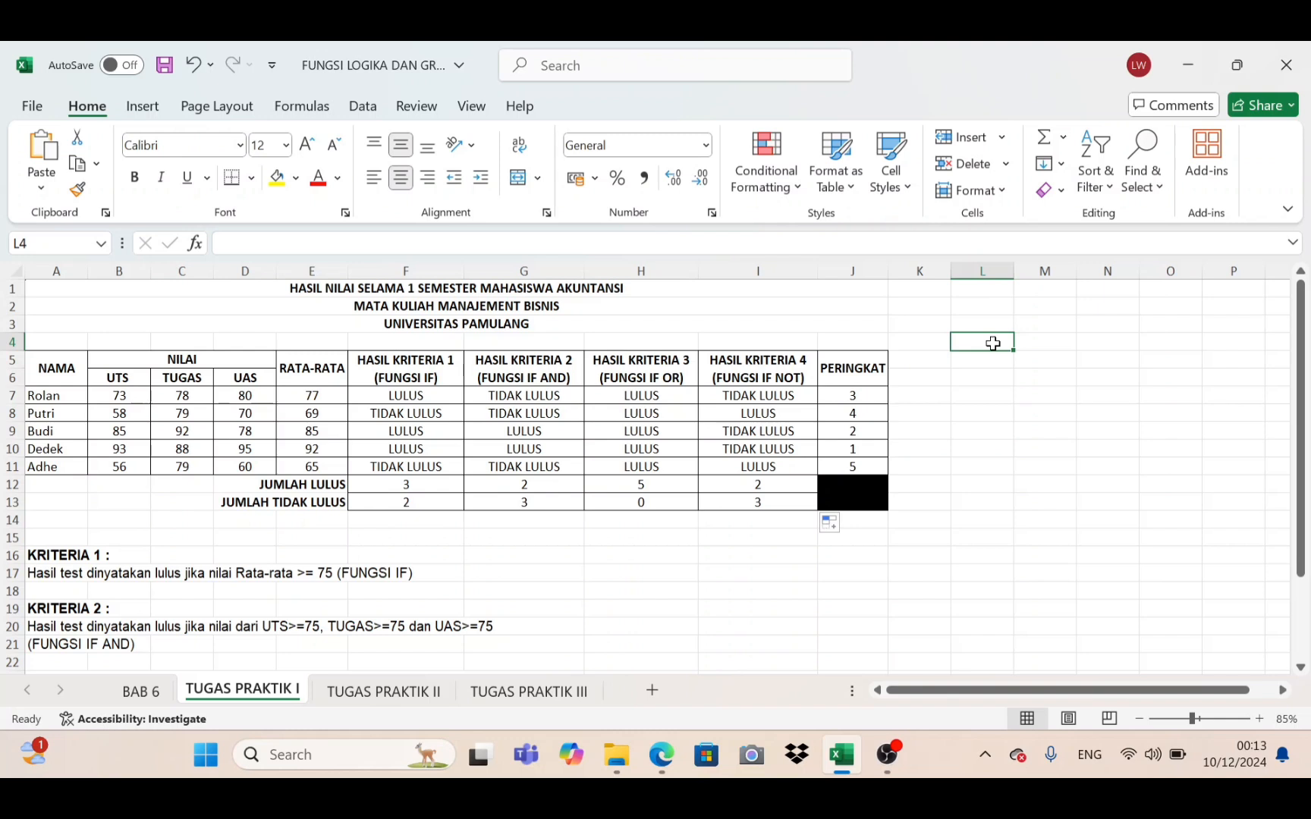
left_click(973, 327)
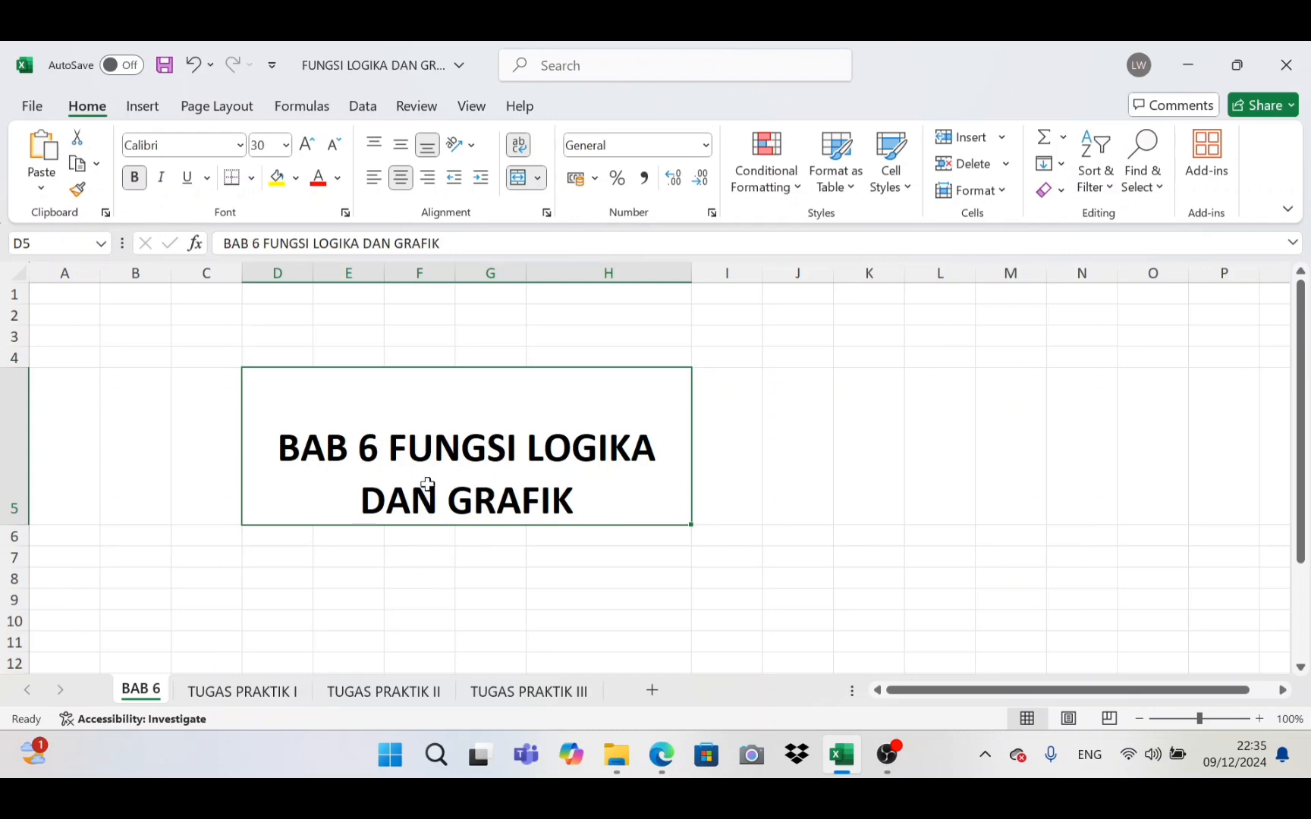
Step: Open the TUGAS PRAKTIK II sheet and clear the existing KET results in D3:D12
left_click(419, 692)
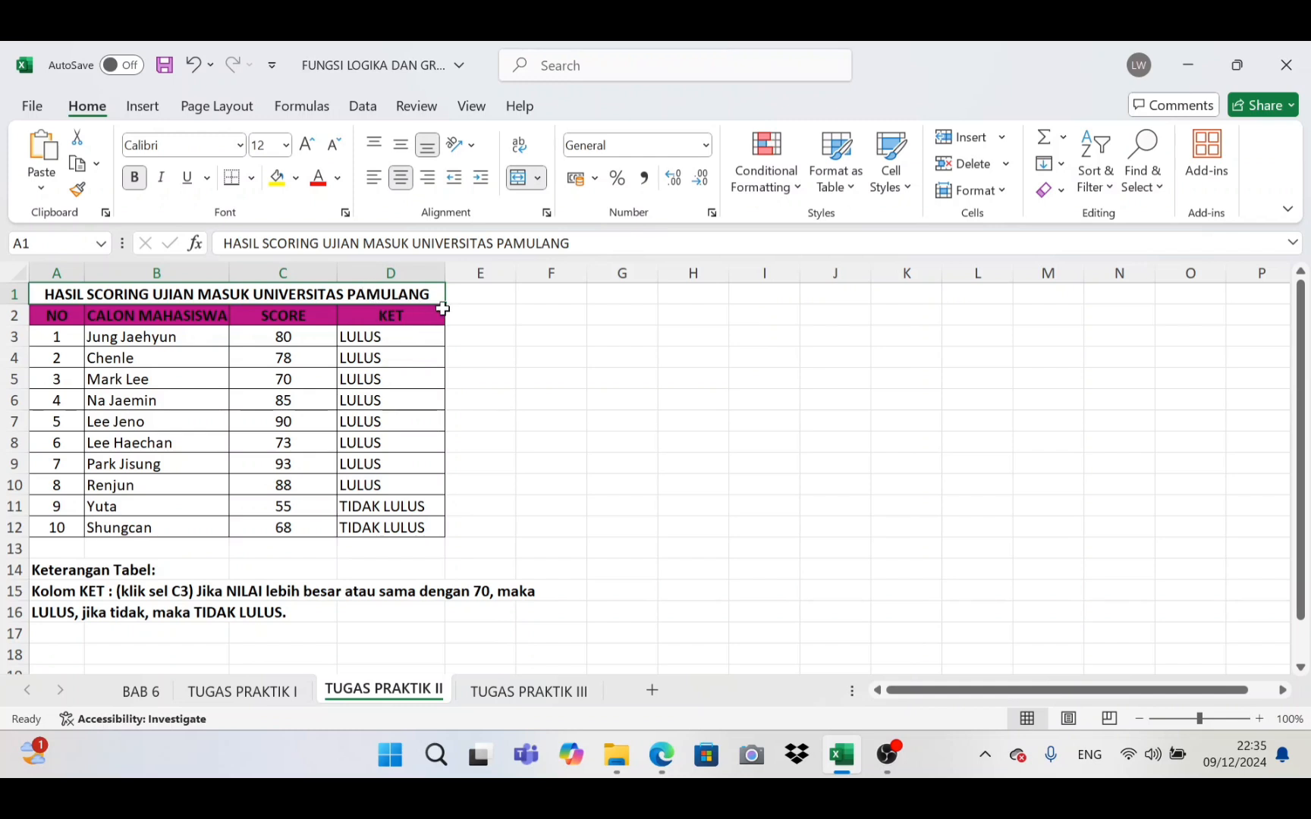
left_click(472, 308)
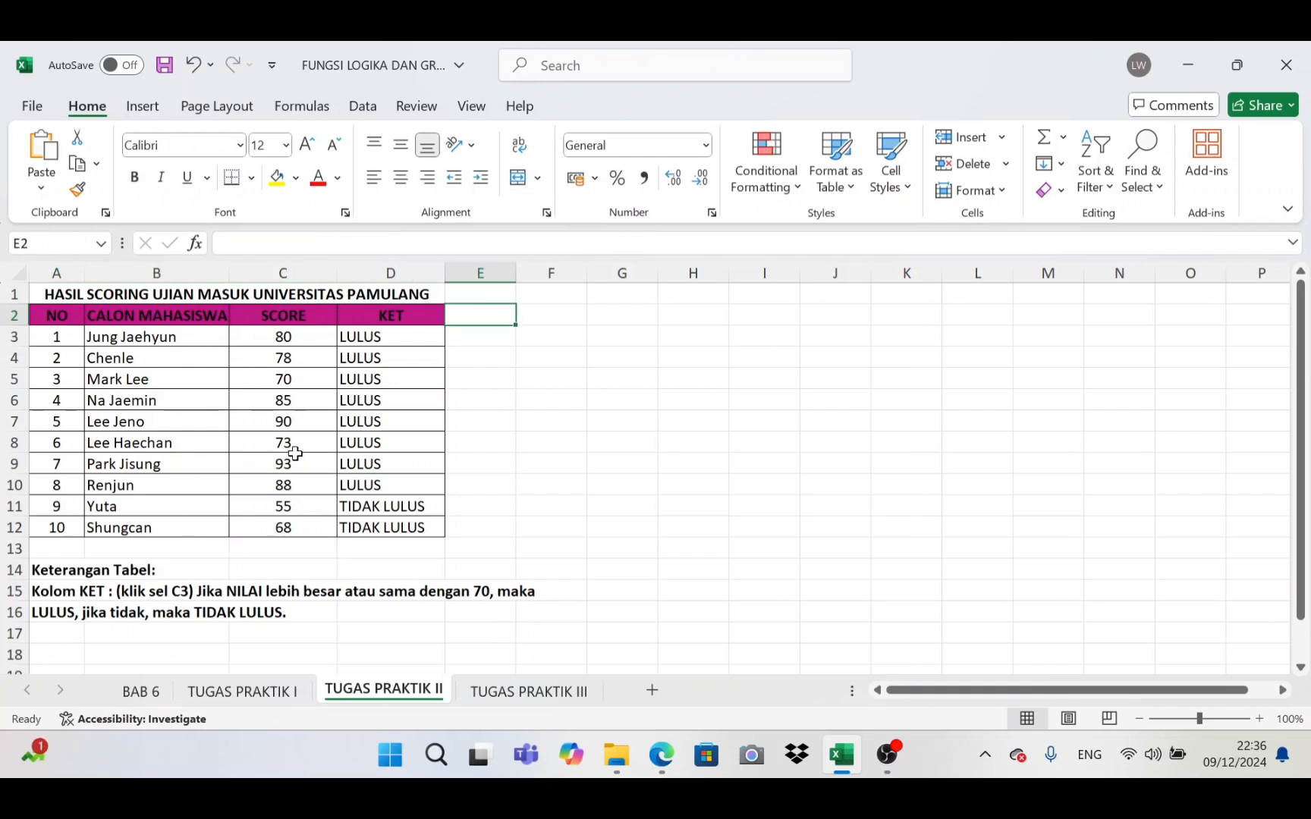
left_click_drag(381, 337, 379, 535)
key("Delete")
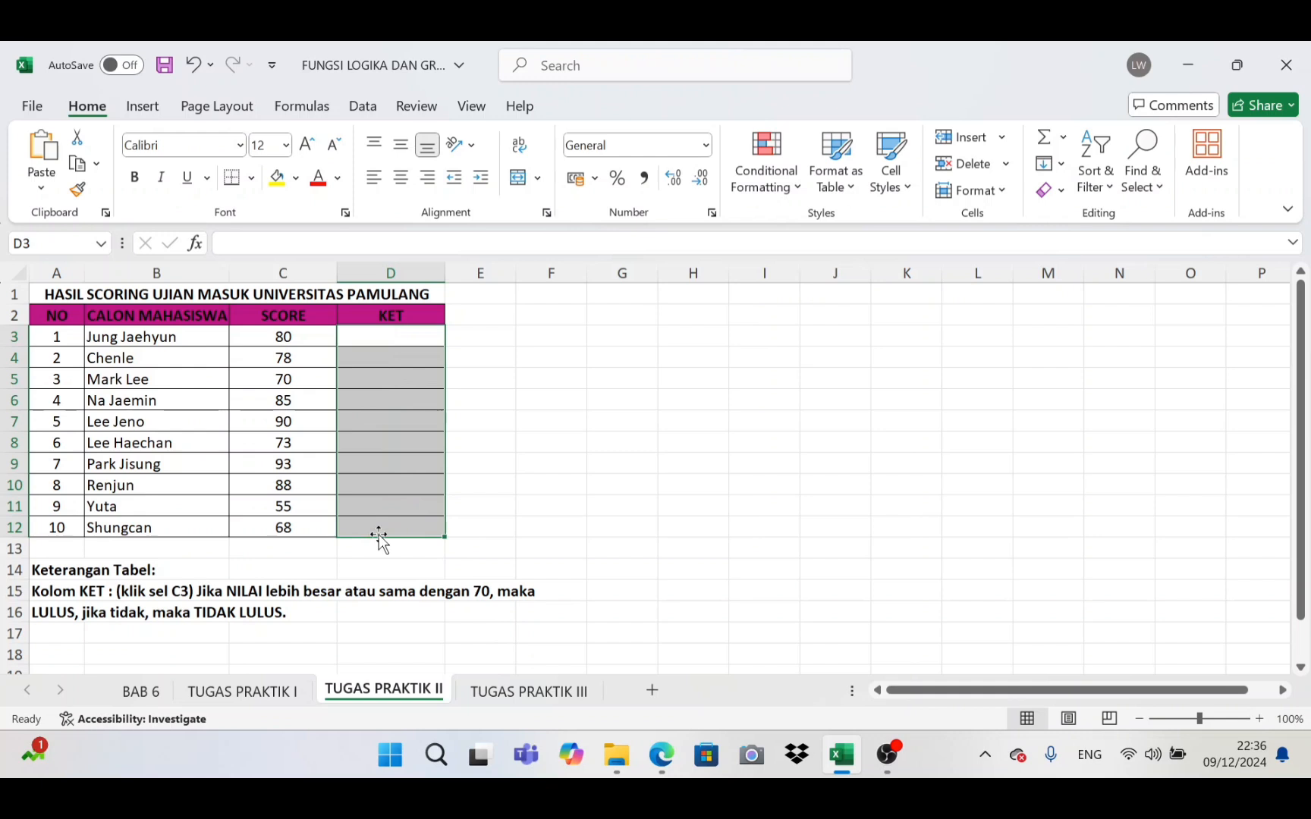
left_click(639, 414)
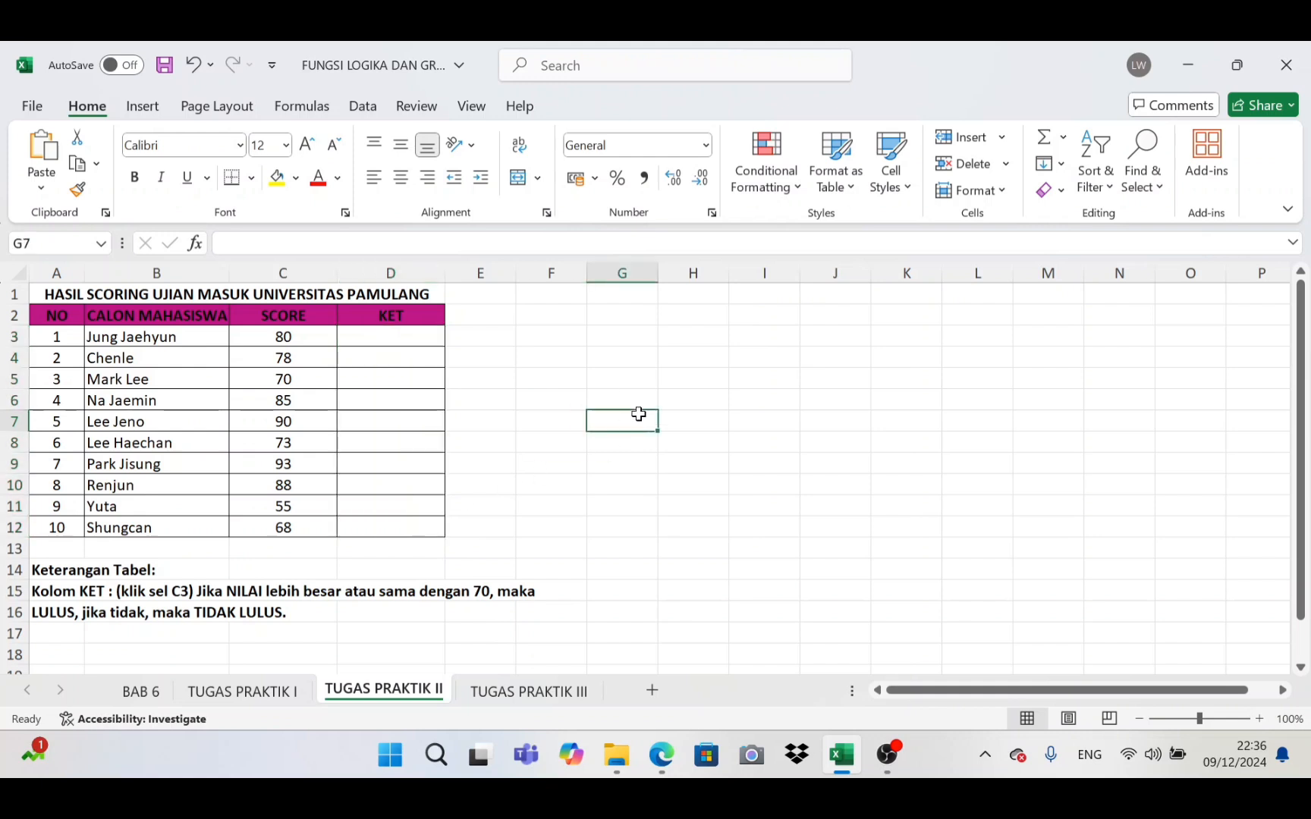
Step: Enter =IF(C3>=70;"LULUS";"TIDAK LULUS") in the first KET cell, D3
left_click(408, 336)
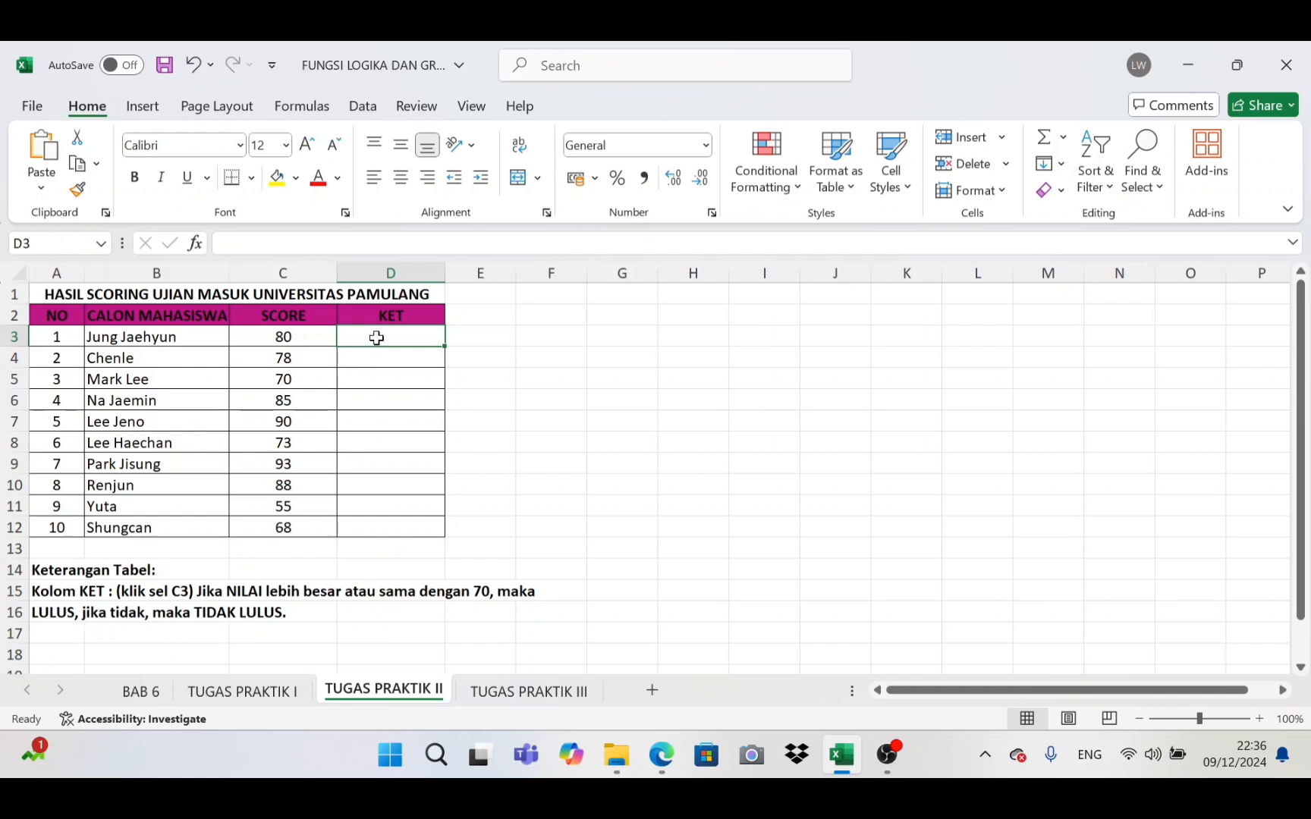
type("=")
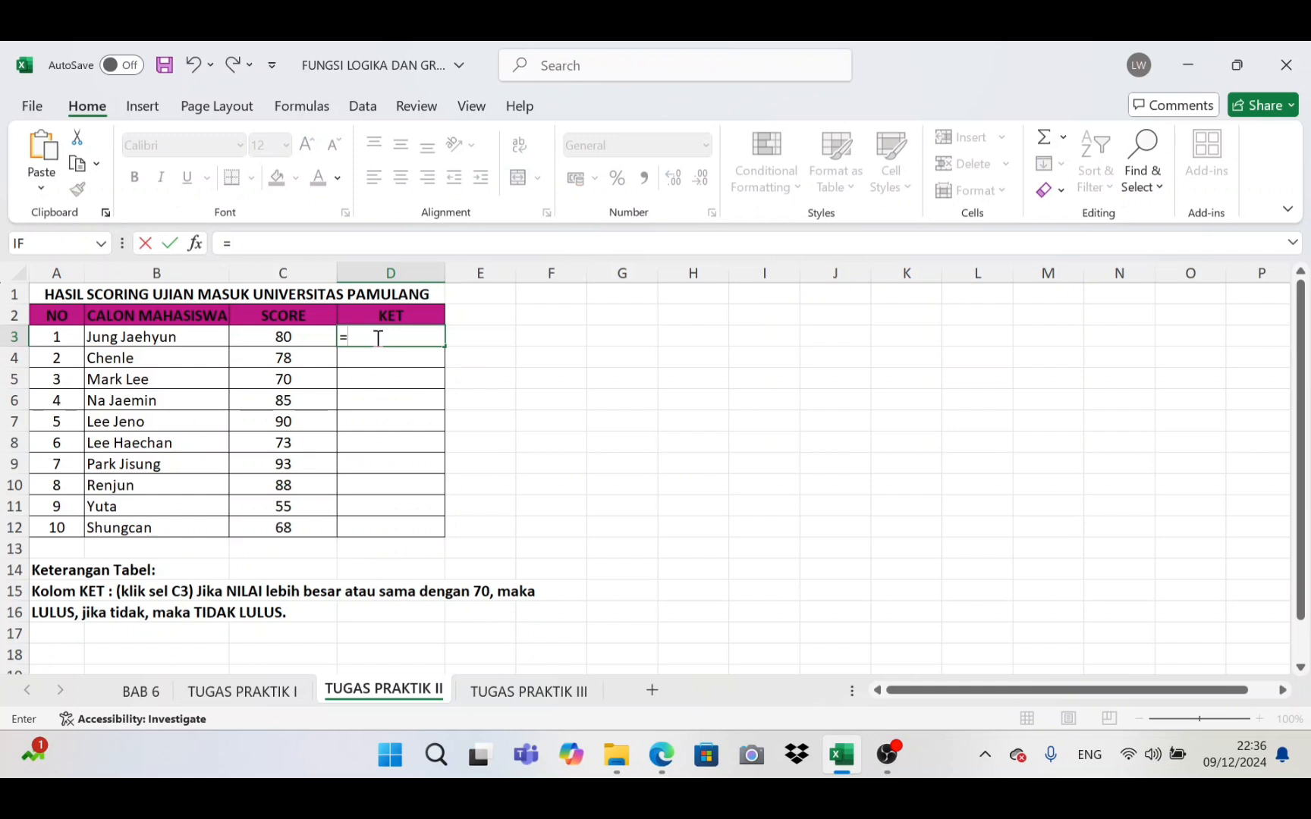
type("IF")
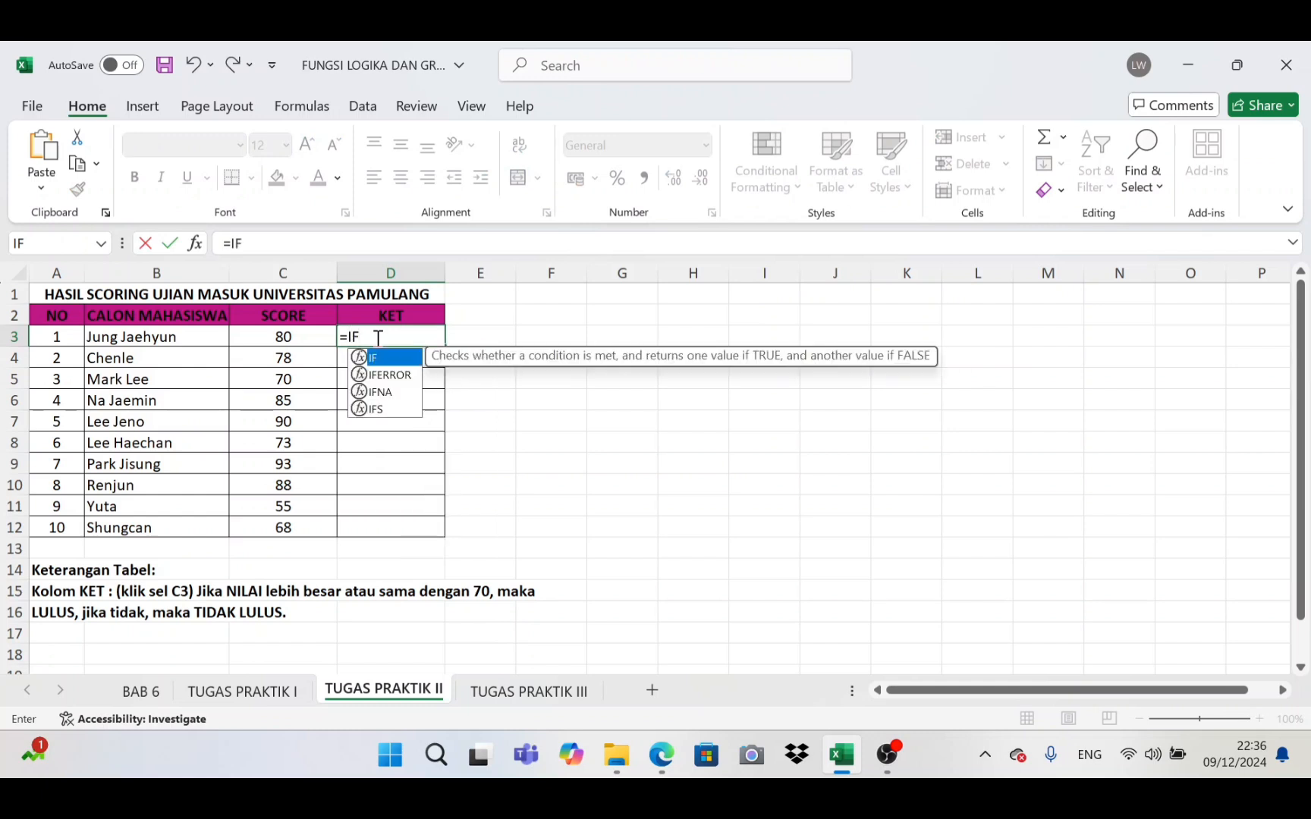
type("(")
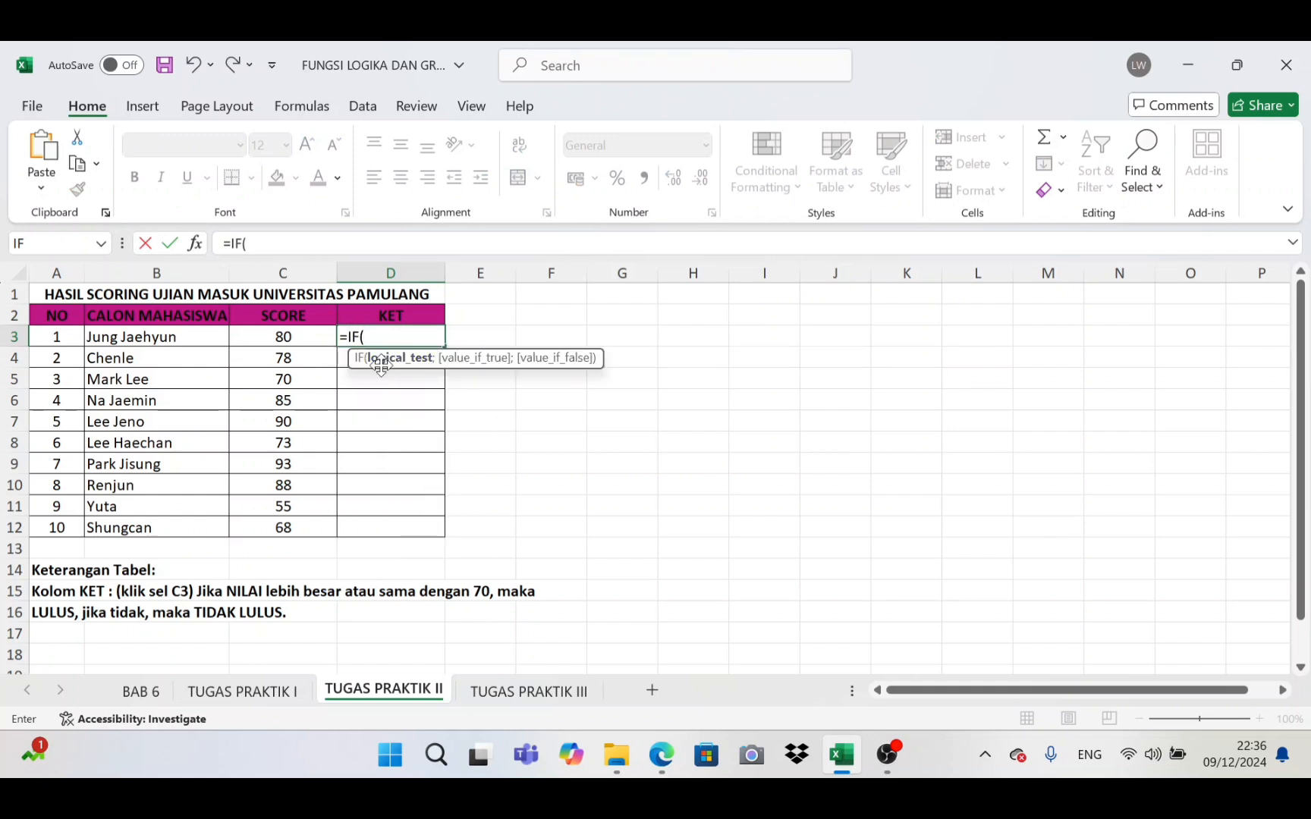
left_click(308, 338)
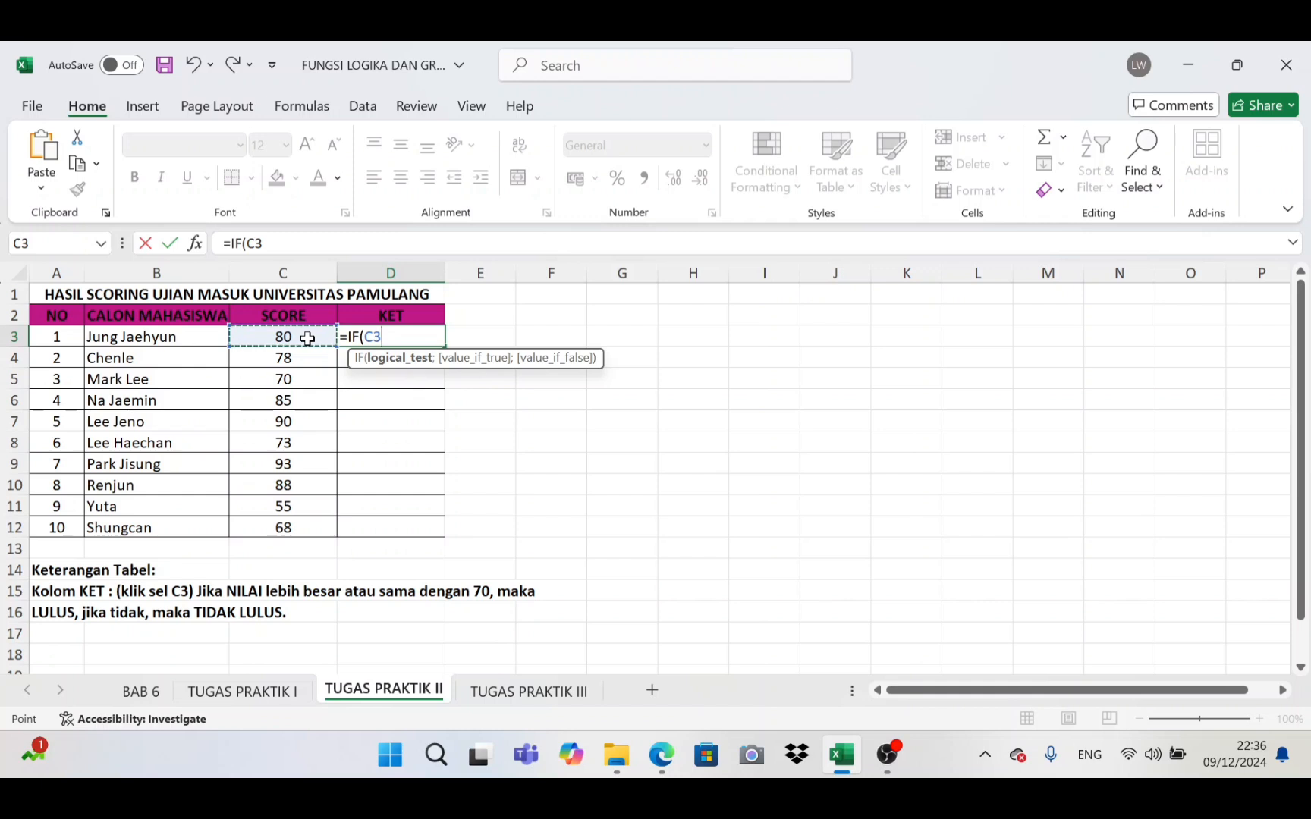
type(">")
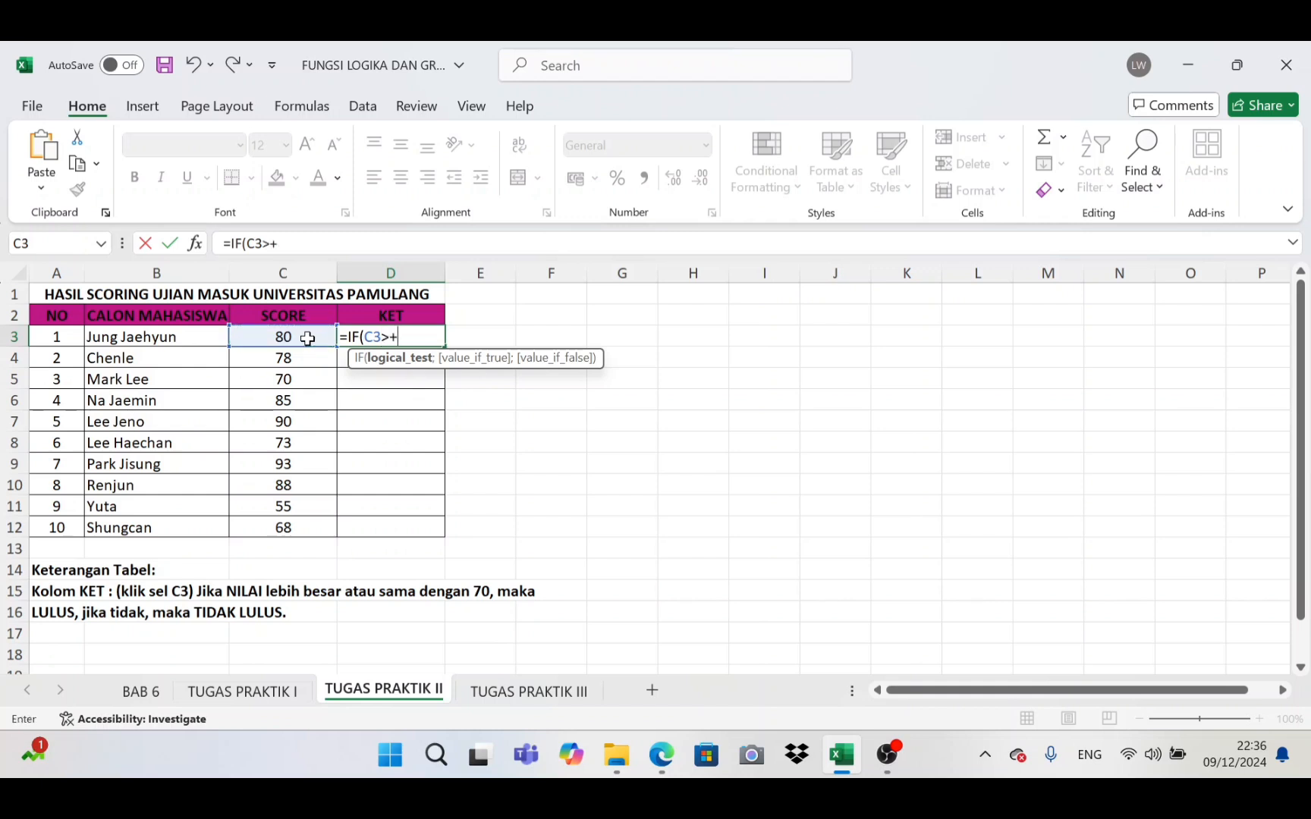
type("=70;")
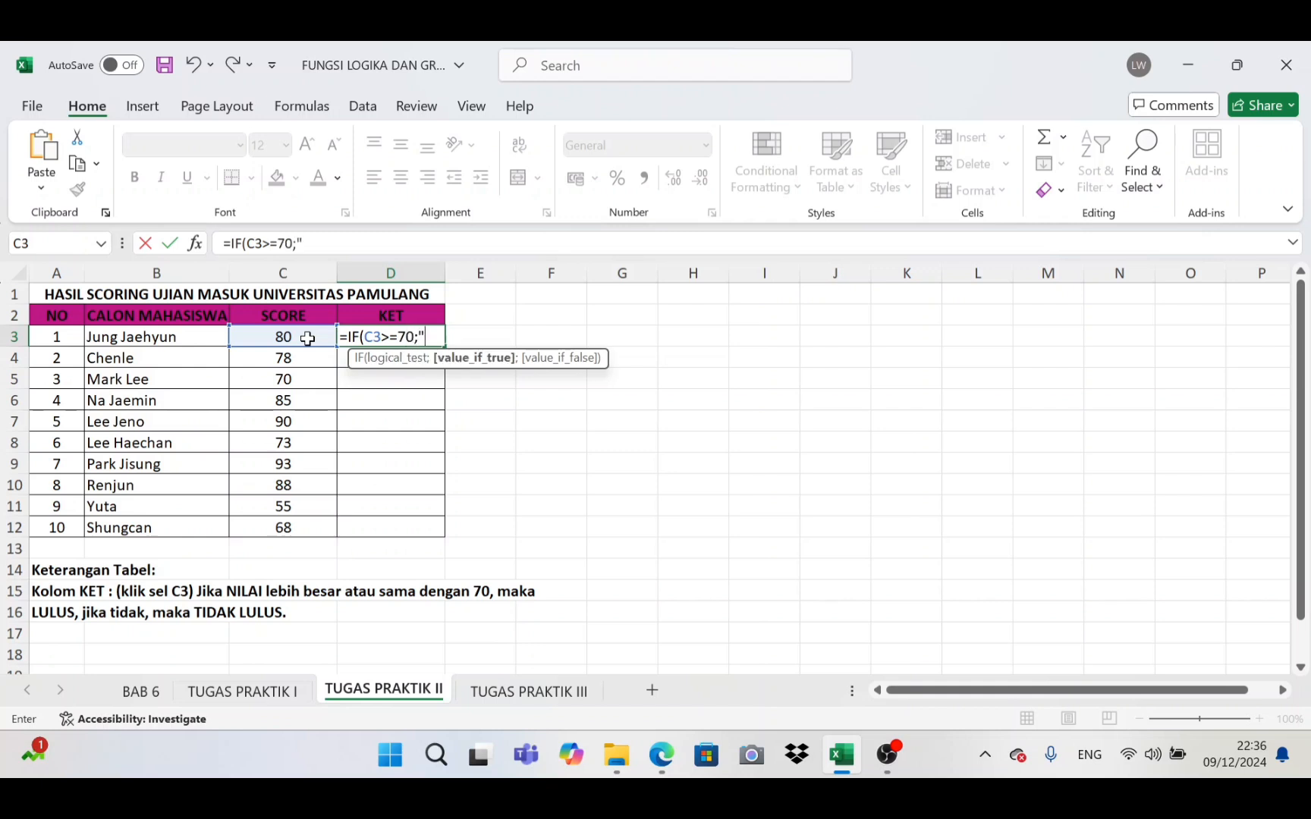
type("\"LULUS\";\"")
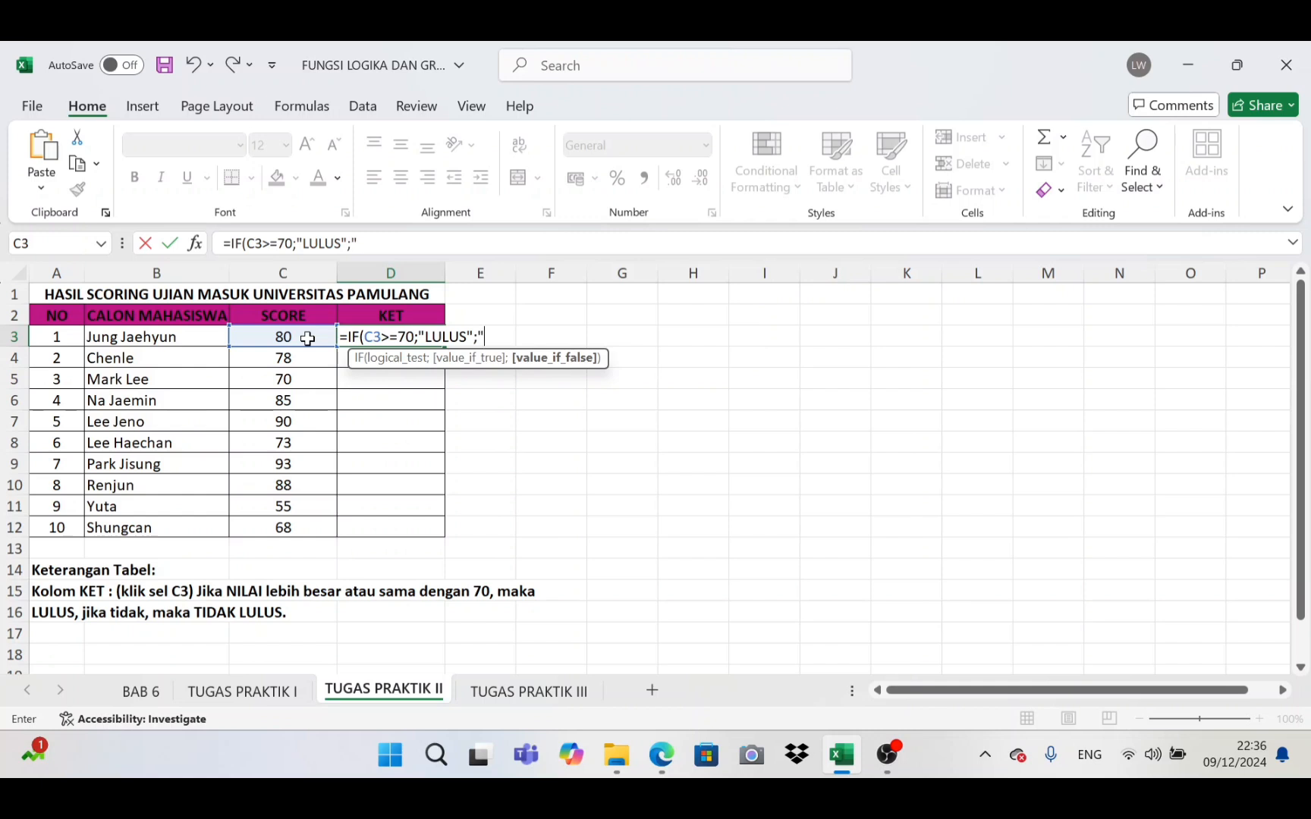
type("TIDAK LULU")
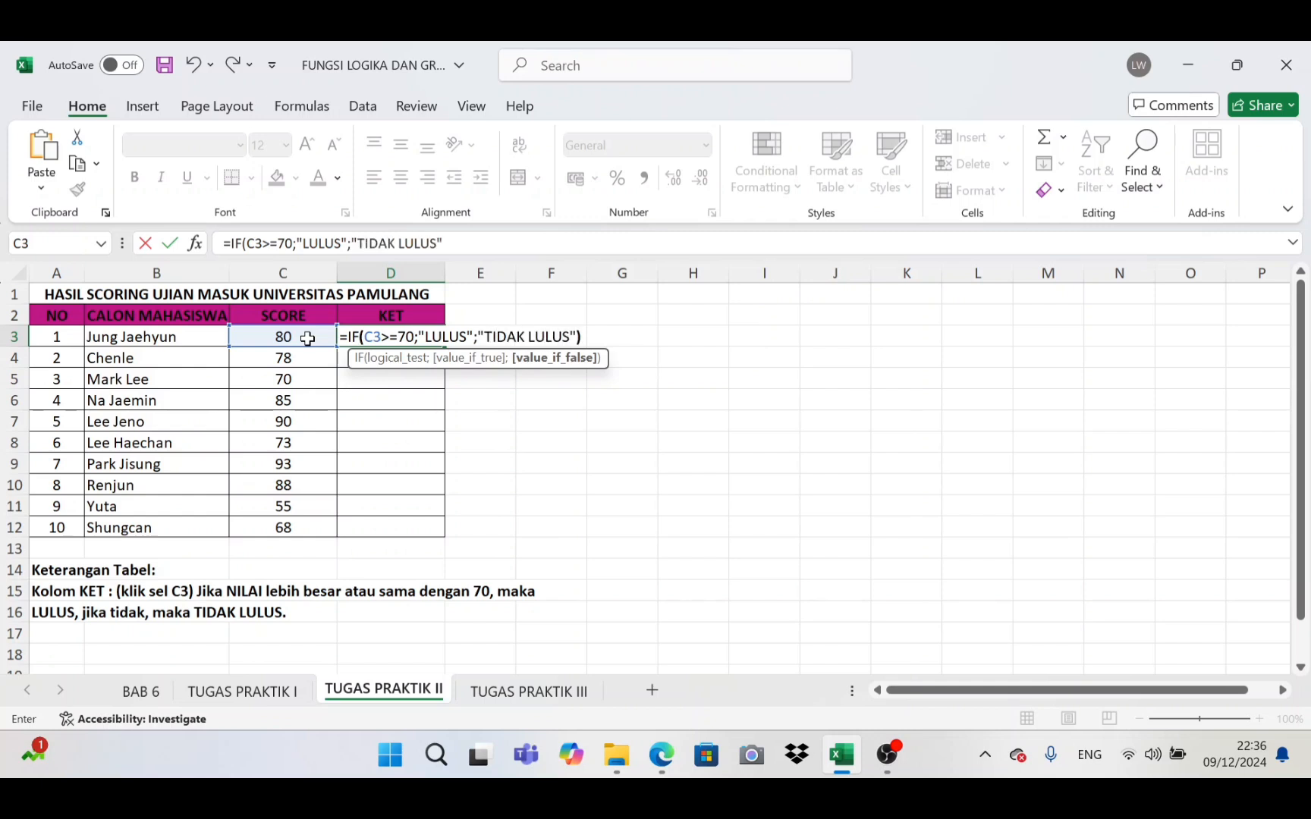
type("S\")")
key("Return")
Step: Fill the D3 IF formula down the KET column to D12
left_click(351, 337)
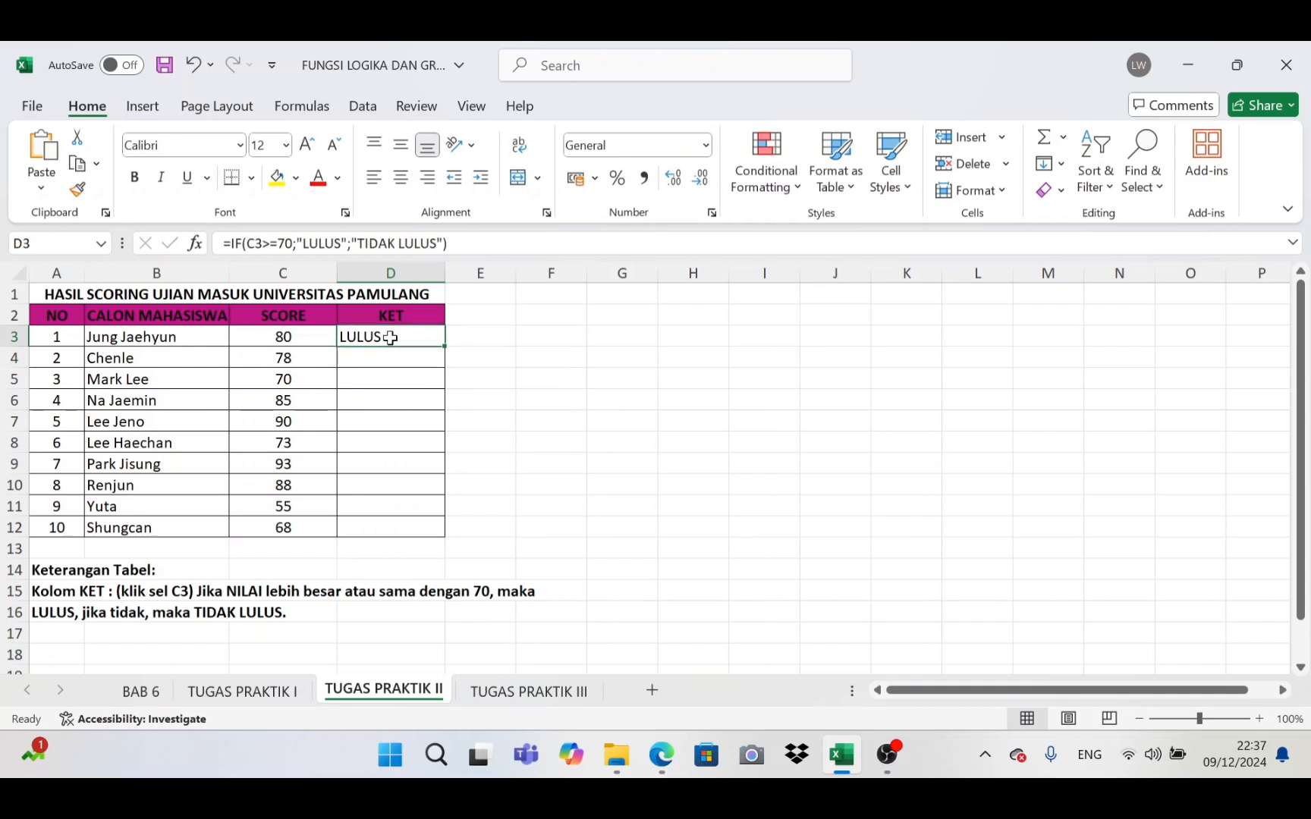
double_click(446, 348)
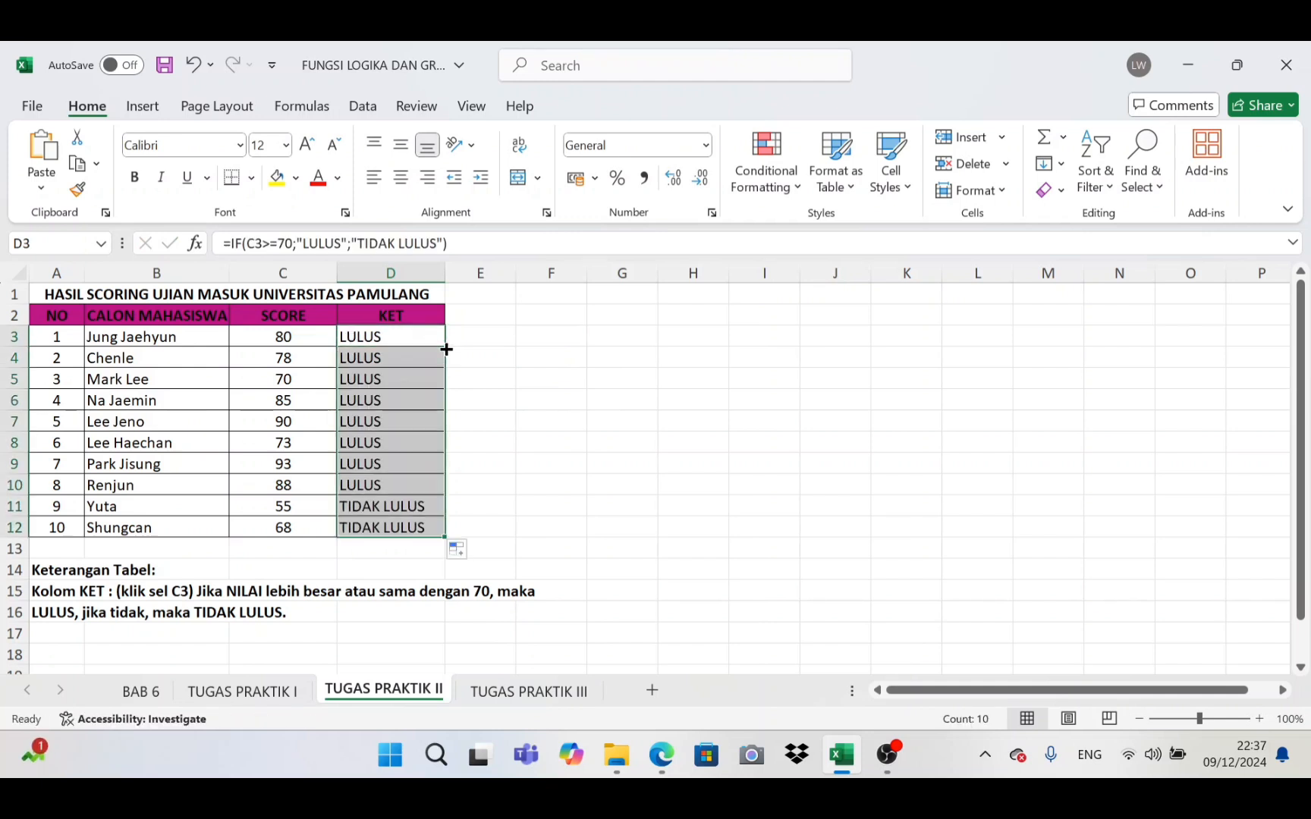
left_click(497, 354)
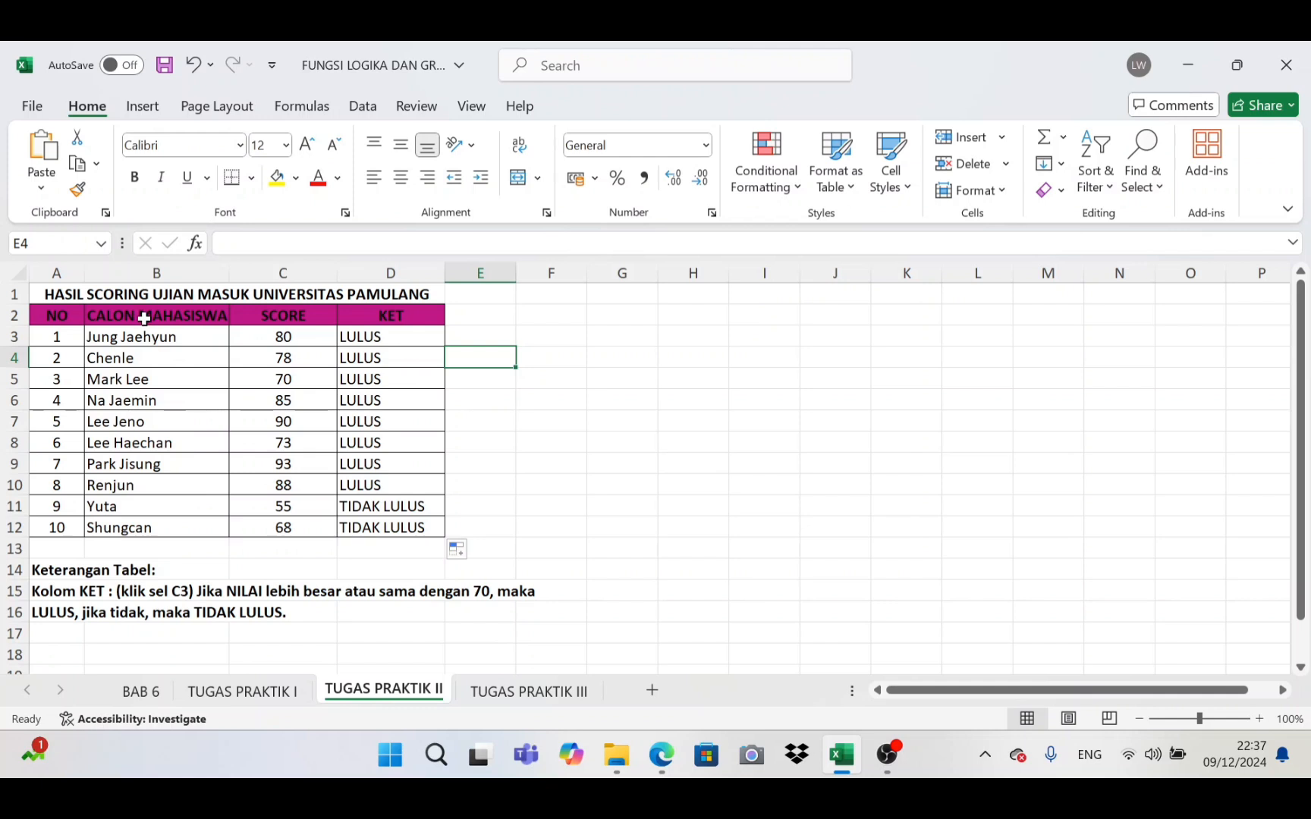
Step: Insert a Clustered Column chart from the CALON MAHASISWA and SCORE data in B2:C12 and place it beside the table, around columns F to M
left_click_drag(140, 317, 288, 526)
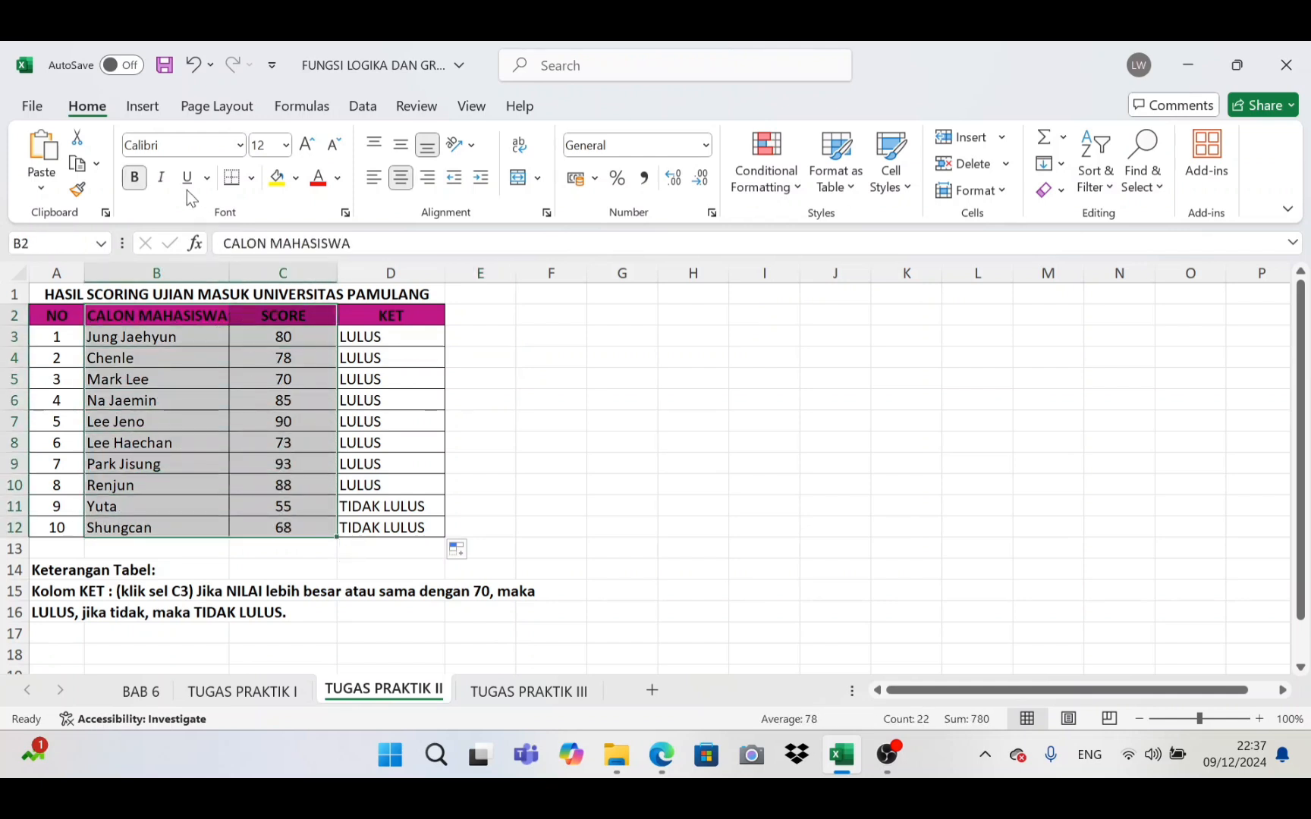
left_click(151, 115)
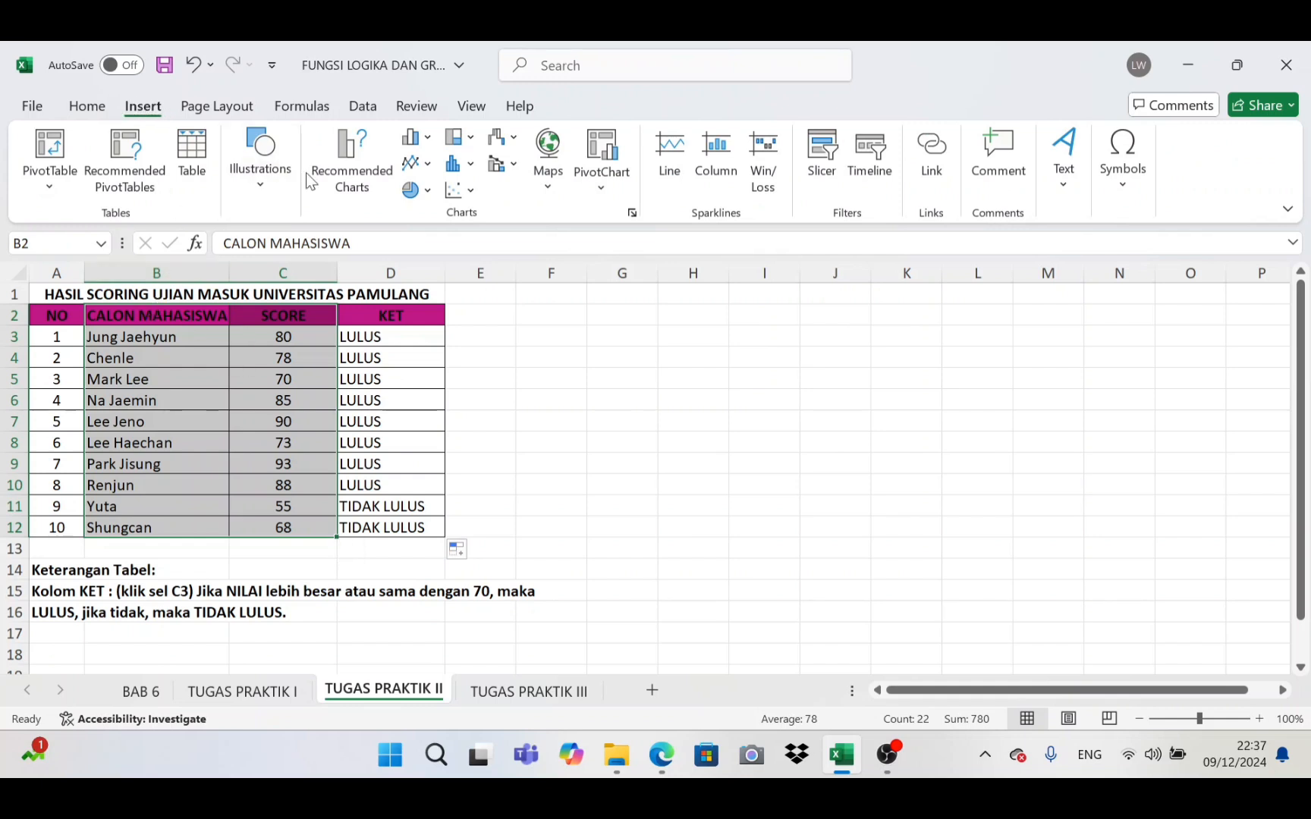
left_click(365, 179)
left_click(398, 297)
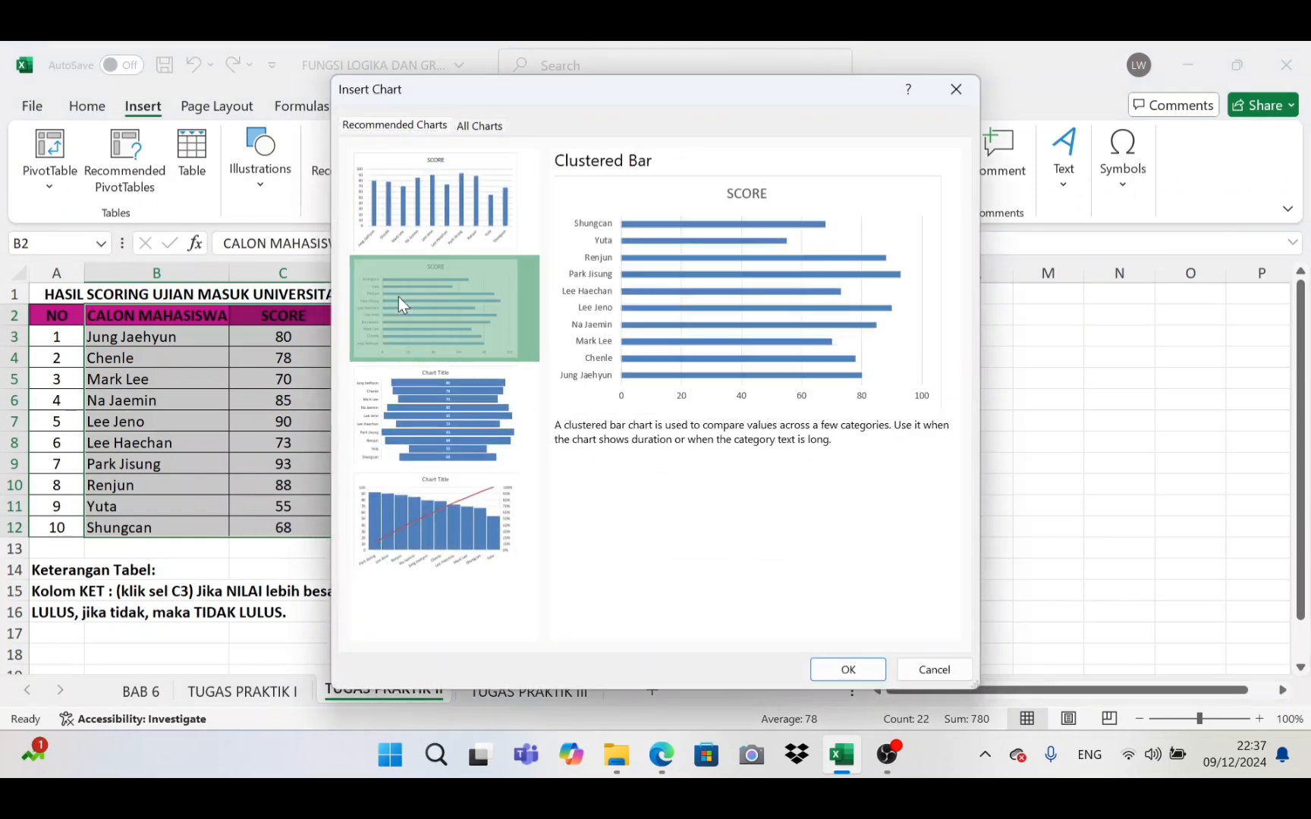
left_click(410, 373)
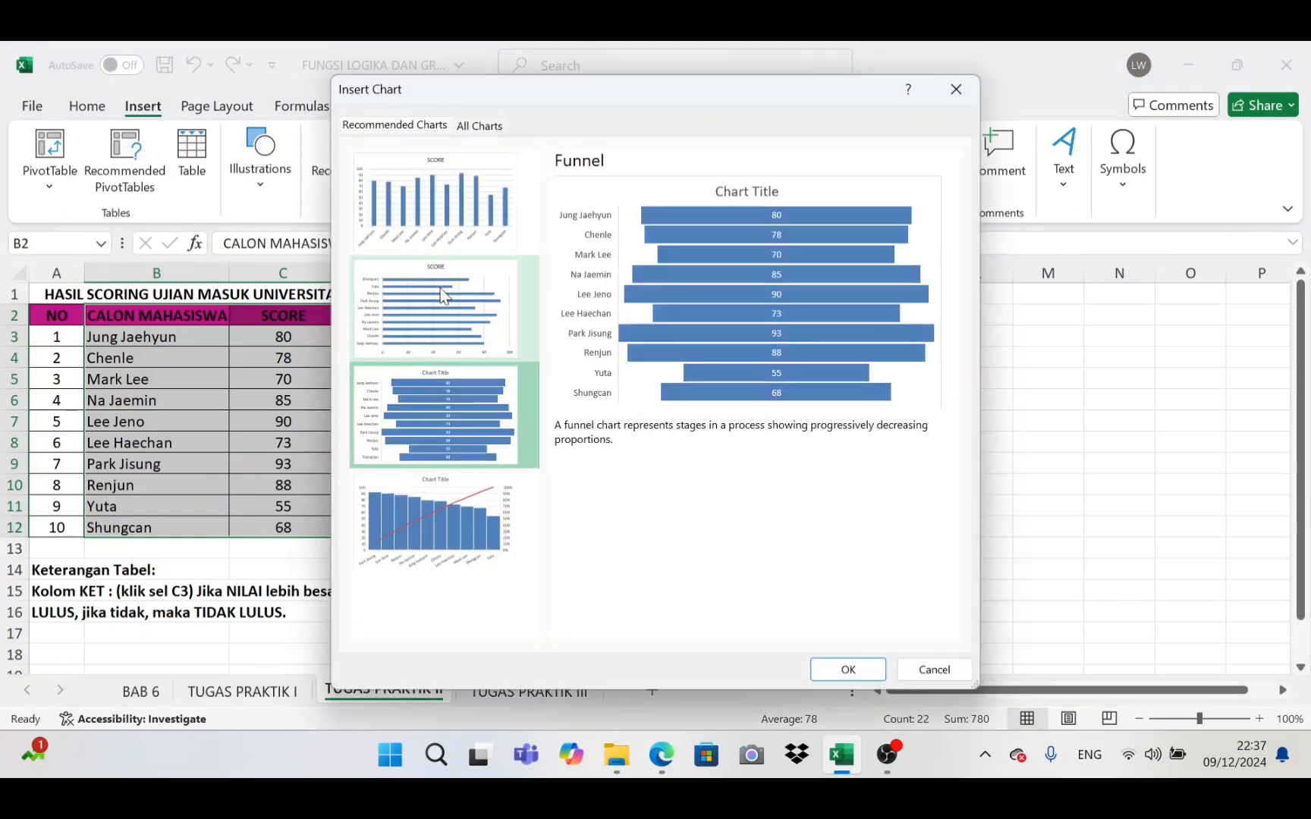
left_click(457, 210)
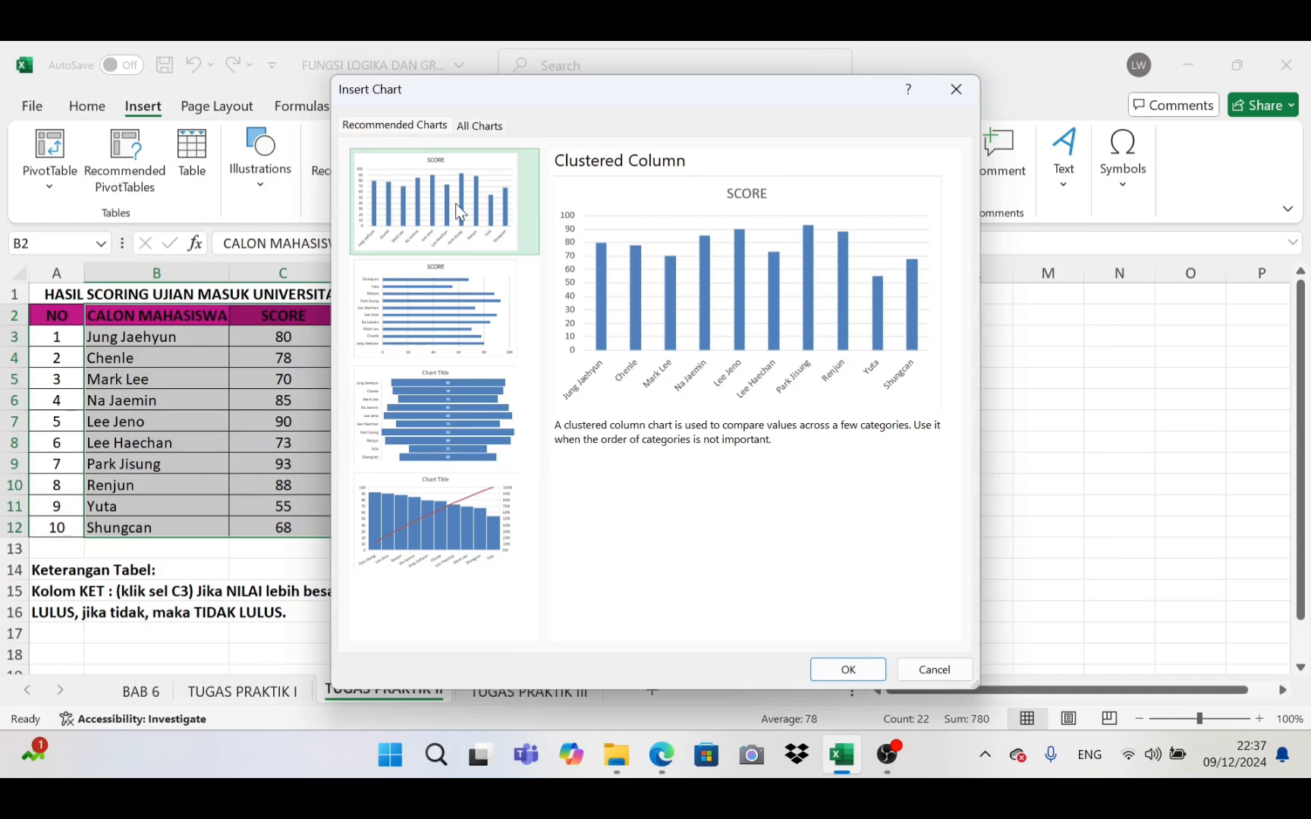
left_click(837, 667)
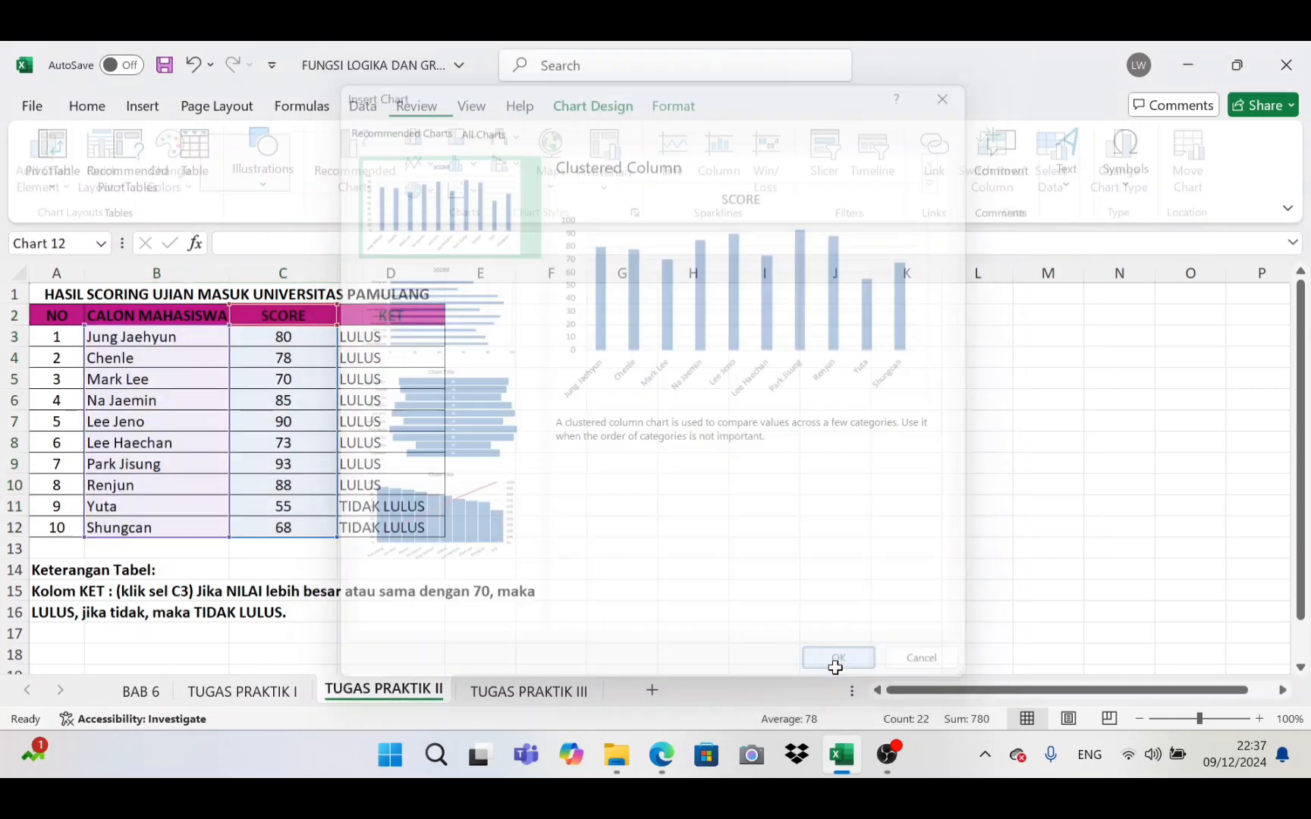
left_click_drag(848, 362, 994, 327)
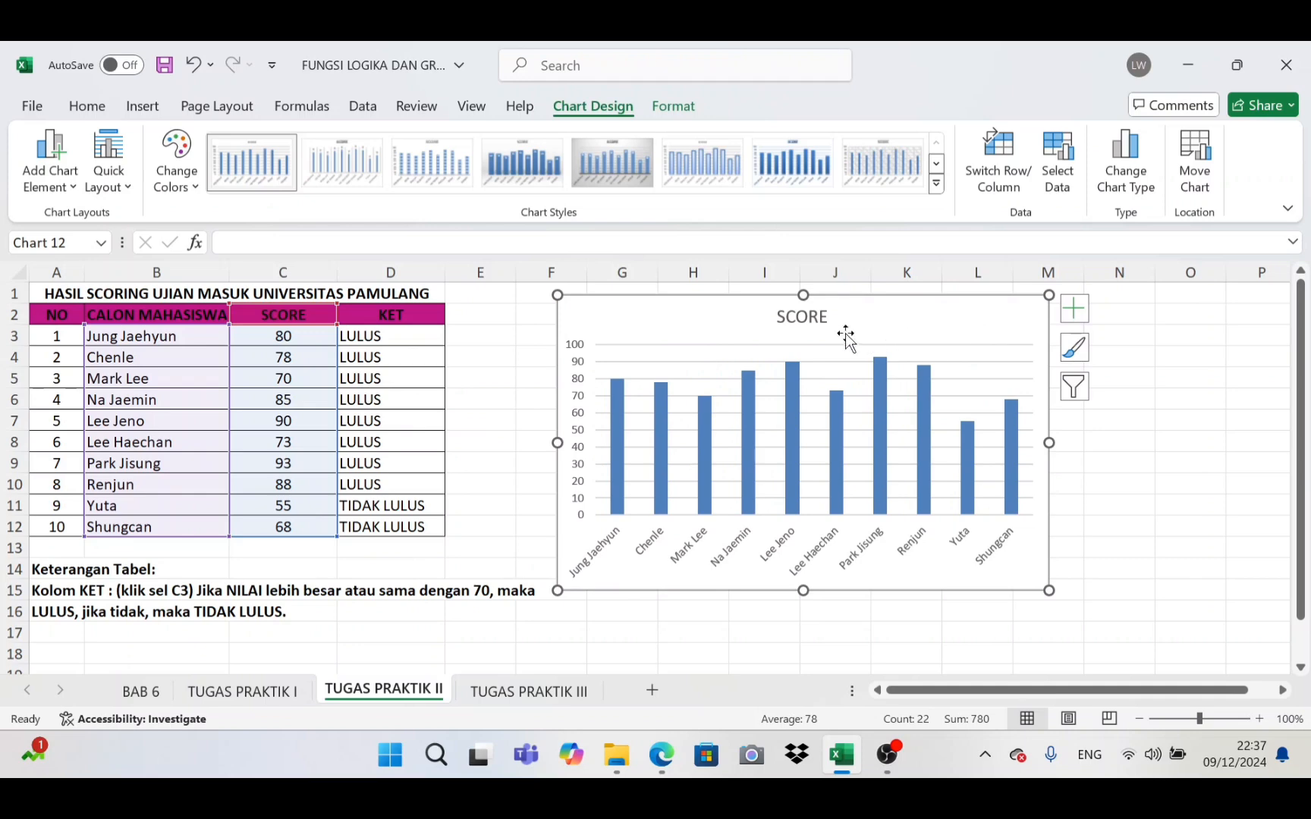
Step: Replace the column chart's title with the table heading copied from A1, HASIL SCORING UJIAN MASUK UNIVERSITAS PAMULANG
left_click(808, 317)
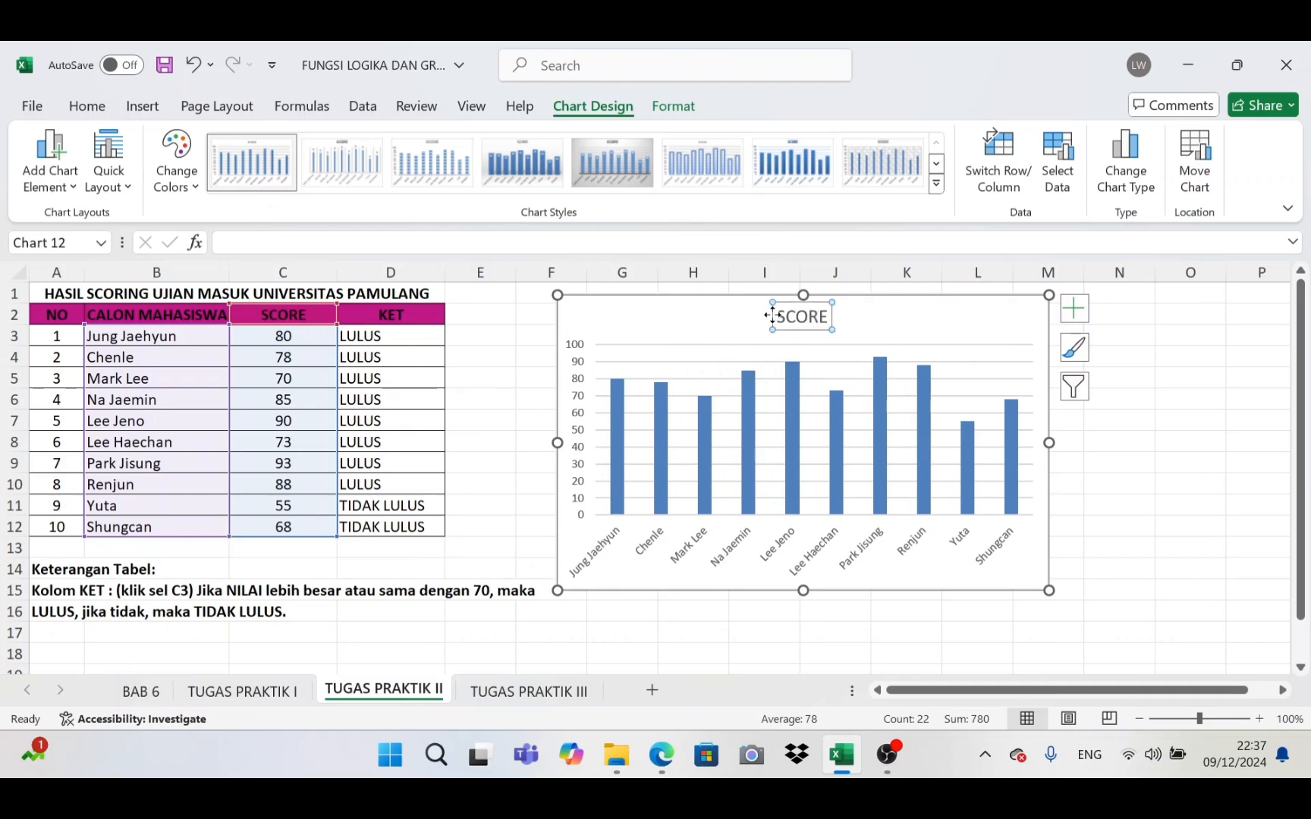
left_click(418, 293)
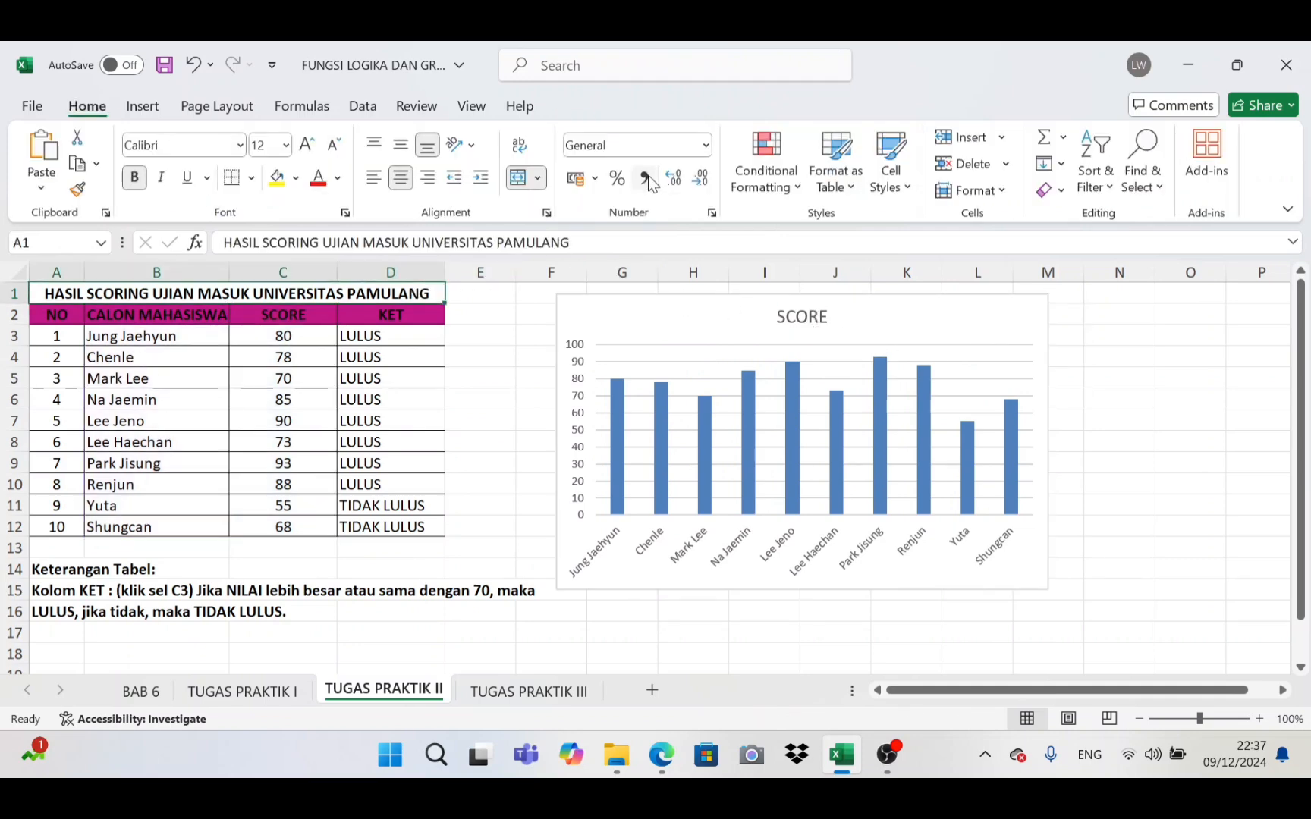
left_click_drag(585, 243, 209, 258)
key("ctrl+c")
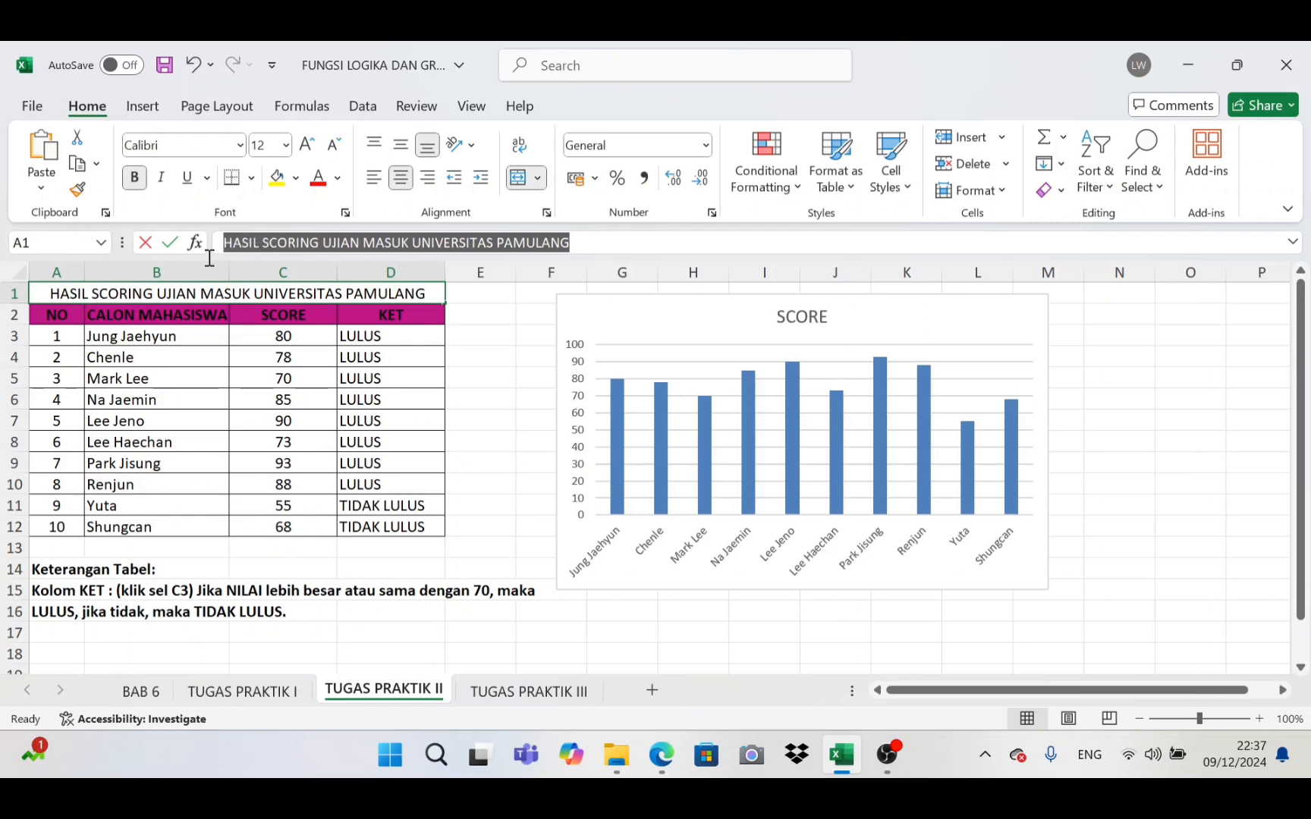
left_click(789, 322)
left_click_drag(789, 323, 825, 326)
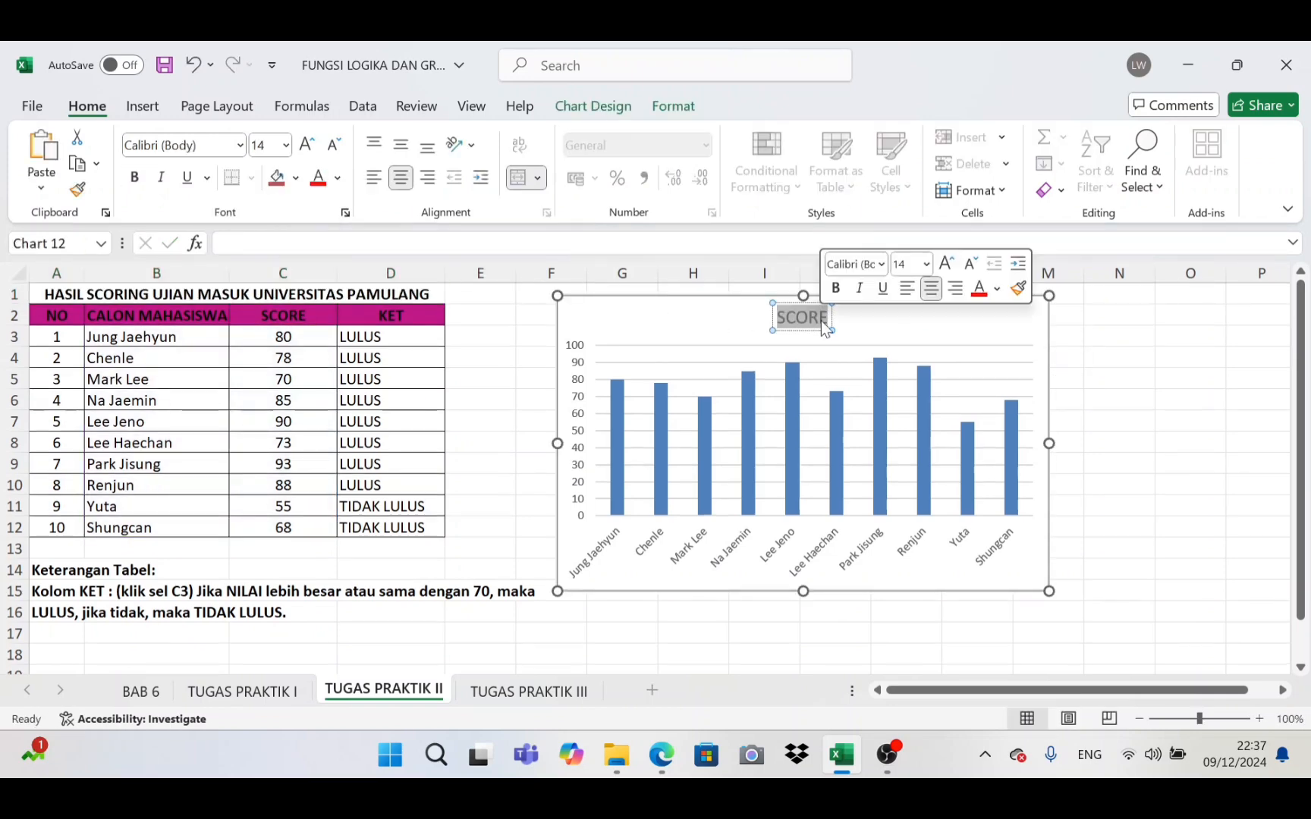
key("ctrl+v")
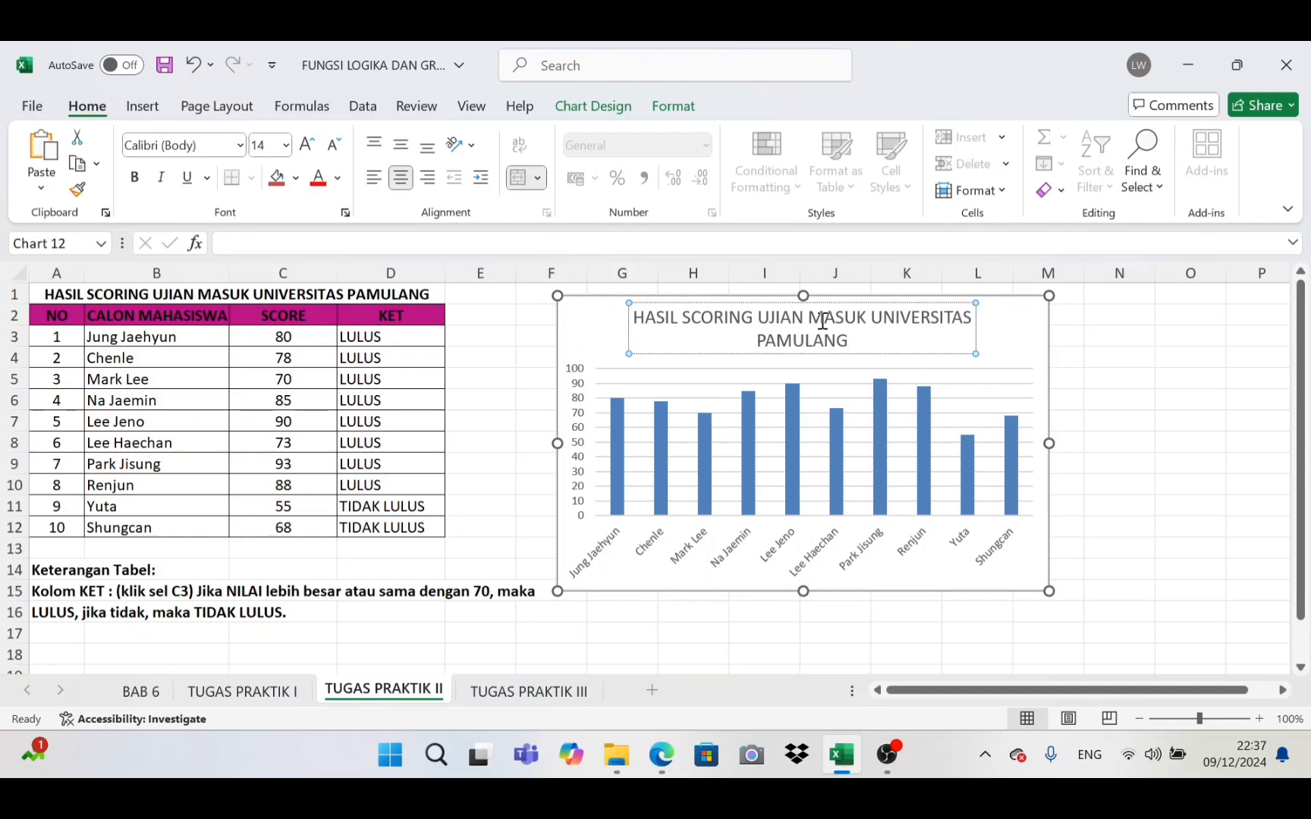
left_click(1028, 339)
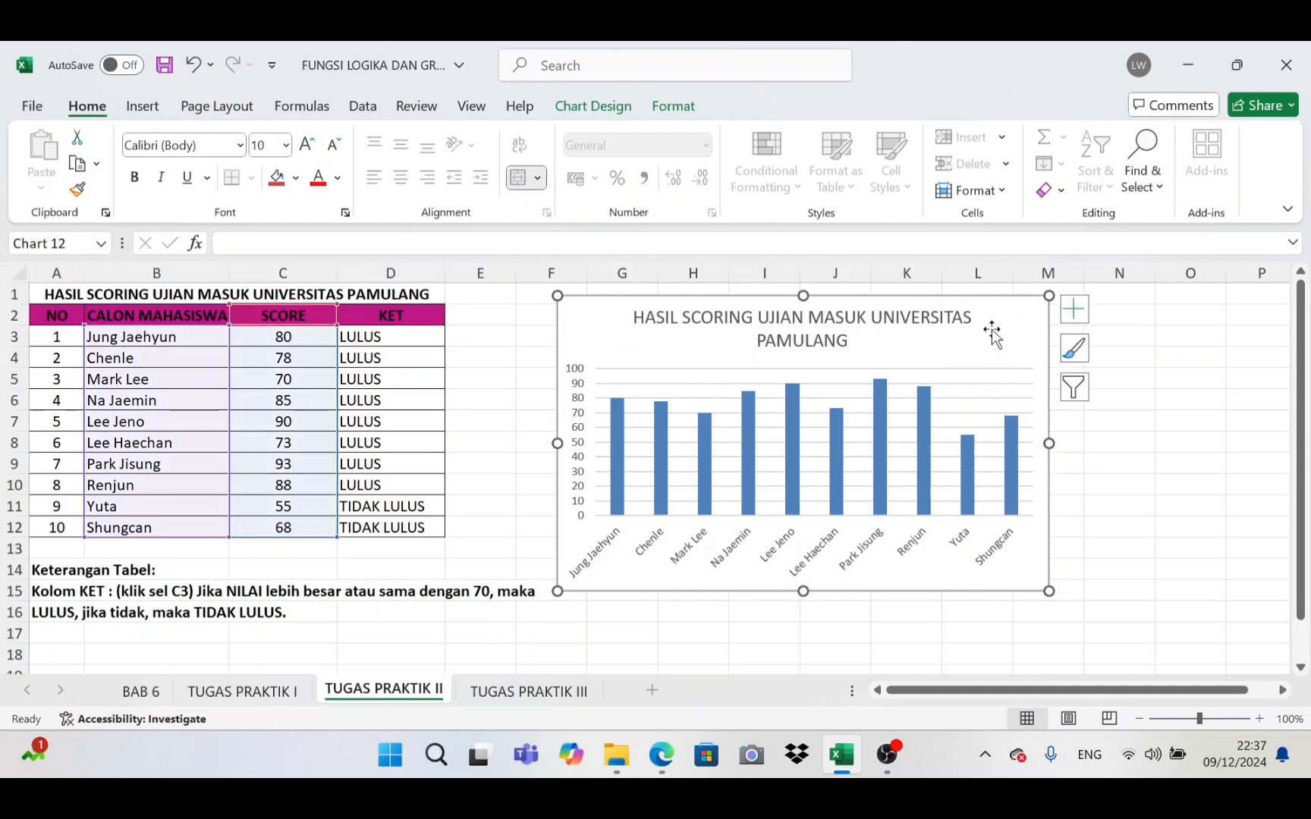
Step: Add data labels and a data table to the column chart
left_click(1070, 317)
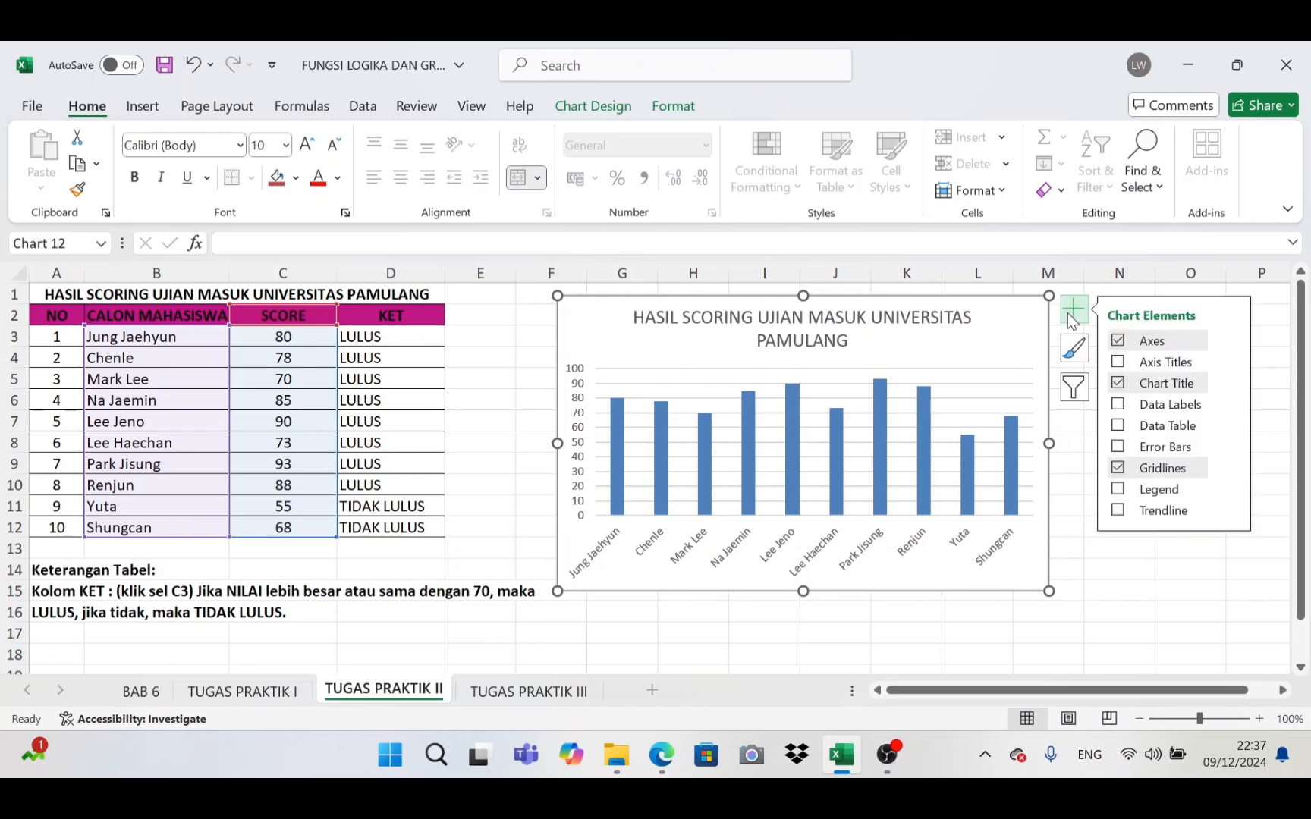
left_click(1121, 407)
left_click(1120, 427)
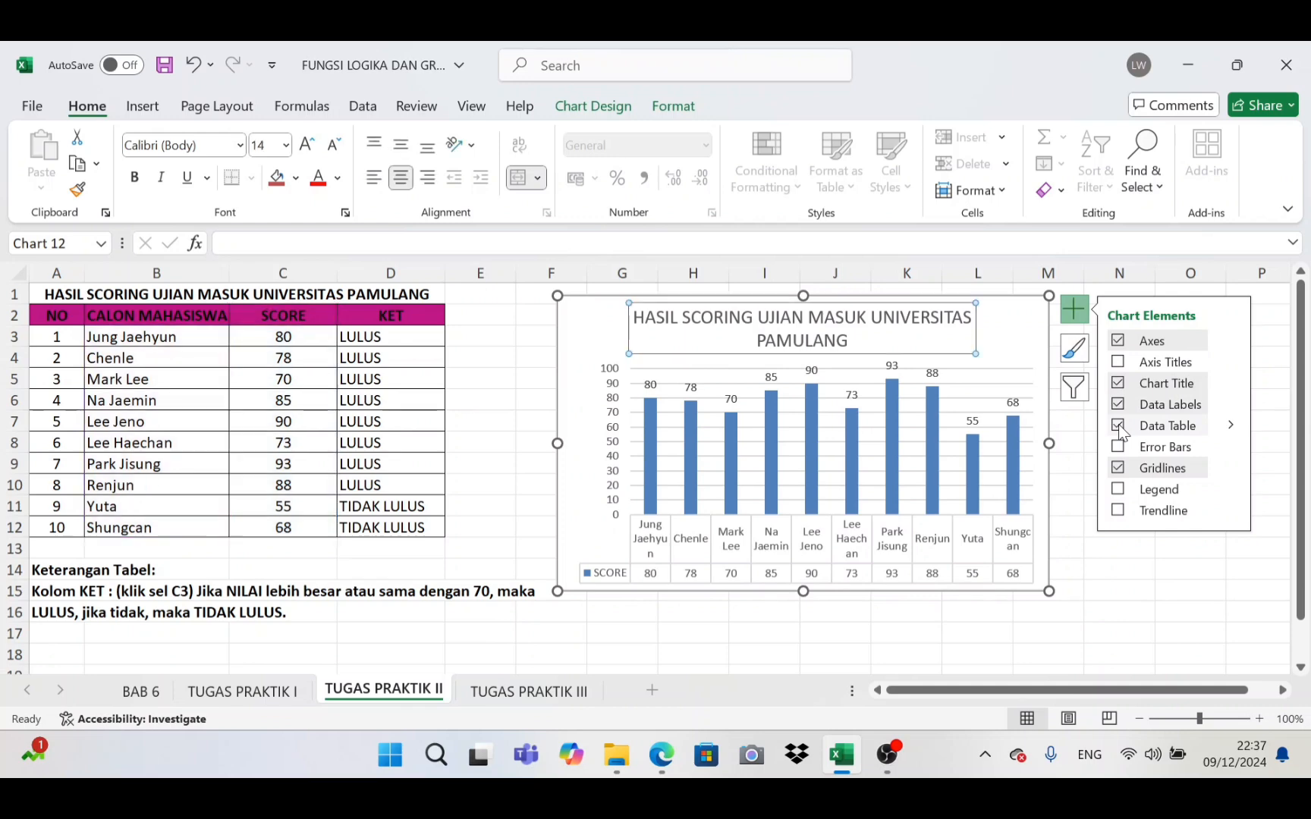
left_click(1085, 309)
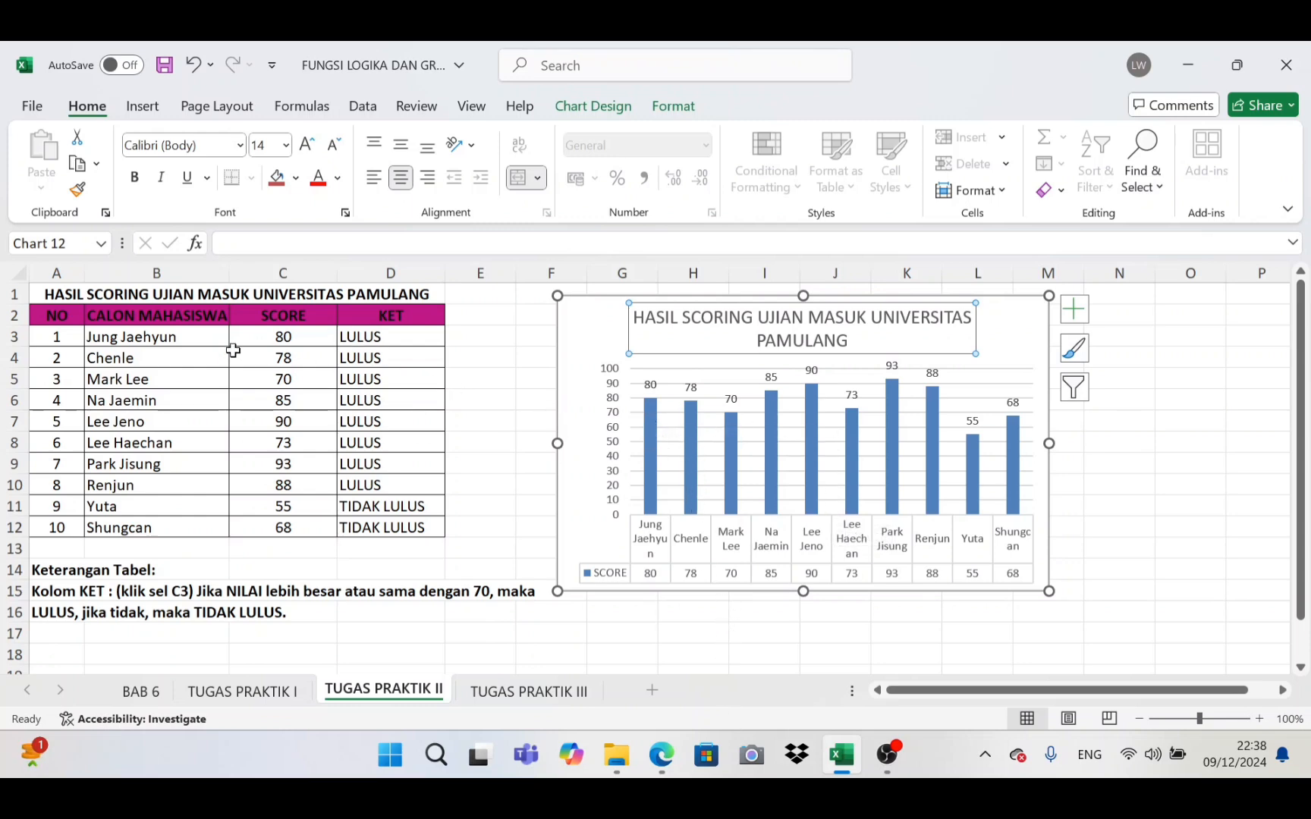
Step: Insert a Clustered Bar chart from B2:C12 and give it the white chart style with a bold dark blue title
left_click(164, 338)
left_click(161, 317)
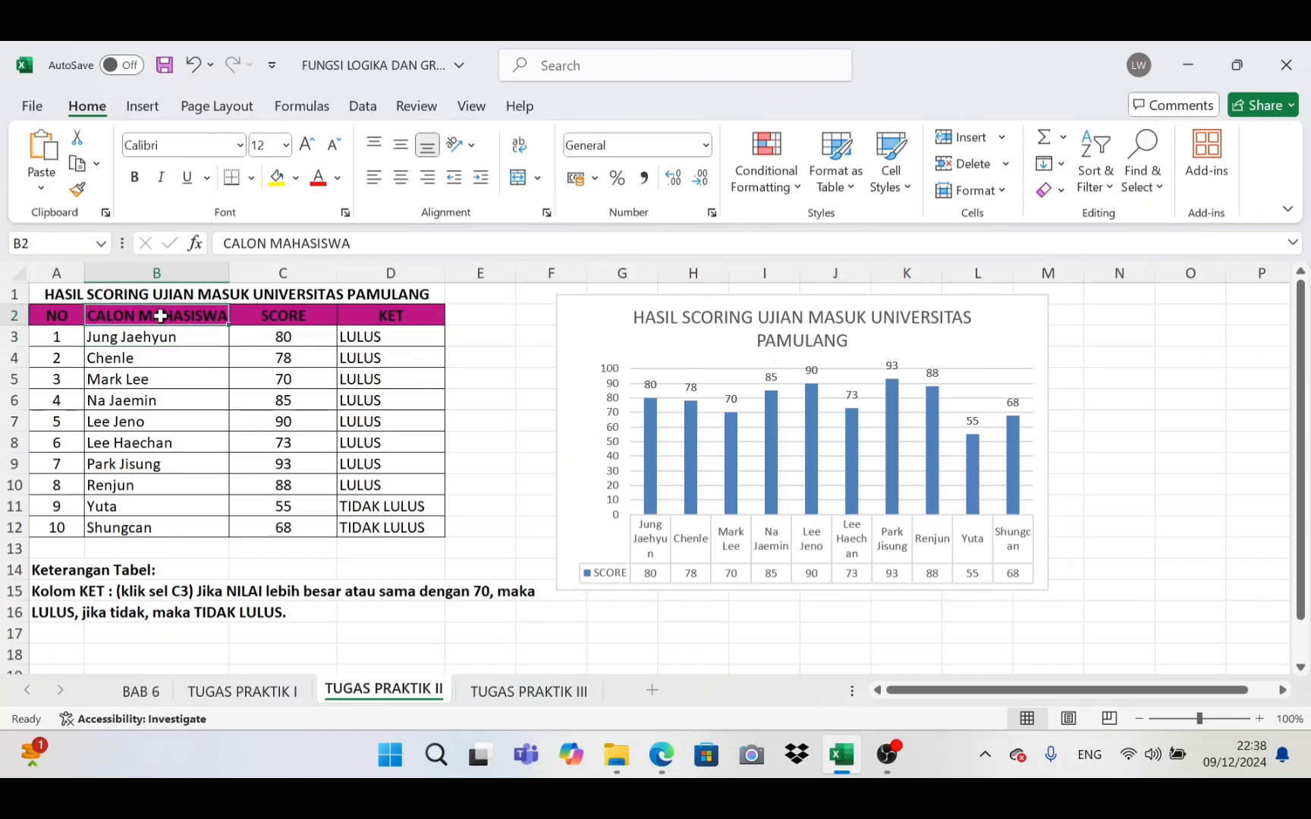
left_click_drag(161, 317, 313, 526)
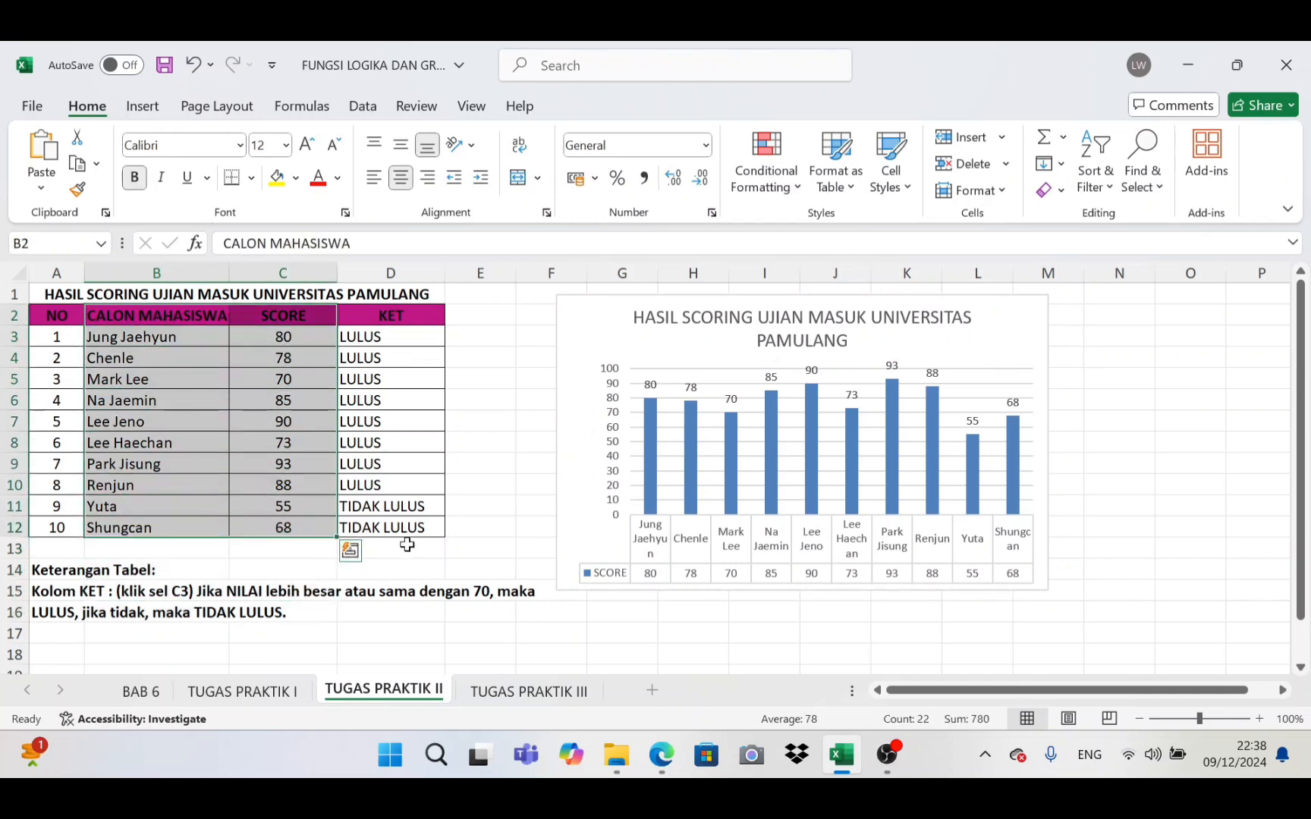
left_click(350, 550)
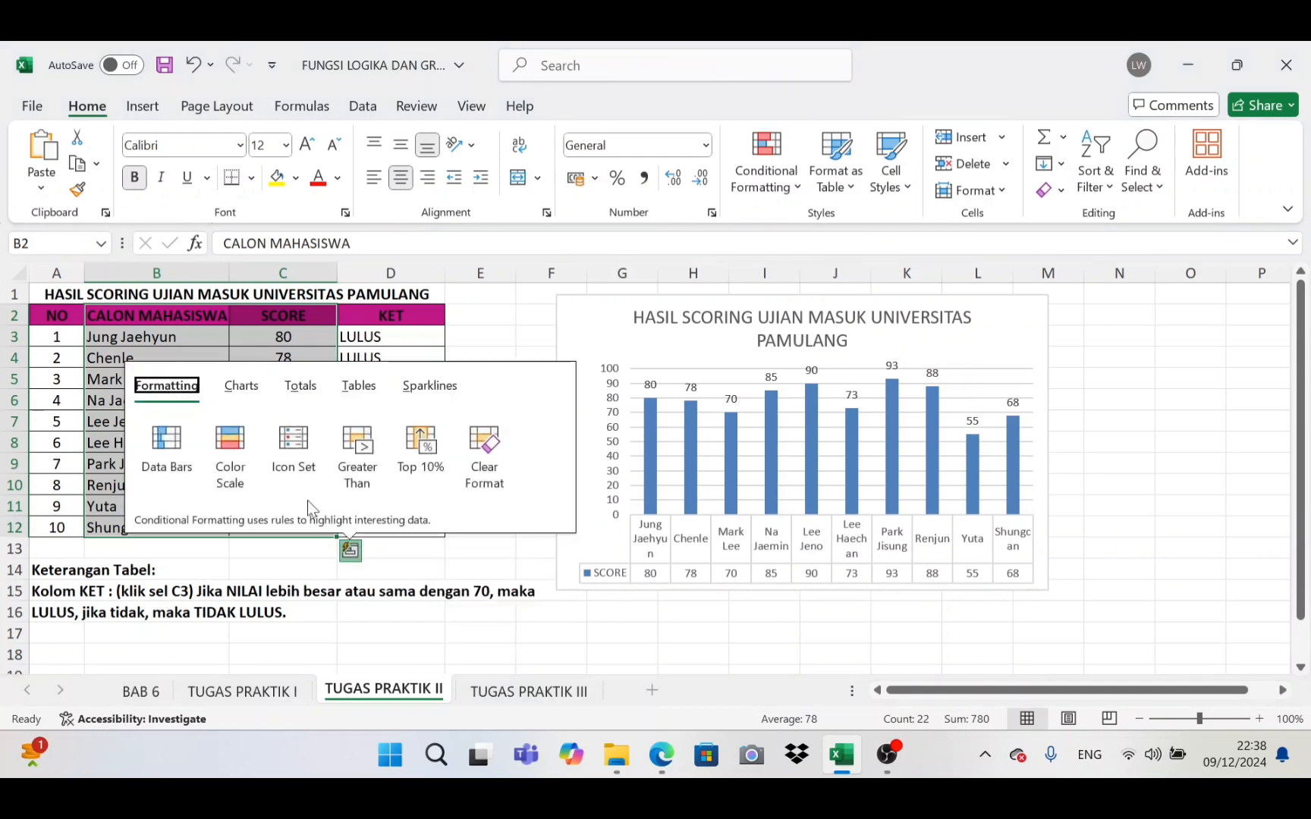
left_click(241, 386)
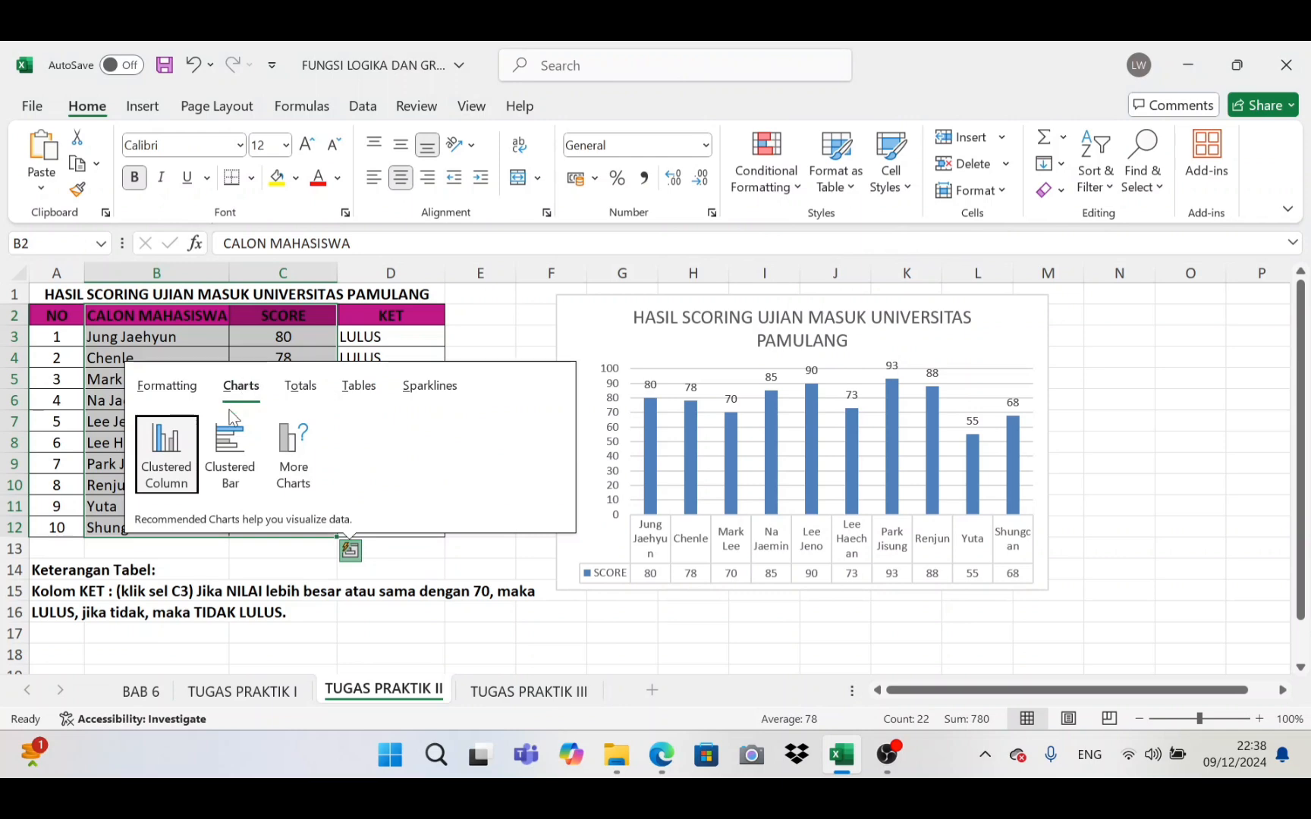
left_click(230, 455)
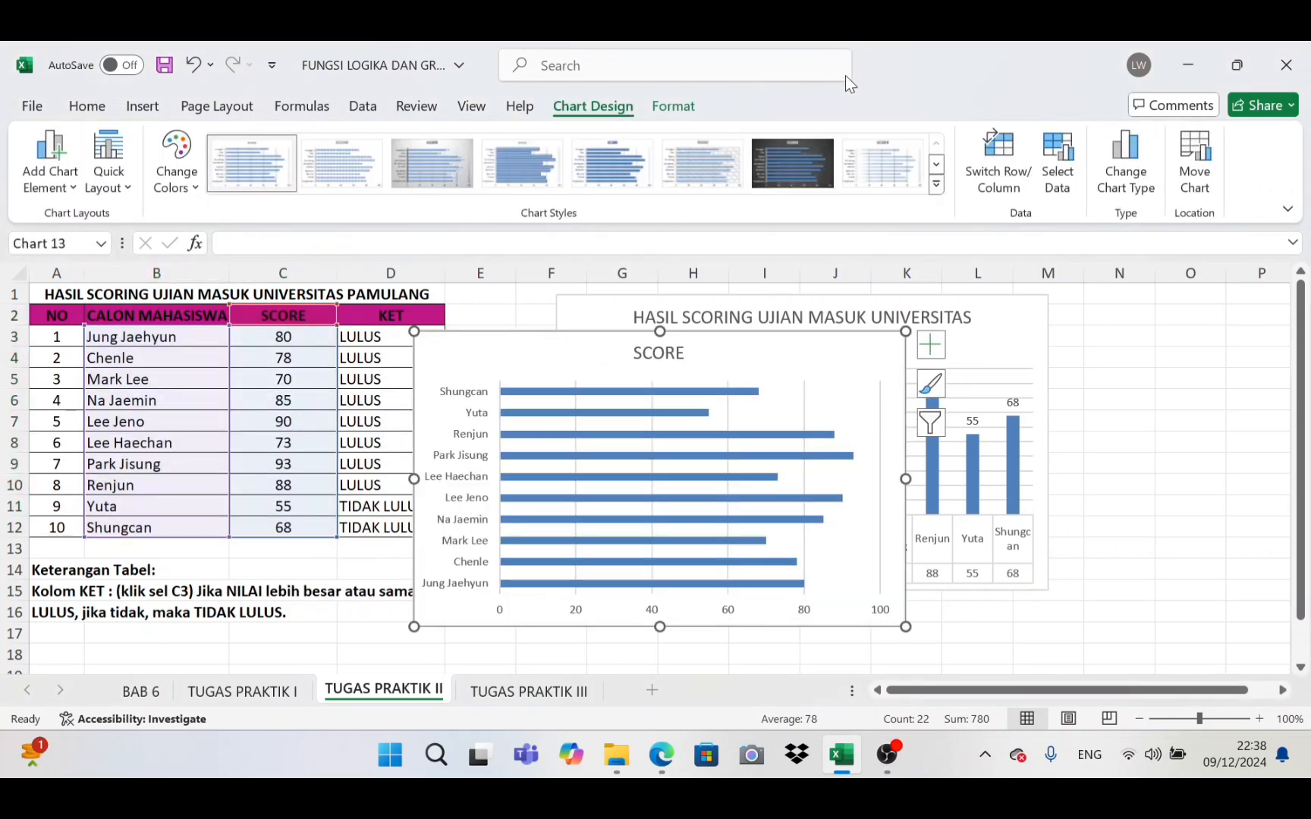
left_click(770, 176)
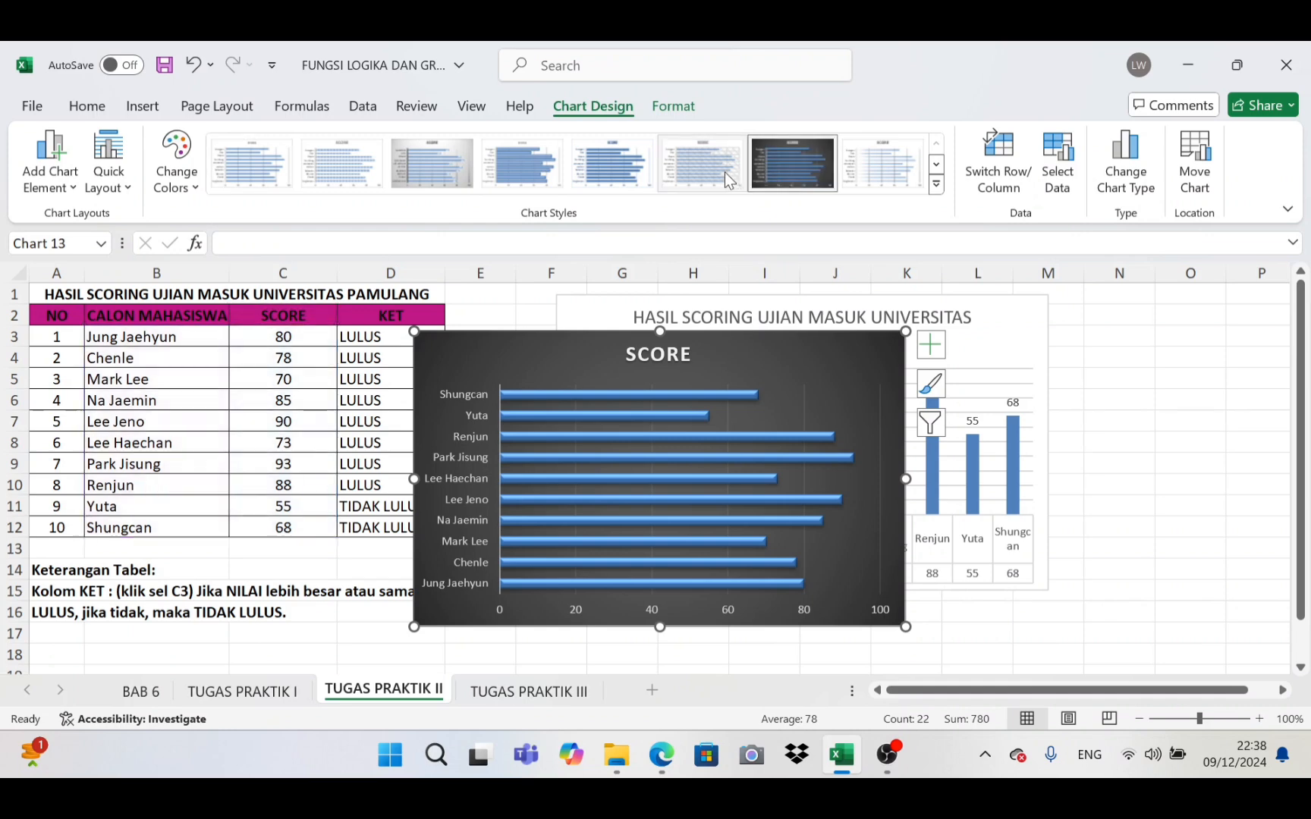
left_click(612, 163)
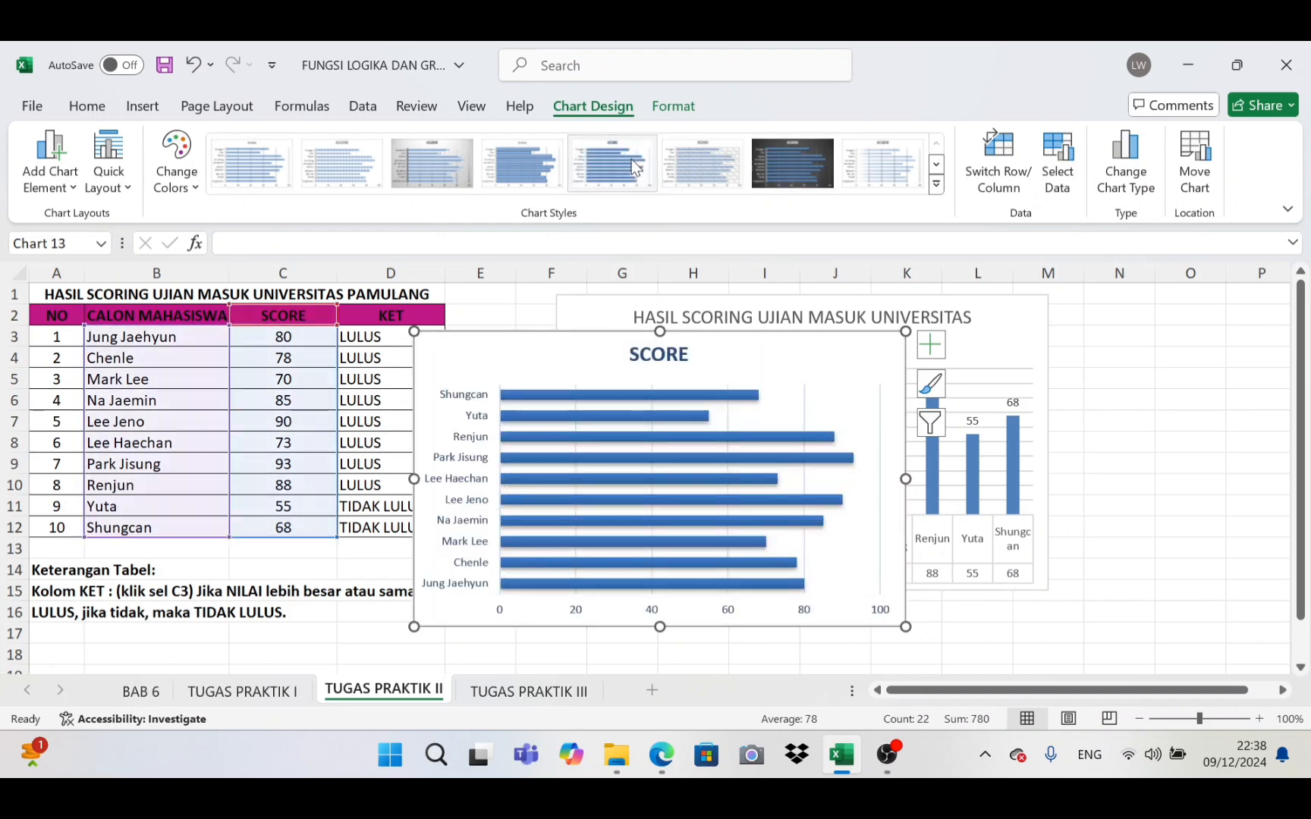
Step: Give the bar chart the style with a hatched plot area and bold grey serif title, and shift it clear of the KET column
left_click(543, 166)
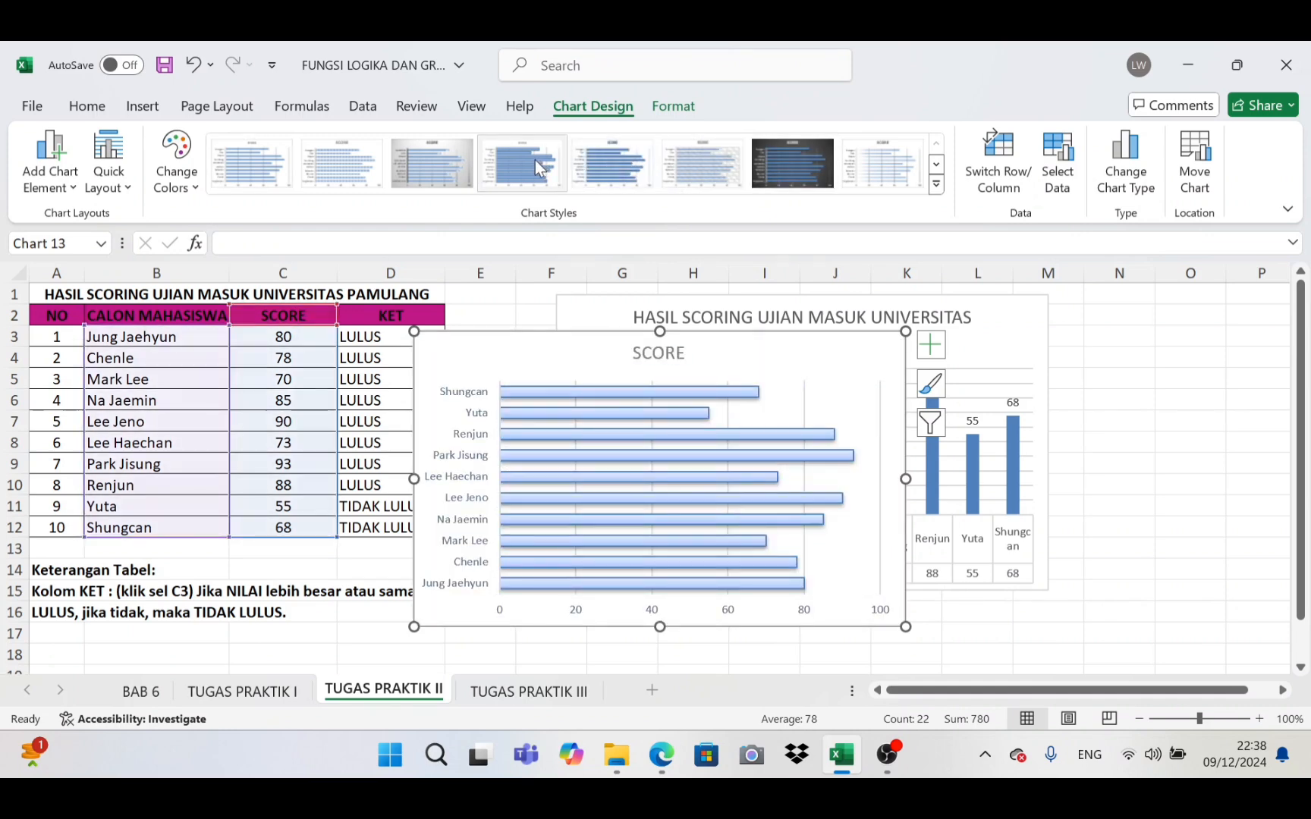
left_click(697, 160)
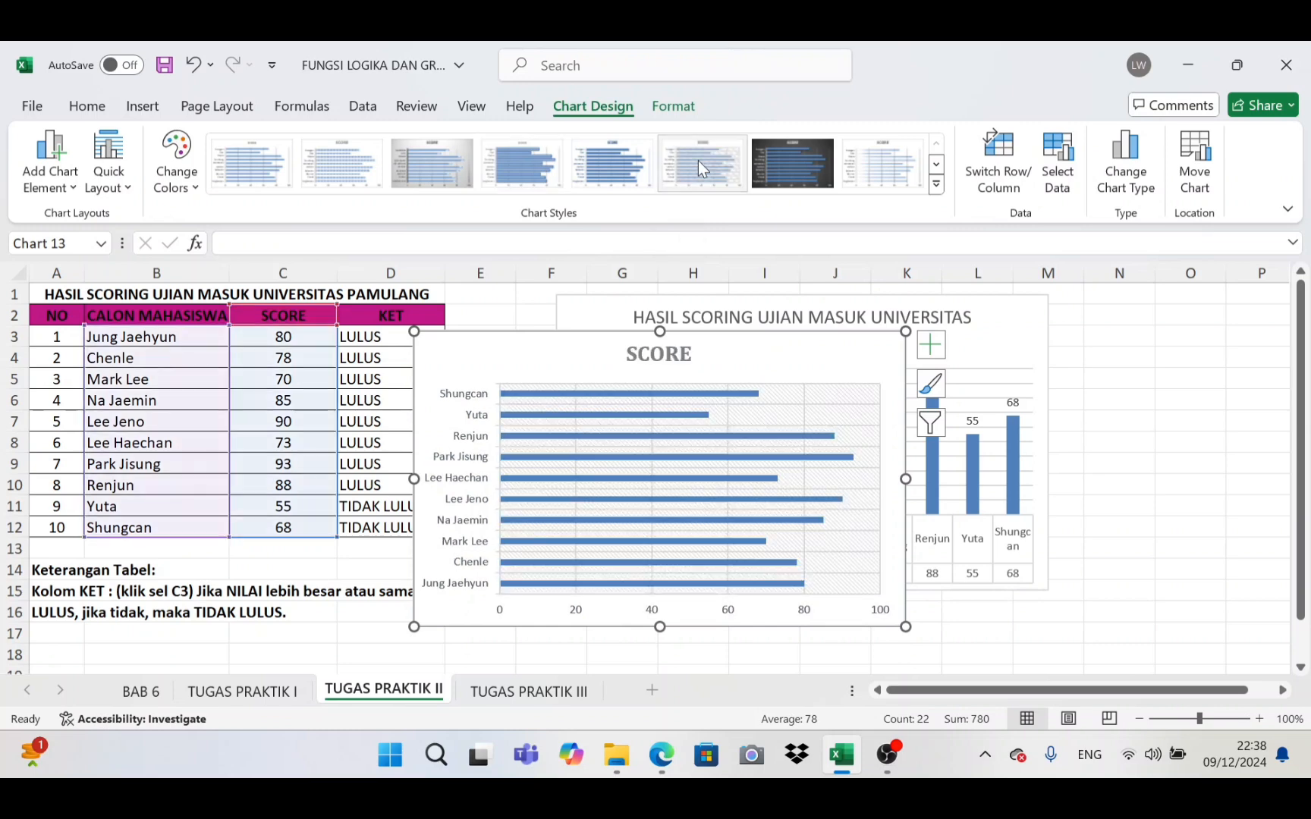
left_click_drag(737, 357, 826, 354)
Step: Replace the bar chart's title with the table heading HASIL SCORING UJIAN MASUK UNIVERSITAS PAMULANG
left_click(766, 350)
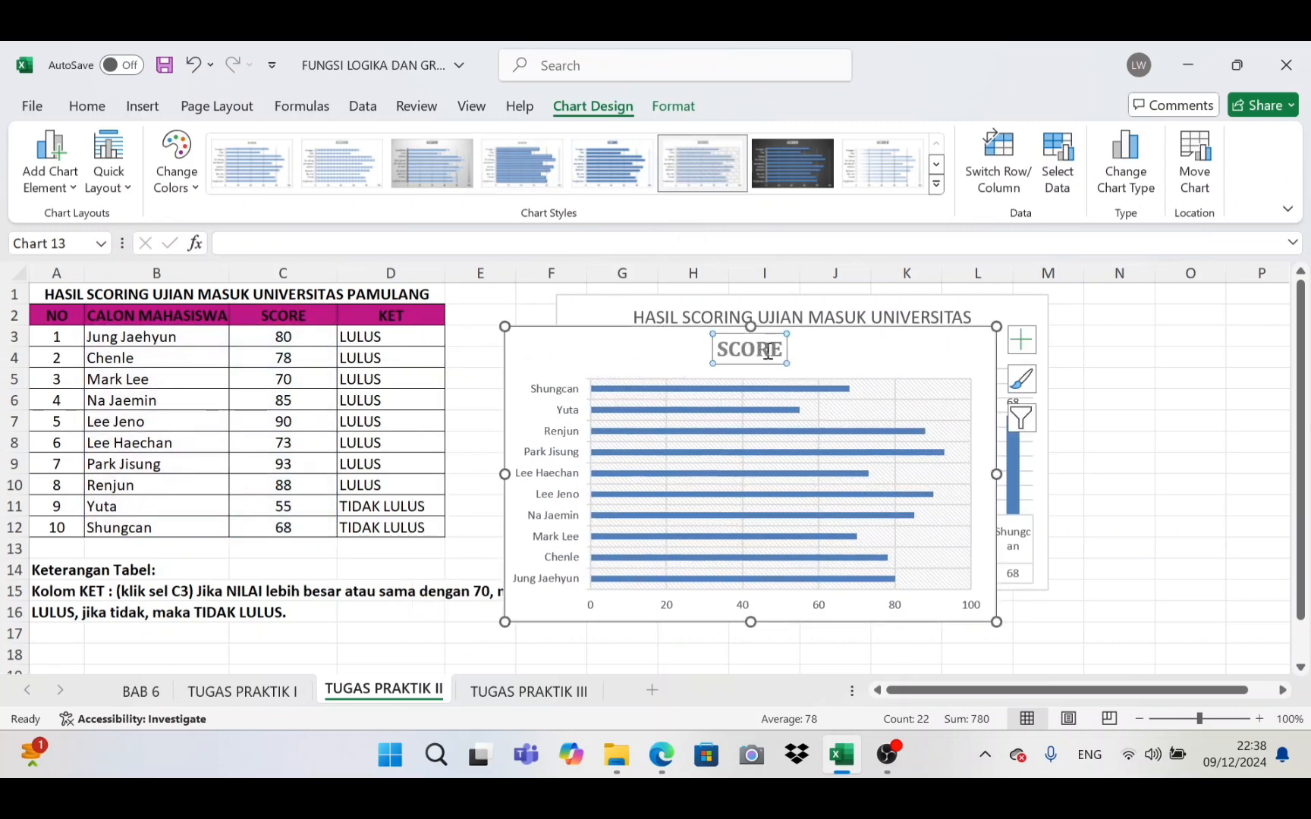
left_click(782, 350)
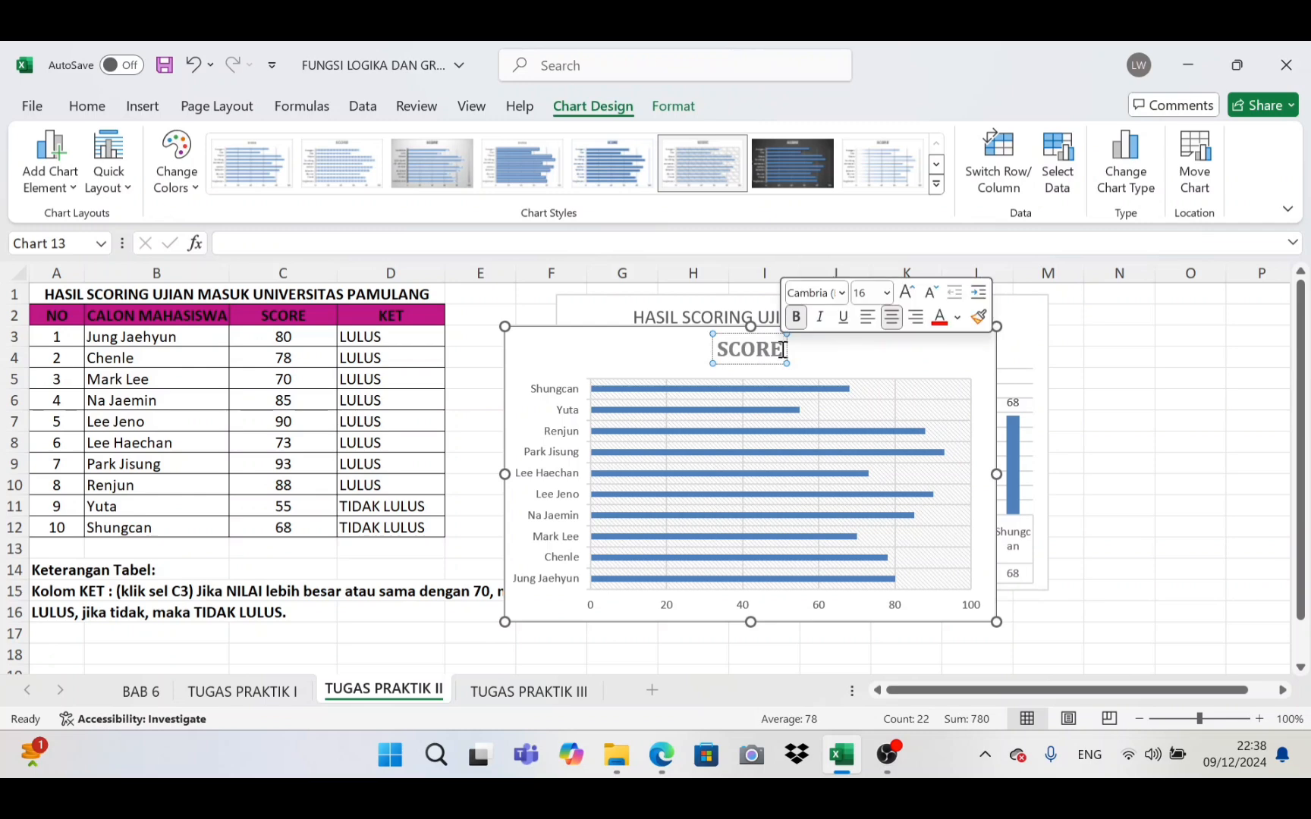
key("BackSpace")
key("BackSpace")
key("BackSpace")
key("BackSpace")
key("BackSpace")
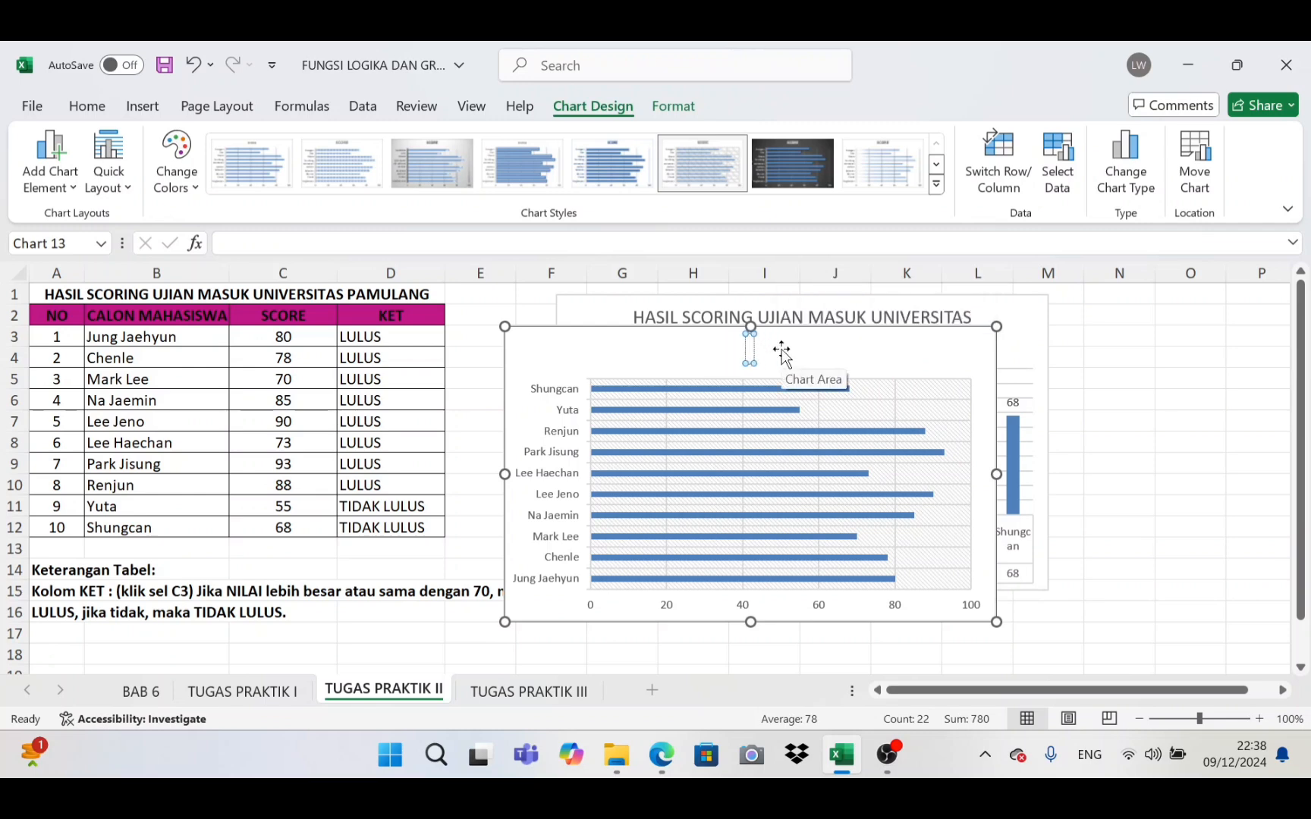
type("HASIL SCORING UJIAN MASUK UNIVERSITAS PAMULANG")
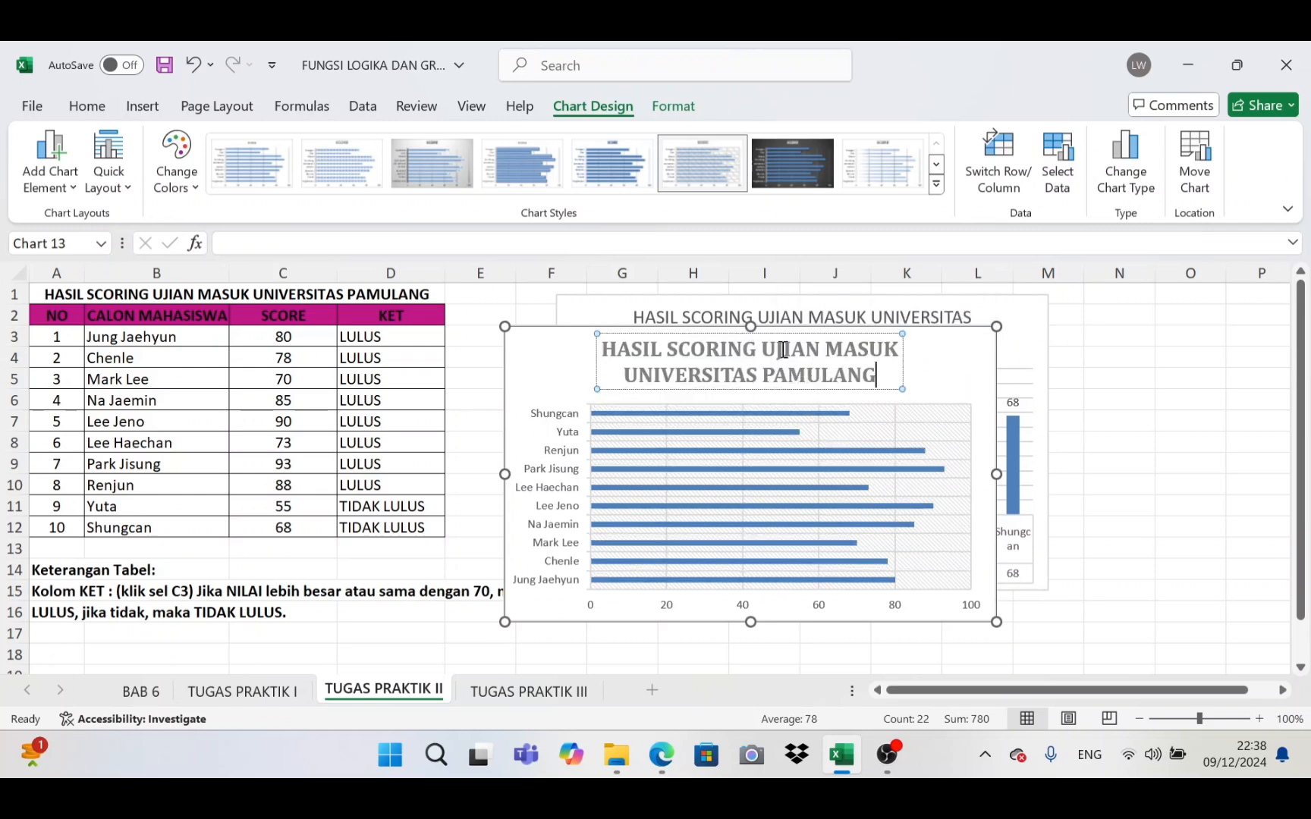
left_click(969, 377)
Step: Add data labels and a data table to the bar chart
left_click(1021, 340)
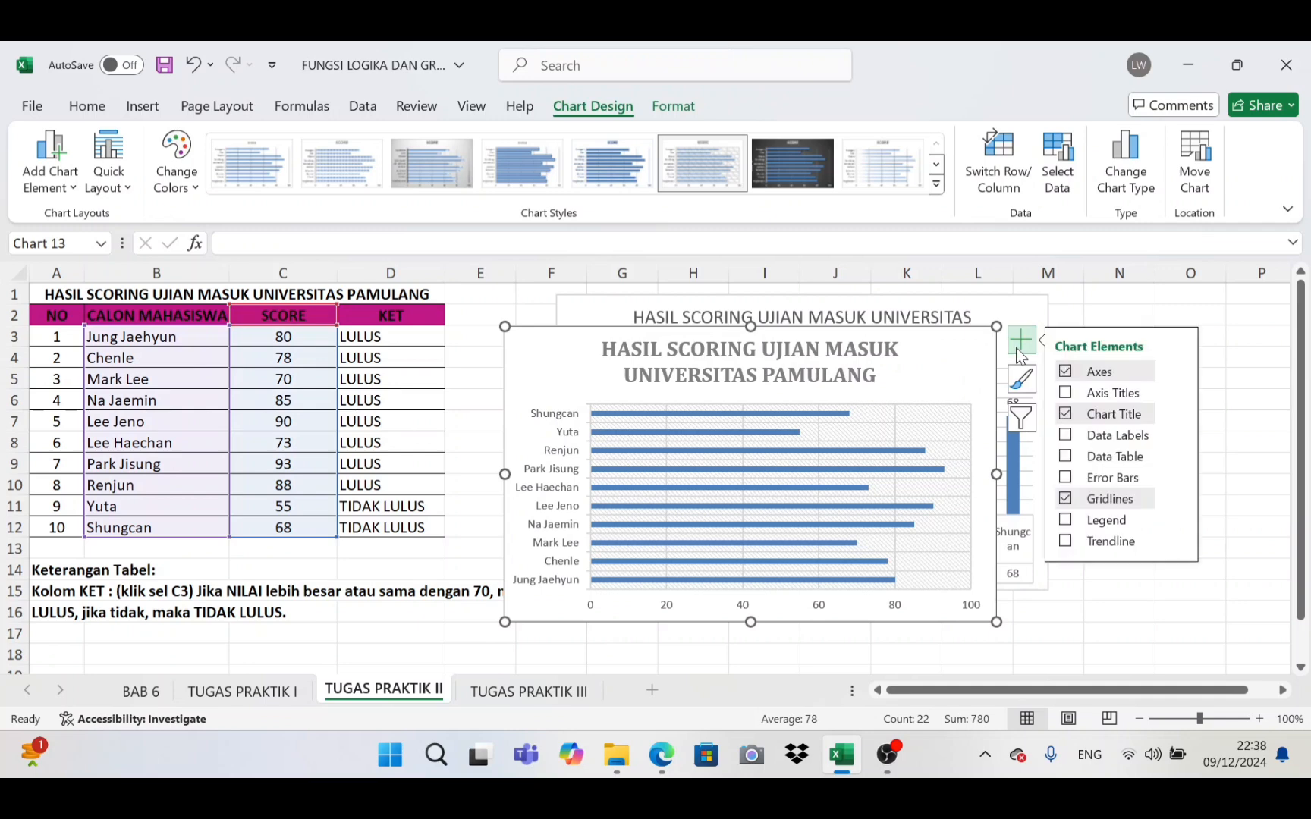
left_click(1076, 440)
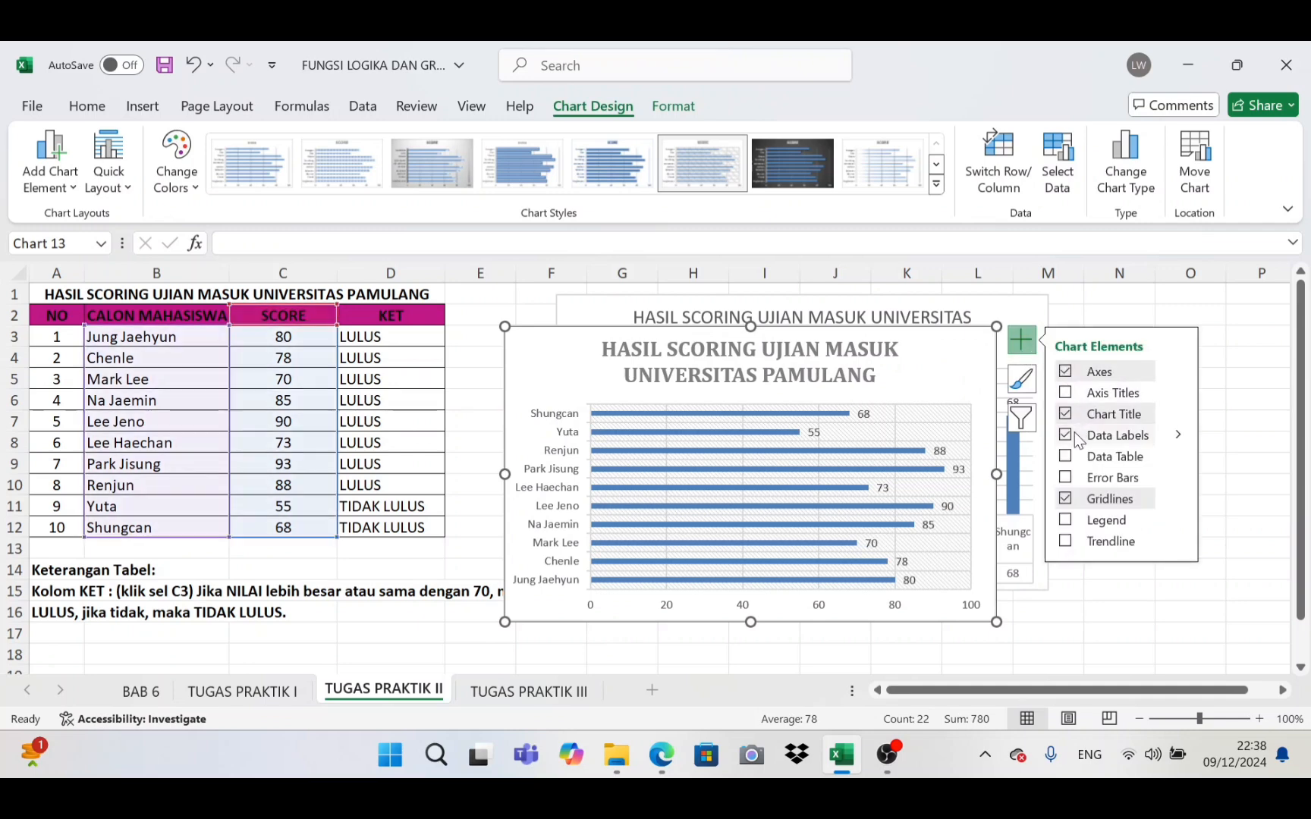
left_click(1065, 453)
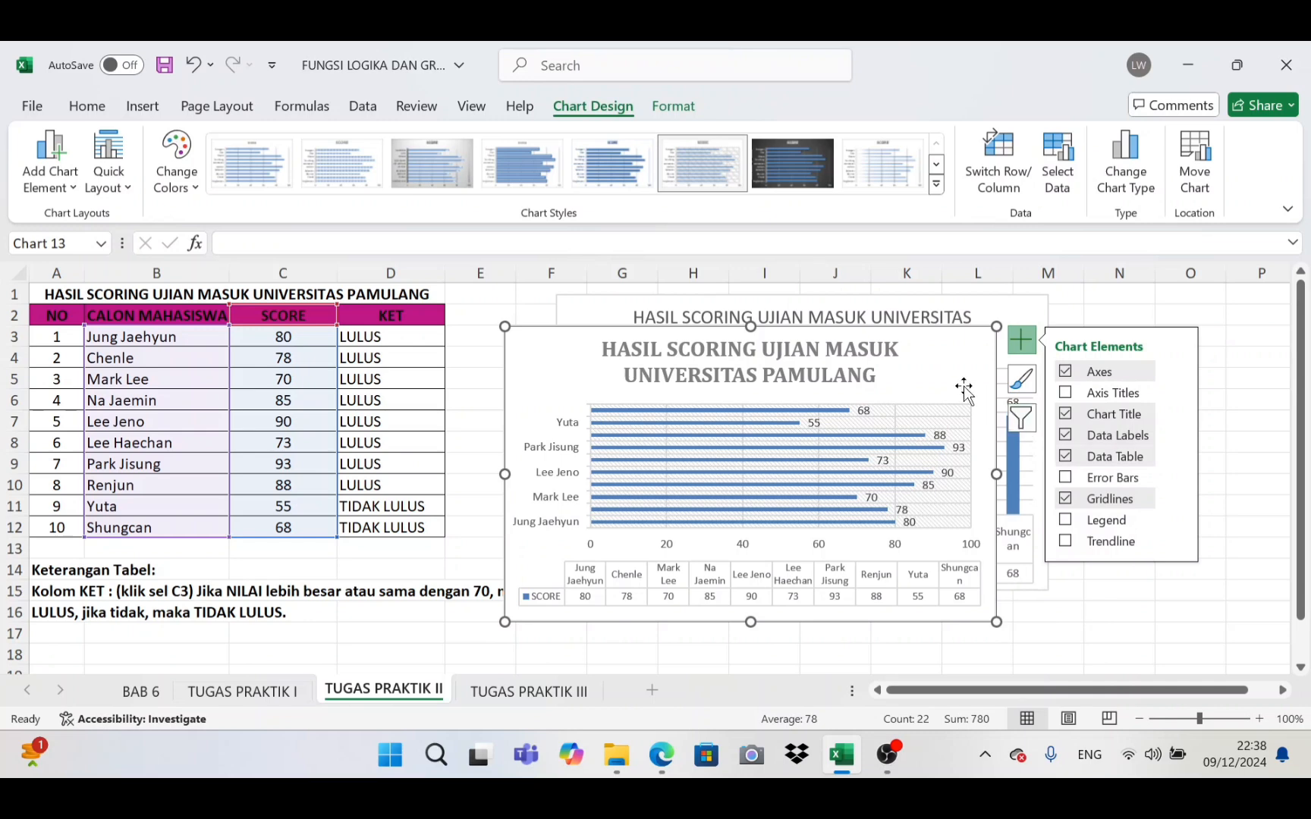
Step: Enter the heading DAFTAR NILAI in the merged cell A1 of the TUGAS PRAKTIK III sheet
left_click(506, 692)
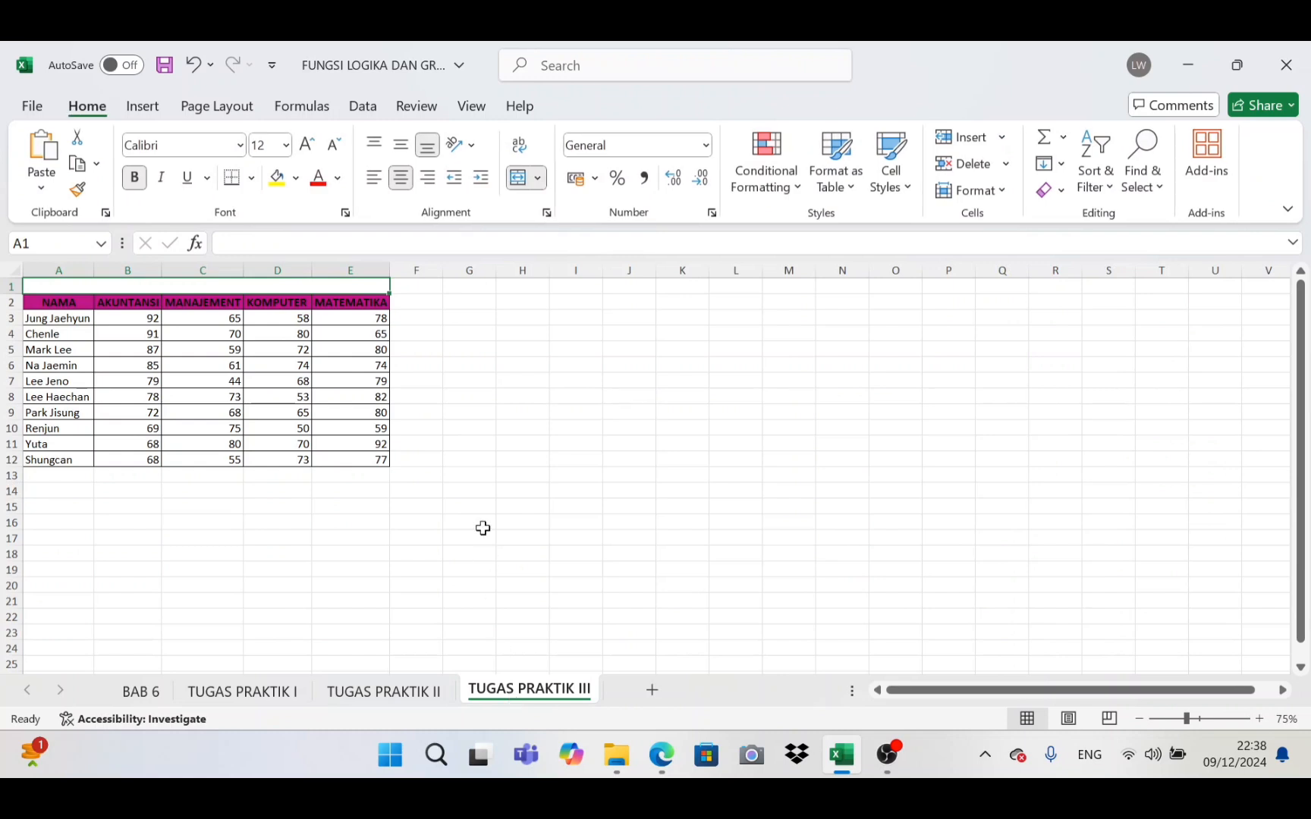
left_click(477, 491)
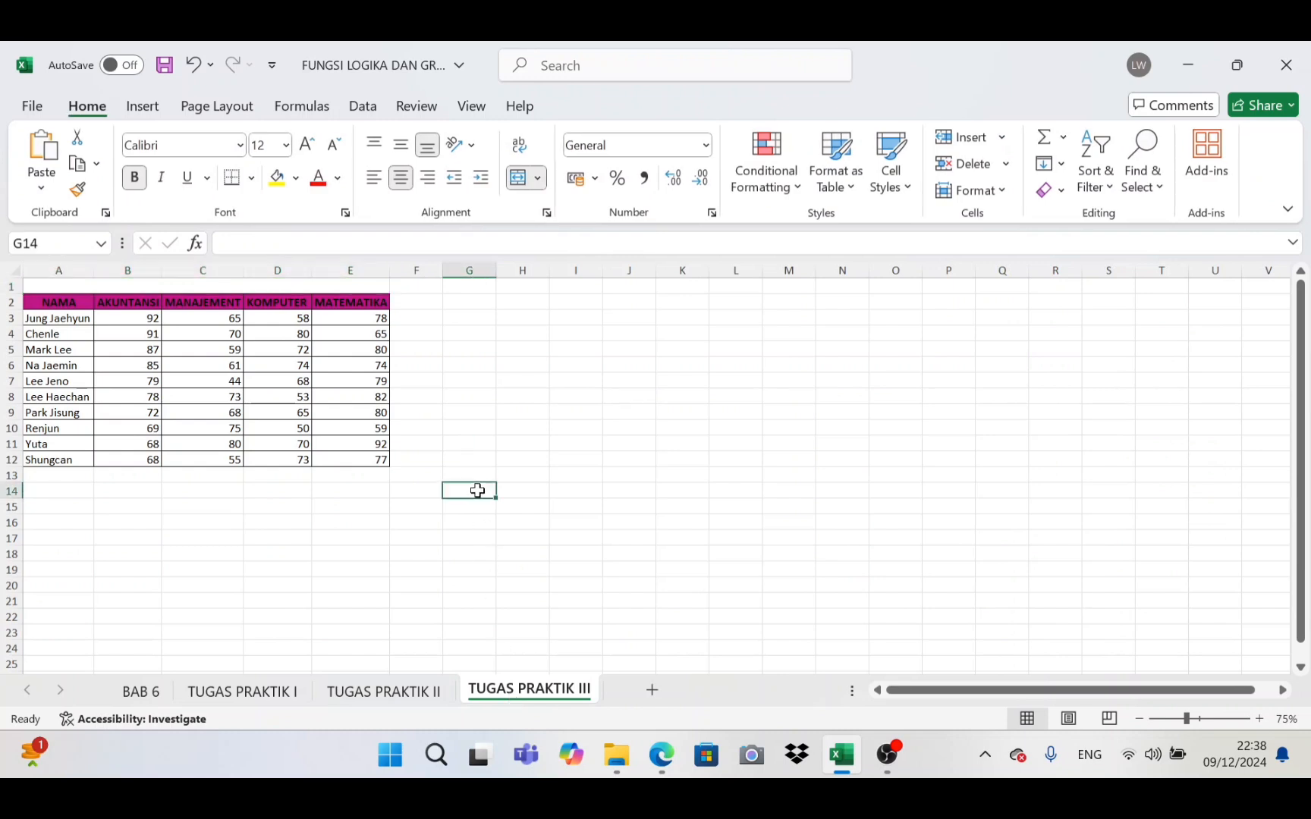
left_click(314, 284)
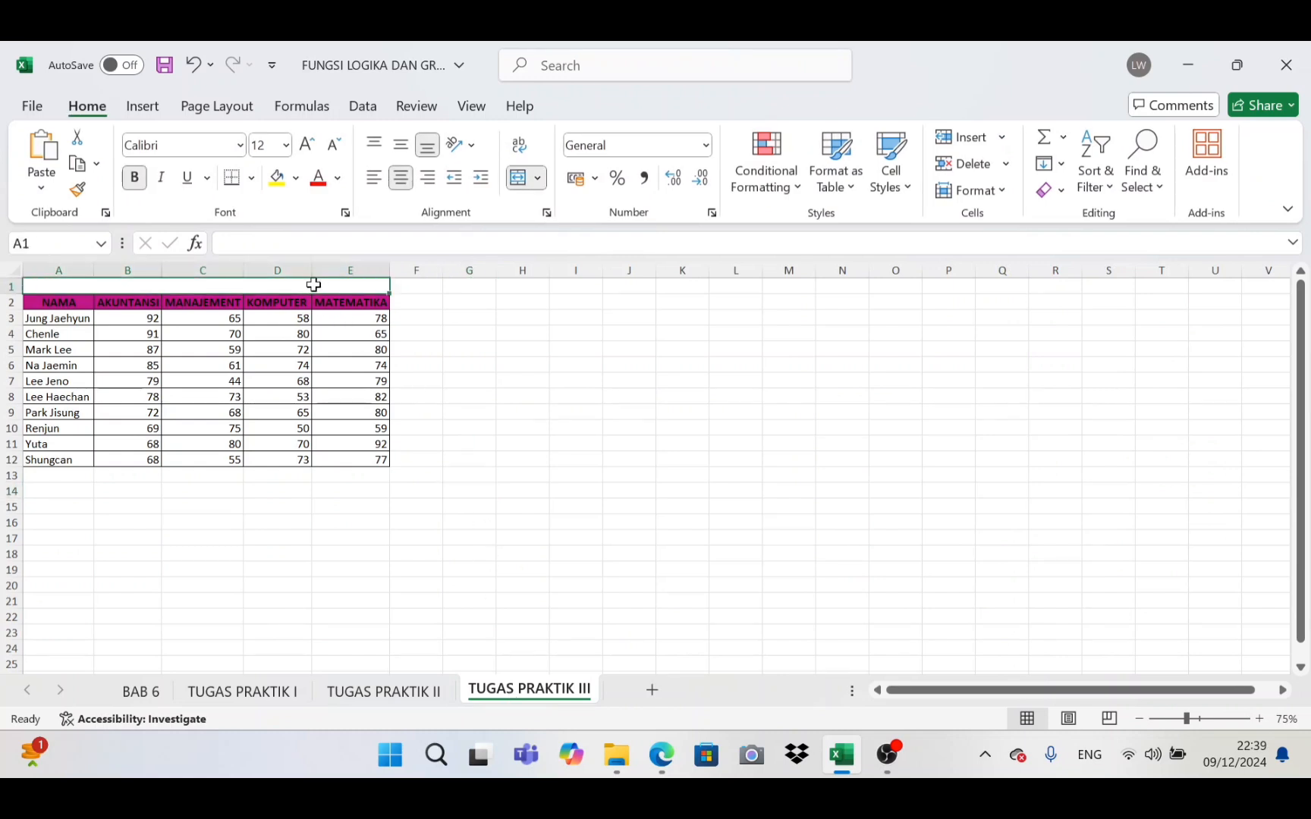
type("DAFTAR N")
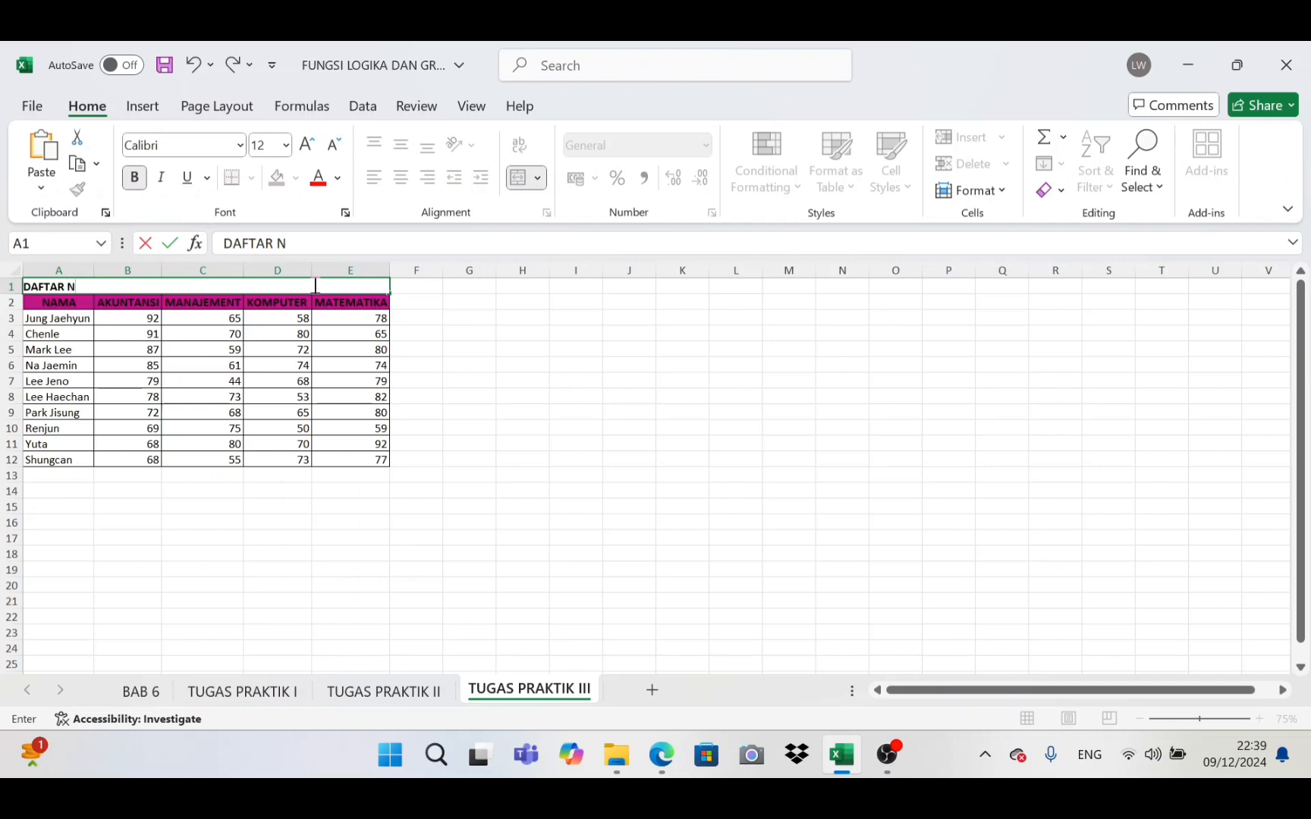
type("ILAI")
key("Return")
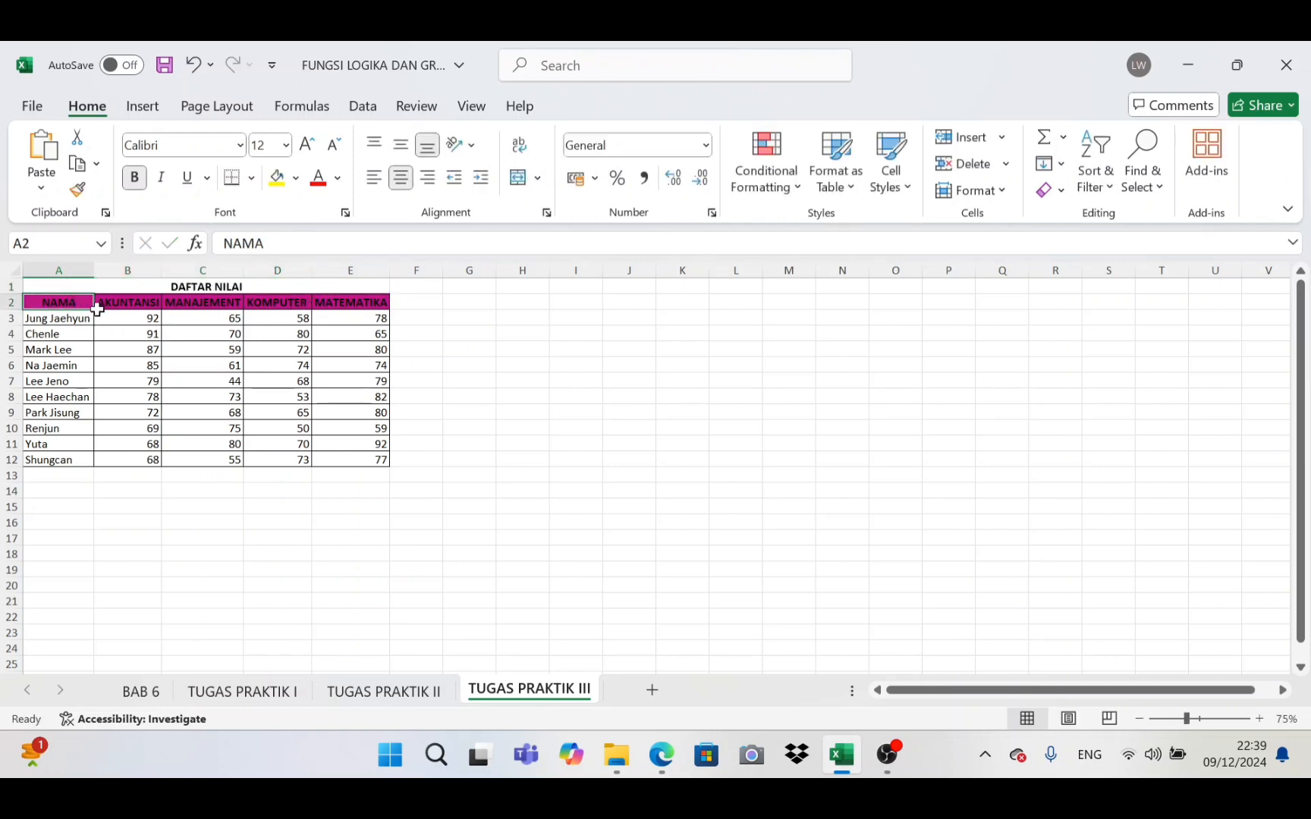
Step: Insert a Clustered Column chart from A2:E12 and place it beside the table, around columns G to M
left_click_drag(97, 309, 372, 459)
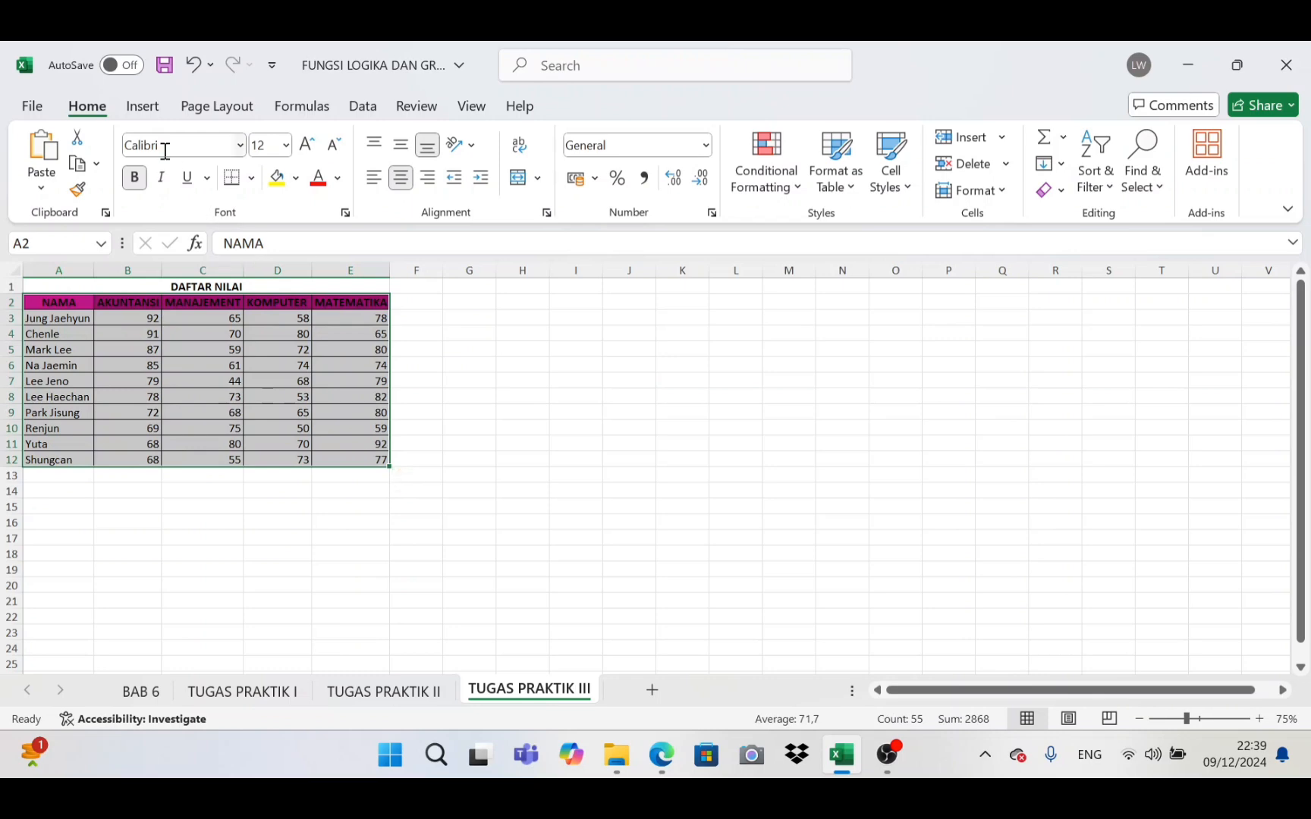
left_click(144, 107)
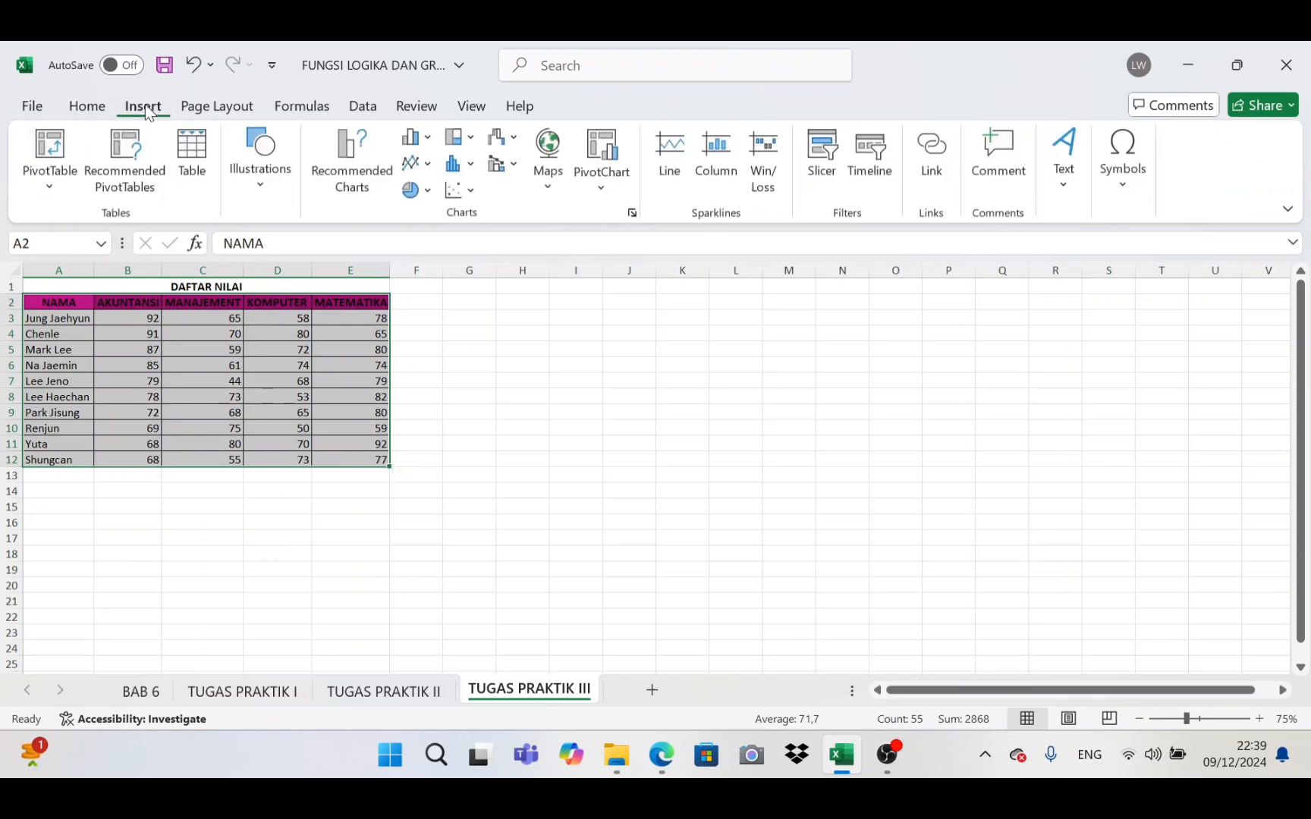
left_click(345, 162)
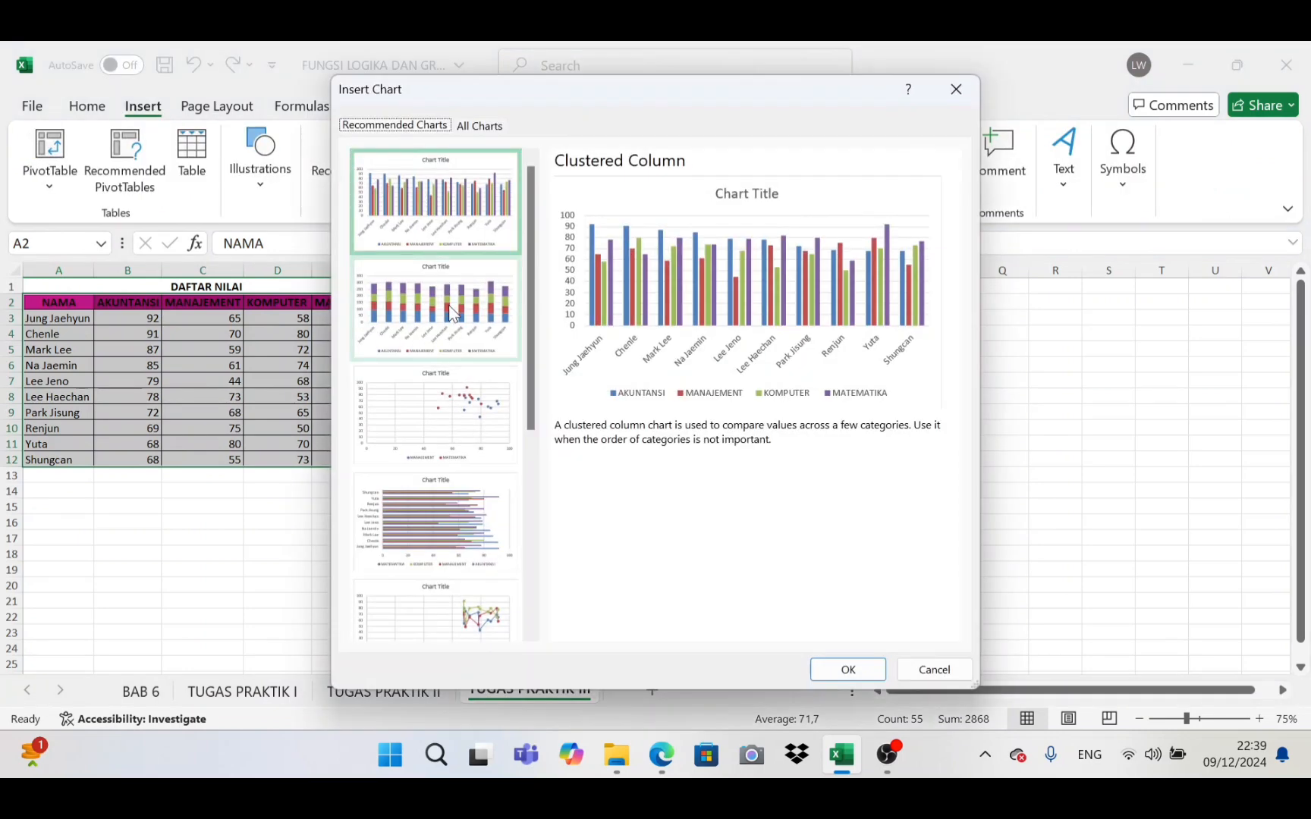
left_click(450, 309)
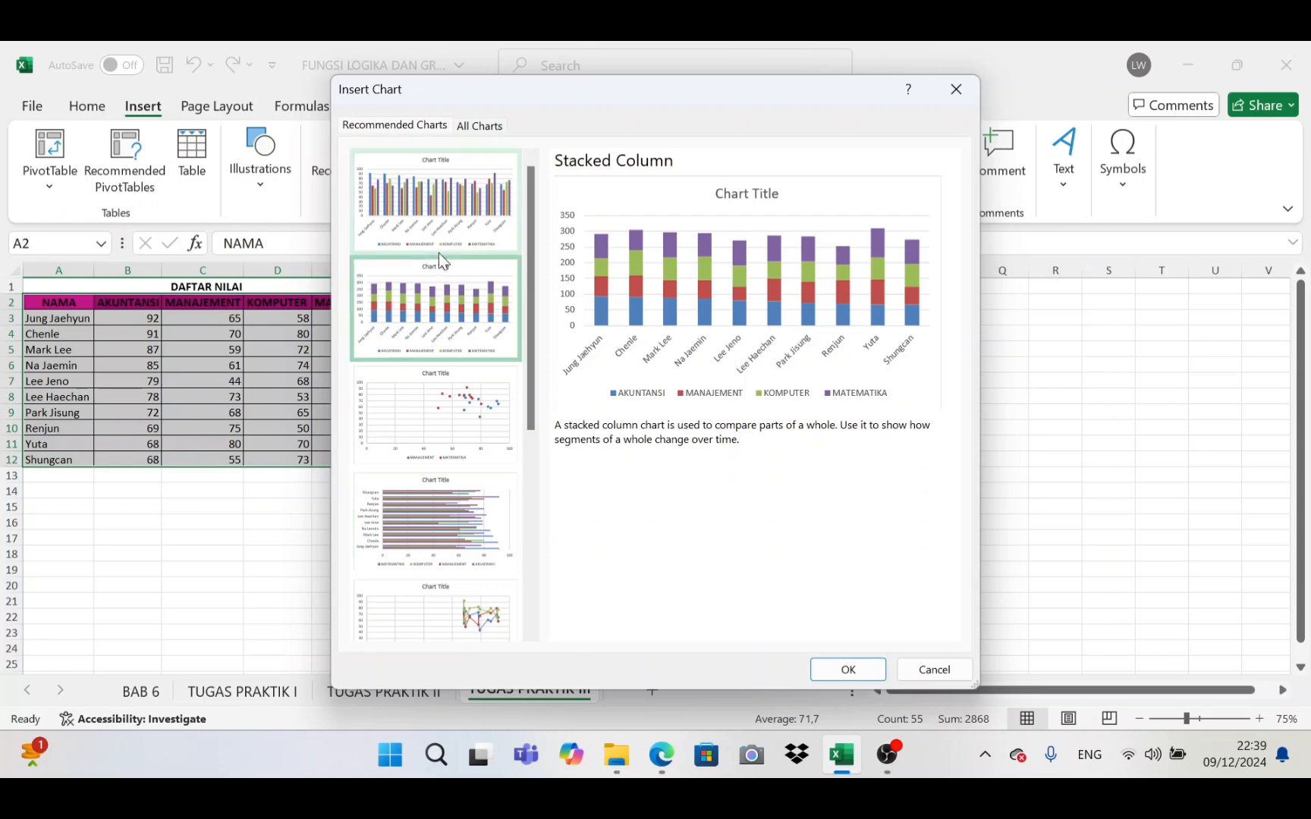
left_click(437, 206)
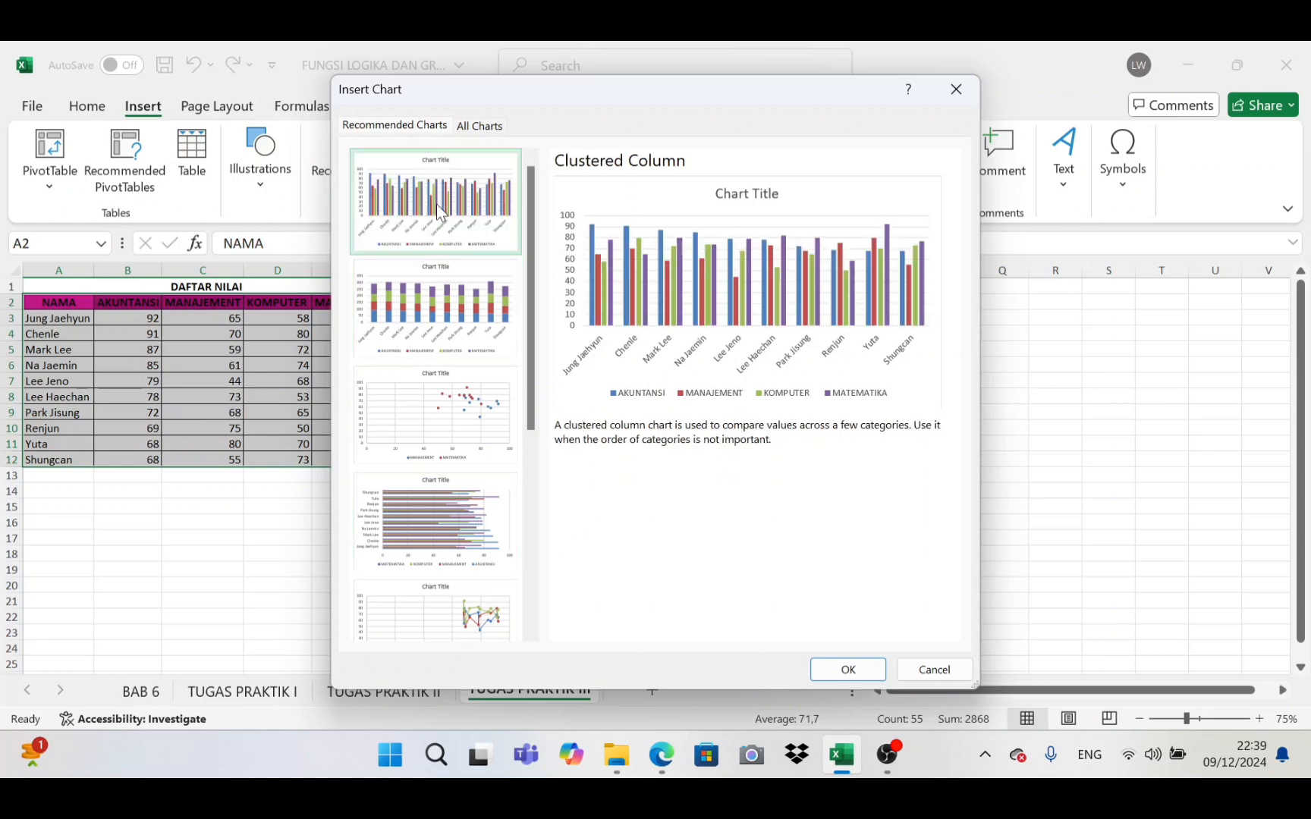
left_click(848, 670)
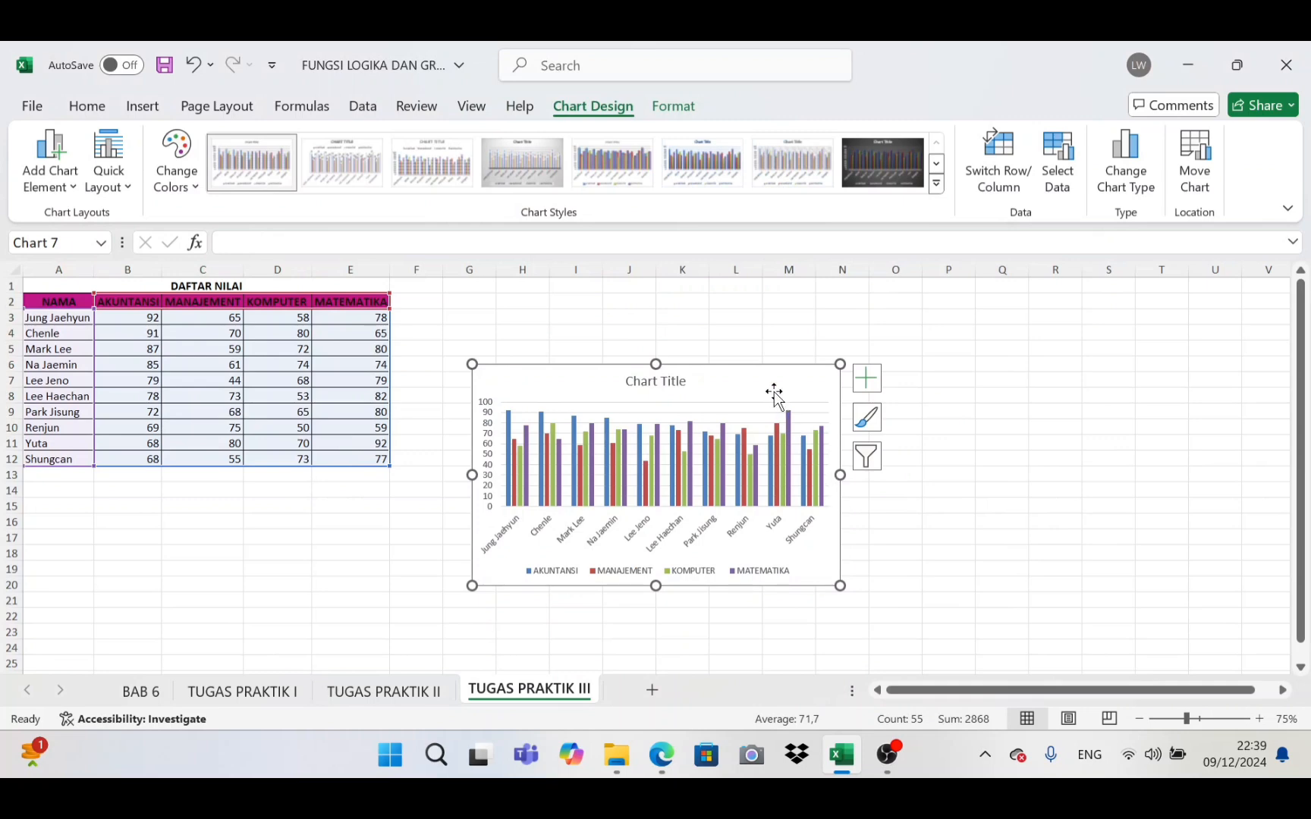
left_click_drag(769, 380, 754, 316)
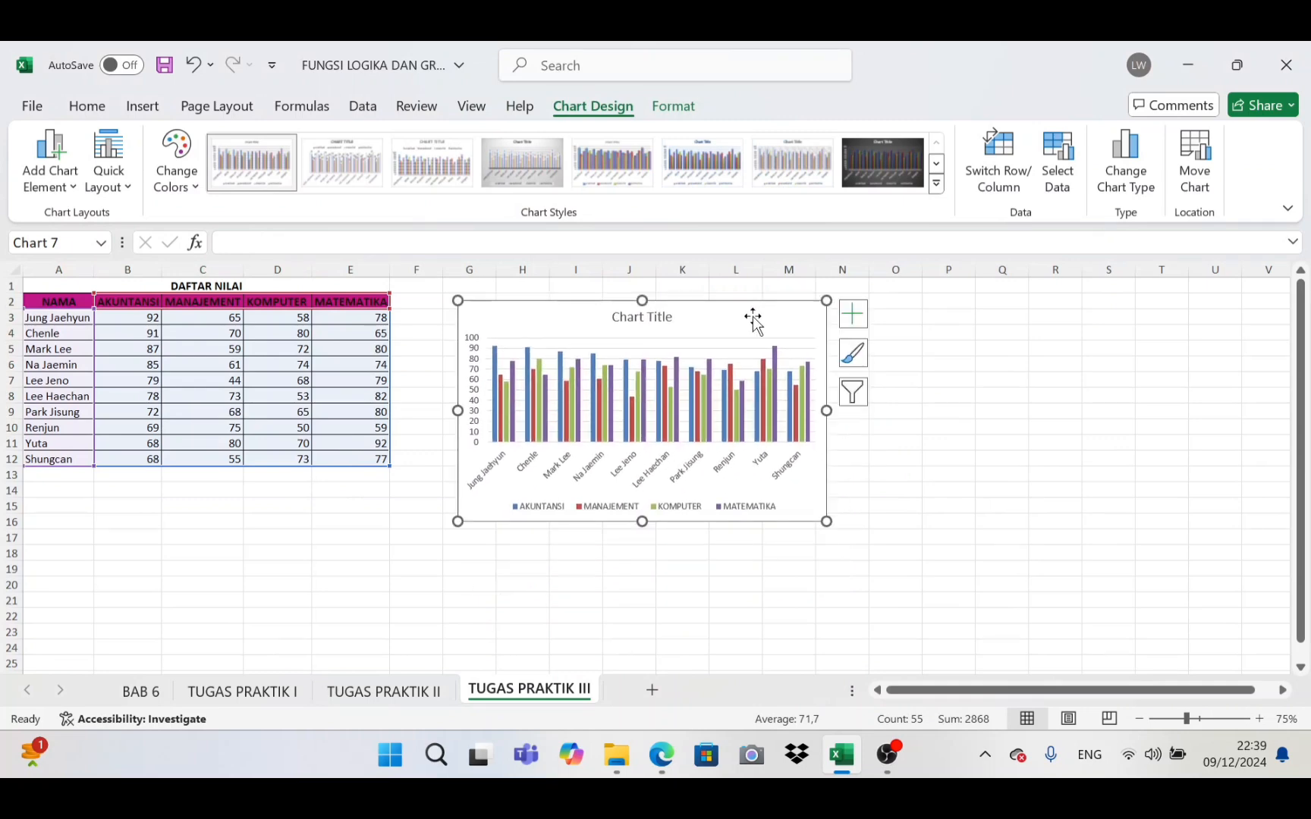
Step: Change the new chart's title to DAFTAR NILAI and shift the chart to around columns H to N
left_click(641, 317)
double_click(673, 314)
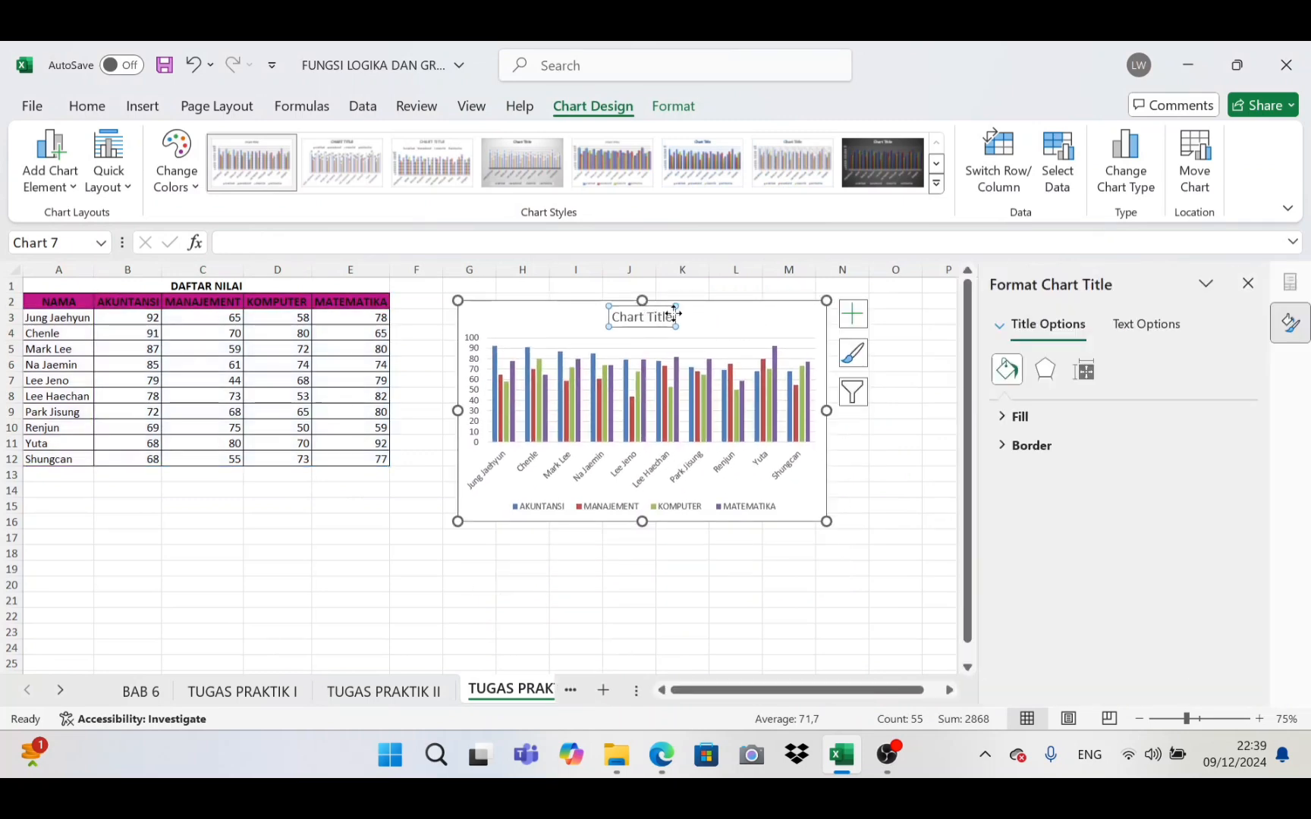
left_click(664, 316)
key("BackSpace")
key("BackSpace")
key("BackSpace")
key("BackSpace")
key("BackSpace")
key("BackSpace")
key("BackSpace")
key("BackSpace")
key("BackSpace")
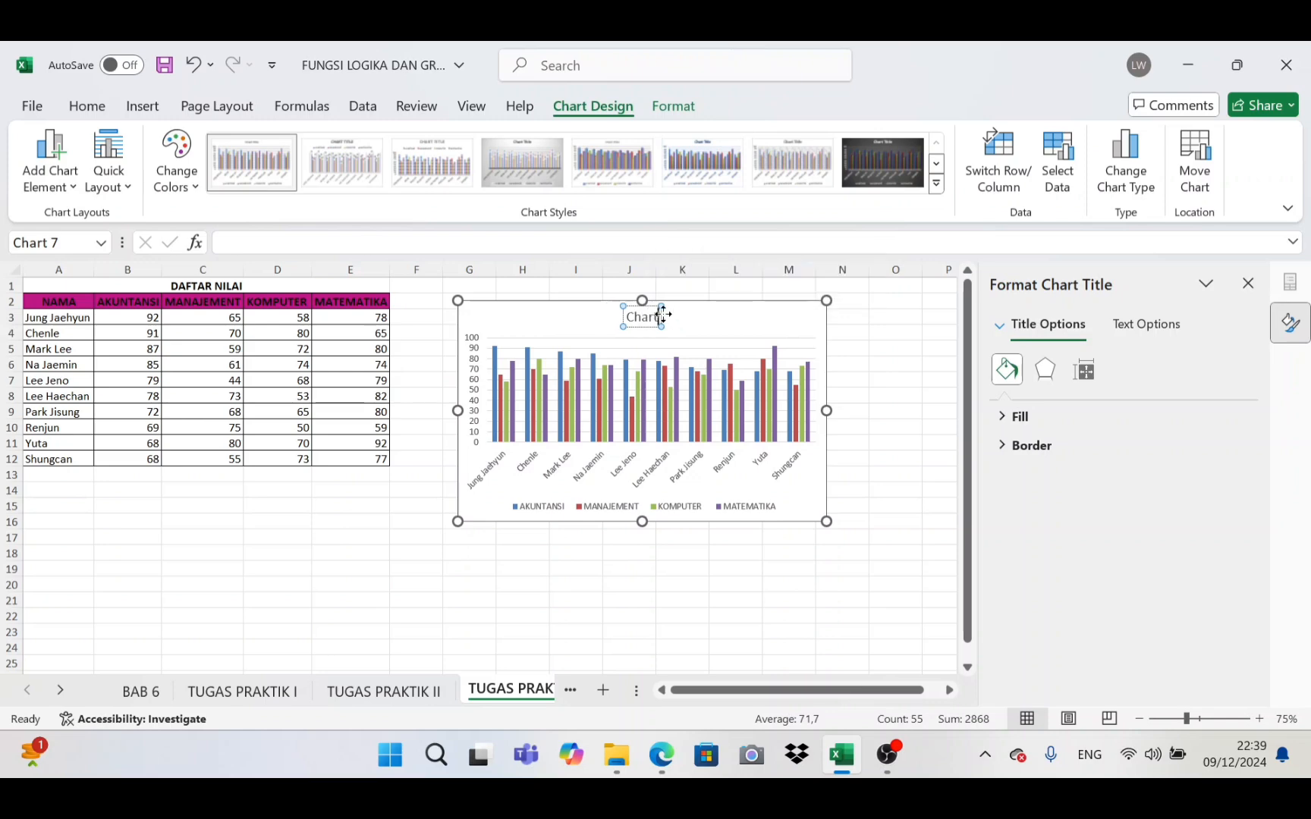
key("BackSpace")
key("BackSpace")
type("DAFTAR NILAI")
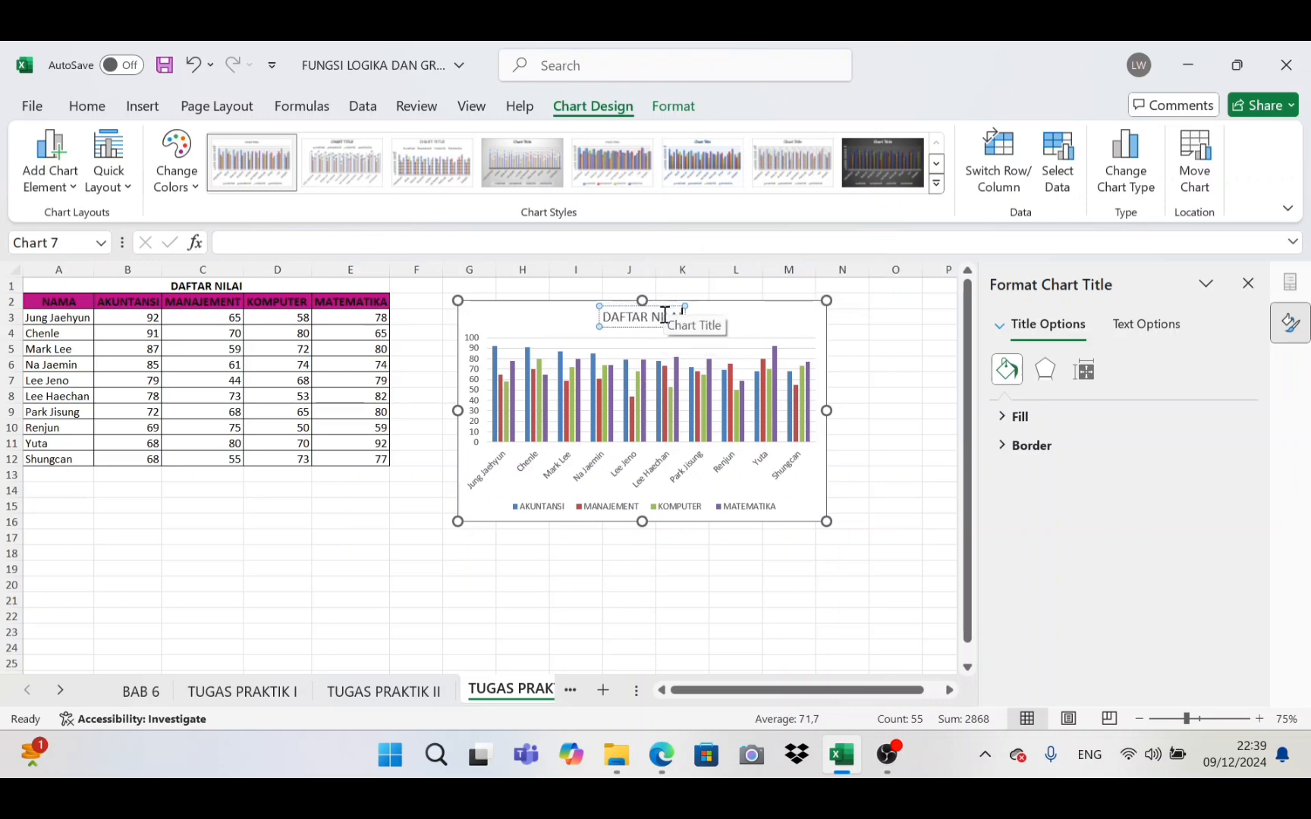
left_click(787, 411)
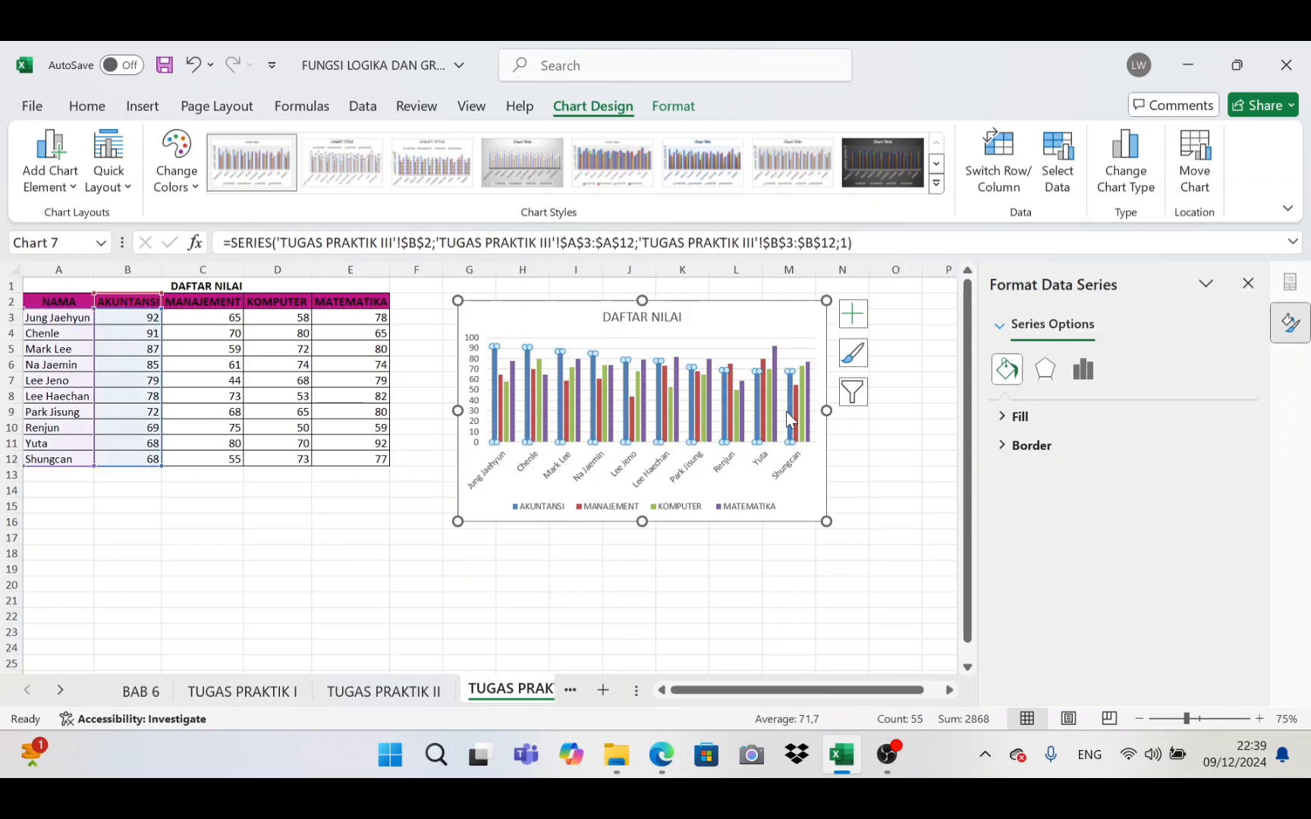
left_click_drag(792, 319, 840, 322)
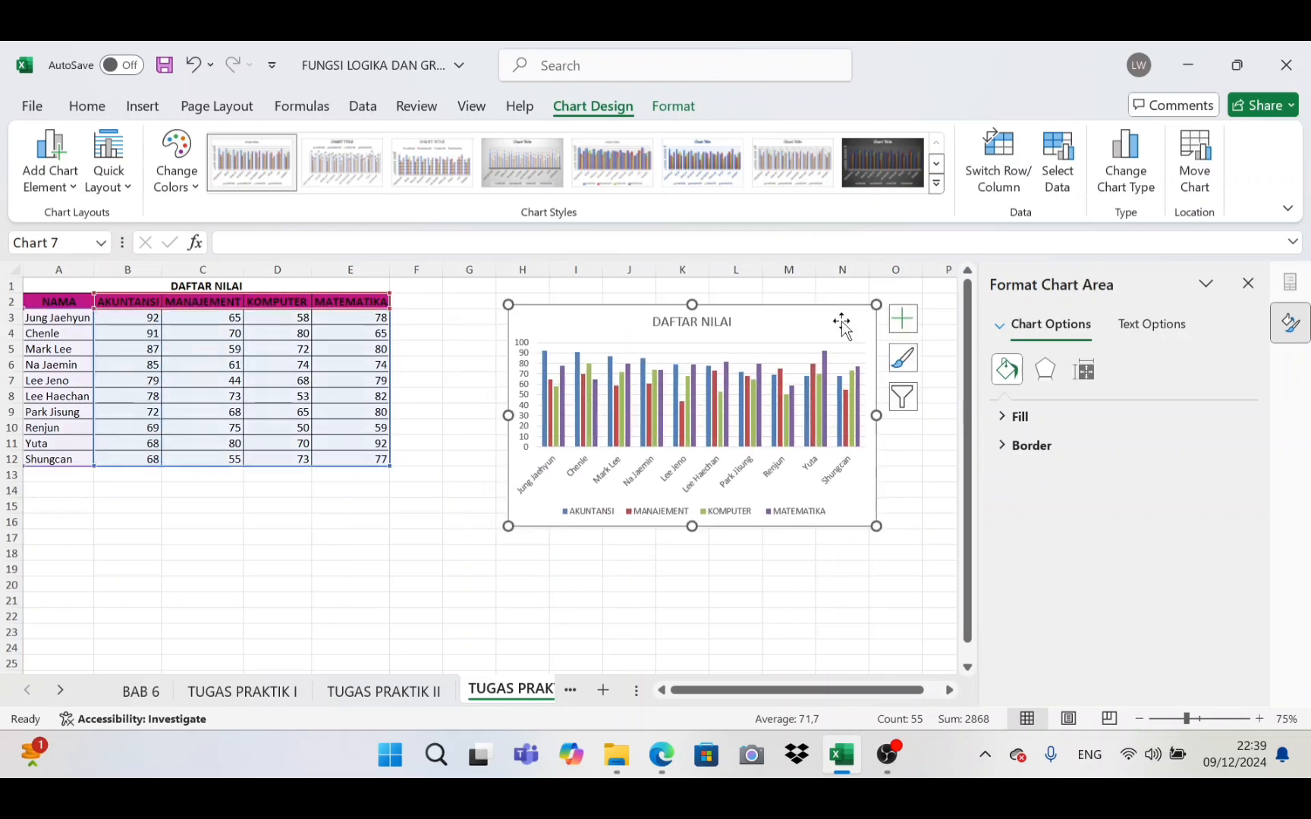
Step: Add a data table to the DAFTAR NILAI chart and apply the dark-background chart style
left_click(902, 319)
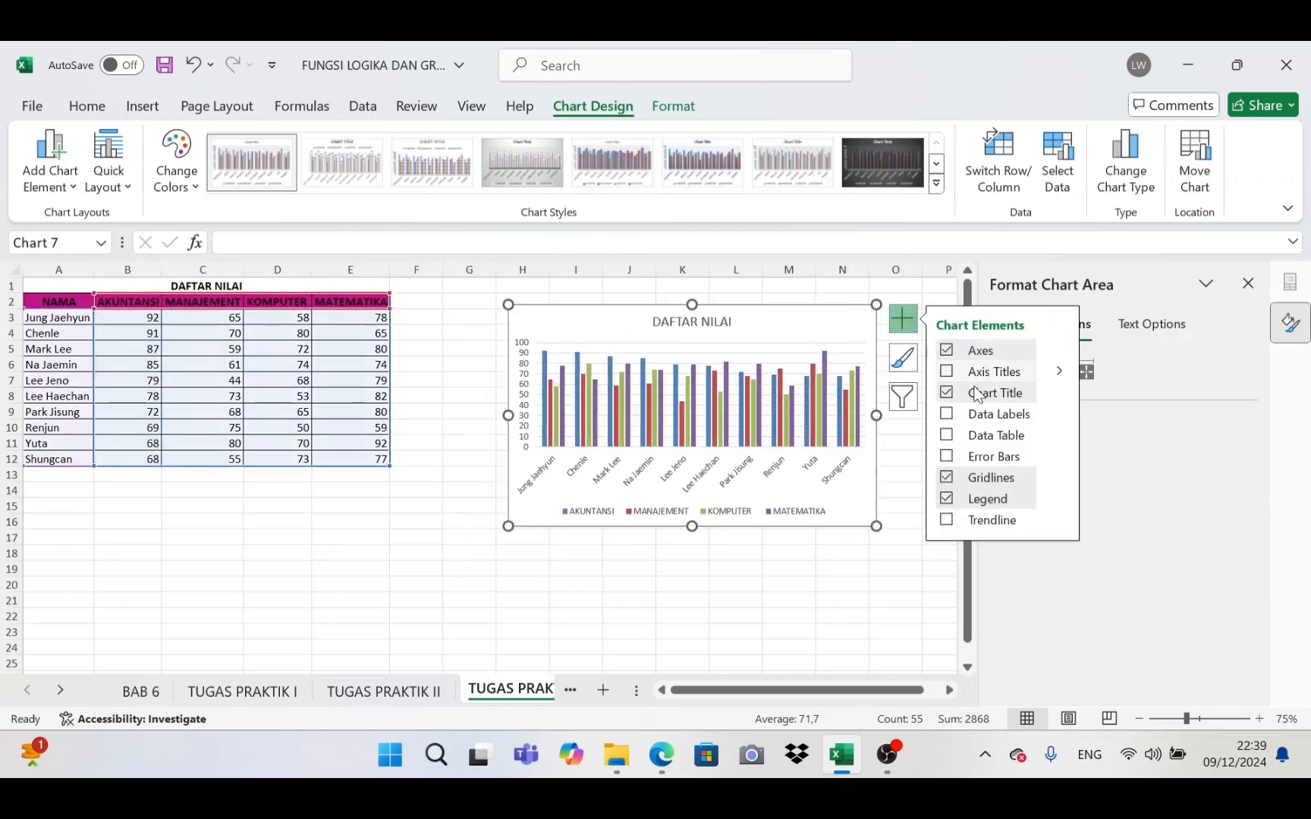
left_click(987, 441)
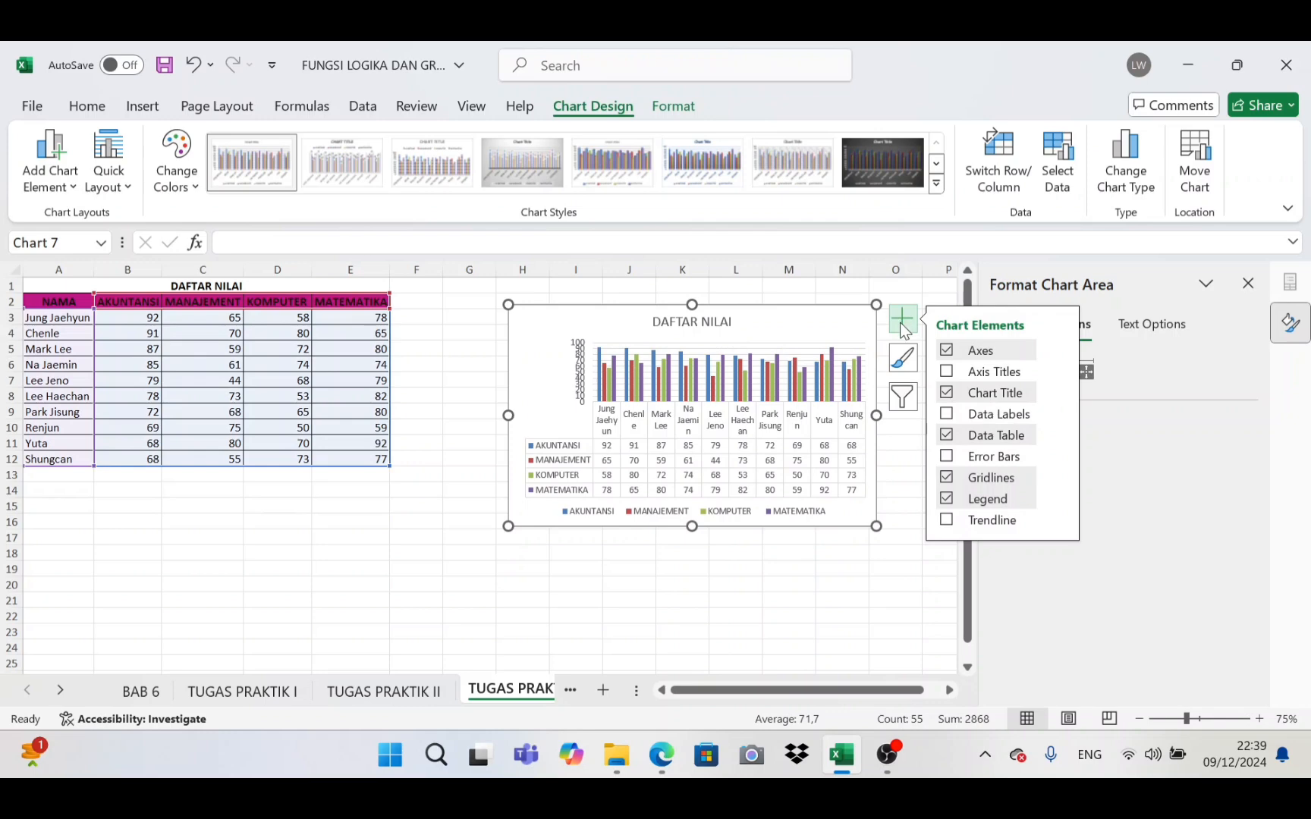
left_click(901, 322)
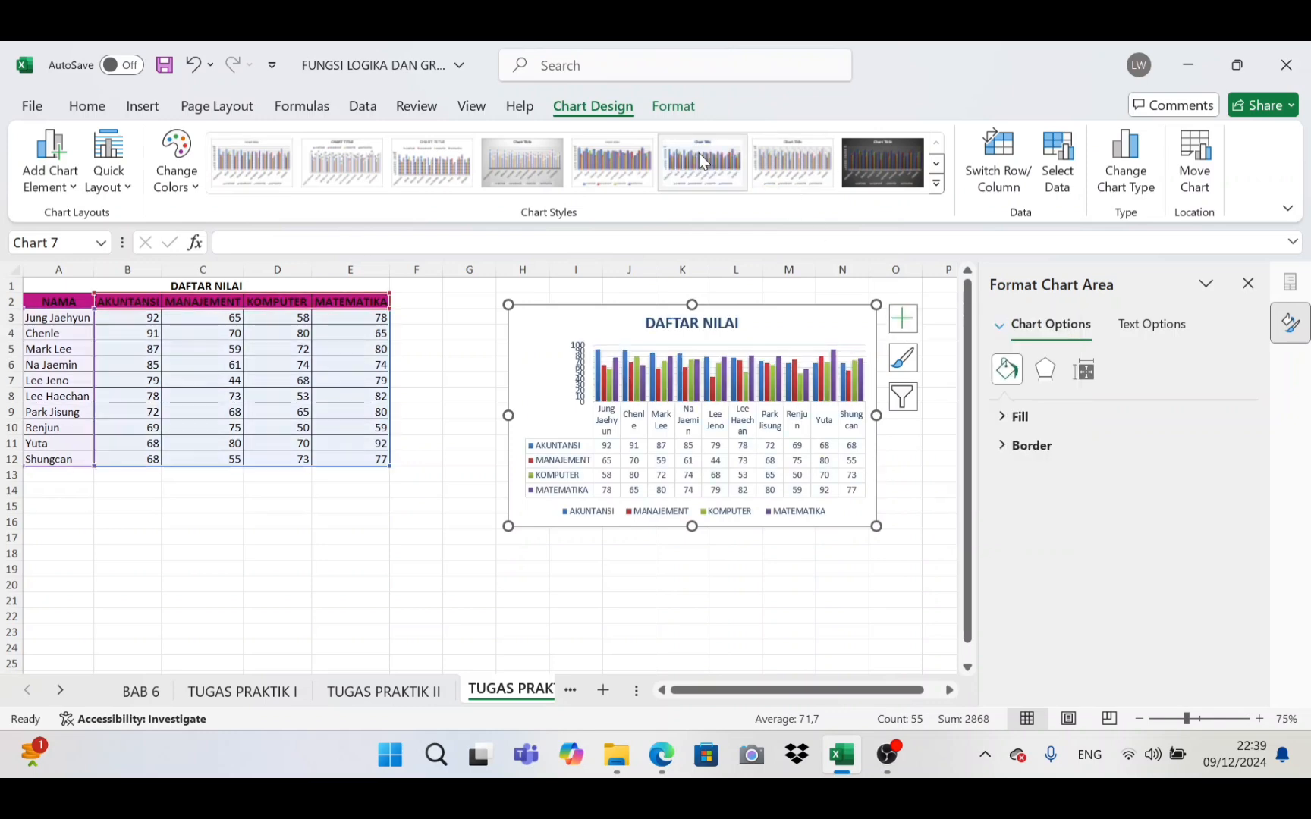
left_click(883, 185)
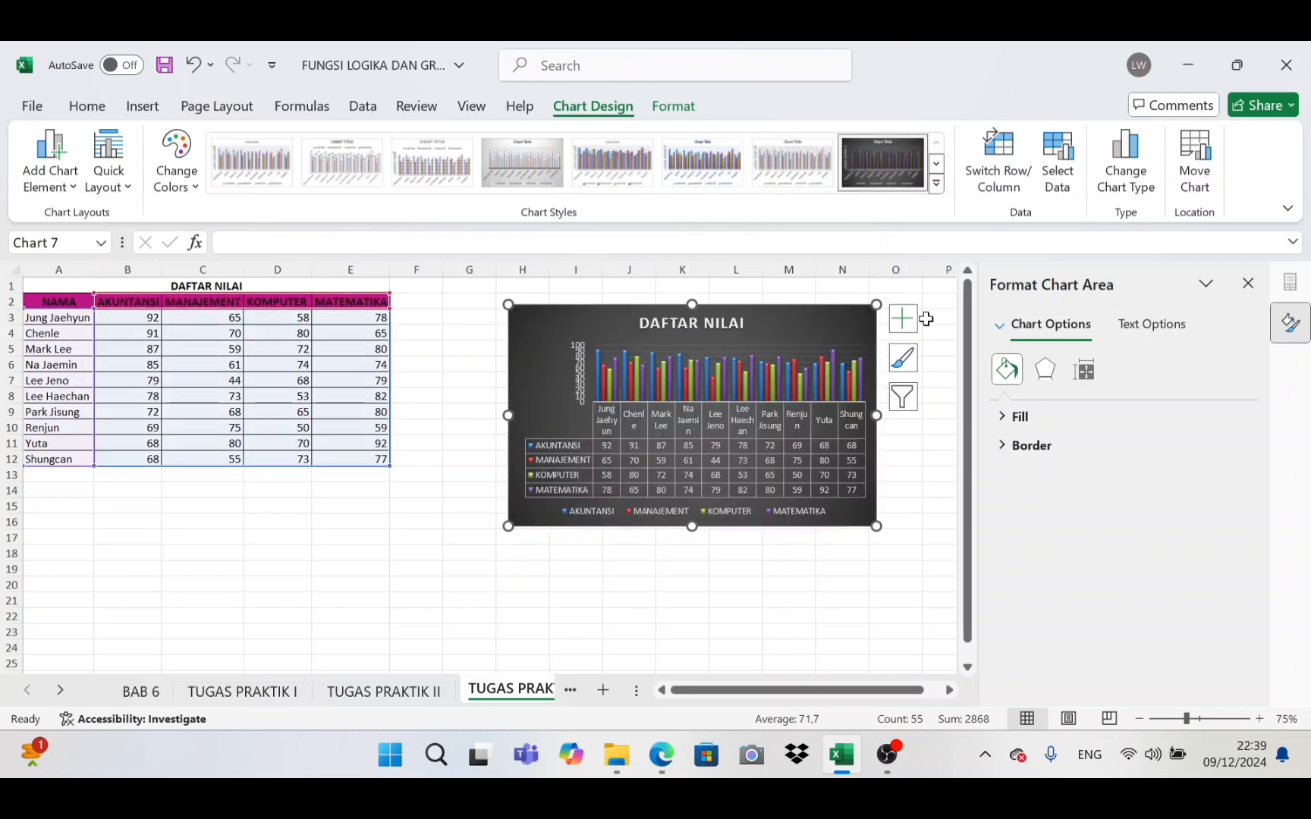
left_click(912, 411)
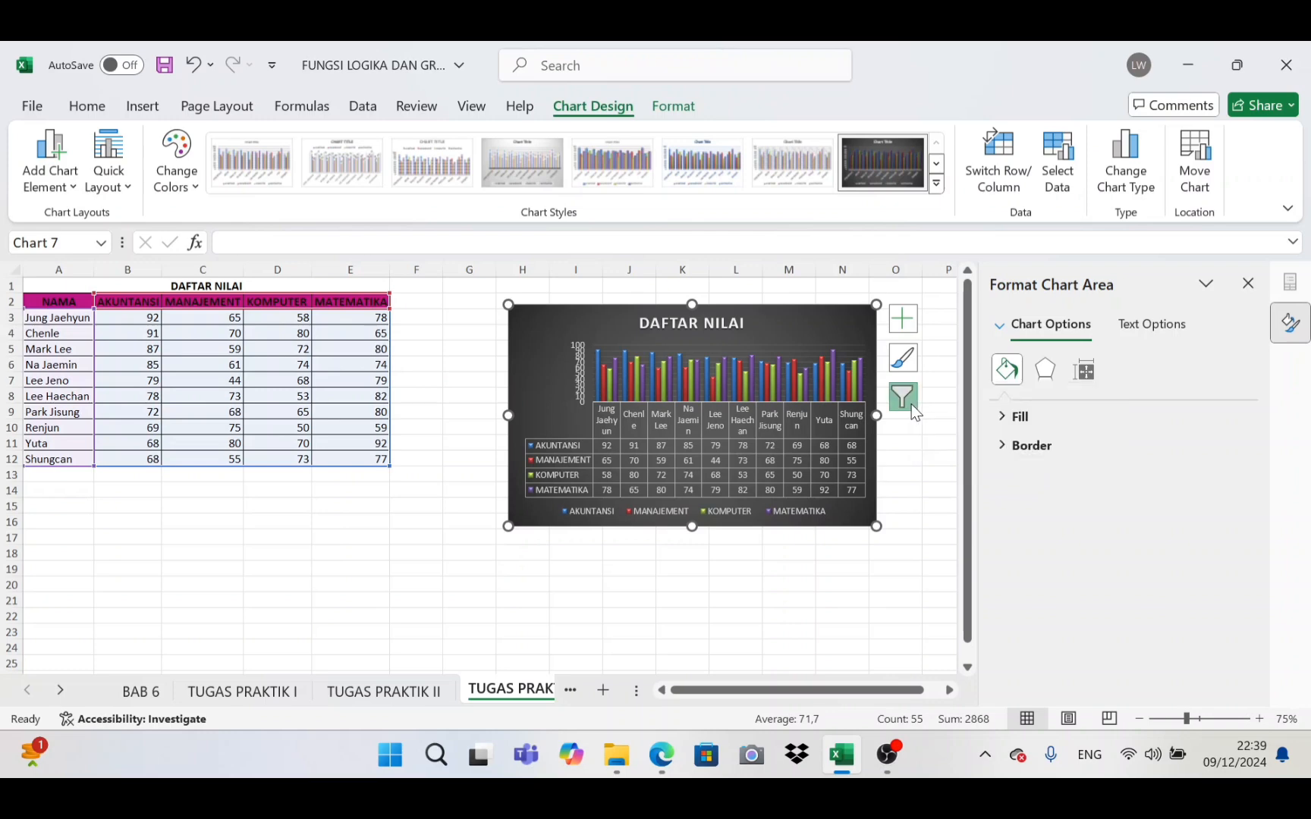